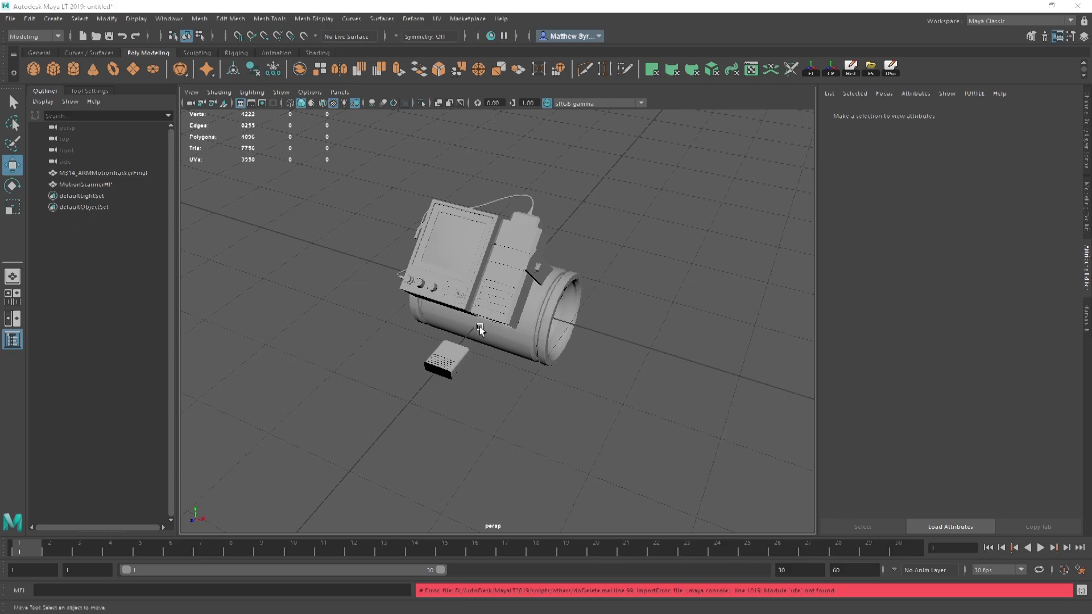
Select the M314_ARMMotionTrackerFinal mesh and switch the workspace to UV Editing
{"action": "middle_click_drag", "start_coordinate": [477, 328], "coordinate": [507, 363], "text": "alt"}
{"action": "left_click_drag", "start_coordinate": [508, 362], "coordinate": [463, 421], "text": "alt"}
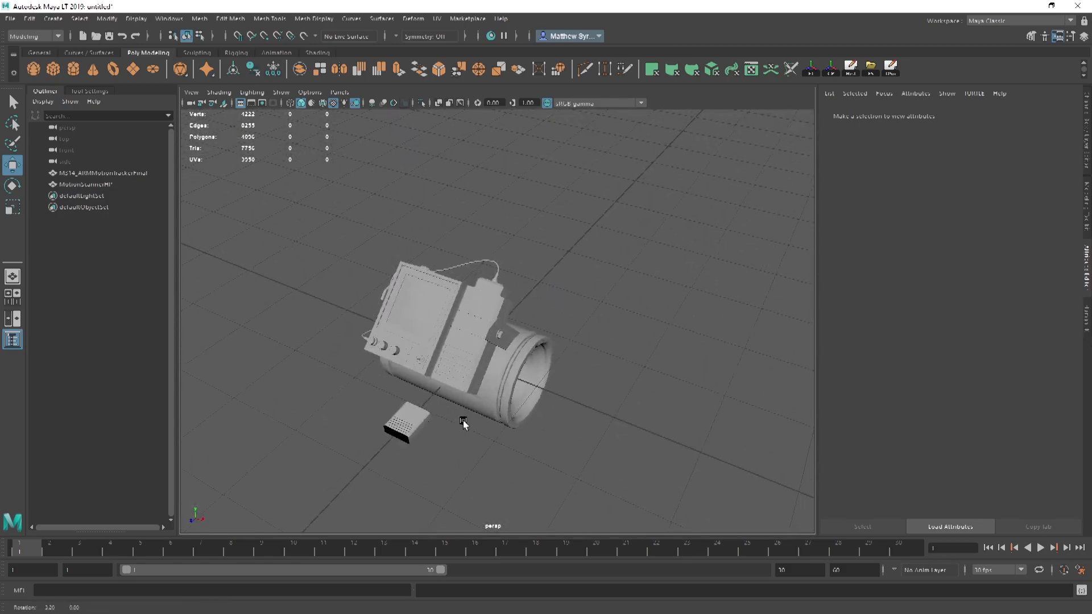
{"action": "left_click", "coordinate": [503, 368]}
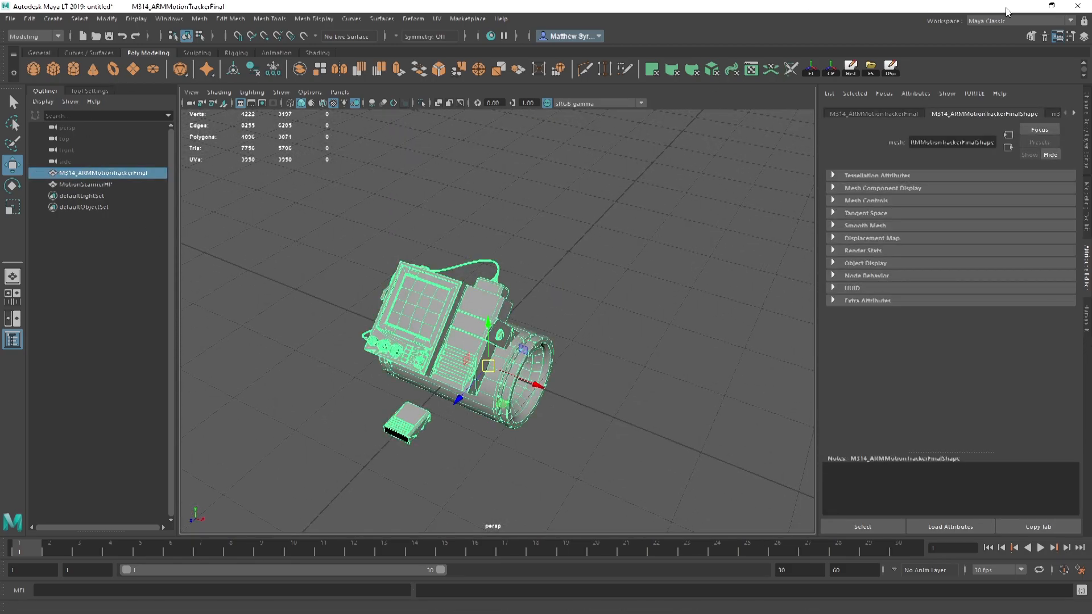
{"action": "left_click", "coordinate": [997, 22]}
{"action": "left_click", "coordinate": [984, 81]}
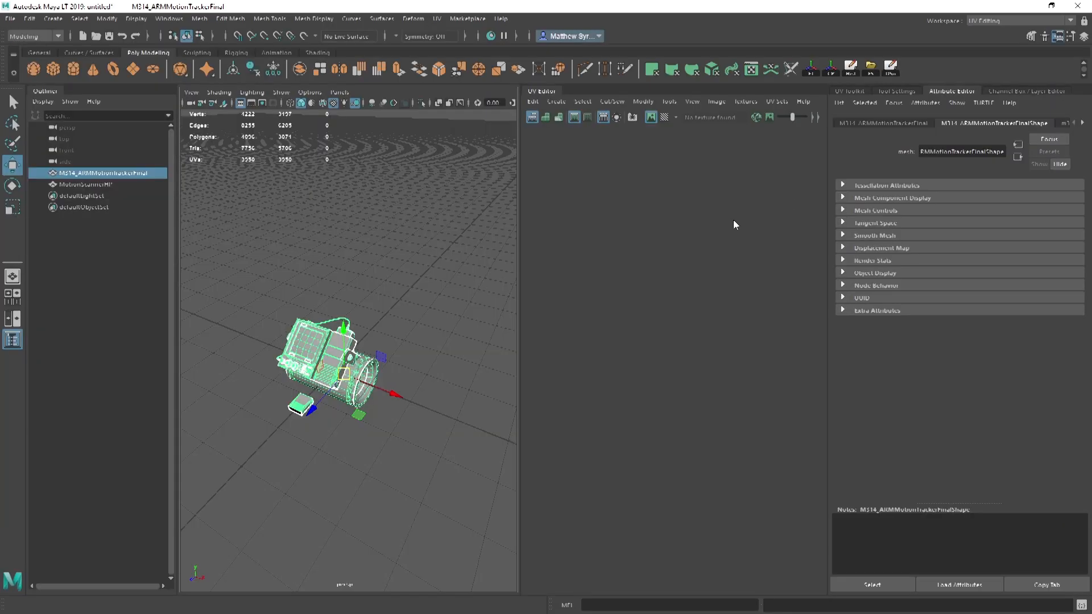
Show the UV Toolkit and make map1 the displayed UV set of the motion tracker mesh
{"action": "left_click", "coordinate": [846, 92]}
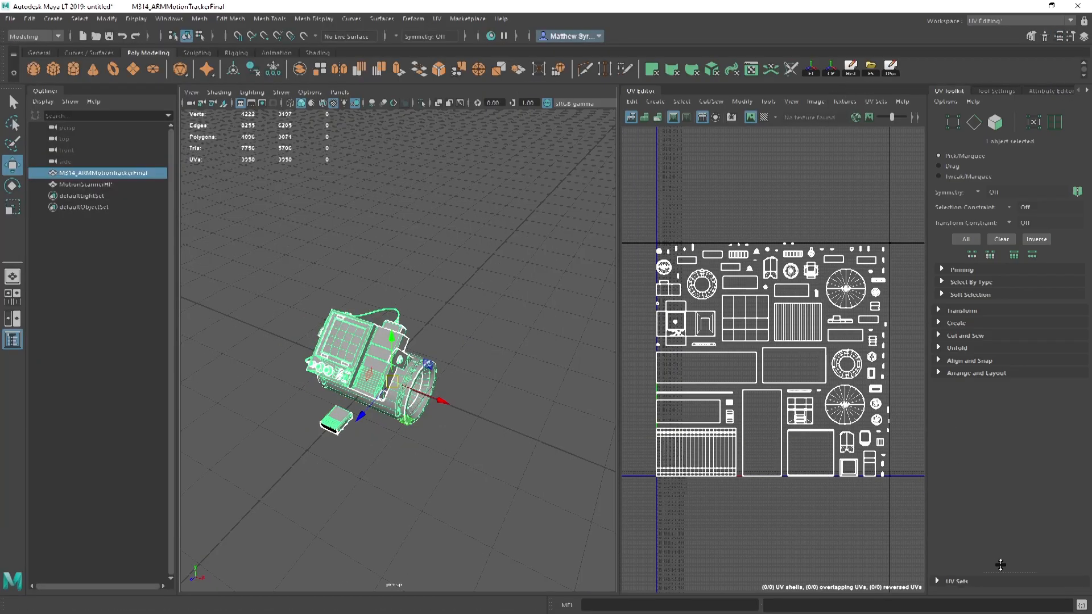
{"action": "left_click", "coordinate": [957, 586]}
{"action": "left_click", "coordinate": [1026, 535]}
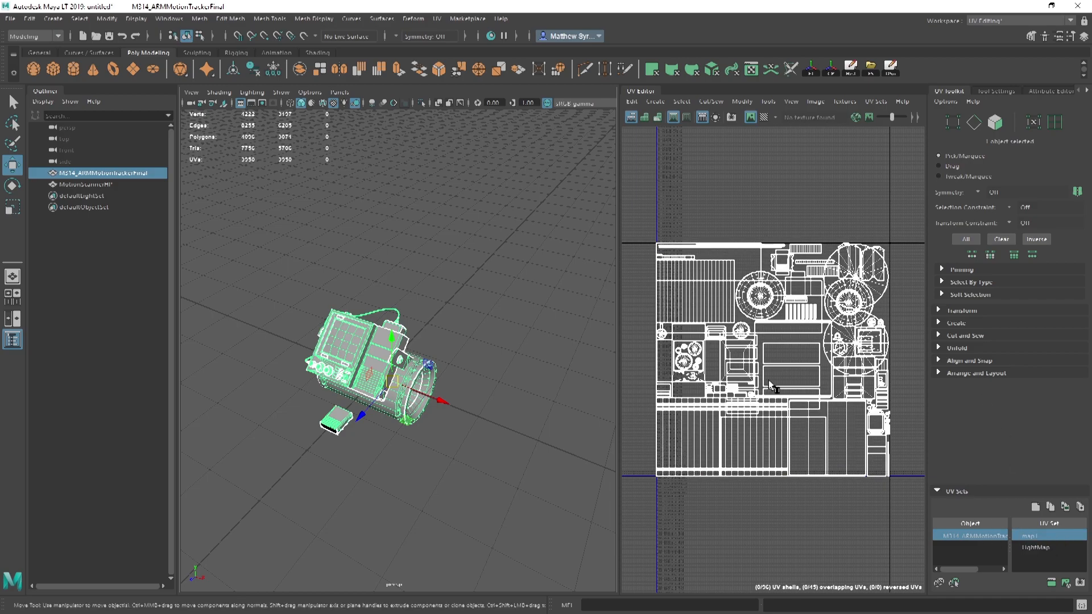
Examine the motion tracker mesh from several angles against its UV layout, toggling the shaded UV display on and off
{"action": "left_click", "coordinate": [421, 299]}
{"action": "left_click", "coordinate": [392, 363]}
{"action": "scroll", "coordinate": [391, 329], "scroll_direction": "up", "scroll_amount": 5}
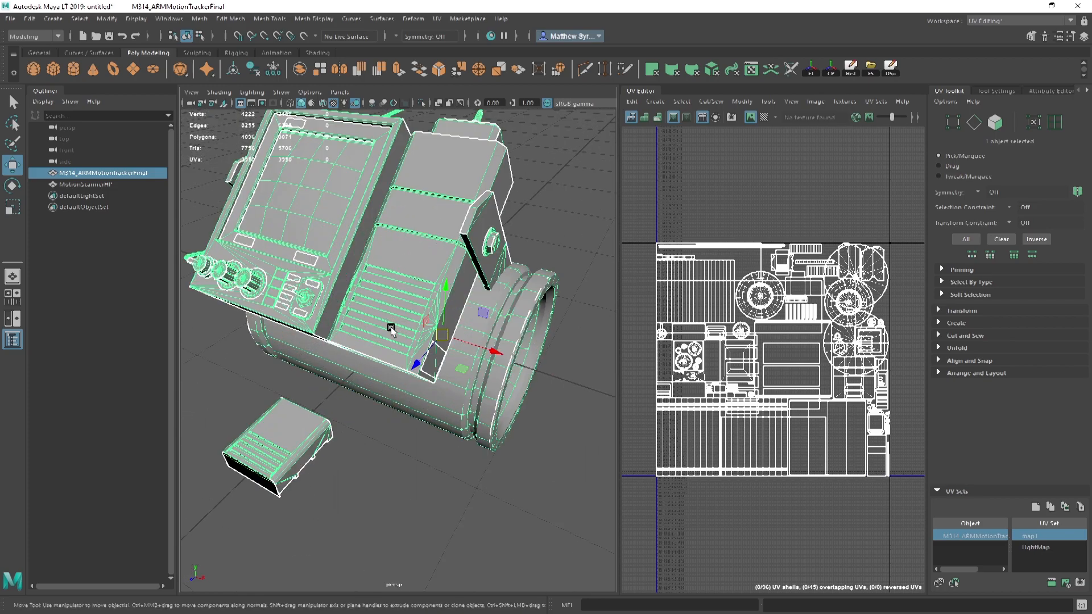
{"action": "scroll", "coordinate": [354, 274], "scroll_direction": "up", "scroll_amount": 3}
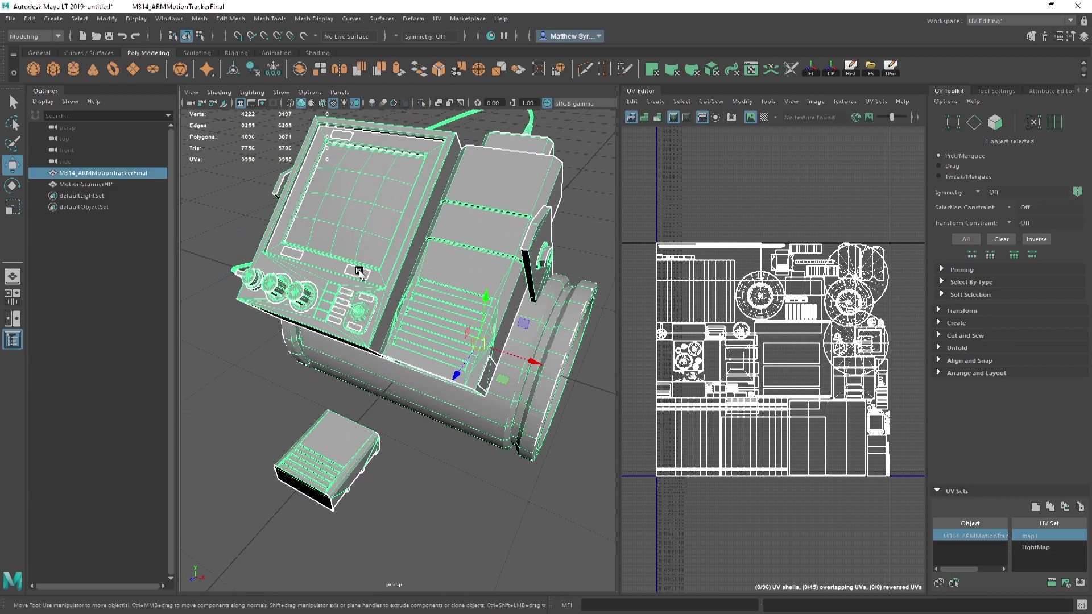
{"action": "left_click_drag", "start_coordinate": [359, 271], "coordinate": [367, 251], "text": "alt"}
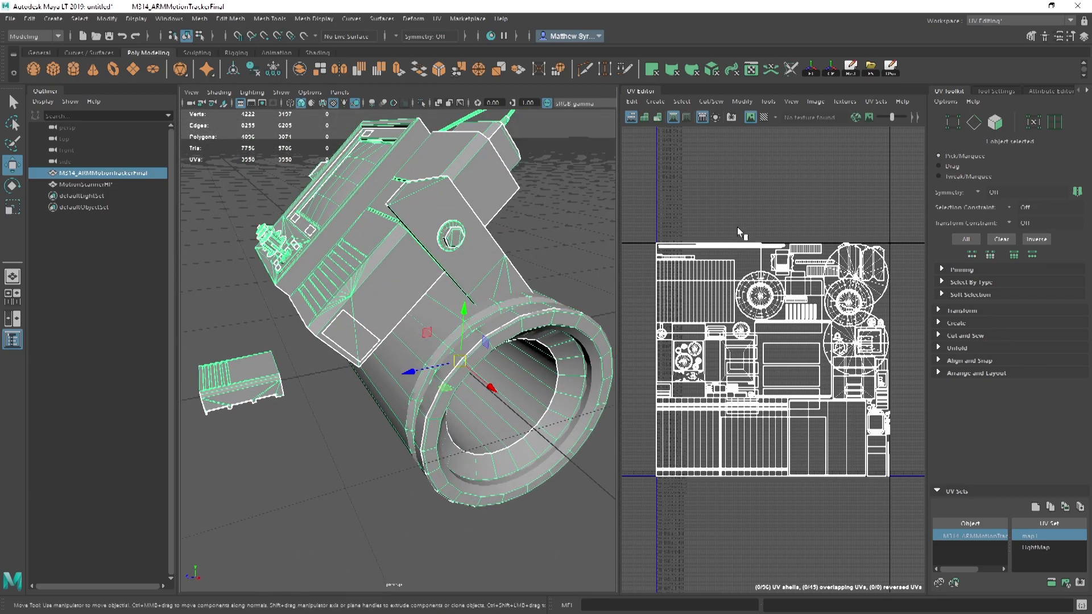
{"action": "left_click", "coordinate": [644, 116]}
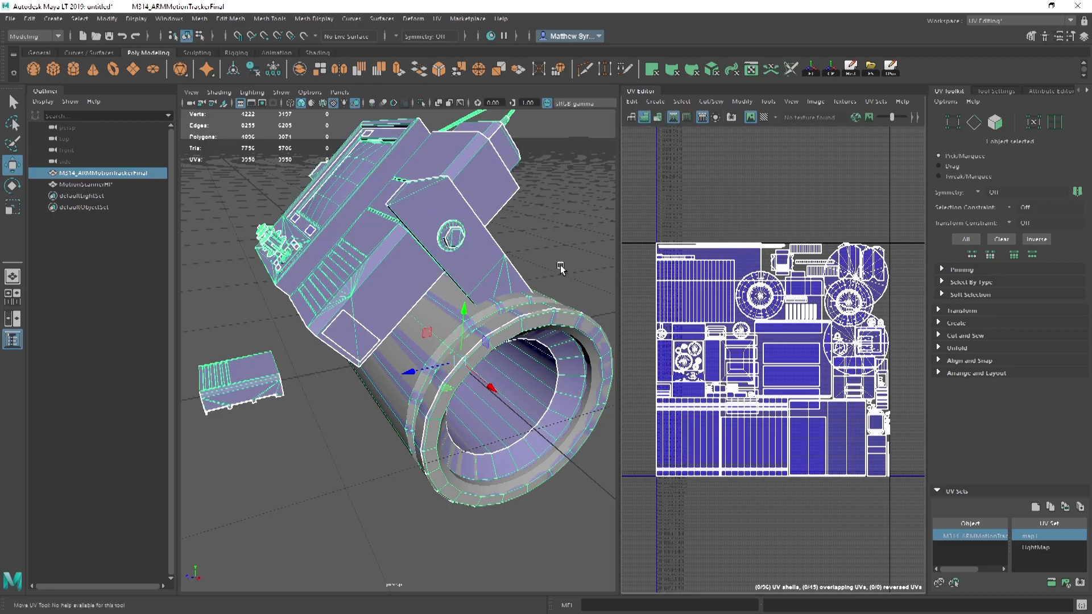
{"action": "left_click", "coordinate": [631, 118]}
{"action": "left_click_drag", "start_coordinate": [368, 322], "coordinate": [458, 294], "text": "alt"}
{"action": "scroll", "coordinate": [459, 293], "scroll_direction": "down", "scroll_amount": 5}
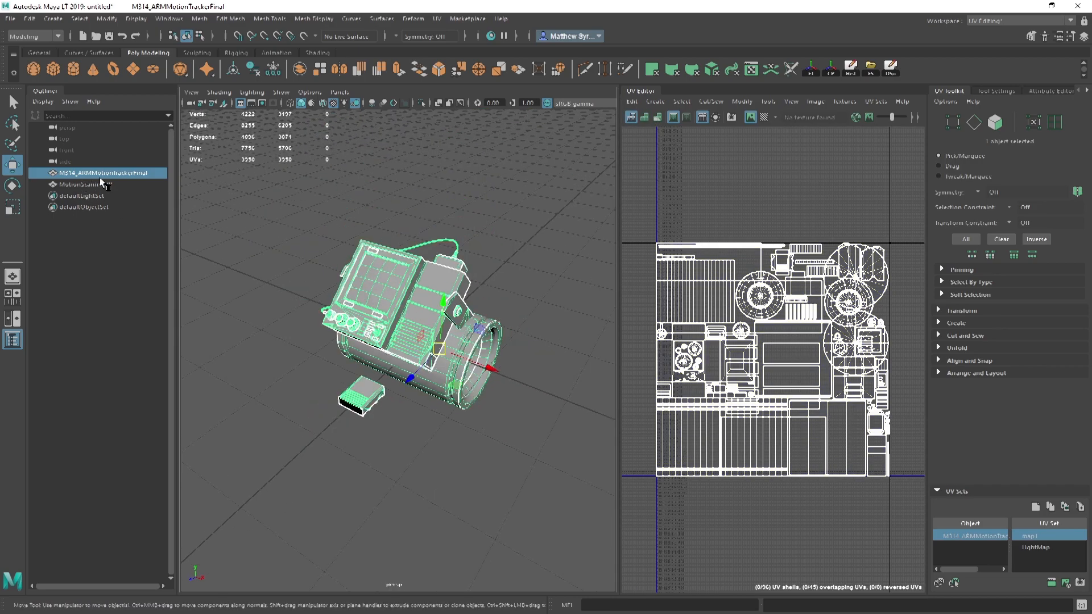
Center the motion tracker mesh's pivot and export it to the Desktop as M314_ARMMotionTracker.fbx, replacing the existing file
{"action": "left_click", "coordinate": [831, 69]}
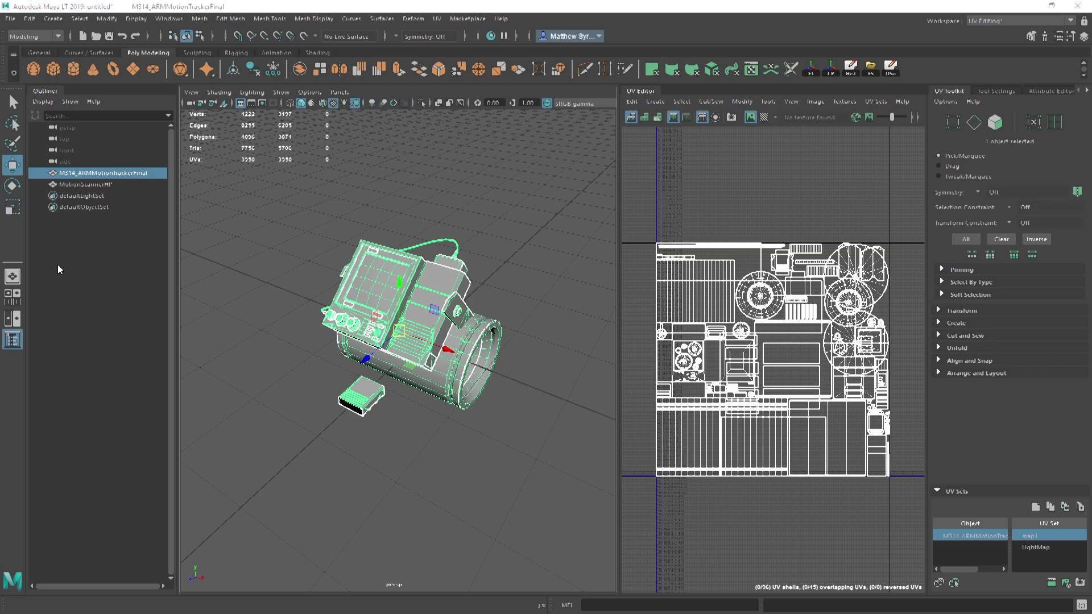
{"action": "left_click_drag", "start_coordinate": [1, 142], "coordinate": [485, 116]}
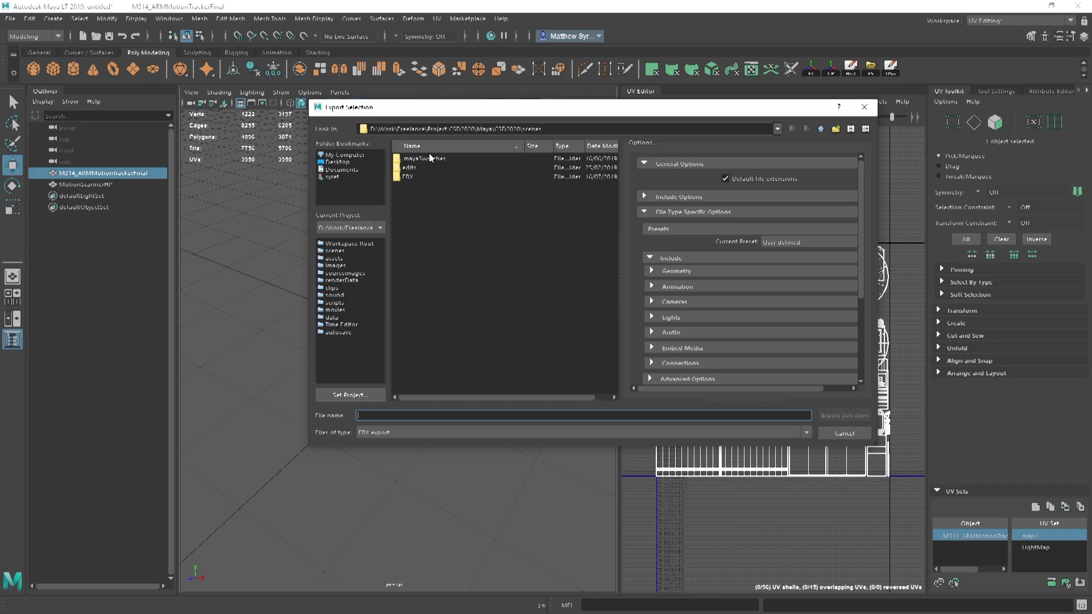
{"action": "left_click", "coordinate": [336, 162]}
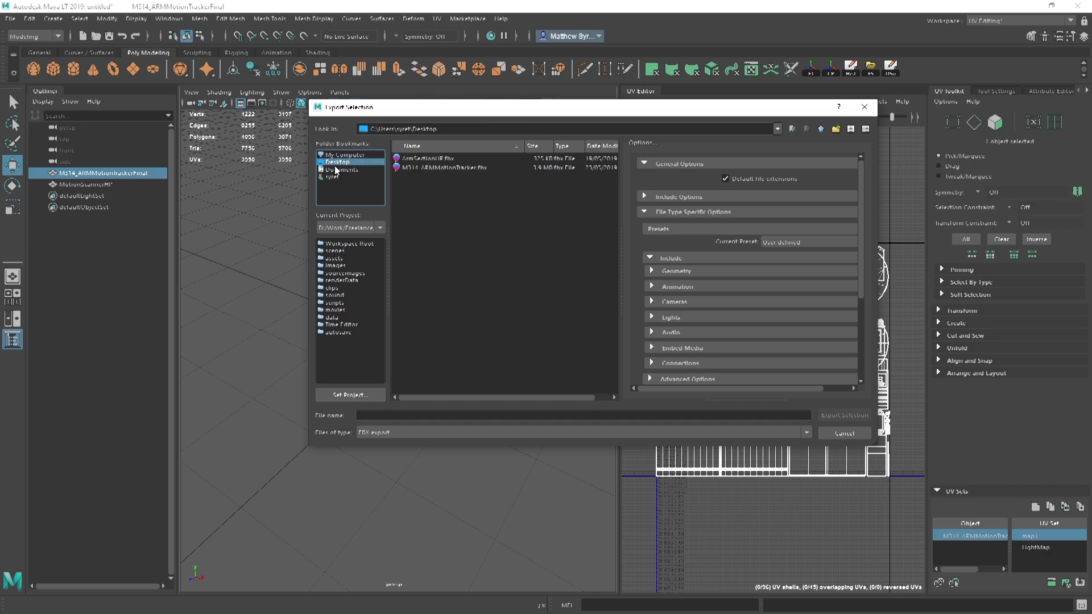
{"action": "double_click", "coordinate": [435, 168]}
{"action": "left_click", "coordinate": [571, 290]}
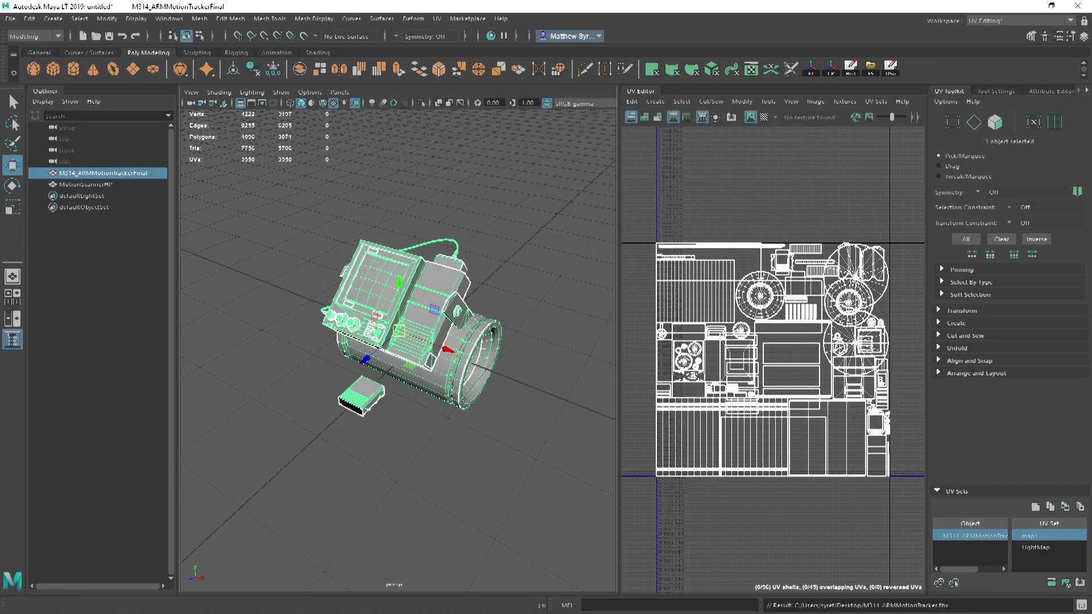
Select the MotionScannerHP mesh and export it to the Desktop as ArmSectionHP.fbx, replacing the existing file
{"action": "left_click", "coordinate": [70, 185]}
{"action": "left_click_drag", "start_coordinate": [476, 332], "coordinate": [537, 319], "text": "alt"}
{"action": "scroll", "coordinate": [496, 329], "scroll_direction": "up", "scroll_amount": 5}
{"action": "middle_click_drag", "start_coordinate": [536, 319], "coordinate": [458, 320], "text": "alt"}
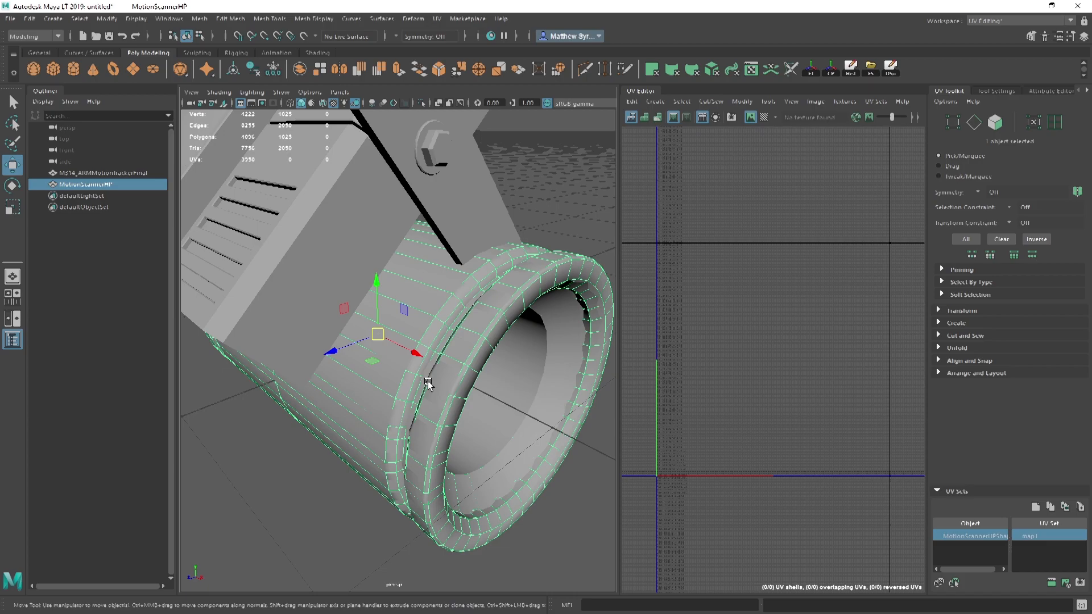
{"action": "left_click", "coordinate": [811, 69]}
{"action": "left_click", "coordinate": [851, 69]}
{"action": "left_click_drag", "start_coordinate": [0, 297], "coordinate": [518, 164]}
{"action": "double_click", "coordinate": [470, 209]}
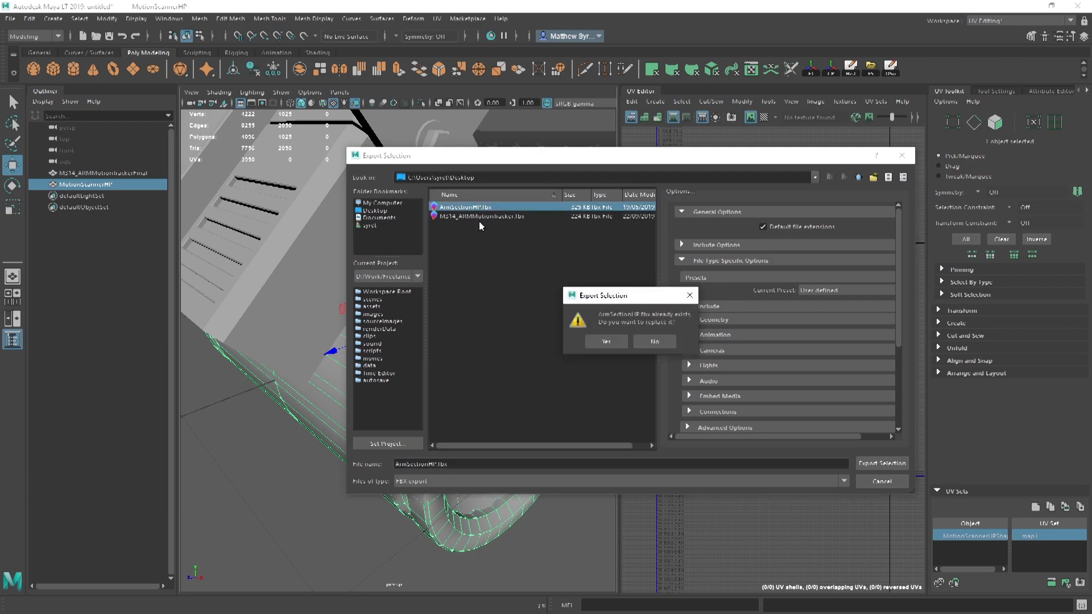
{"action": "left_click", "coordinate": [606, 342]}
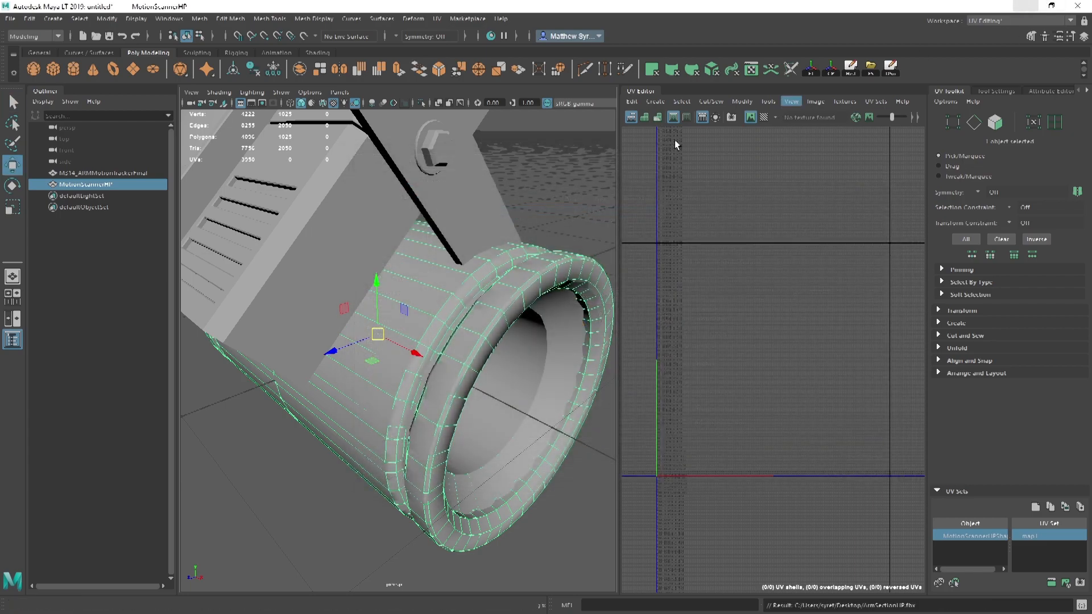
Leave Maya for the web browser and search Google for "substance" in a new tab
{"action": "left_click", "coordinate": [1027, 6]}
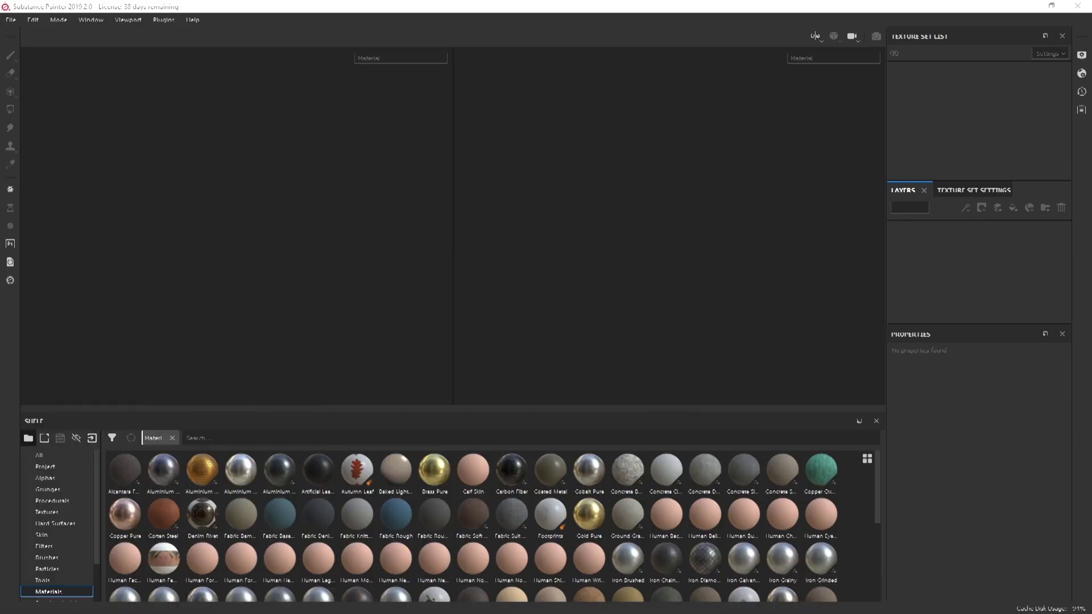
{"action": "mouse_move", "coordinate": [0, 124]}
{"action": "left_mouse_down"}
{"action": "mouse_move", "coordinate": [385, 125]}
{"action": "mouse_move", "coordinate": [385, 1]}
{"action": "left_mouse_up"}
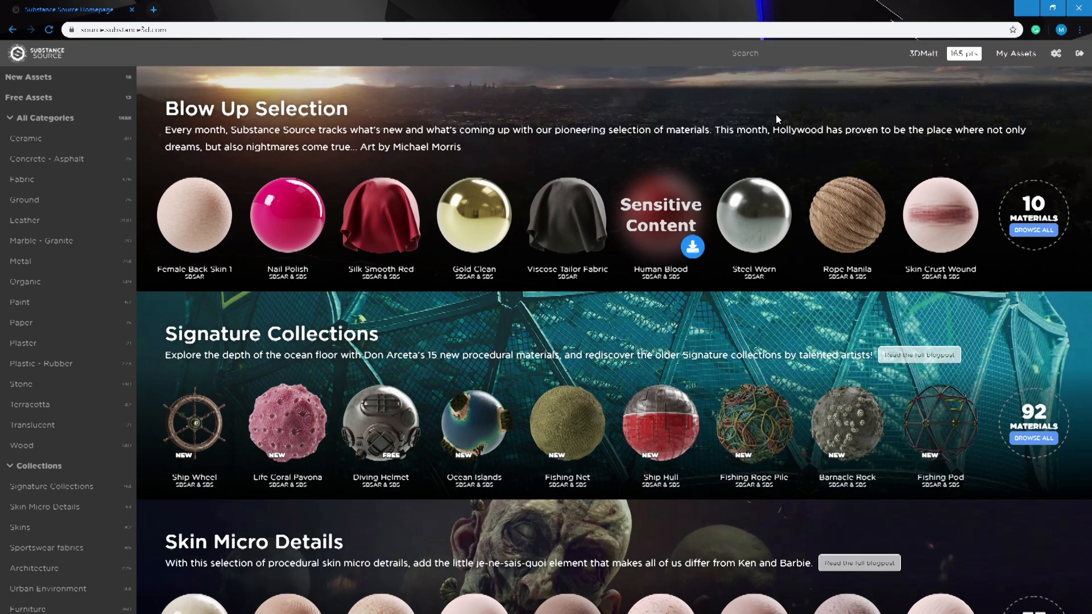
{"action": "left_click", "coordinate": [154, 10]}
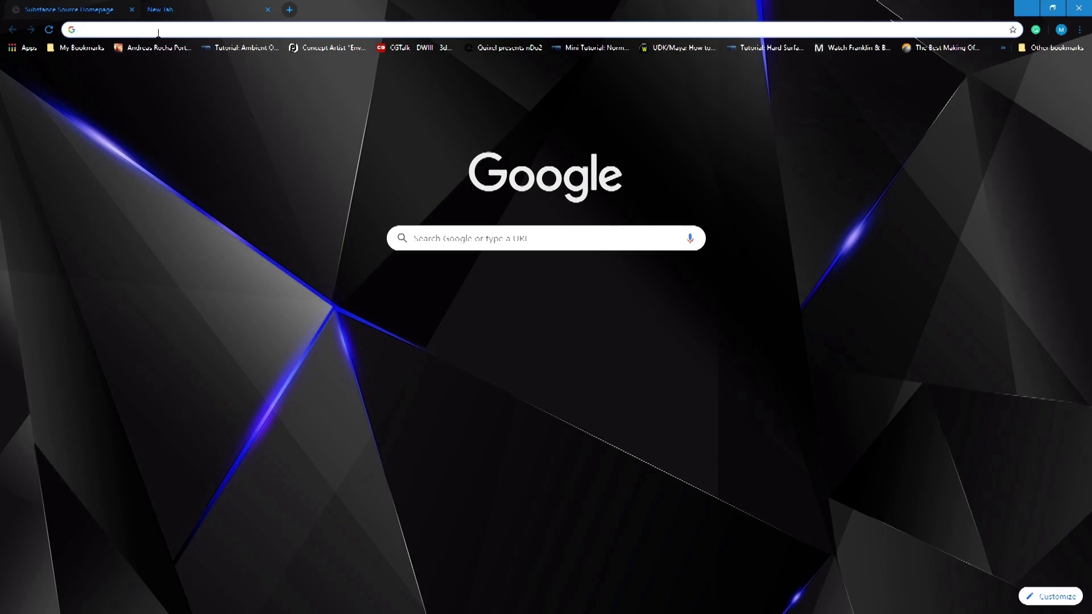
{"action": "type", "text": "substance"}
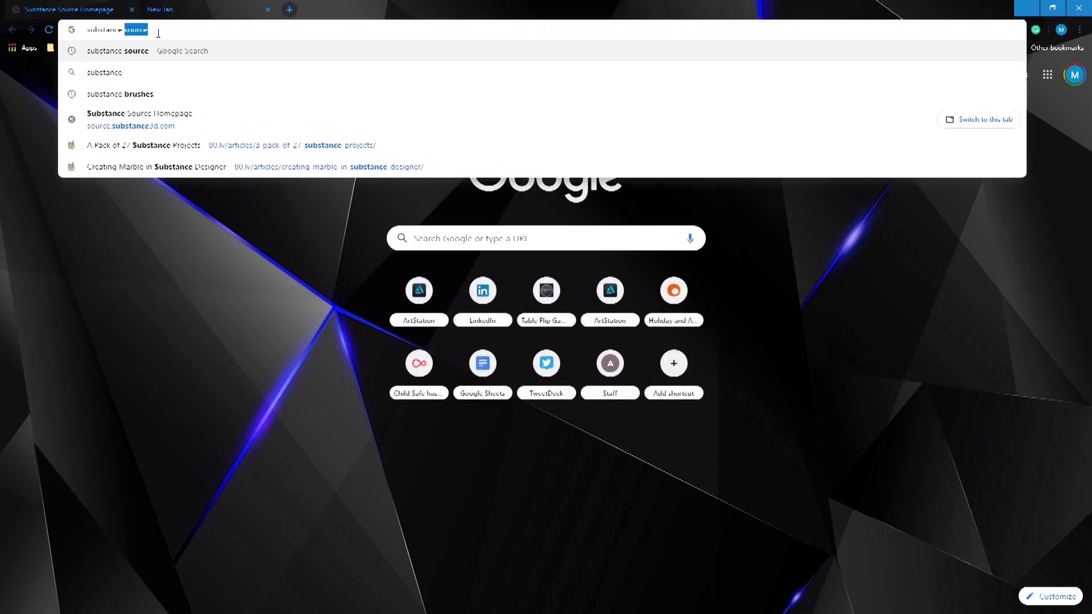
{"action": "key", "text": "Return"}
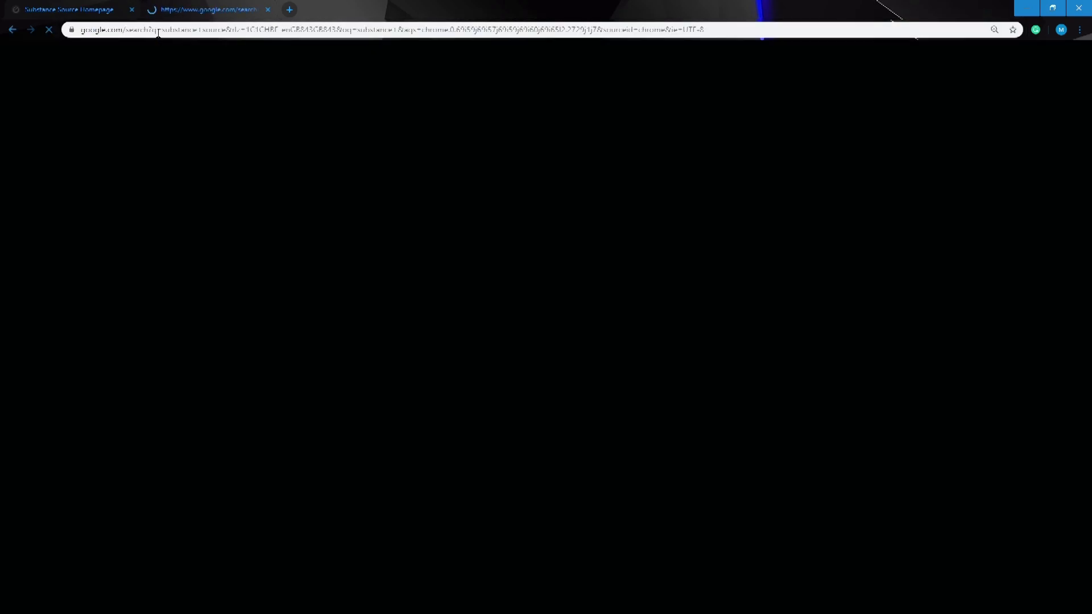
{"action": "left_click_drag", "start_coordinate": [215, 72], "coordinate": [172, 76]}
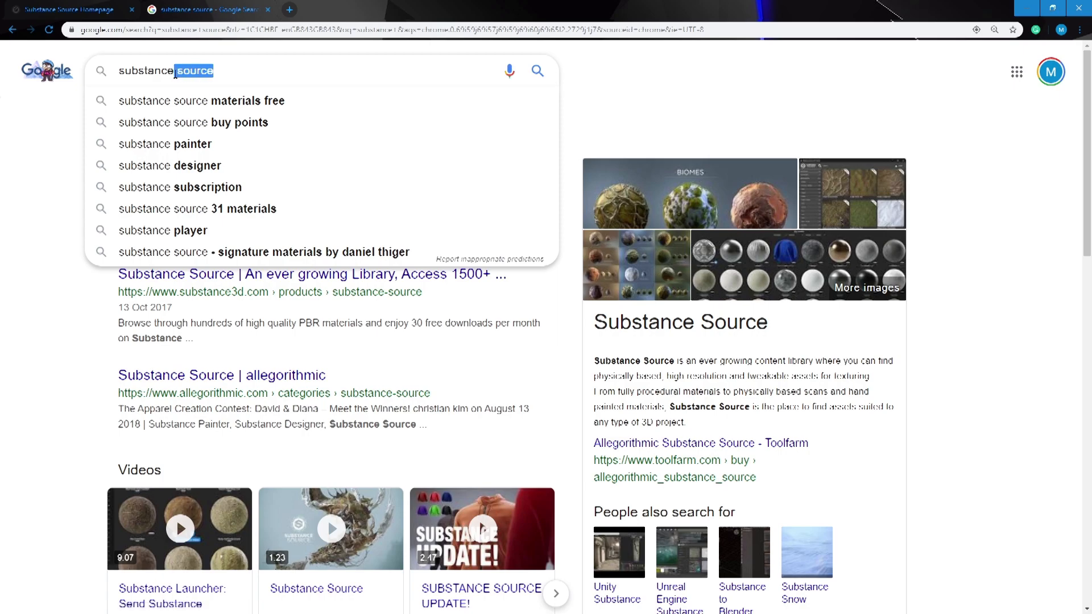
{"action": "key", "text": "BackSpace"}
{"action": "key", "text": "Return"}
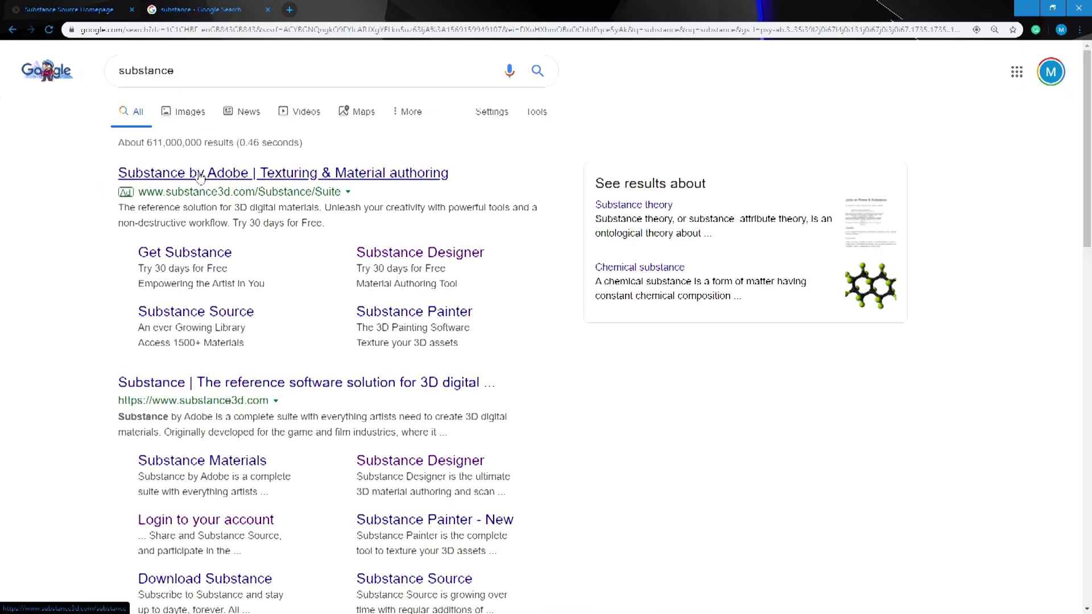
Open the Substance by Adobe website and go to its Get Substance download page
{"action": "left_click", "coordinate": [200, 178]}
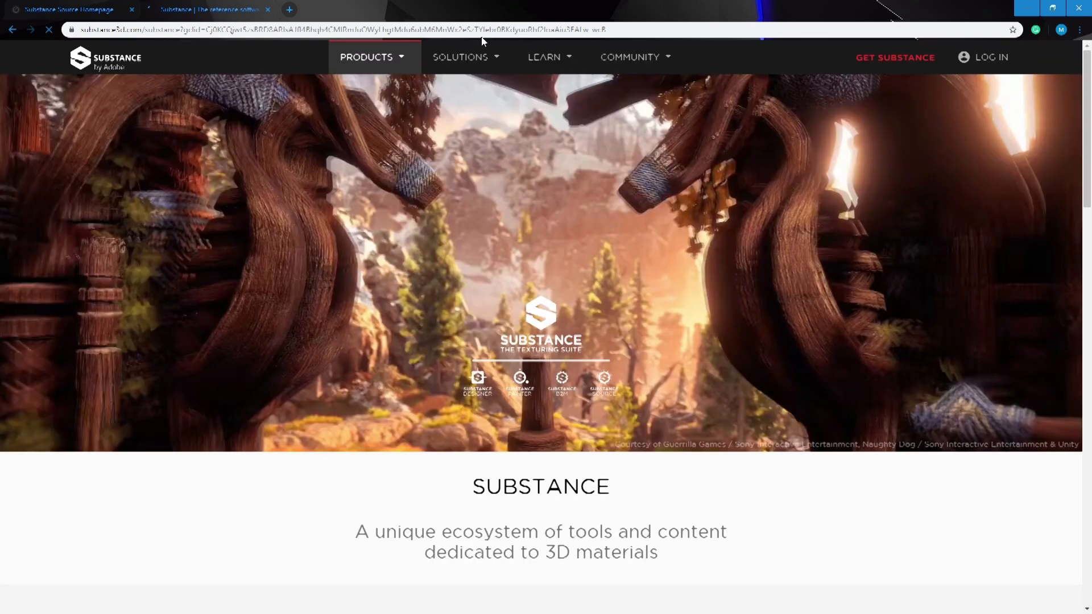
{"action": "mouse_move", "coordinate": [441, 55]}
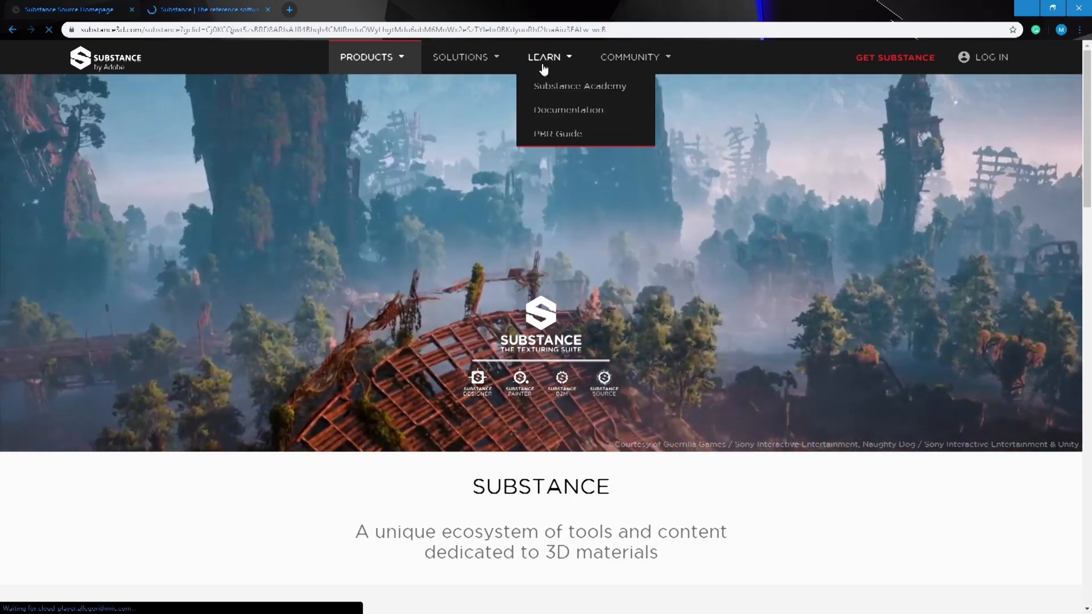
{"action": "right_click", "coordinate": [544, 66]}
{"action": "left_click", "coordinate": [906, 64]}
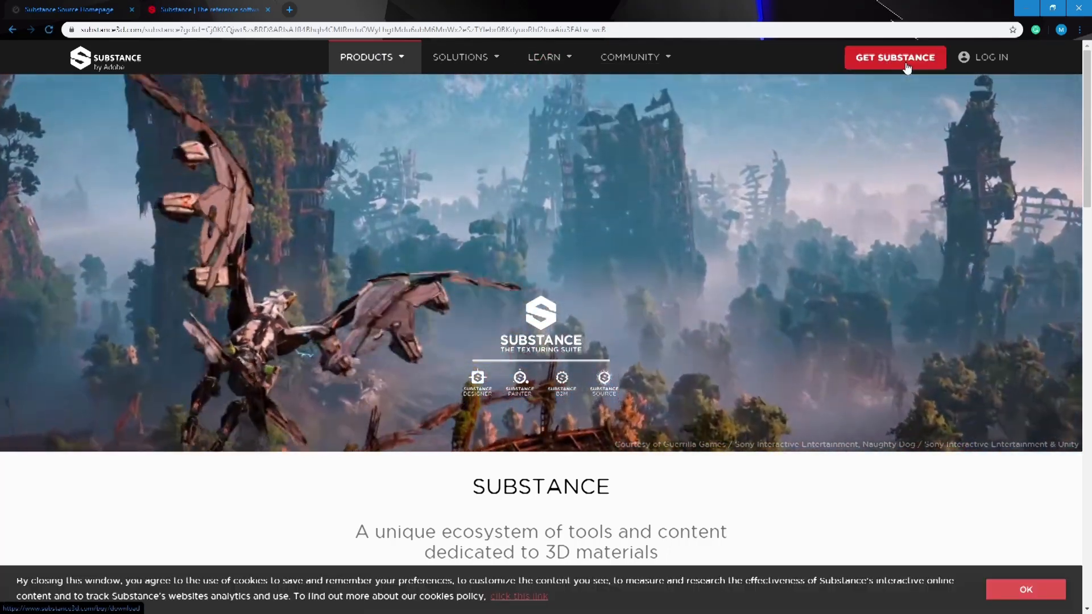
{"action": "left_click", "coordinate": [905, 59]}
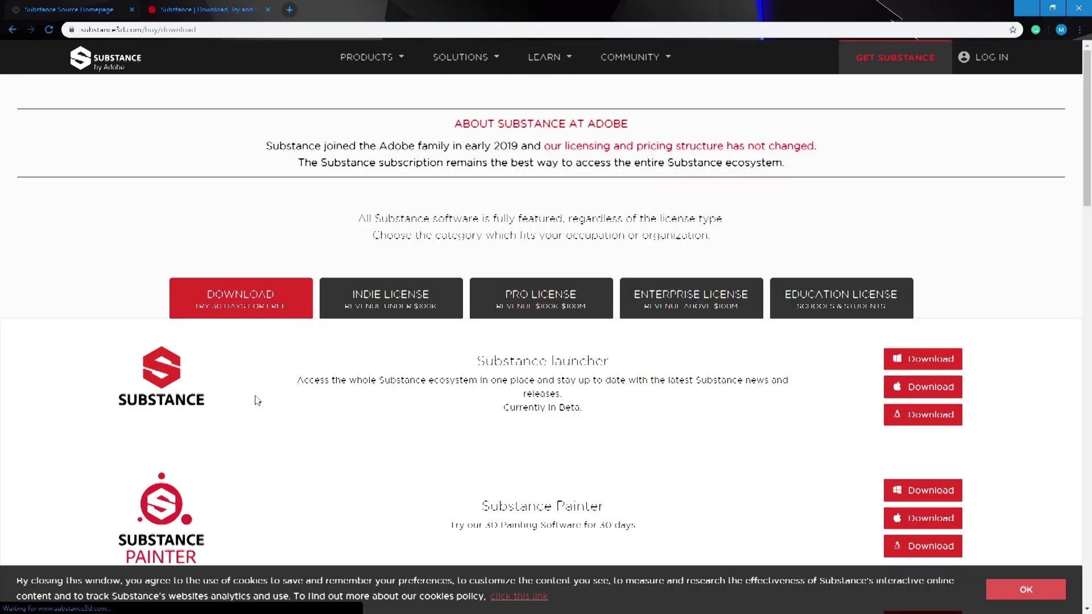
Review the Indie license's monthly and annual plans, and the Education license terms for students and schools
{"action": "left_click", "coordinate": [402, 300]}
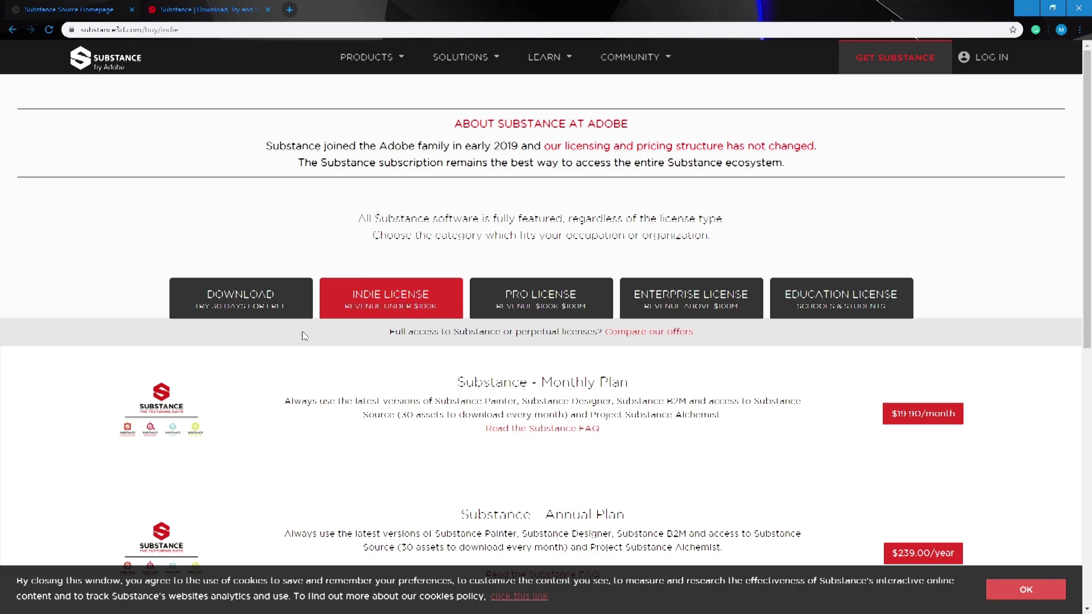
{"action": "scroll", "coordinate": [301, 334], "scroll_direction": "down", "scroll_amount": 2}
{"action": "scroll", "coordinate": [499, 298], "scroll_direction": "down", "scroll_amount": 1}
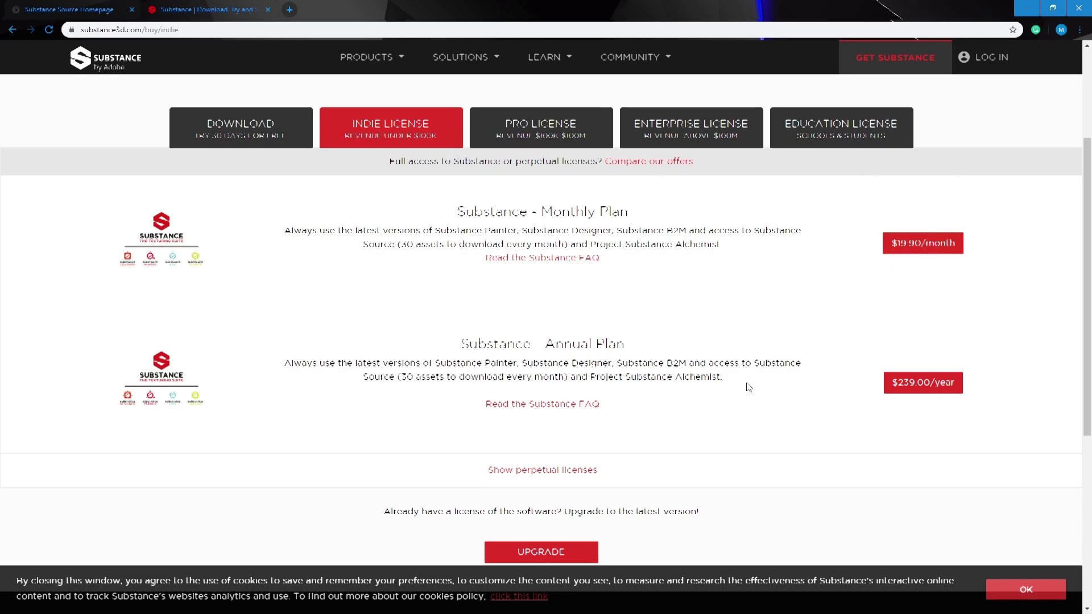
{"action": "scroll", "coordinate": [748, 387], "scroll_direction": "down", "scroll_amount": 3}
{"action": "scroll", "coordinate": [747, 364], "scroll_direction": "up", "scroll_amount": 4}
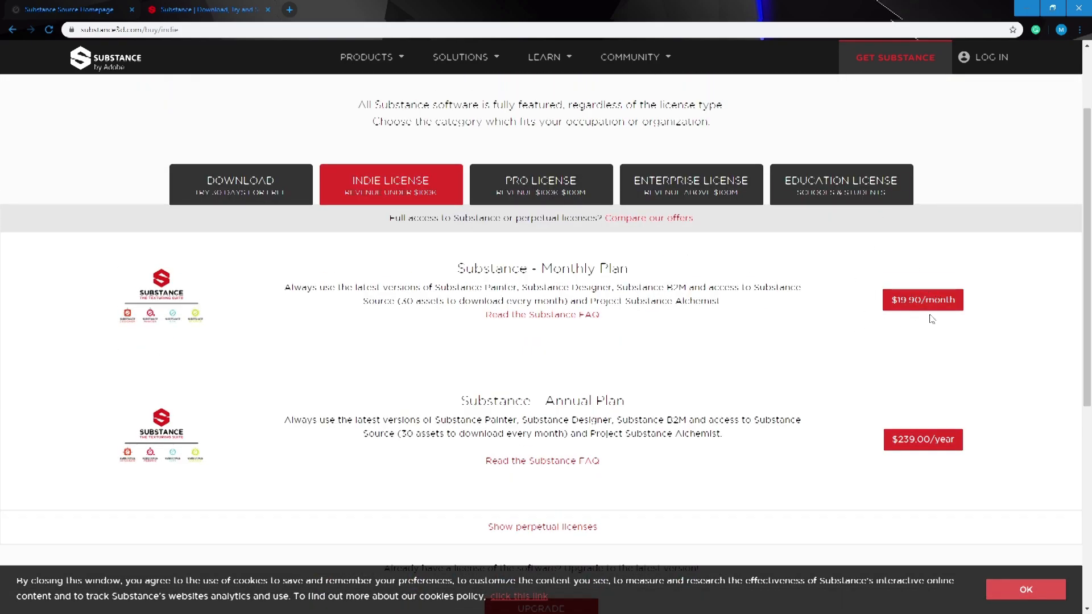
{"action": "mouse_move", "coordinate": [596, 154]}
{"action": "left_click", "coordinate": [872, 193]}
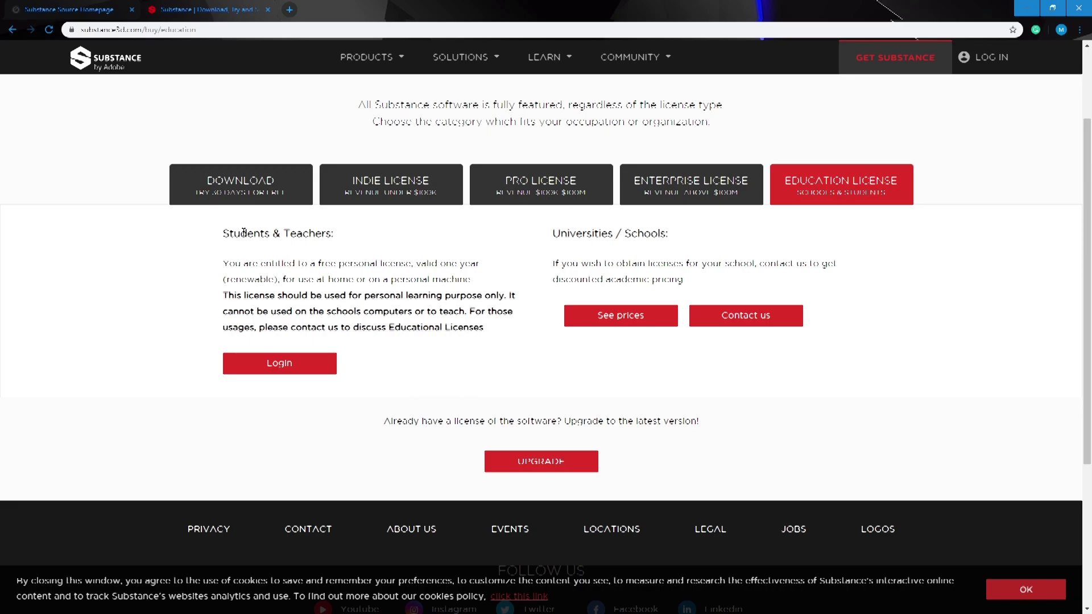
View the Substance Source homepage and leave the web browser for Substance Painter
{"action": "left_click", "coordinate": [104, 5]}
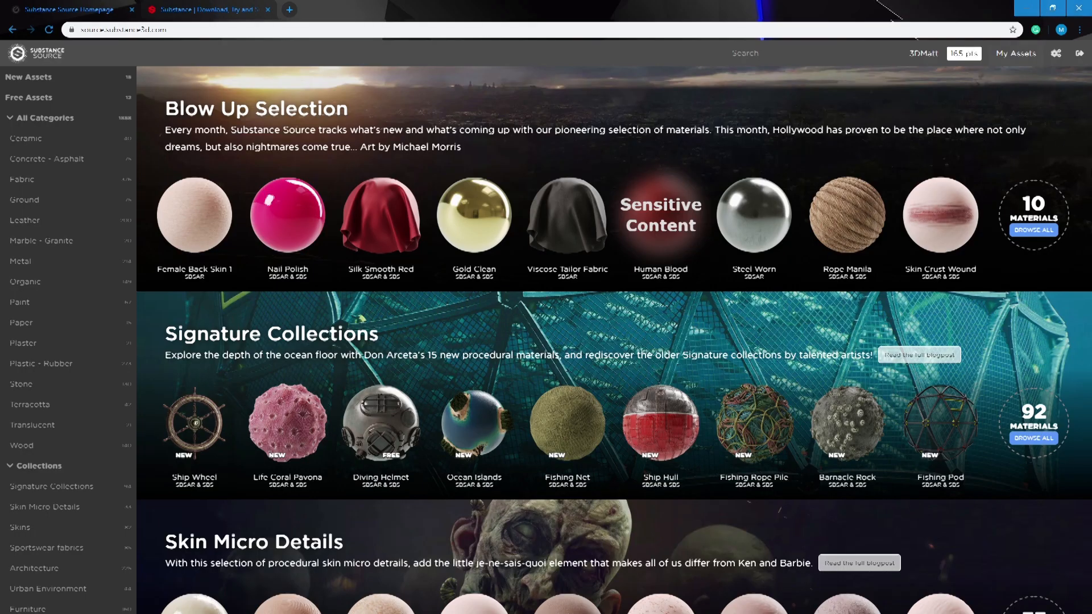
{"action": "left_click", "coordinate": [1079, 8]}
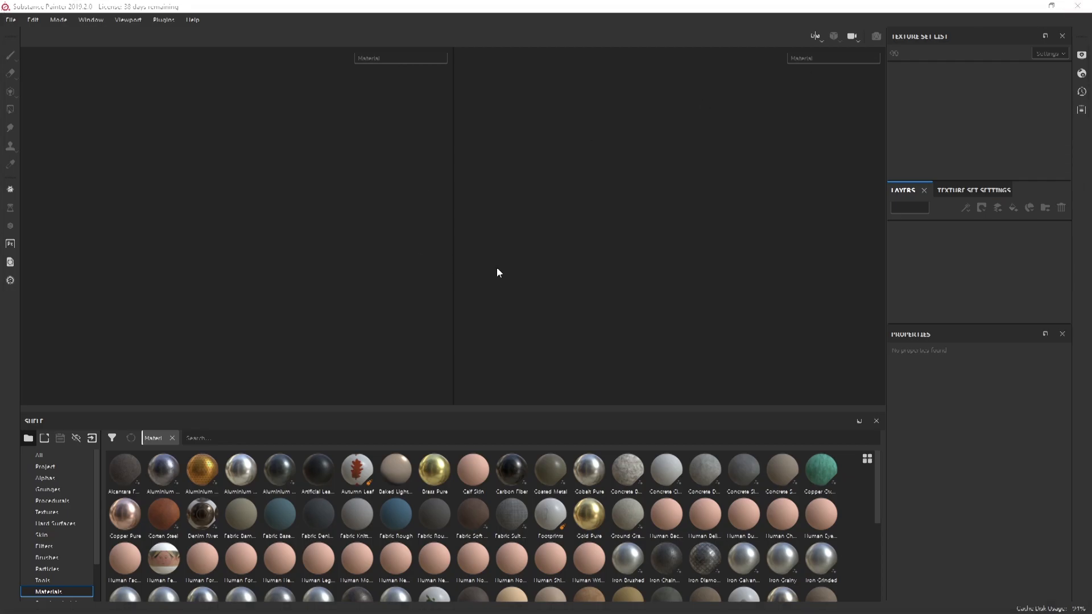
Start a new project based on the Unreal Engine 4 (allegorithmic) template
{"action": "left_click", "coordinate": [10, 20]}
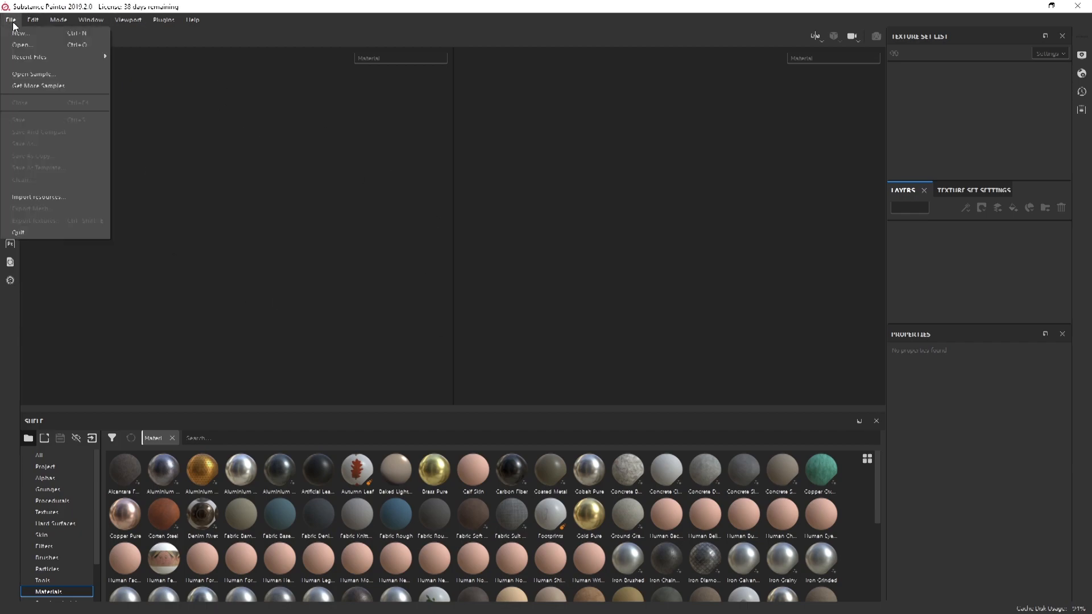
{"action": "left_click", "coordinate": [17, 35]}
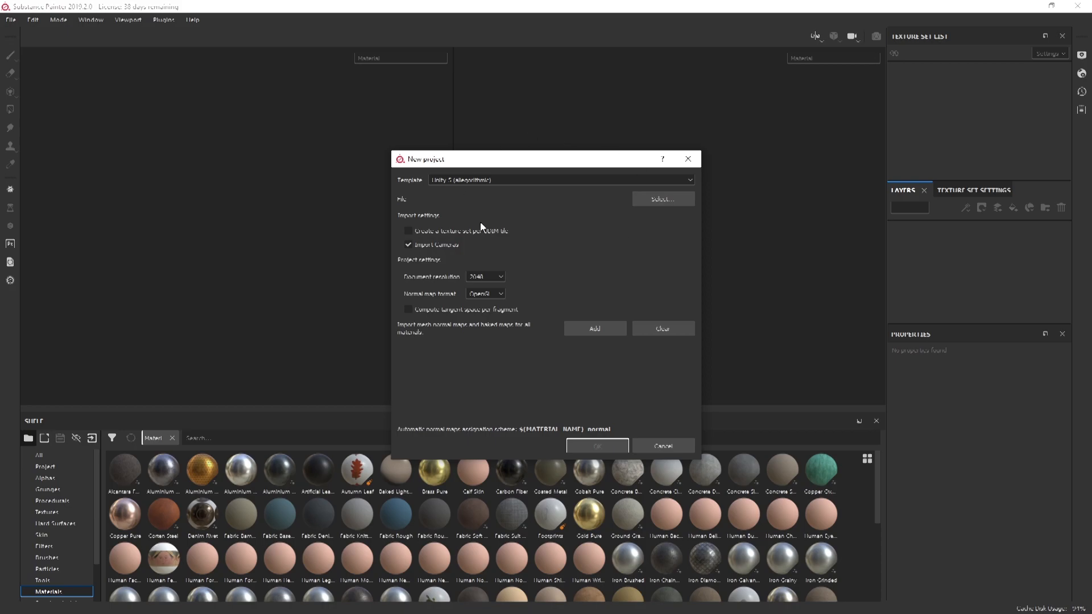
{"action": "left_click", "coordinate": [473, 180]}
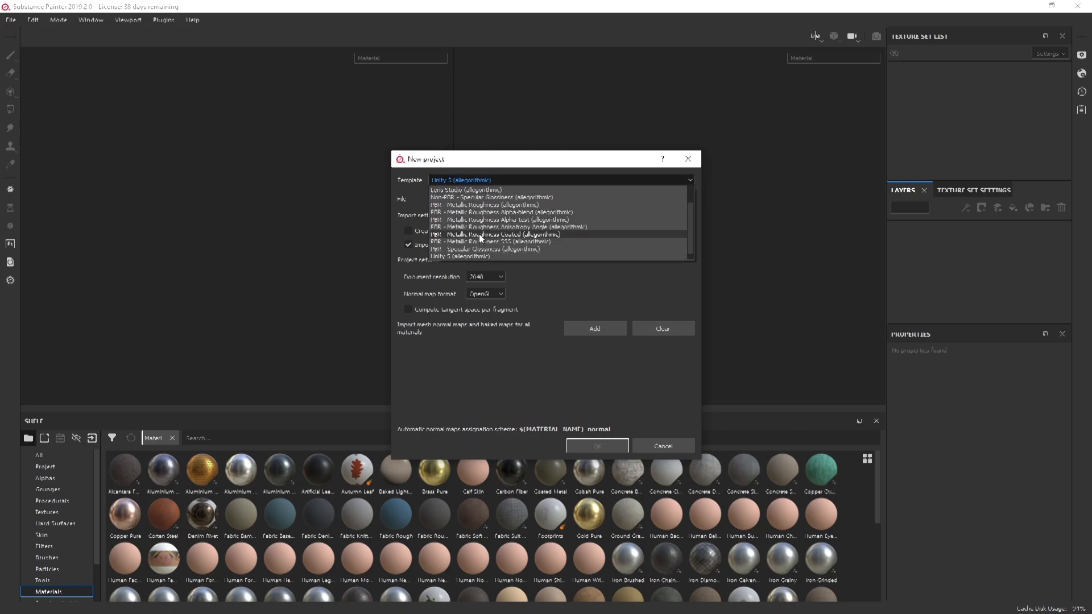
{"action": "scroll", "coordinate": [472, 256], "scroll_direction": "down", "scroll_amount": 1}
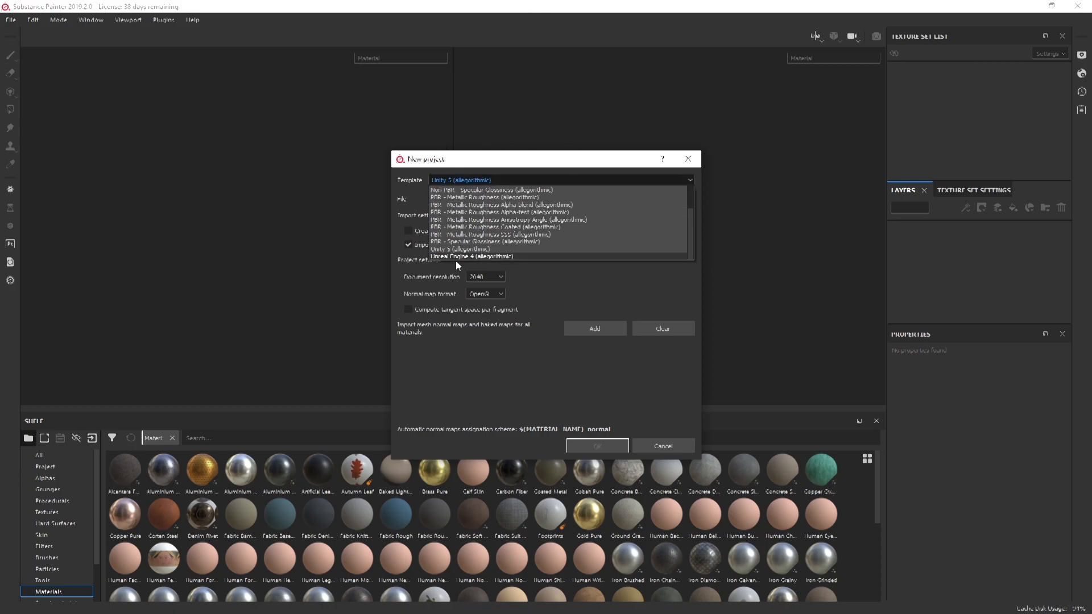
{"action": "left_click", "coordinate": [458, 257]}
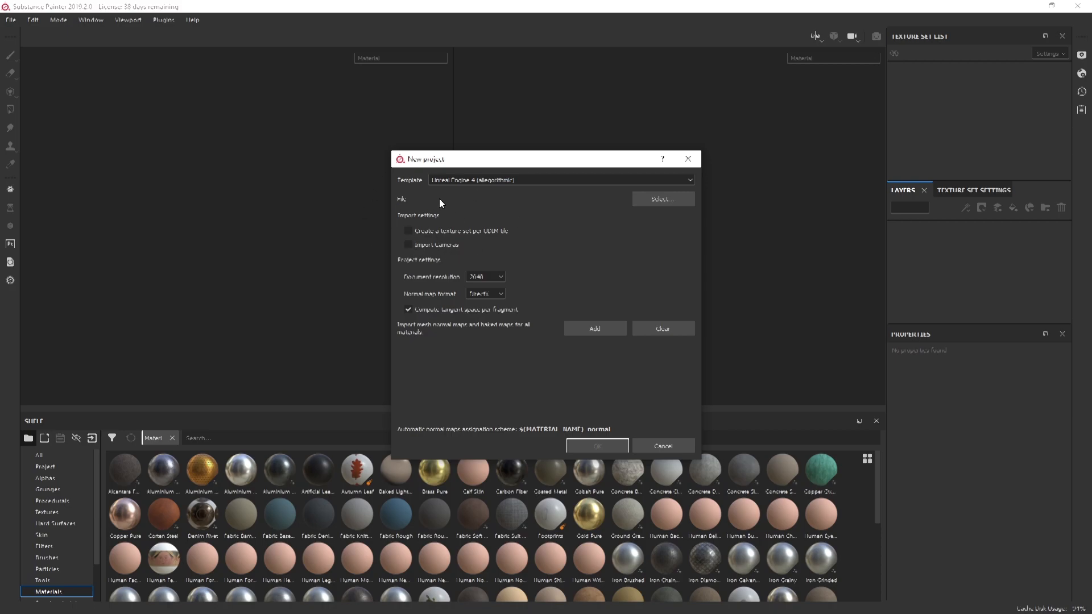
Select M314_ARMMotionTracker.fbx from the Desktop as the mesh and create the project with a 2048 document resolution and DirectX normal map format
{"action": "left_click", "coordinate": [653, 203]}
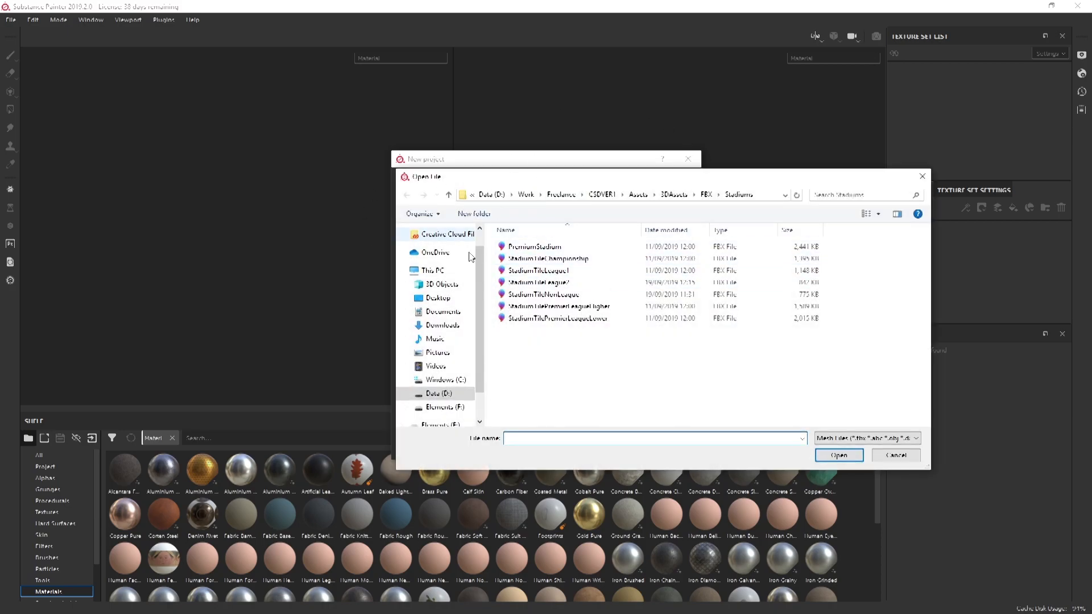
{"action": "left_click", "coordinate": [447, 300]}
{"action": "left_click", "coordinate": [585, 264]}
{"action": "double_click", "coordinate": [586, 265]}
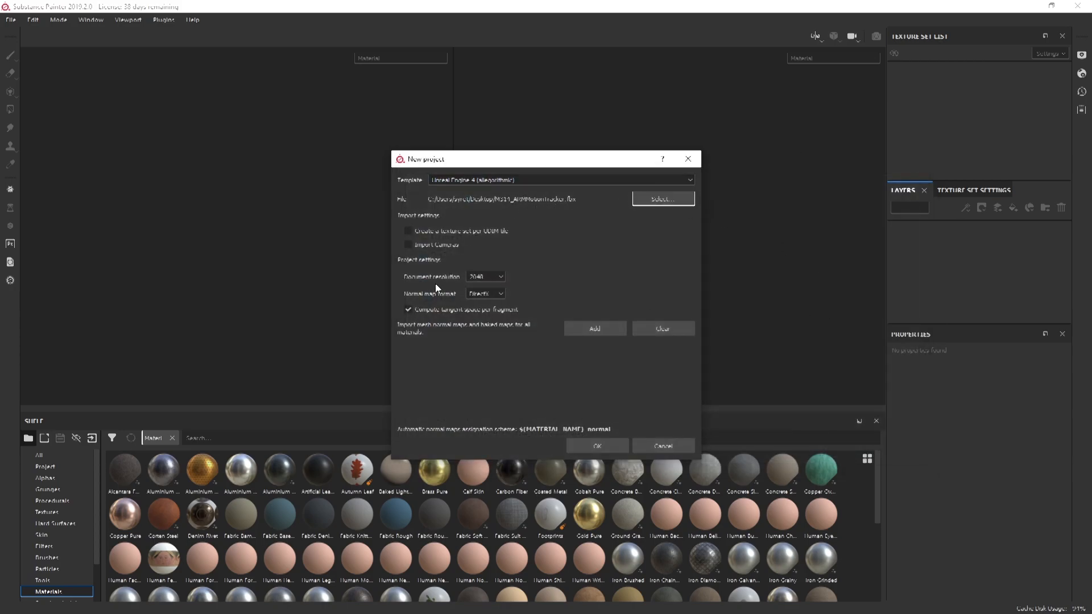
{"action": "left_click", "coordinate": [489, 279]}
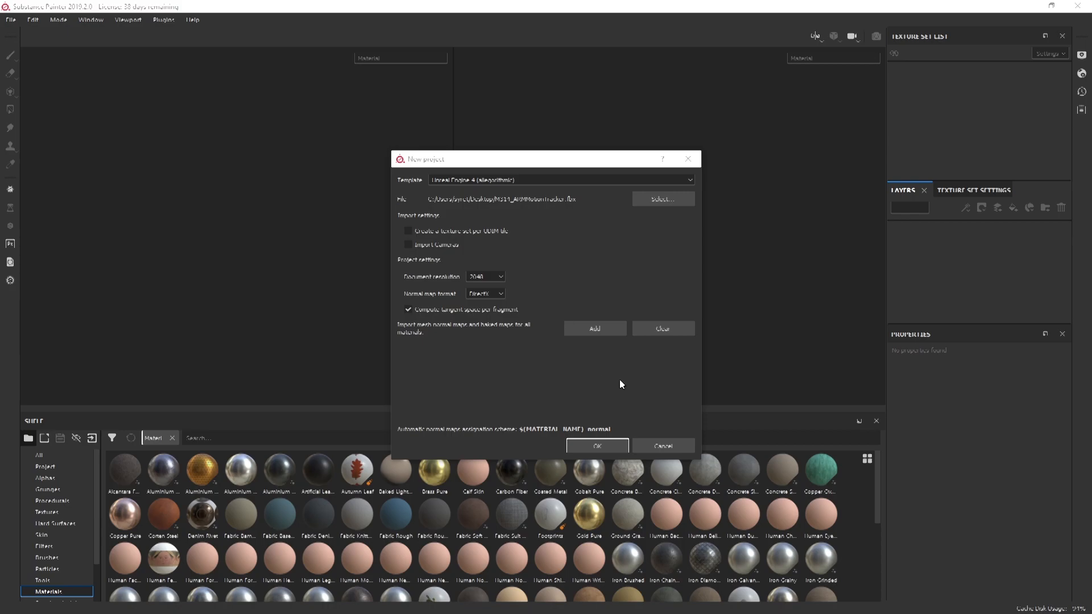
{"action": "left_click", "coordinate": [604, 444]}
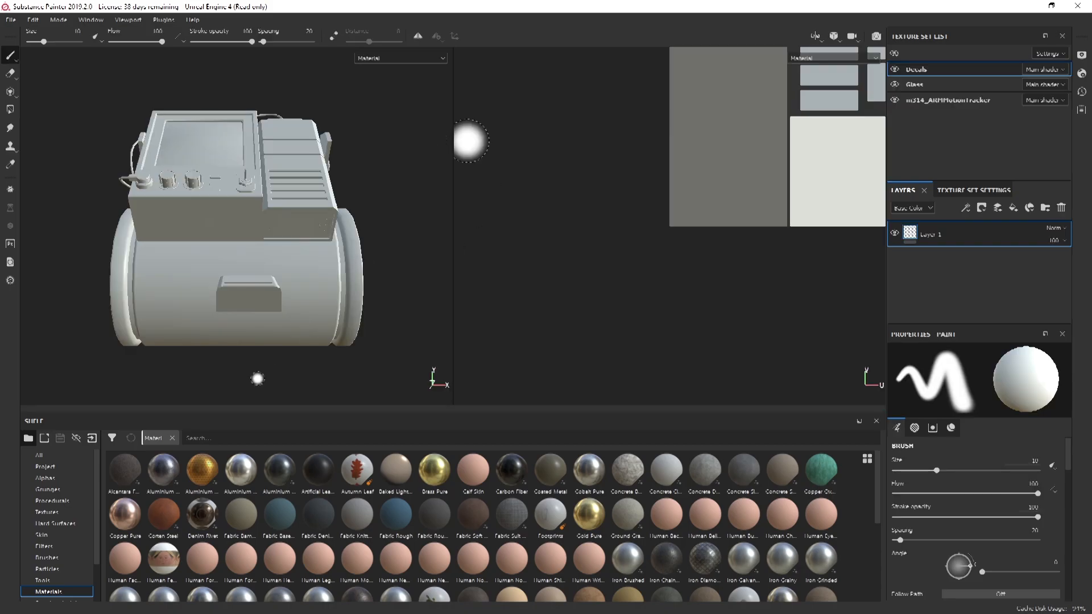
Reload M314_ARMMotionTracker.fbx as the mesh file in the project configuration, preserving stroke positions on the mesh
{"action": "left_click_drag", "start_coordinate": [331, 200], "coordinate": [320, 280], "text": "alt"}
{"action": "middle_click_drag", "start_coordinate": [447, 398], "coordinate": [438, 318], "text": "alt"}
{"action": "left_click_drag", "start_coordinate": [272, 248], "coordinate": [316, 264], "text": "alt"}
{"action": "middle_click_drag", "start_coordinate": [316, 264], "coordinate": [326, 195], "text": "alt"}
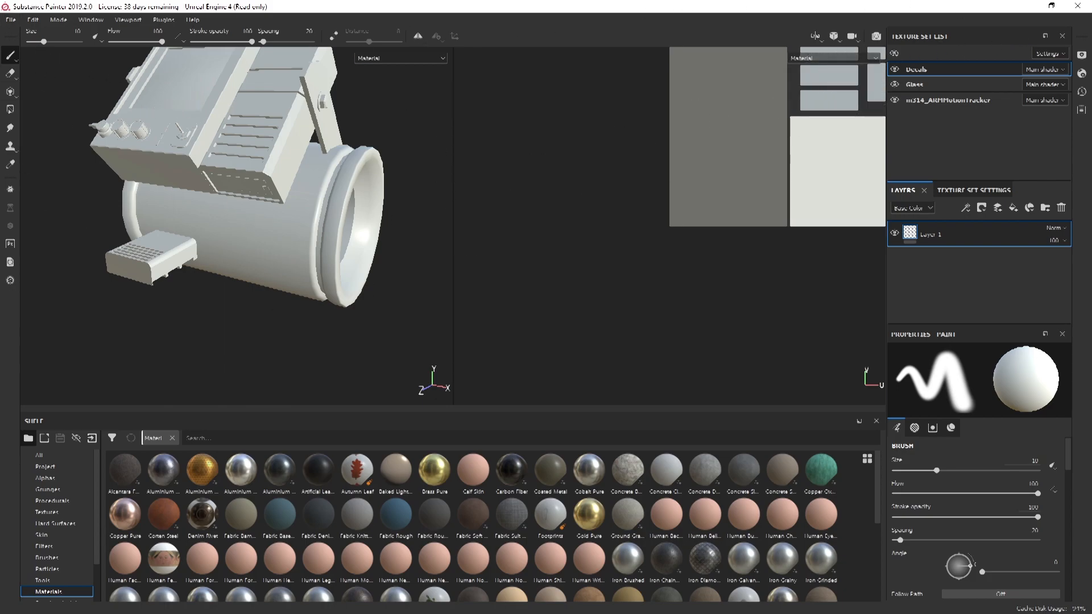
{"action": "left_click", "coordinate": [8, 23]}
{"action": "left_click", "coordinate": [7, 20]}
{"action": "left_click", "coordinate": [5, 19]}
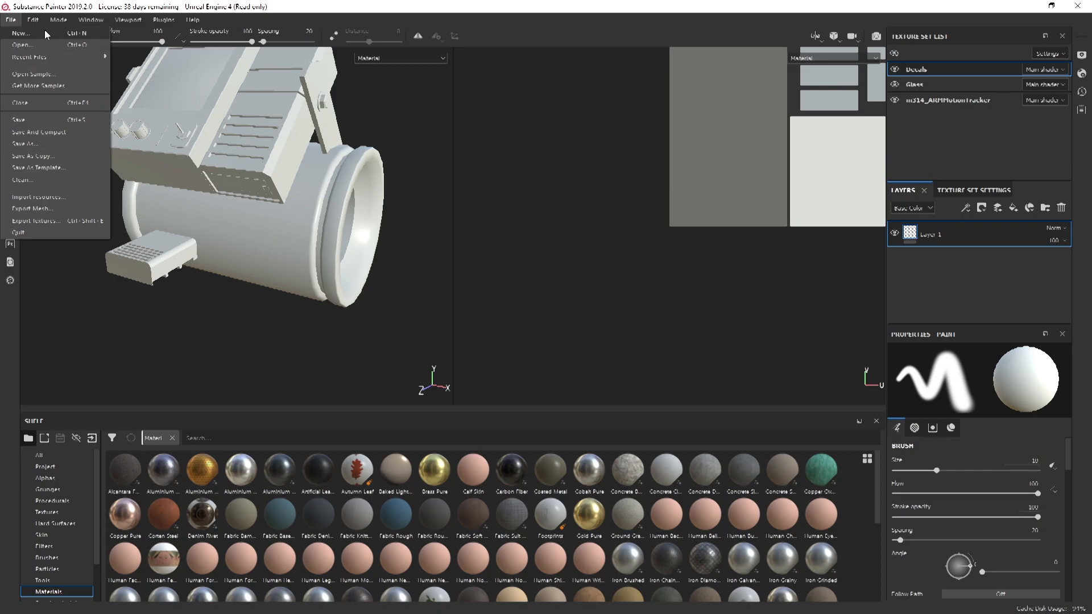
{"action": "mouse_move", "coordinate": [32, 20]}
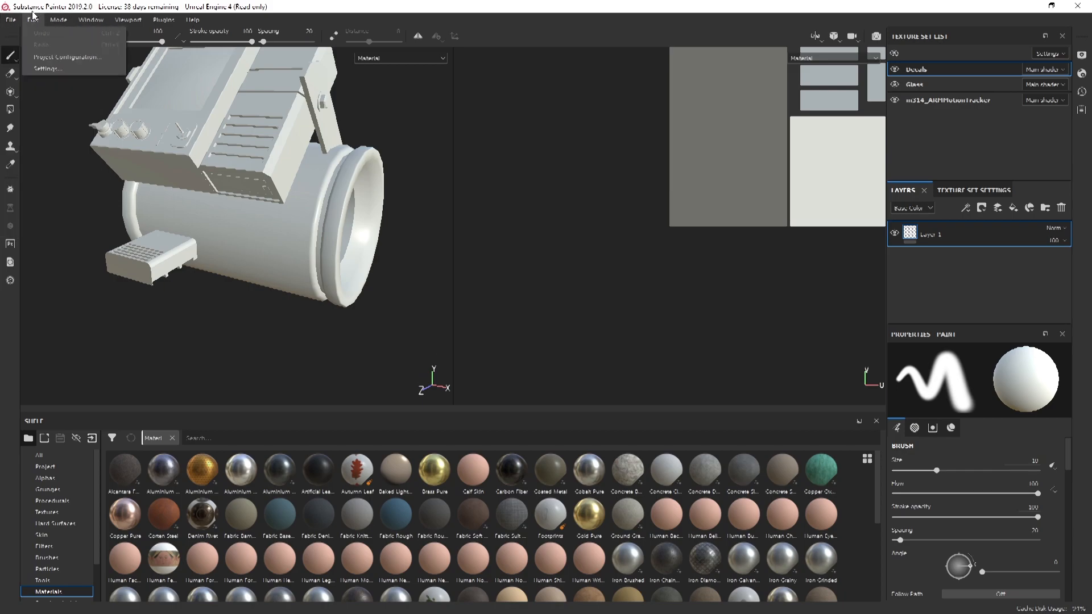
{"action": "left_click", "coordinate": [65, 57]}
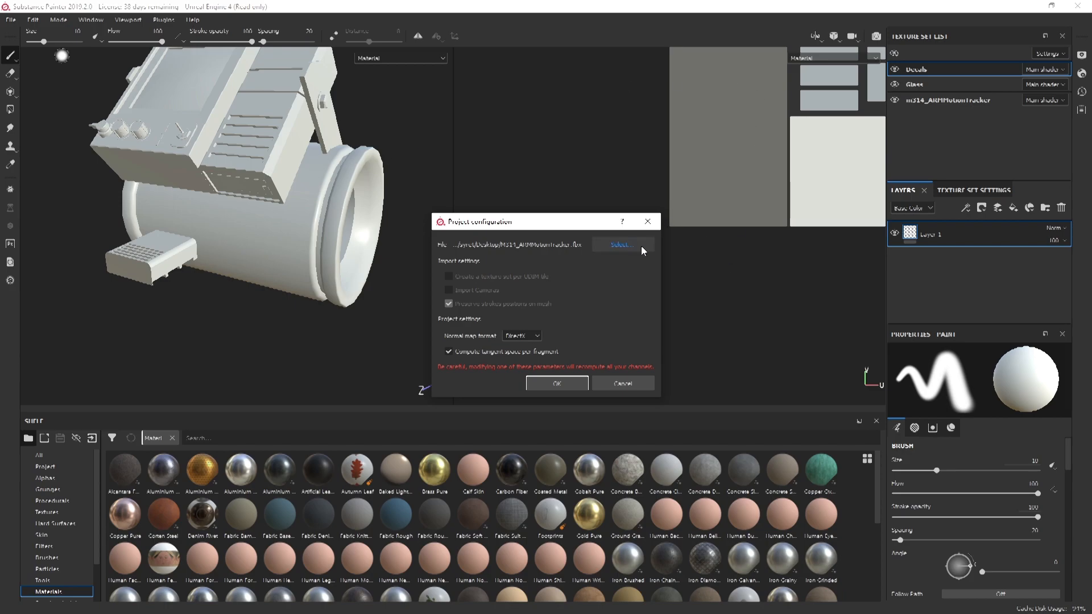
{"action": "left_click", "coordinate": [623, 243]}
{"action": "double_click", "coordinate": [627, 321]}
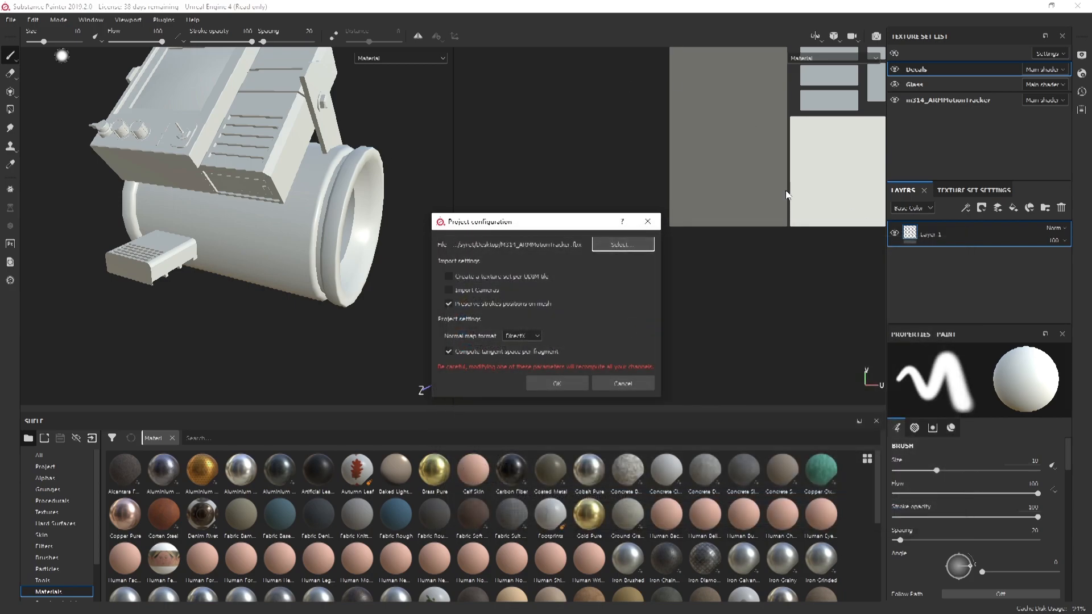
{"action": "left_click", "coordinate": [549, 382]}
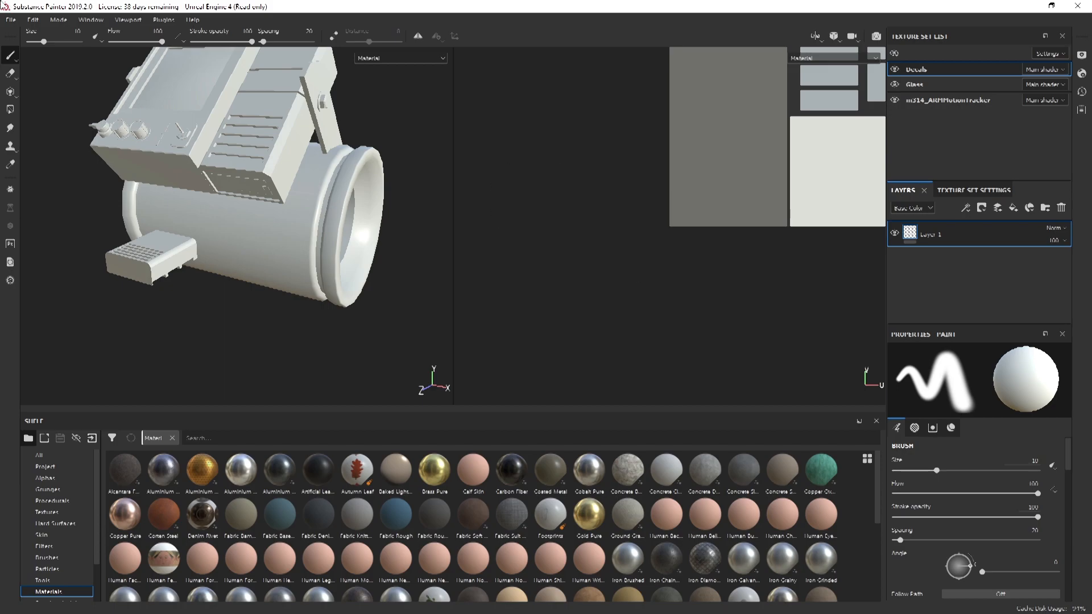
Review the project configuration and the application's General, Shortcuts and Shelf settings
{"action": "left_click", "coordinate": [33, 22]}
{"action": "left_click", "coordinate": [68, 57]}
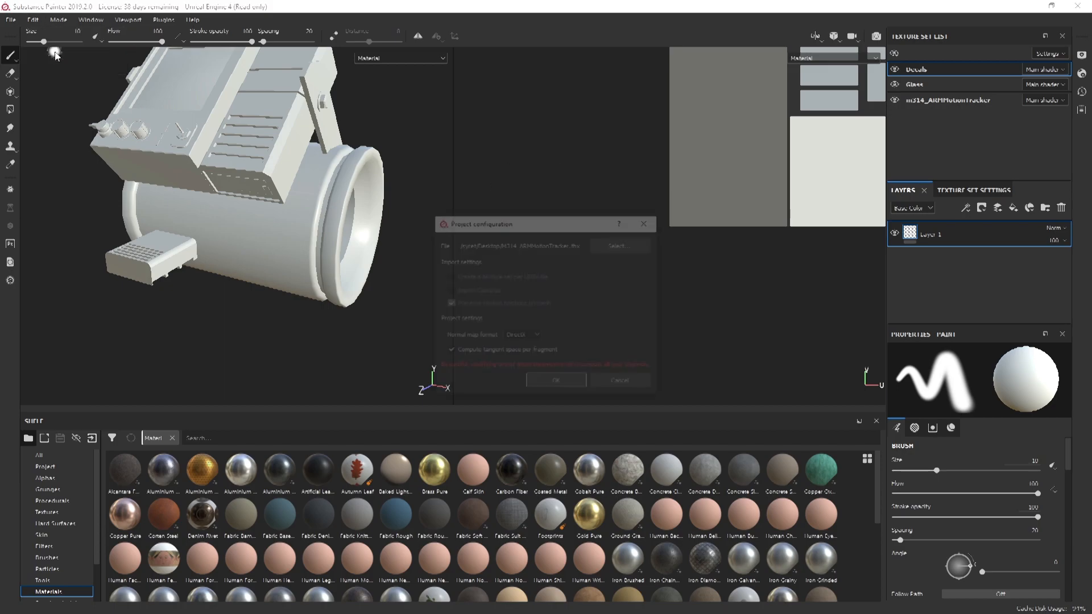
{"action": "left_click", "coordinate": [577, 380]}
{"action": "left_click", "coordinate": [33, 20]}
{"action": "left_click", "coordinate": [47, 70]}
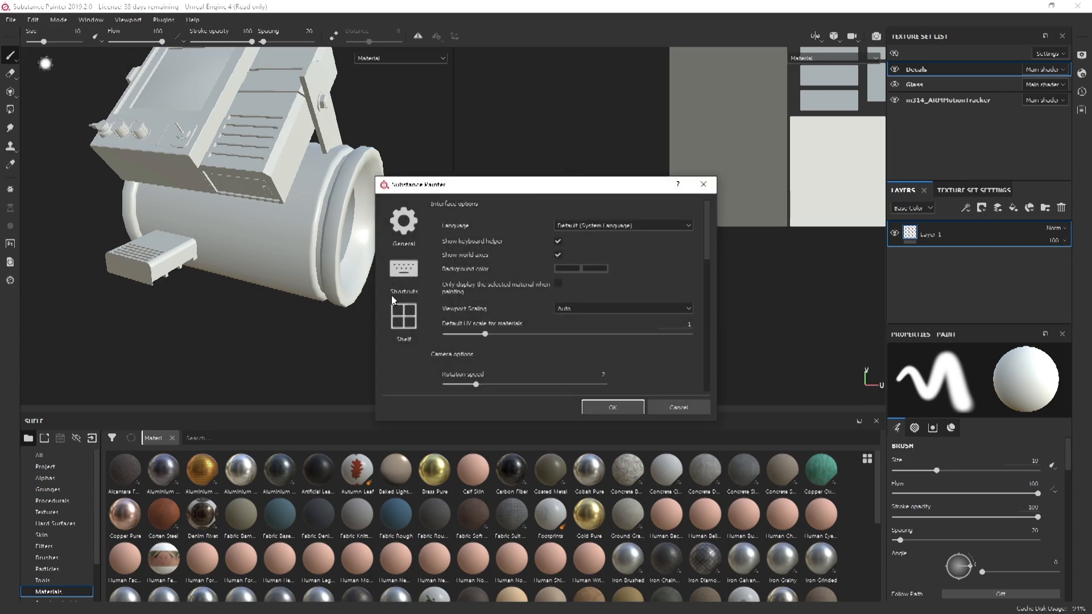
{"action": "left_click", "coordinate": [403, 267]}
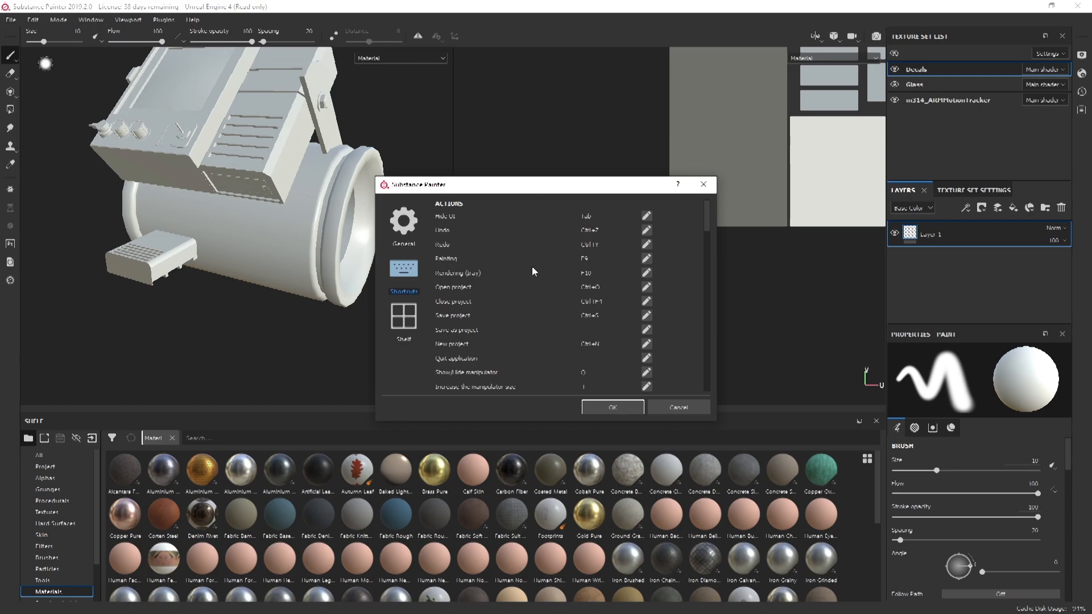
{"action": "left_click", "coordinate": [392, 319]}
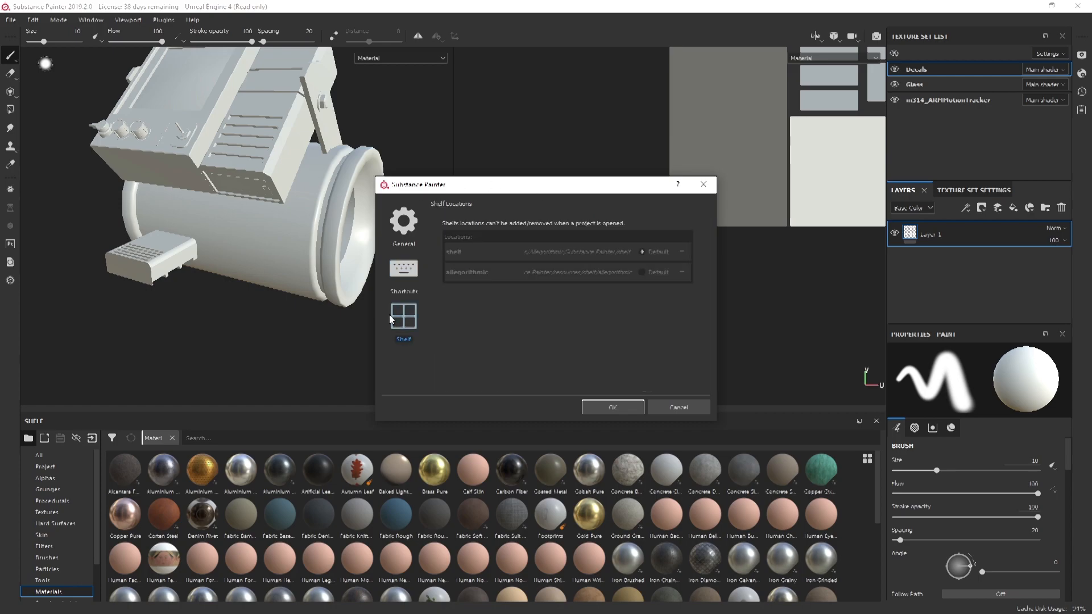
{"action": "left_click", "coordinate": [409, 227]}
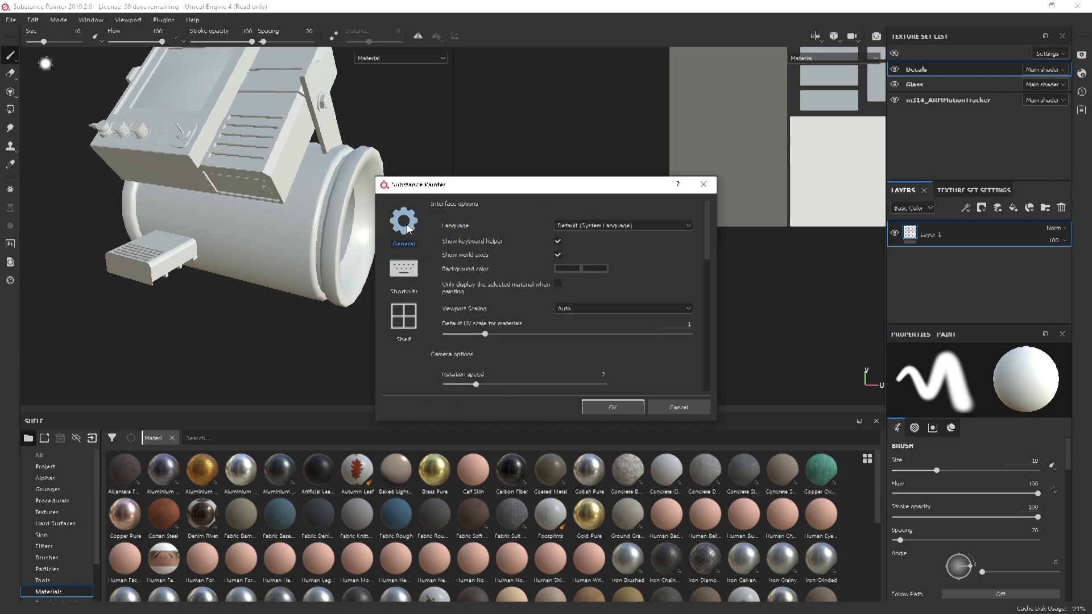
{"action": "scroll", "coordinate": [569, 284], "scroll_direction": "down", "scroll_amount": 6}
{"action": "scroll", "coordinate": [568, 300], "scroll_direction": "down", "scroll_amount": 2}
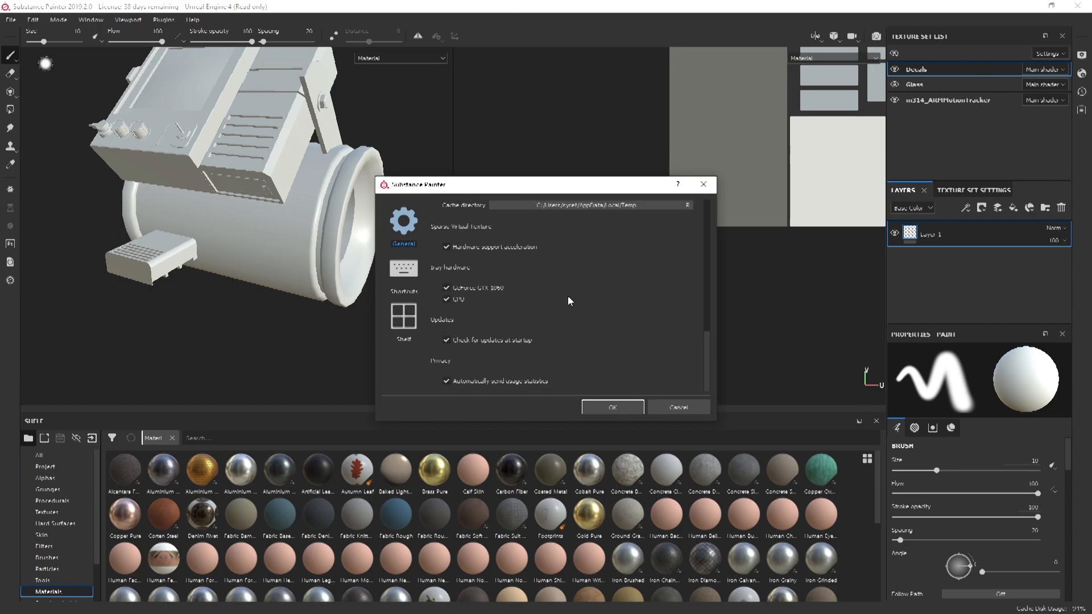
{"action": "left_click", "coordinate": [703, 184]}
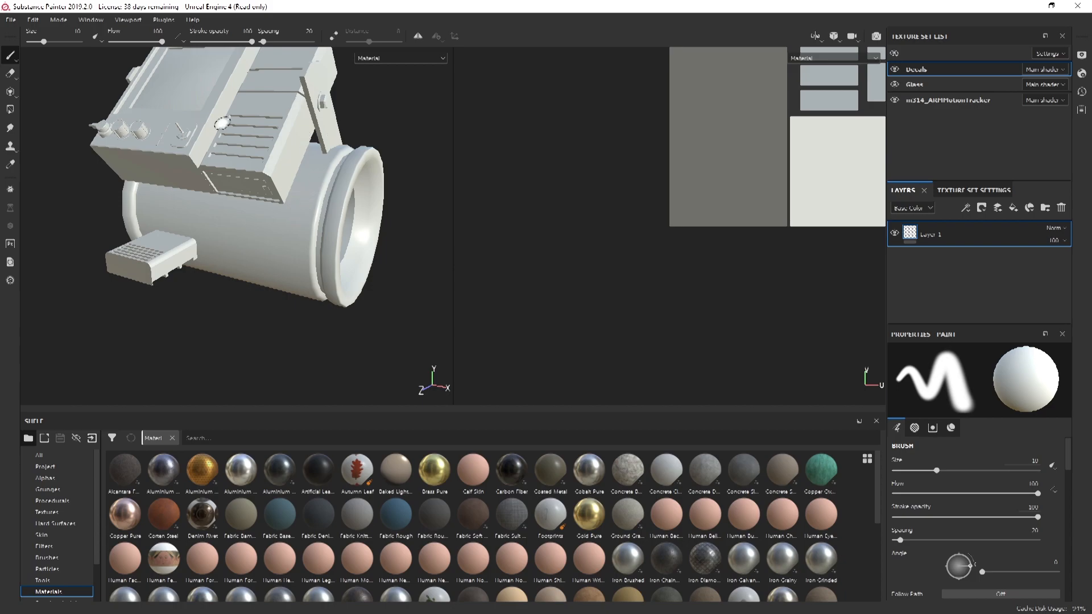
Examine the motion tracker mesh in the 3D view from several angles and distances, reframing the whole model between close-ups
{"action": "left_click_drag", "start_coordinate": [260, 257], "coordinate": [326, 219], "text": "alt"}
{"action": "mouse_move", "coordinate": [336, 247]}
{"action": "middle_mouse_down", "text": "alt"}
{"action": "mouse_move", "coordinate": [292, 150]}
{"action": "mouse_move", "coordinate": [312, 117]}
{"action": "mouse_move", "coordinate": [443, 200]}
{"action": "mouse_move", "coordinate": [307, 310]}
{"action": "mouse_move", "coordinate": [210, 211]}
{"action": "mouse_move", "coordinate": [359, 199]}
{"action": "mouse_move", "coordinate": [326, 253]}
{"action": "middle_mouse_up", "text": "alt"}
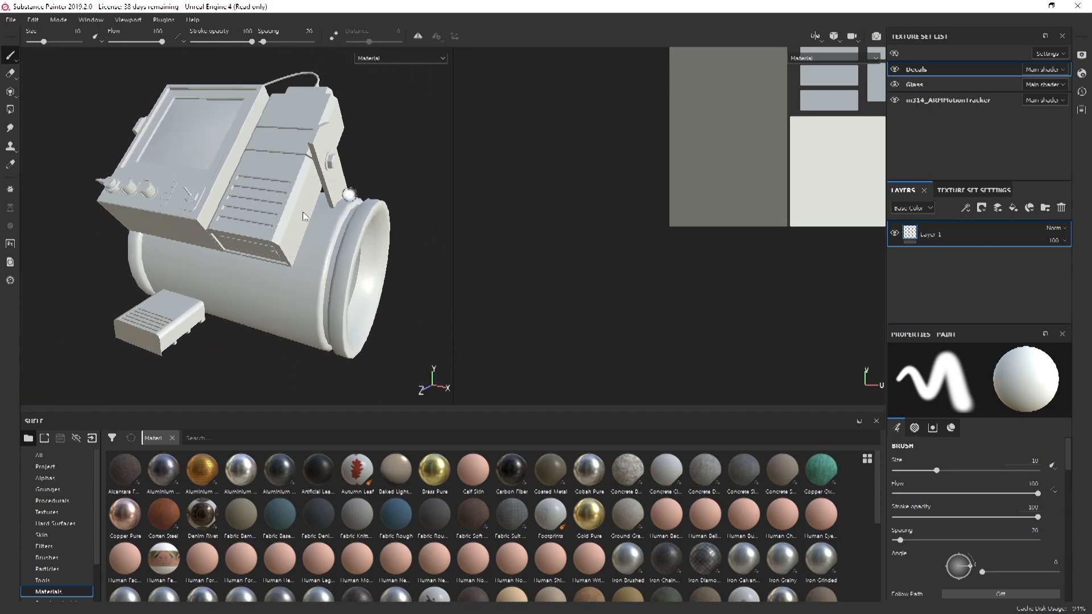
{"action": "right_click", "coordinate": [344, 220]}
{"action": "mouse_move", "coordinate": [382, 114]}
{"action": "right_mouse_down", "text": "alt"}
{"action": "mouse_move", "coordinate": [363, 148]}
{"action": "mouse_move", "coordinate": [355, 105]}
{"action": "right_mouse_up", "text": "alt"}
{"action": "right_click_drag", "start_coordinate": [375, 164], "coordinate": [300, 164], "text": "alt"}
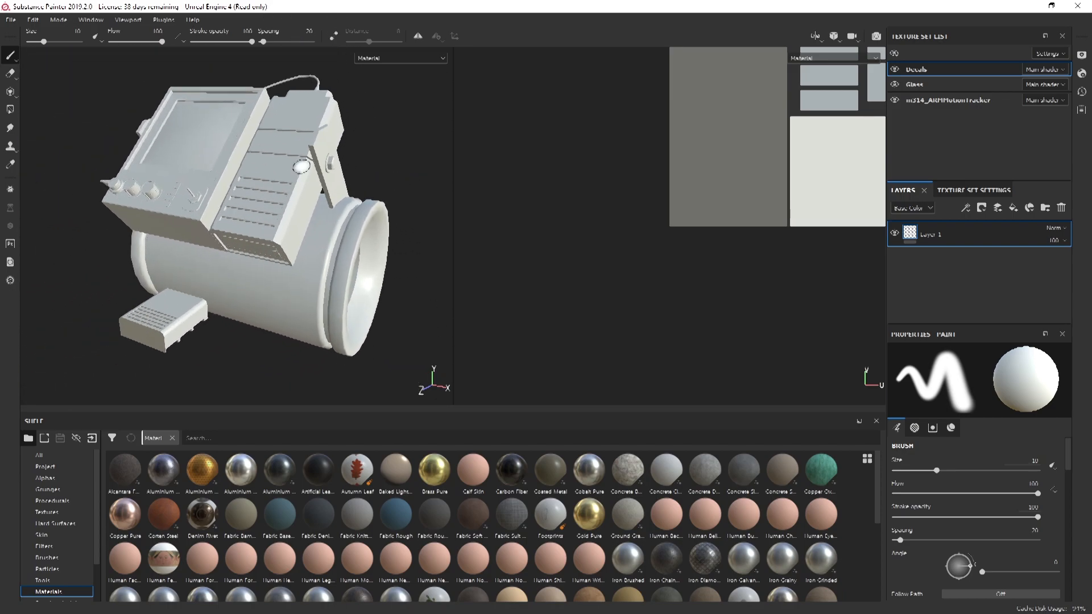
{"action": "left_click_drag", "start_coordinate": [361, 165], "coordinate": [339, 202], "text": "alt"}
{"action": "key", "text": "f"}
{"action": "left_click_drag", "start_coordinate": [319, 263], "coordinate": [214, 307], "text": "alt"}
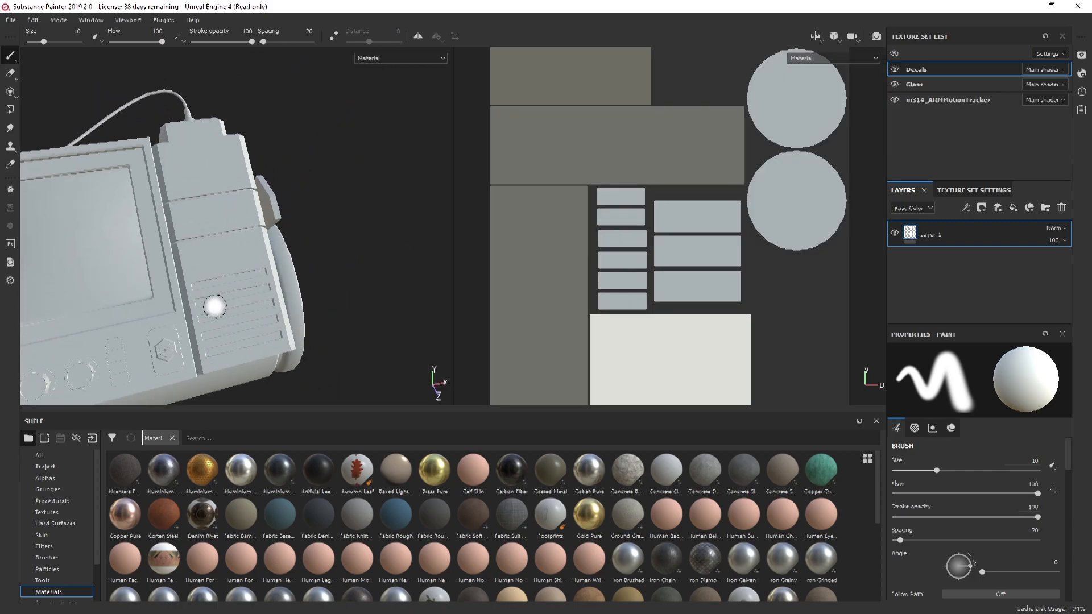
{"action": "middle_click_drag", "start_coordinate": [214, 307], "coordinate": [356, 213], "text": "alt"}
{"action": "mouse_move", "coordinate": [356, 214]}
{"action": "left_mouse_down", "text": "alt"}
{"action": "mouse_move", "coordinate": [319, 170]}
{"action": "mouse_move", "coordinate": [378, 199]}
{"action": "mouse_move", "coordinate": [356, 300]}
{"action": "mouse_move", "coordinate": [190, 321]}
{"action": "mouse_move", "coordinate": [151, 190]}
{"action": "mouse_move", "coordinate": [341, 212]}
{"action": "mouse_move", "coordinate": [358, 324]}
{"action": "mouse_move", "coordinate": [243, 267]}
{"action": "mouse_move", "coordinate": [252, 243]}
{"action": "left_mouse_up", "text": "alt"}
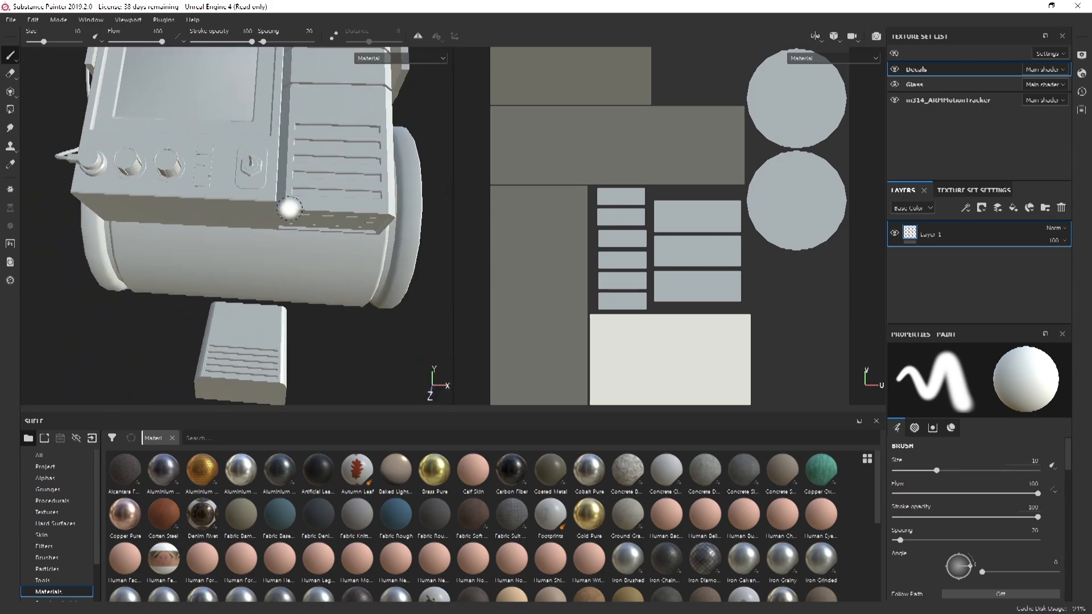
{"action": "key", "text": "f"}
{"action": "left_click_drag", "start_coordinate": [286, 307], "coordinate": [290, 247], "text": "alt"}
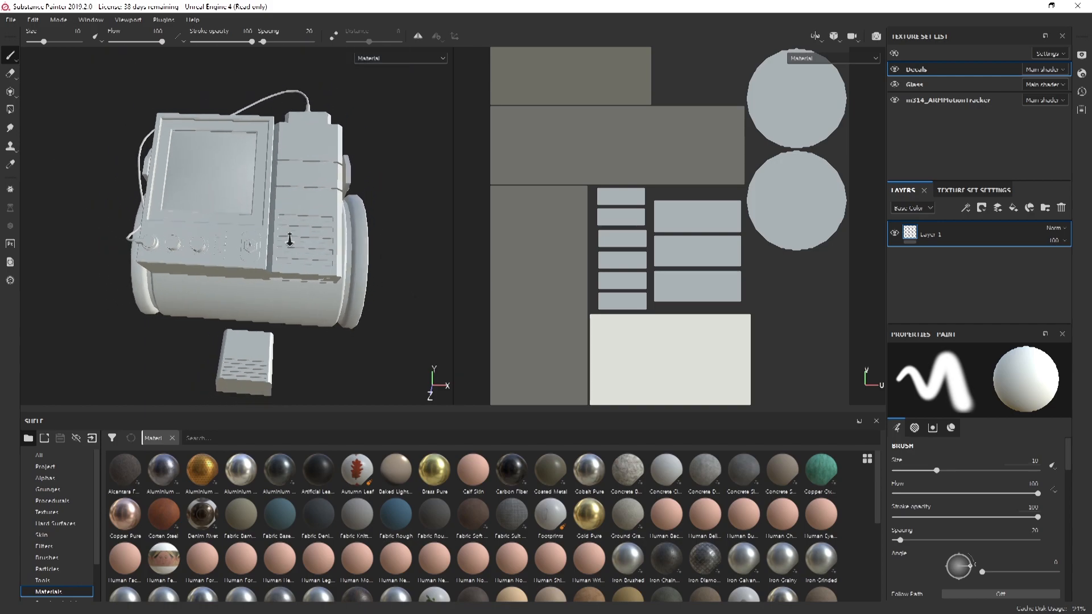
Rotate the environment lighting around the motion tracker to light its screen and front face more brightly
{"action": "mouse_move", "coordinate": [399, 238]}
{"action": "right_mouse_down", "text": "shift"}
{"action": "mouse_move", "coordinate": [295, 229]}
{"action": "mouse_move", "coordinate": [404, 225]}
{"action": "right_mouse_up", "text": "shift"}
{"action": "mouse_move", "coordinate": [401, 220]}
{"action": "right_mouse_down", "text": "shift"}
{"action": "mouse_move", "coordinate": [321, 224]}
{"action": "mouse_move", "coordinate": [196, 200]}
{"action": "mouse_move", "coordinate": [285, 138]}
{"action": "mouse_move", "coordinate": [379, 205]}
{"action": "mouse_move", "coordinate": [407, 204]}
{"action": "right_mouse_up", "text": "shift"}
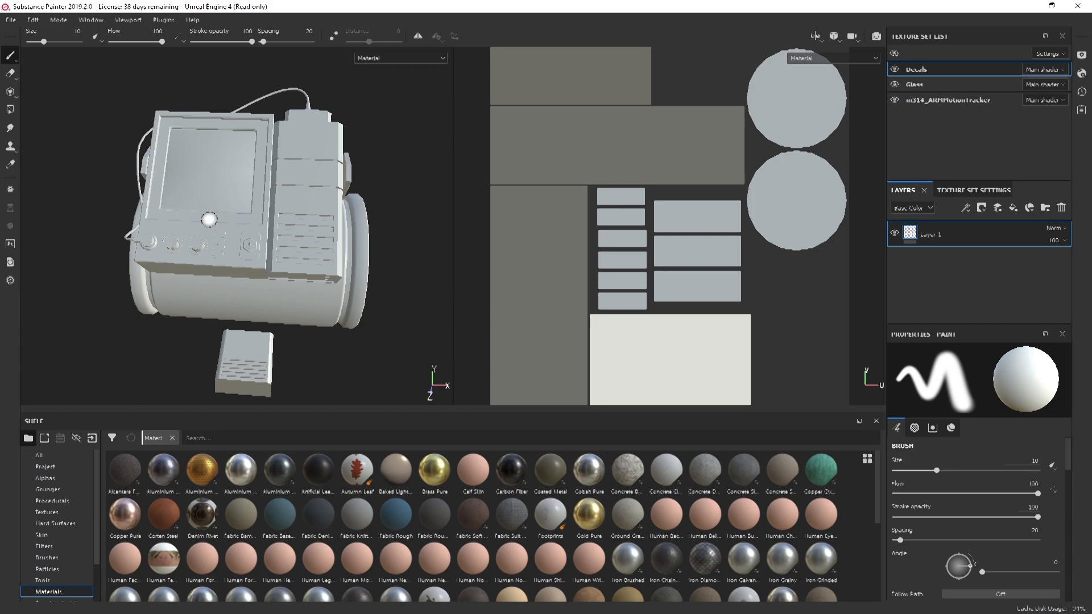
{"action": "left_click_drag", "start_coordinate": [278, 222], "coordinate": [218, 212], "text": "alt"}
{"action": "right_click_drag", "start_coordinate": [315, 231], "coordinate": [219, 224], "text": "shift"}
{"action": "left_click_drag", "start_coordinate": [68, 310], "coordinate": [314, 242], "text": "alt"}
{"action": "right_click_drag", "start_coordinate": [314, 242], "coordinate": [307, 242], "text": "shift"}
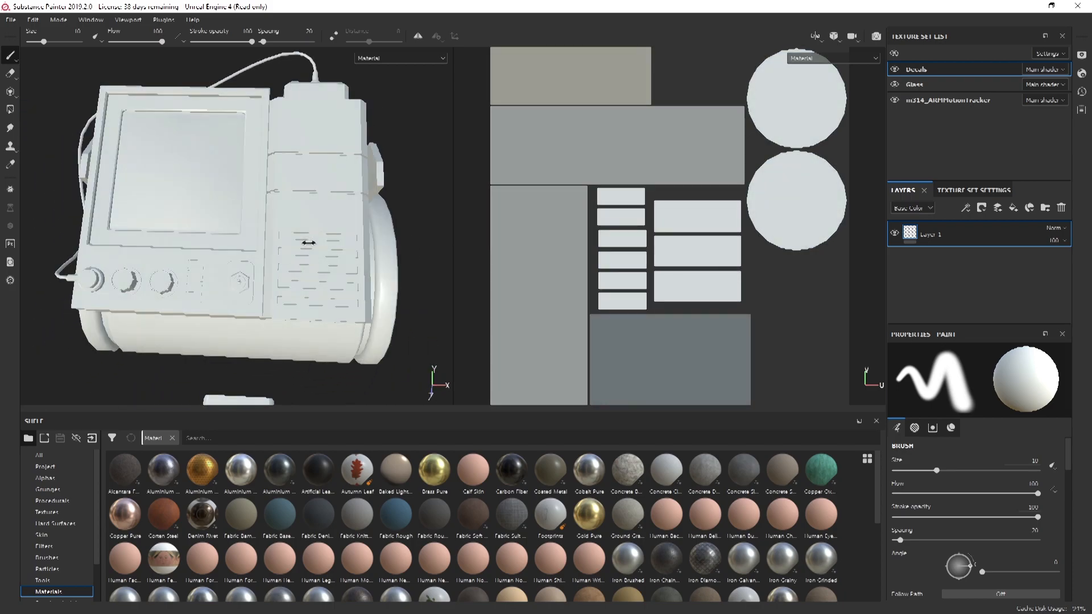
Inspect the motion tracker's screen, knobs, vents and arm cylinder up close and from a distance under the rotated lighting
{"action": "left_click_drag", "start_coordinate": [316, 294], "coordinate": [306, 295], "text": "alt"}
{"action": "scroll", "coordinate": [306, 296], "scroll_direction": "up", "scroll_amount": 3}
{"action": "scroll", "coordinate": [307, 301], "scroll_direction": "down", "scroll_amount": 7}
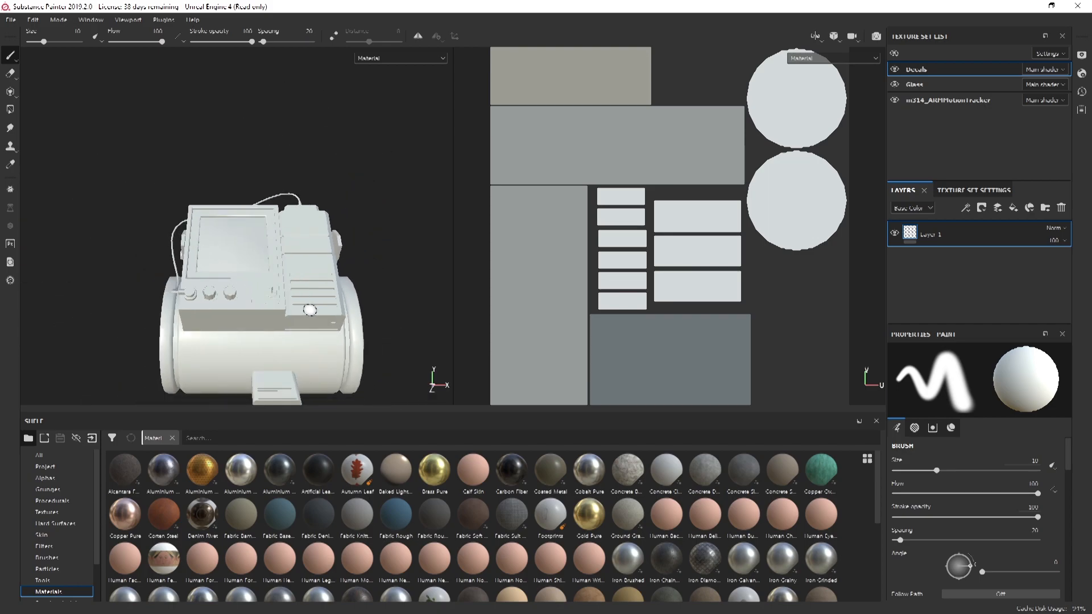
{"action": "middle_click_drag", "start_coordinate": [309, 310], "coordinate": [282, 277], "text": "alt"}
{"action": "mouse_move", "coordinate": [282, 277]}
{"action": "left_mouse_down", "text": "alt"}
{"action": "mouse_move", "coordinate": [283, 259]}
{"action": "mouse_move", "coordinate": [265, 280]}
{"action": "mouse_move", "coordinate": [265, 232]}
{"action": "left_mouse_up", "text": "alt"}
{"action": "scroll", "coordinate": [278, 263], "scroll_direction": "up", "scroll_amount": 5}
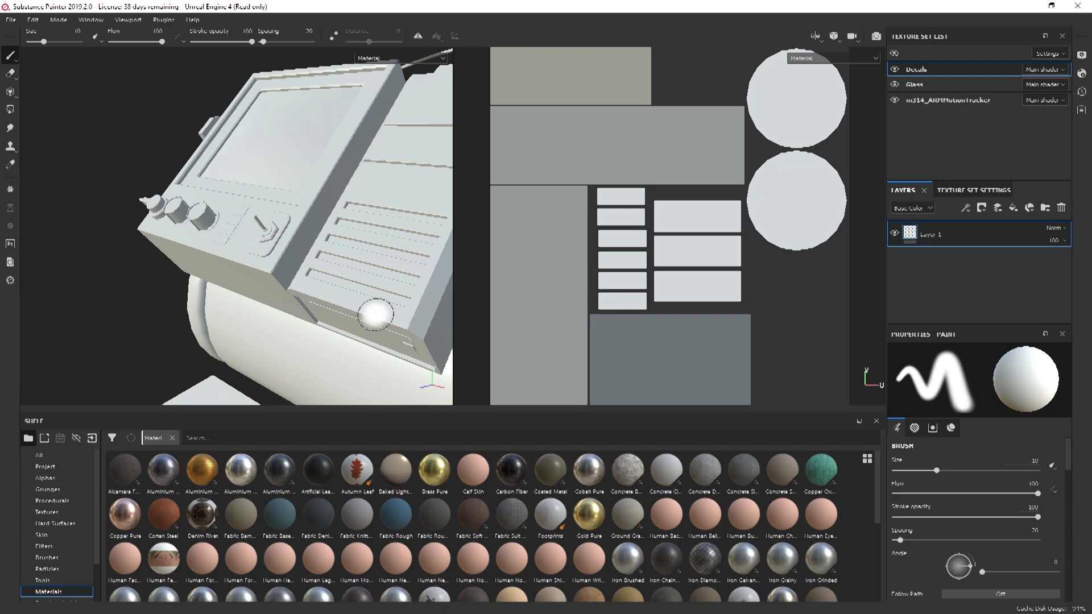
{"action": "left_click_drag", "start_coordinate": [368, 312], "coordinate": [349, 285], "text": "alt"}
{"action": "middle_click_drag", "start_coordinate": [349, 285], "coordinate": [363, 305], "text": "alt"}
{"action": "right_click_drag", "start_coordinate": [363, 305], "coordinate": [336, 122], "text": "alt"}
{"action": "left_click_drag", "start_coordinate": [335, 123], "coordinate": [327, 273], "text": "alt"}
{"action": "right_click_drag", "start_coordinate": [327, 273], "coordinate": [292, 271], "text": "alt"}
{"action": "scroll", "coordinate": [291, 270], "scroll_direction": "down", "scroll_amount": 3}
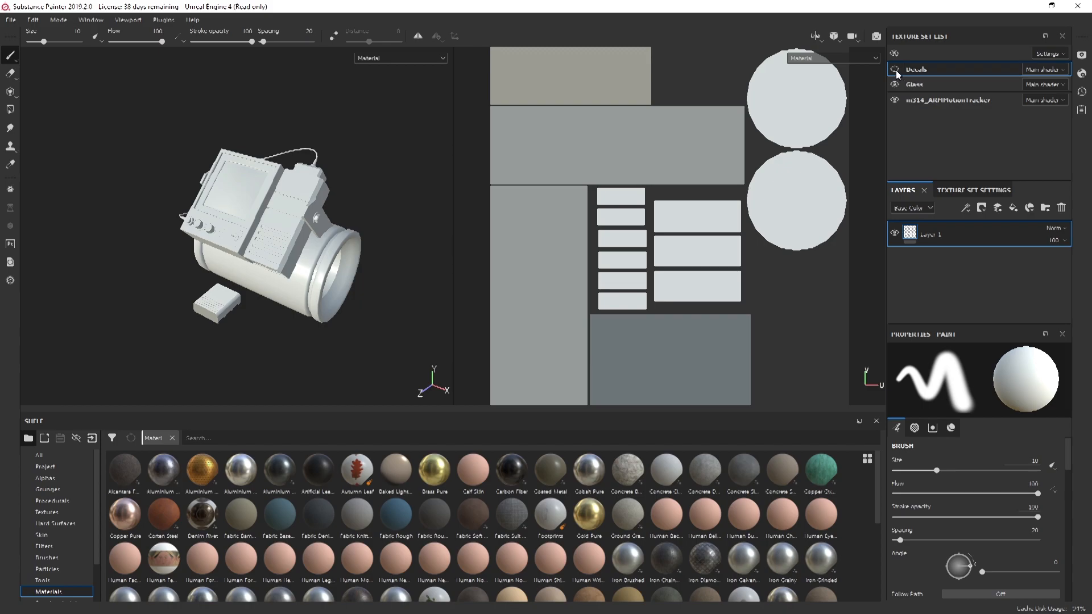
Toggle the visibility of the Glass texture set to check which parts of the model it covers
{"action": "left_click", "coordinate": [896, 86]}
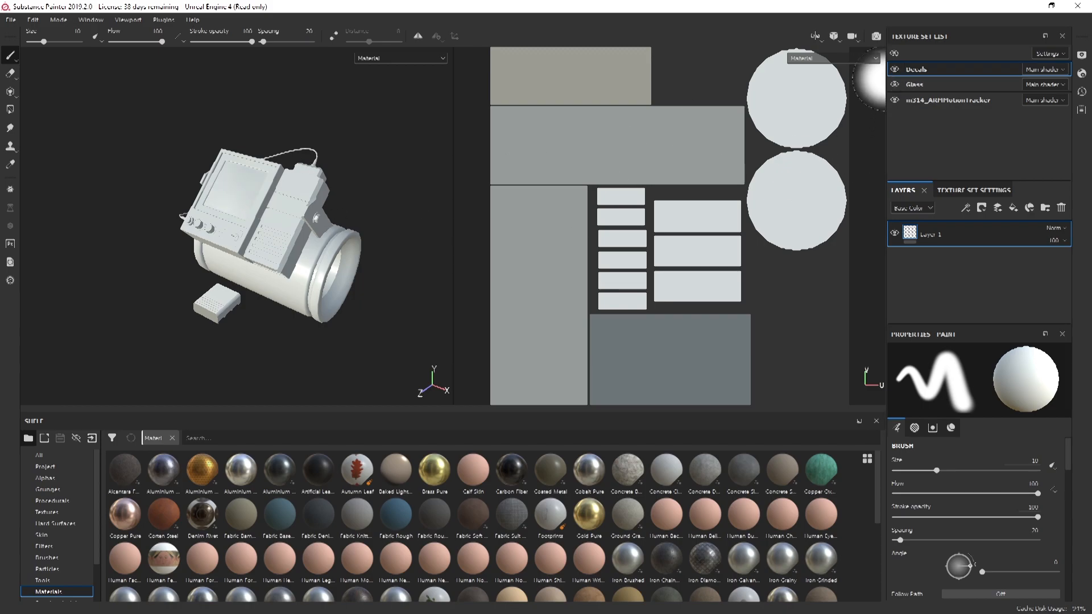
Toggle the visibility of the m314_ARMMotionTracker and Decals texture sets to check which parts of the model each covers
{"action": "left_click", "coordinate": [895, 101]}
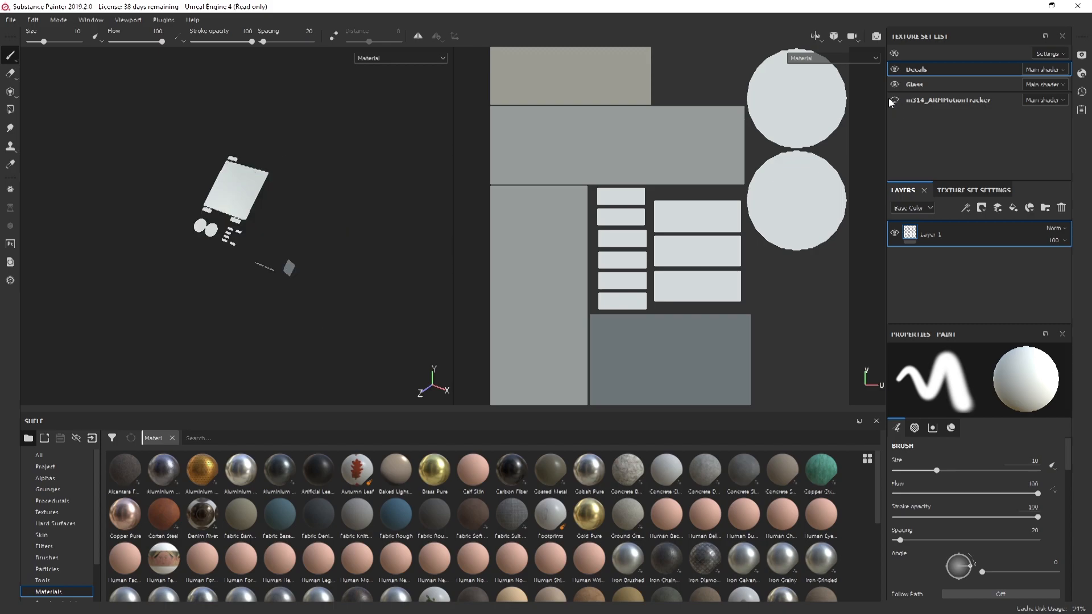
{"action": "left_click", "coordinate": [894, 100]}
{"action": "left_click", "coordinate": [895, 69]}
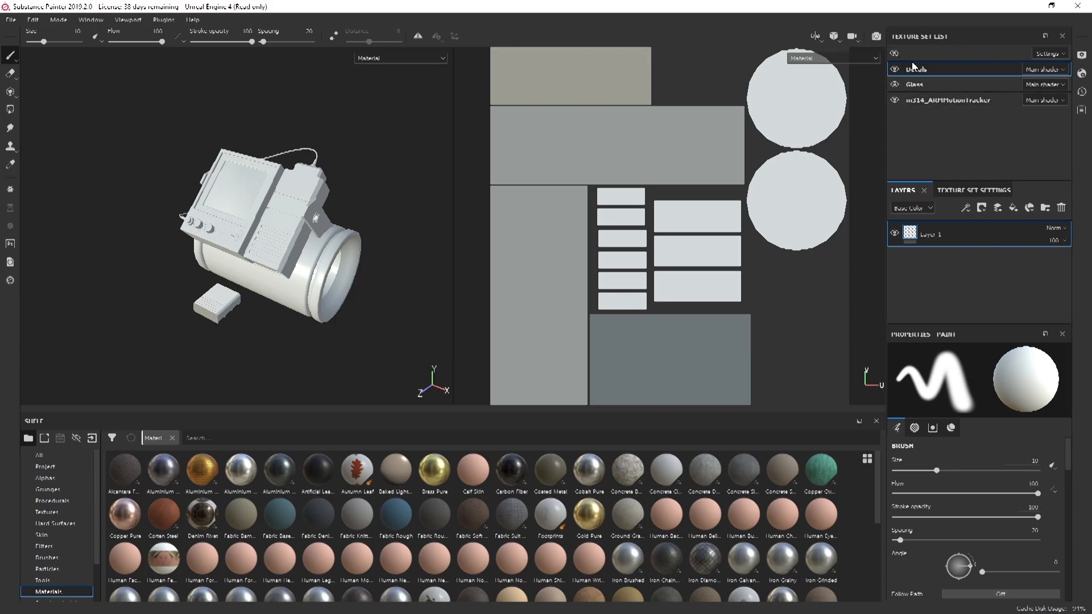
{"action": "middle_click_drag", "start_coordinate": [375, 273], "coordinate": [311, 251]}
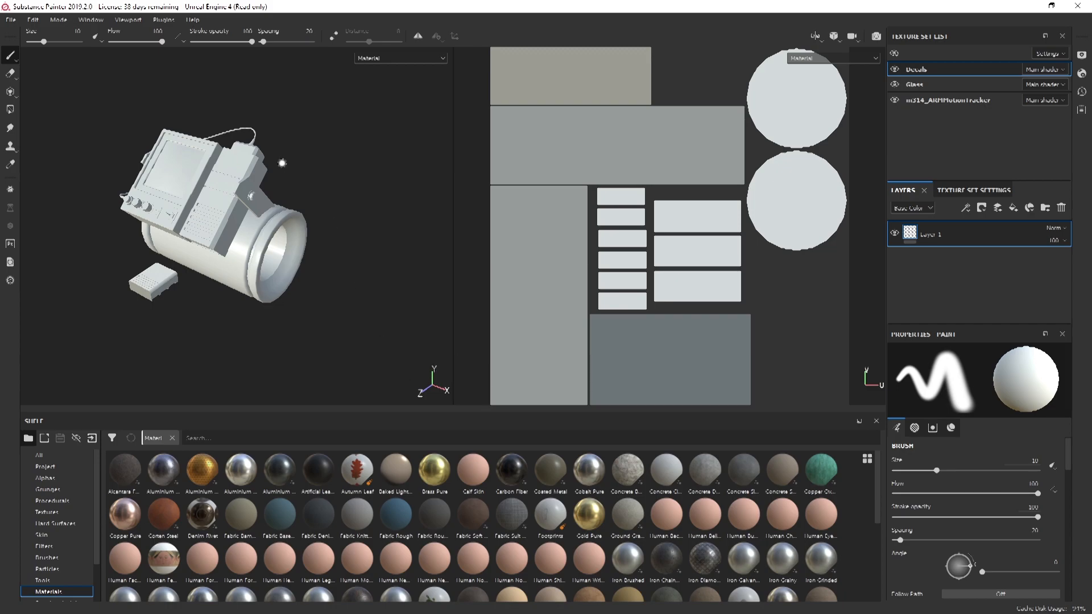
{"action": "middle_click_drag", "start_coordinate": [205, 231], "coordinate": [234, 255]}
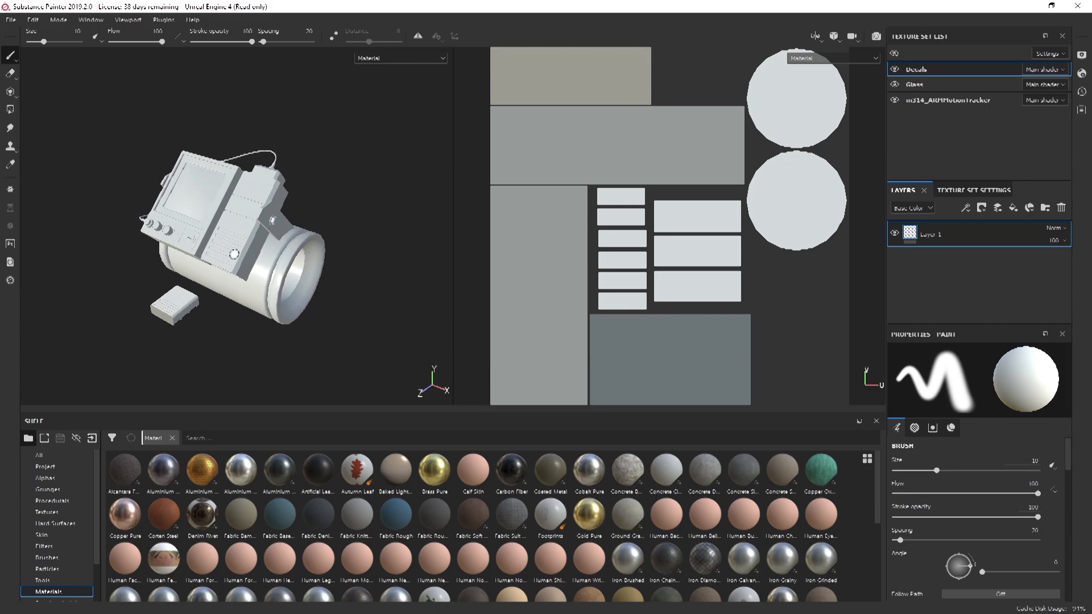
Display the Base Color channel on its own and cycle the viewports through the individual material channels
{"action": "left_click", "coordinate": [412, 56]}
{"action": "left_click", "coordinate": [376, 91]}
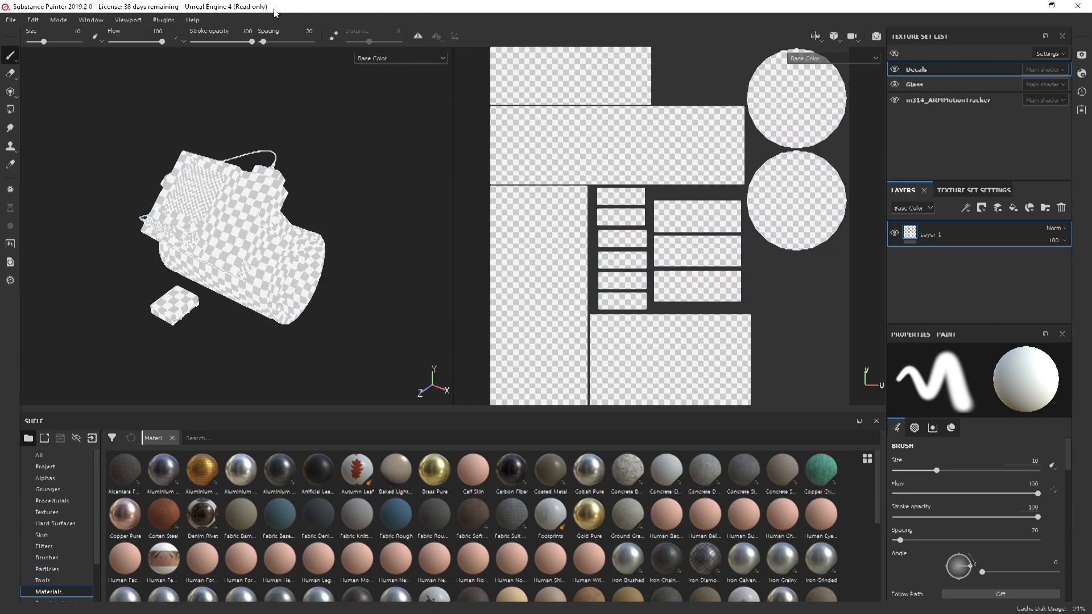
{"action": "key", "text": "m"}
{"action": "key", "text": "m"}
{"action": "key", "text": "m"}
{"action": "key", "text": "c"}
{"action": "key", "text": "c"}
{"action": "key", "text": "c"}
{"action": "key", "text": "c"}
{"action": "key", "text": "c"}
{"action": "key", "text": "c"}
{"action": "key", "text": "c"}
Cycle the viewports through the mesh maps, including Normal and Ambient occlusion, and restore the full Material display
{"action": "key", "text": "b"}
{"action": "key", "text": "b"}
{"action": "key", "text": "b"}
{"action": "key", "text": "b"}
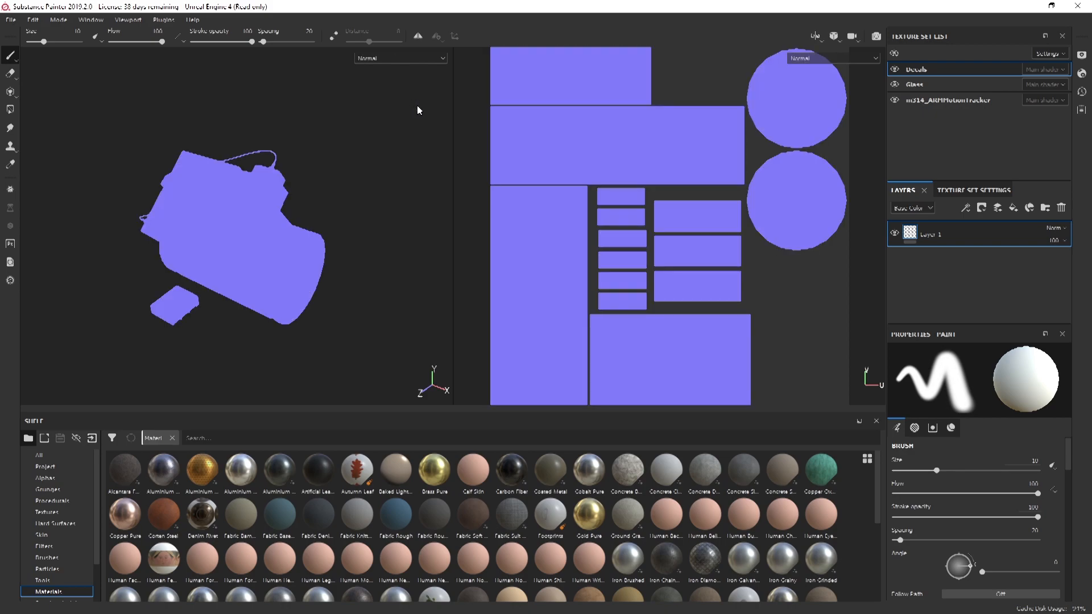
{"action": "key", "text": "b"}
{"action": "key", "text": "b"}
{"action": "key", "text": "b"}
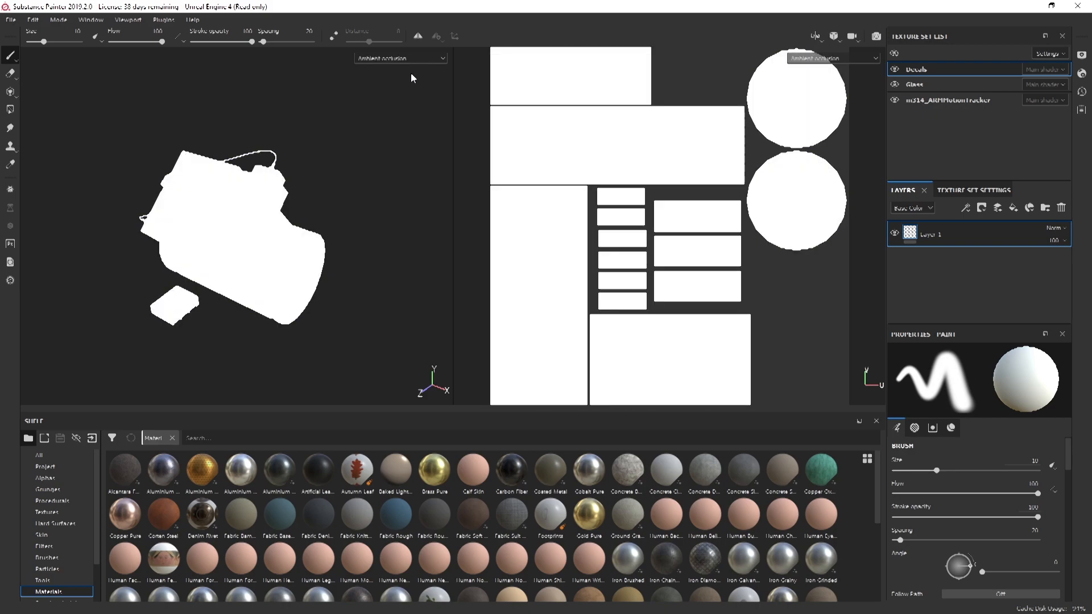
{"action": "key", "text": "m"}
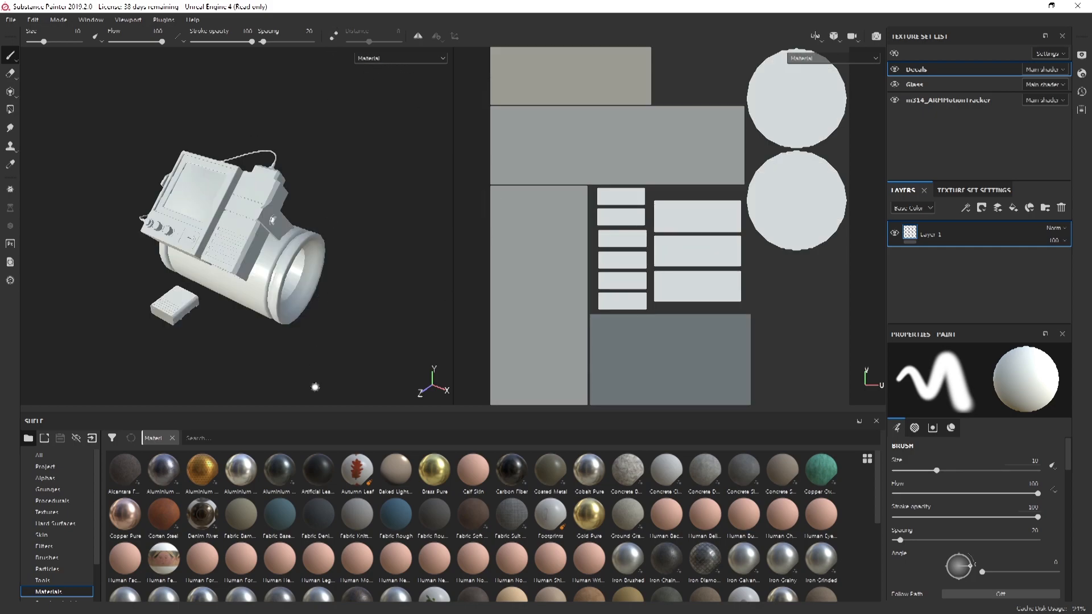
Try out the Eraser, Projection, Polygon Fill, Paint and Material Picker tools one after another
{"action": "left_click_drag", "start_coordinate": [152, 199], "coordinate": [244, 202], "text": "alt"}
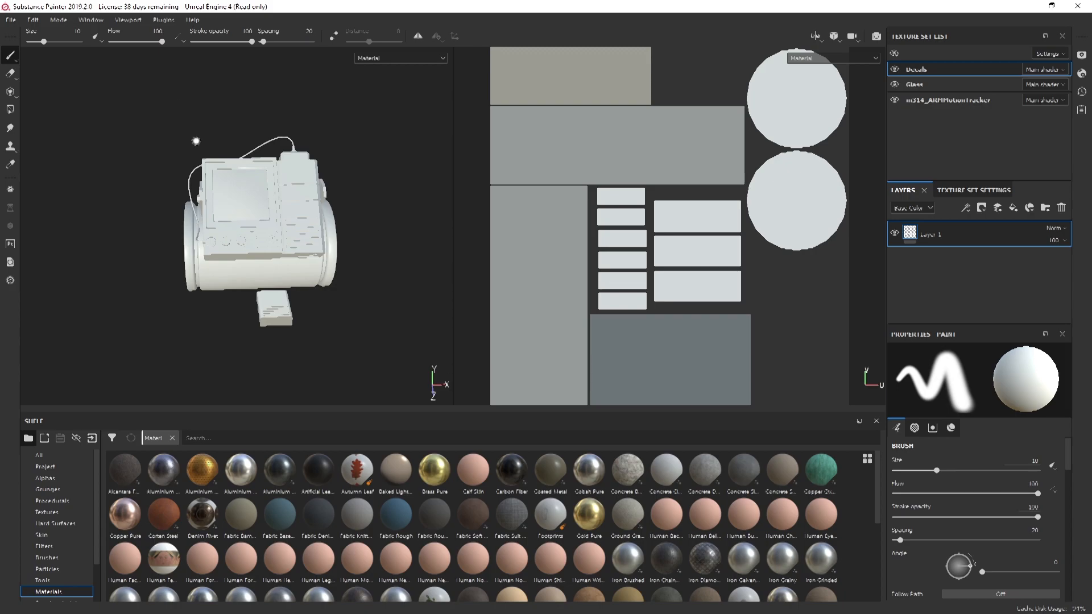
{"action": "middle_click_drag", "start_coordinate": [324, 250], "coordinate": [262, 231], "text": "alt"}
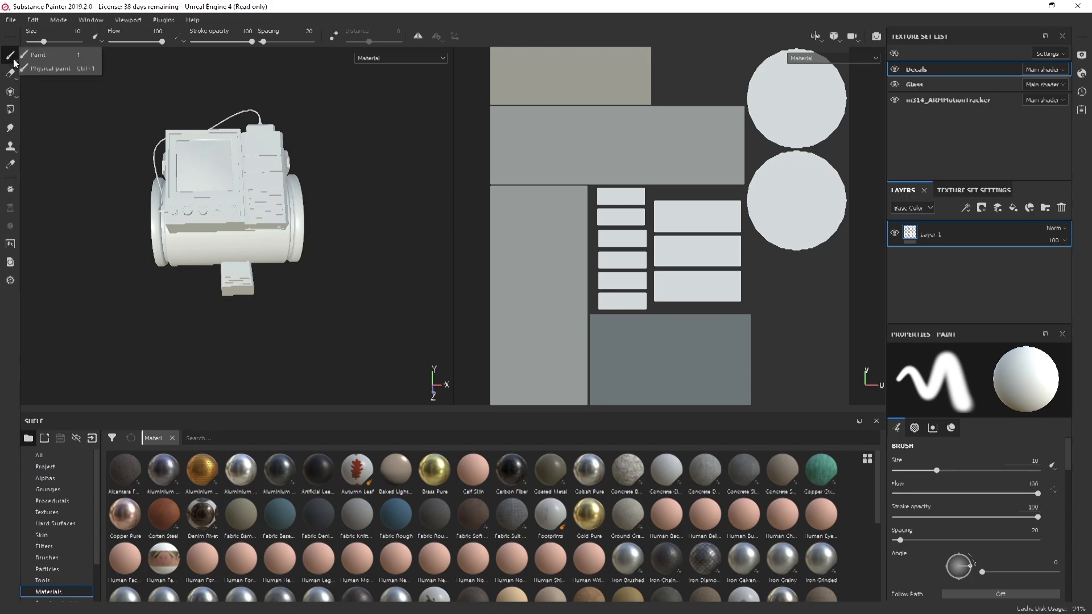
{"action": "left_click", "coordinate": [11, 77]}
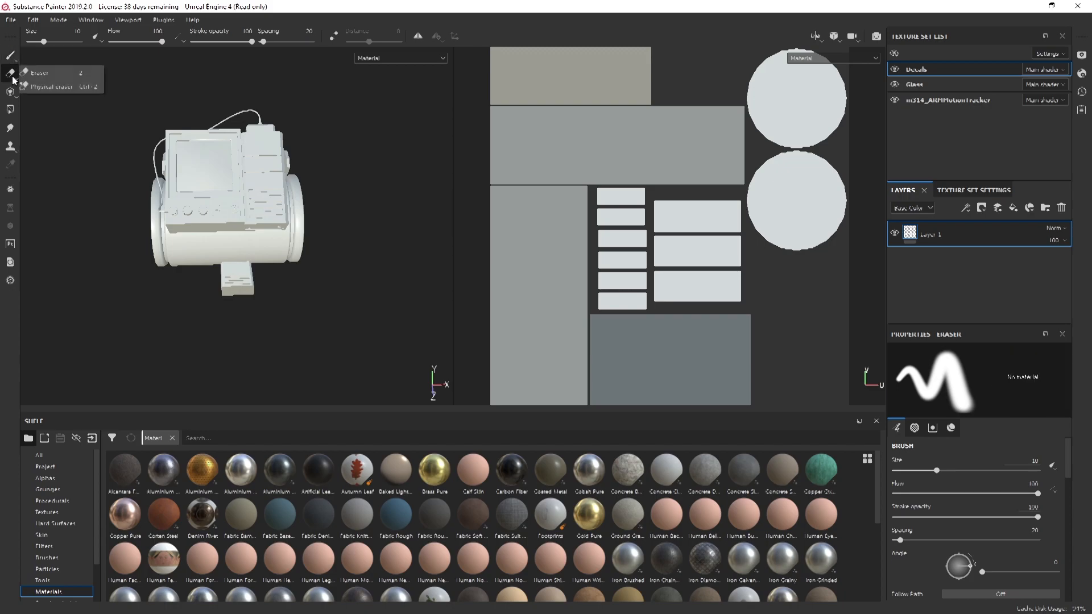
{"action": "left_click", "coordinate": [9, 92]}
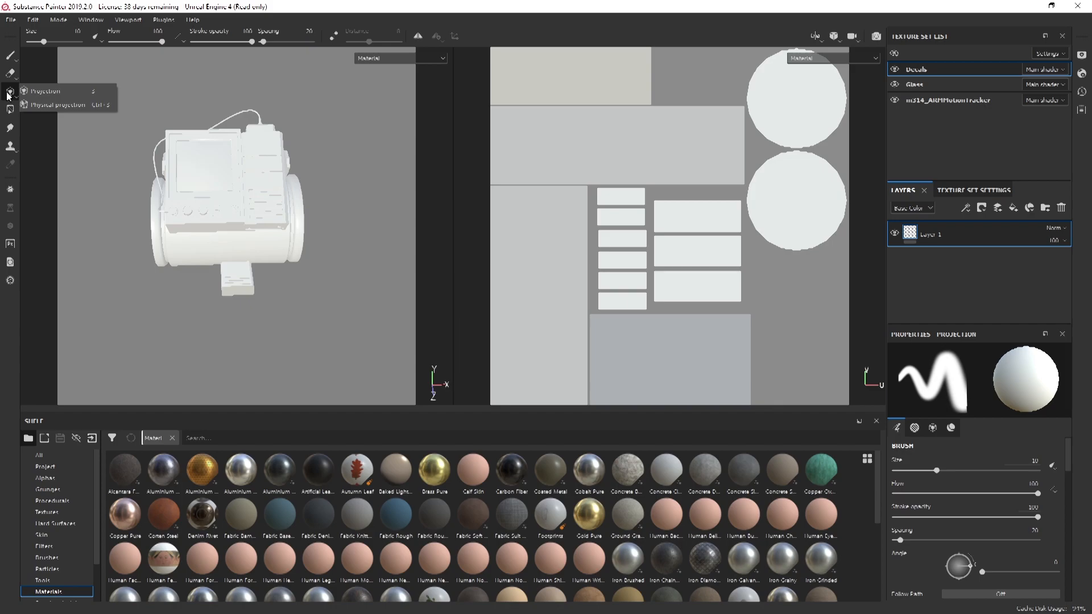
{"action": "left_click", "coordinate": [10, 110]}
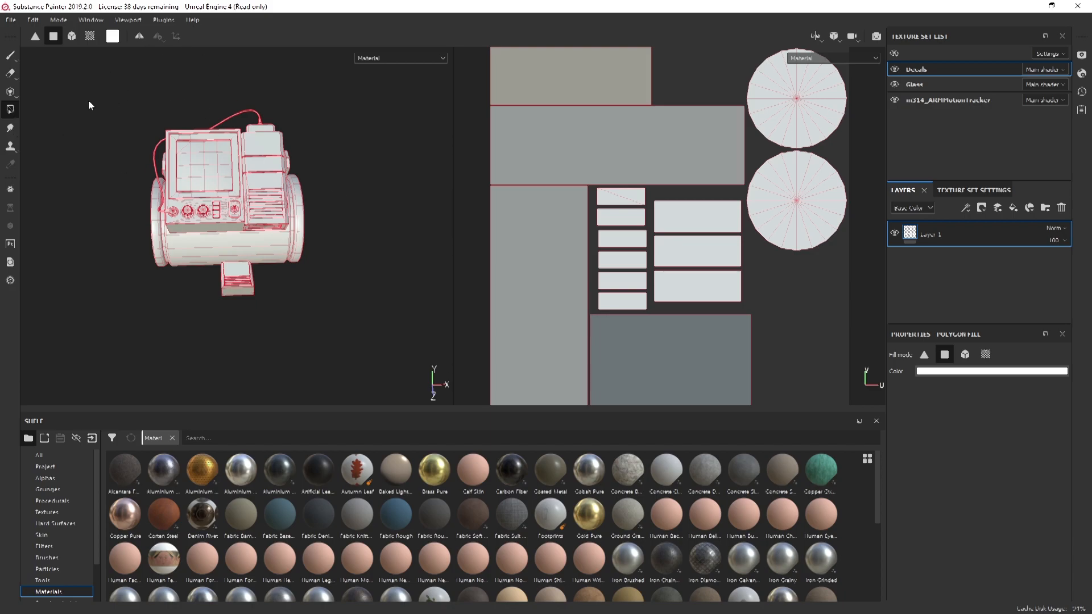
{"action": "left_click", "coordinate": [8, 56]}
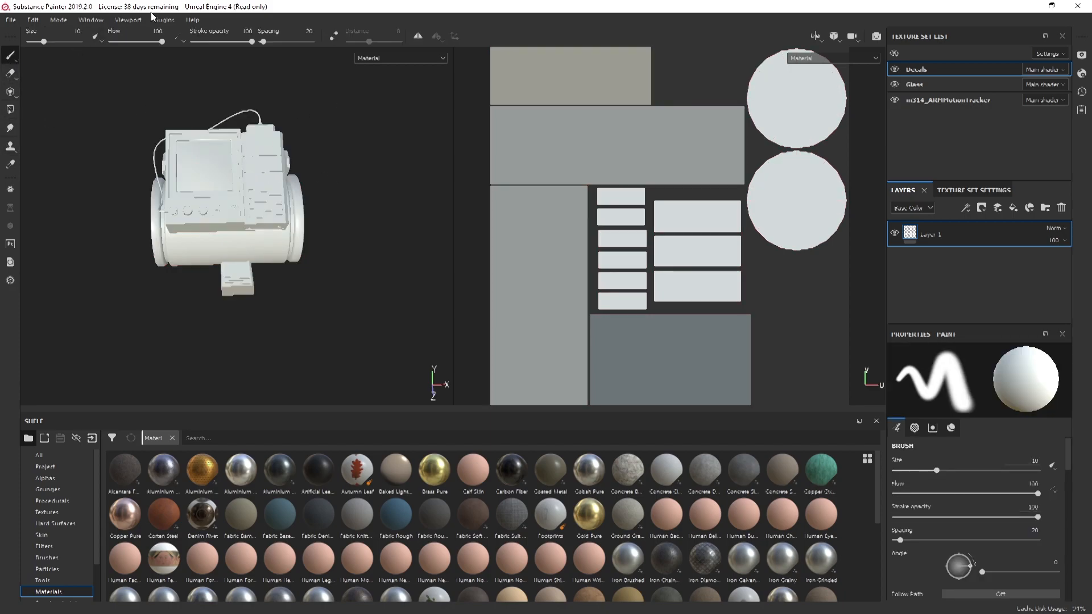
{"action": "left_click_drag", "start_coordinate": [288, 251], "coordinate": [282, 215], "text": "alt"}
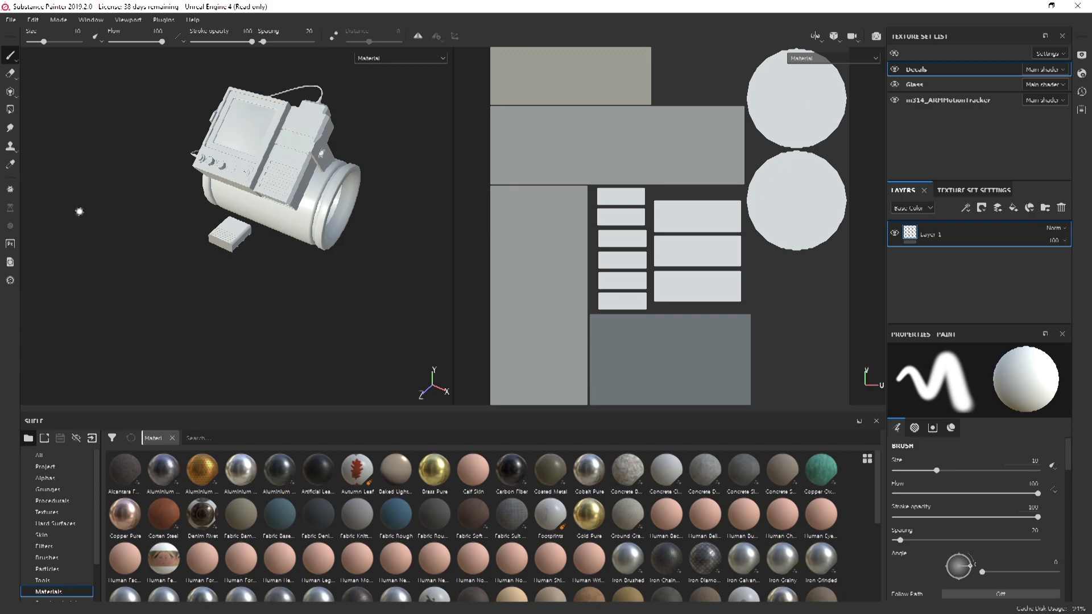
{"action": "left_click", "coordinate": [10, 165]}
Hide the Decals and Glass texture sets and enlarge the paint brush to size 19
{"action": "left_click", "coordinate": [895, 69]}
{"action": "left_click", "coordinate": [894, 85]}
{"action": "right_click_drag", "start_coordinate": [261, 294], "coordinate": [261, 290], "text": "ctrl"}
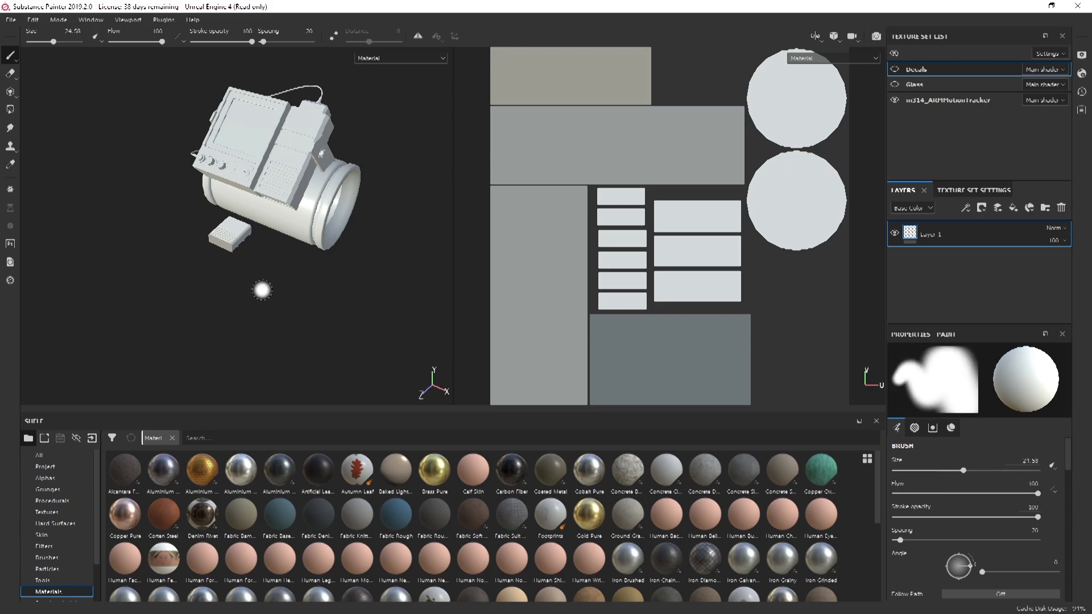
{"action": "right_click_drag", "start_coordinate": [261, 290], "coordinate": [264, 300], "text": "ctrl"}
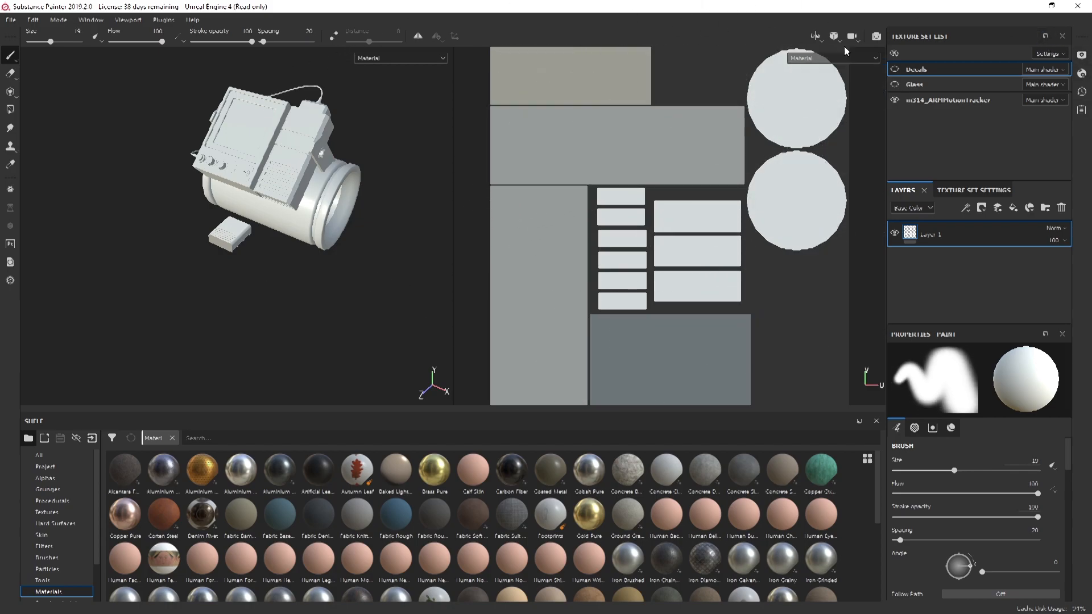
Switch the viewport to 3D only to view the model larger, and restore the split 3D/2D layout
{"action": "left_click", "coordinate": [815, 36]}
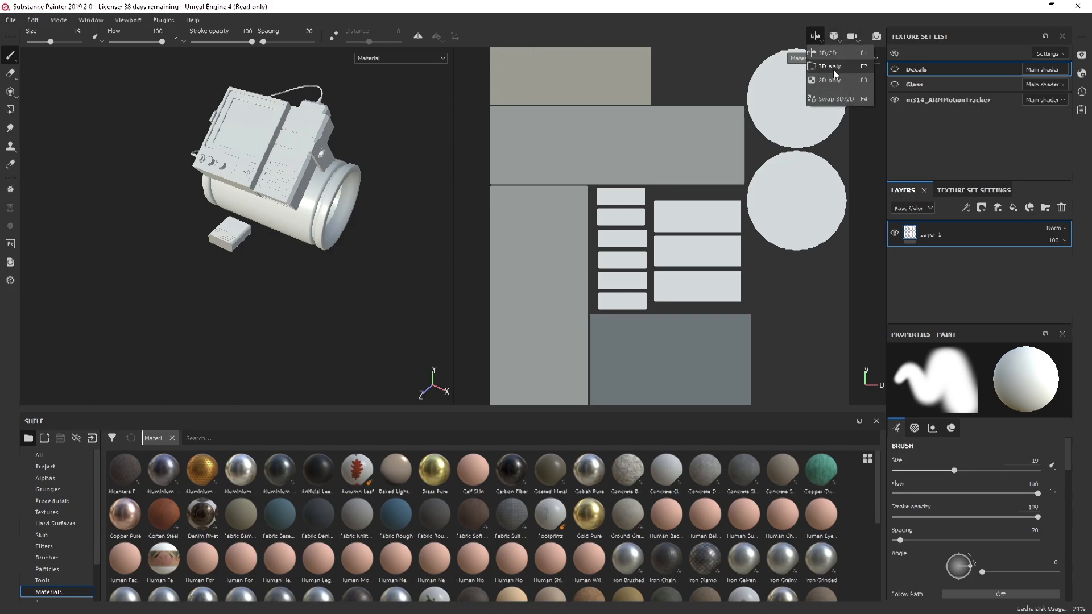
{"action": "left_click", "coordinate": [830, 66]}
{"action": "middle_click_drag", "start_coordinate": [509, 129], "coordinate": [490, 227], "text": "alt"}
{"action": "scroll", "coordinate": [490, 227], "scroll_direction": "down", "scroll_amount": 2}
{"action": "scroll", "coordinate": [492, 268], "scroll_direction": "up", "scroll_amount": 5}
{"action": "middle_click_drag", "start_coordinate": [495, 273], "coordinate": [498, 250], "text": "alt"}
{"action": "scroll", "coordinate": [497, 250], "scroll_direction": "down", "scroll_amount": 1}
{"action": "scroll", "coordinate": [498, 250], "scroll_direction": "down", "scroll_amount": 1}
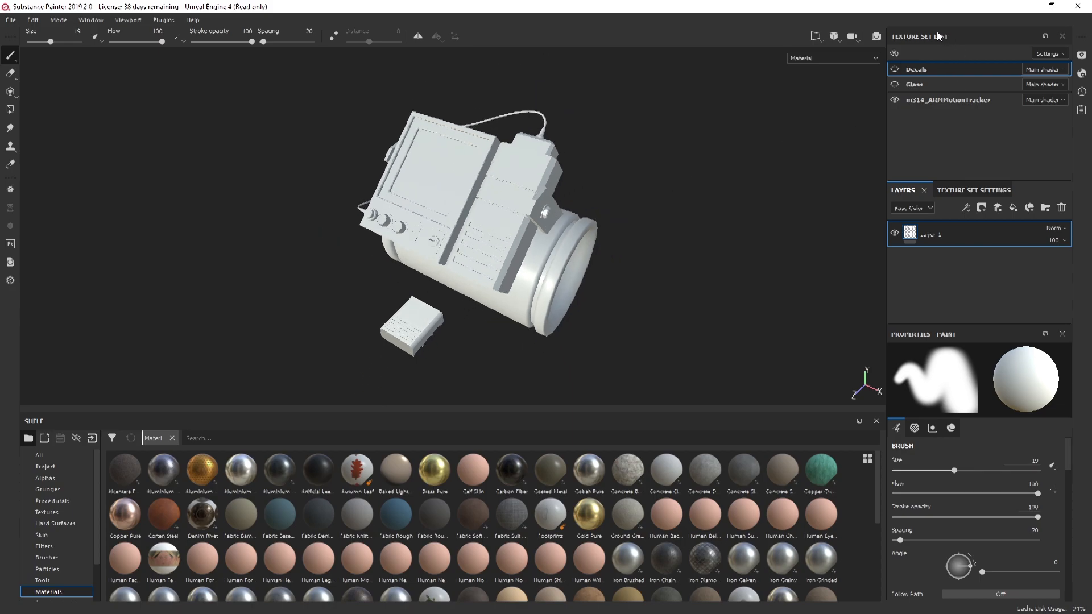
{"action": "left_click", "coordinate": [815, 36]}
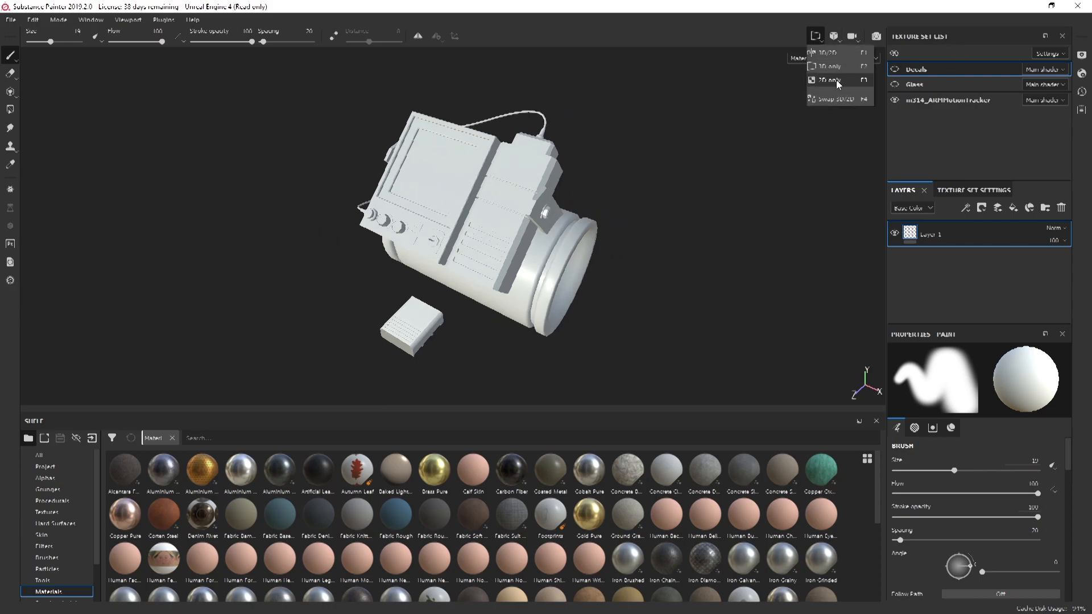
{"action": "left_click", "coordinate": [827, 52]}
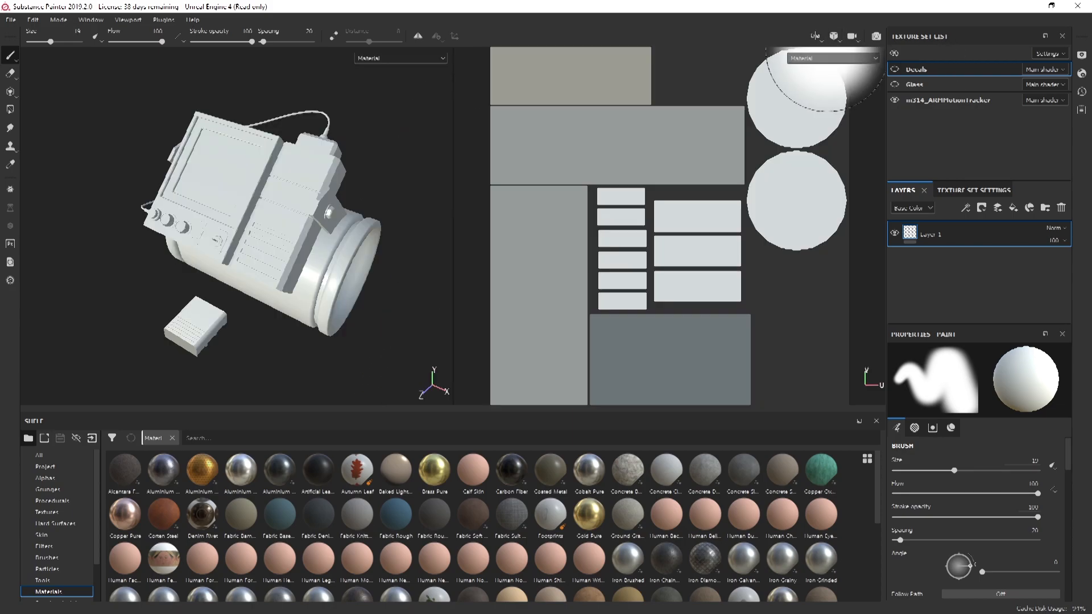
Select the m314_ARMMotionTracker texture set and fit its whole UV layout in the 2D view beside the model
{"action": "left_click", "coordinate": [961, 100]}
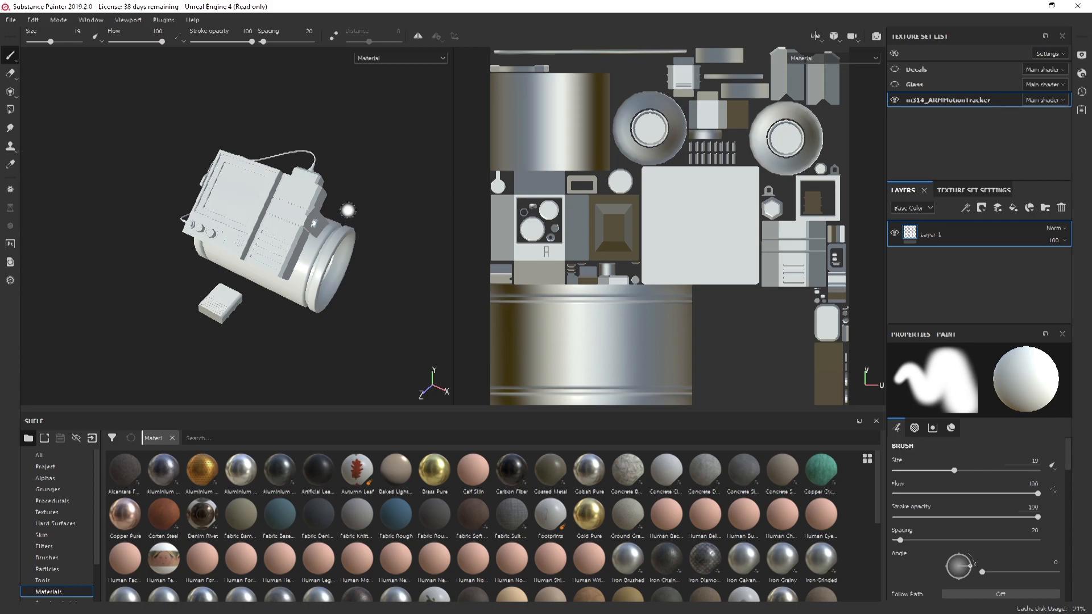
{"action": "middle_click_drag", "start_coordinate": [355, 170], "coordinate": [303, 162], "text": "alt"}
{"action": "middle_click_drag", "start_coordinate": [706, 210], "coordinate": [656, 199], "text": "alt"}
{"action": "scroll", "coordinate": [656, 199], "scroll_direction": "down", "scroll_amount": 3}
{"action": "scroll", "coordinate": [657, 199], "scroll_direction": "up", "scroll_amount": 2}
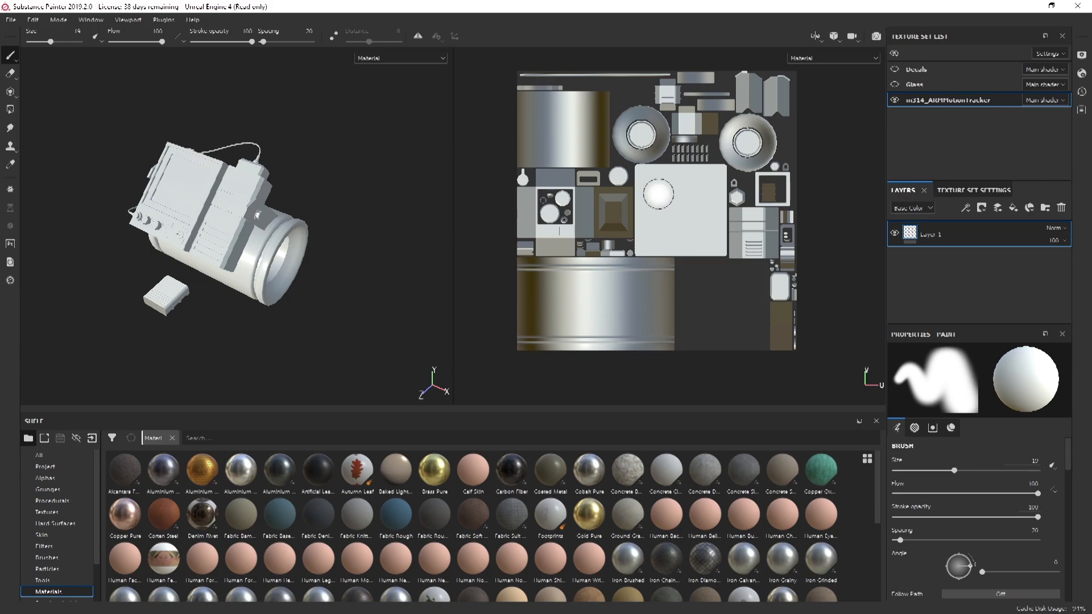
{"action": "mouse_move", "coordinate": [645, 201]}
{"action": "middle_mouse_down"}
{"action": "mouse_move", "coordinate": [592, 207]}
{"action": "mouse_move", "coordinate": [694, 231]}
{"action": "mouse_move", "coordinate": [669, 191]}
{"action": "mouse_move", "coordinate": [670, 216]}
{"action": "middle_mouse_up"}
{"action": "mouse_move", "coordinate": [198, 231]}
{"action": "left_mouse_down", "text": "alt"}
{"action": "mouse_move", "coordinate": [300, 173]}
{"action": "mouse_move", "coordinate": [256, 219]}
{"action": "left_mouse_up", "text": "alt"}
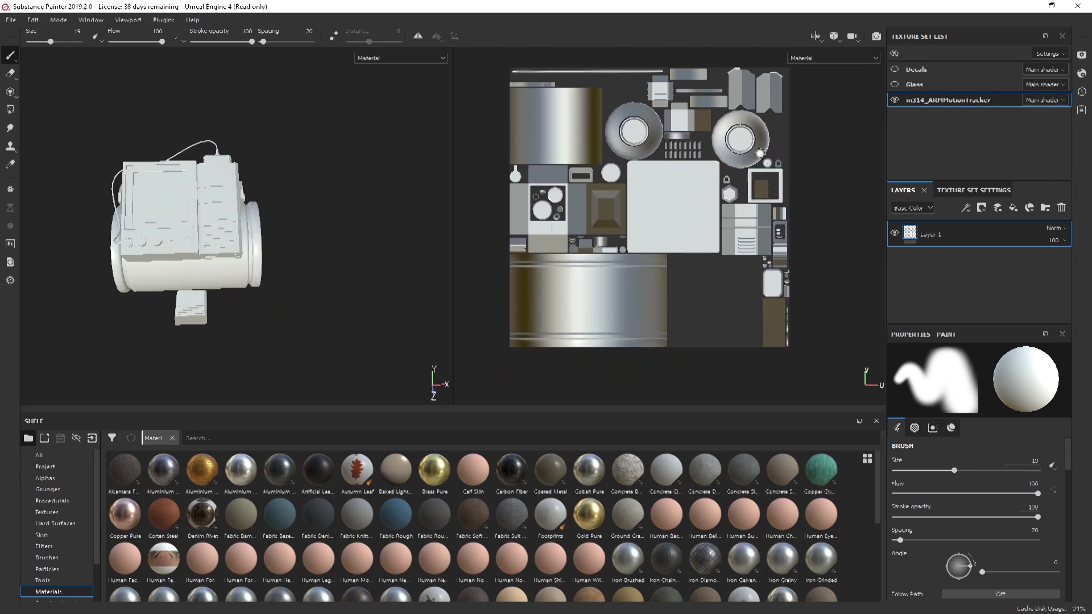
Undo a trial brush stroke on the UV layout and set the paint brush's base color to pure red
{"action": "mouse_move", "coordinate": [649, 195]}
{"action": "left_mouse_down"}
{"action": "mouse_move", "coordinate": [663, 185]}
{"action": "mouse_move", "coordinate": [656, 218]}
{"action": "left_mouse_up"}
{"action": "key", "text": "ctrl+z"}
{"action": "scroll", "coordinate": [967, 500], "scroll_direction": "down", "scroll_amount": 5}
{"action": "scroll", "coordinate": [972, 537], "scroll_direction": "down", "scroll_amount": 5}
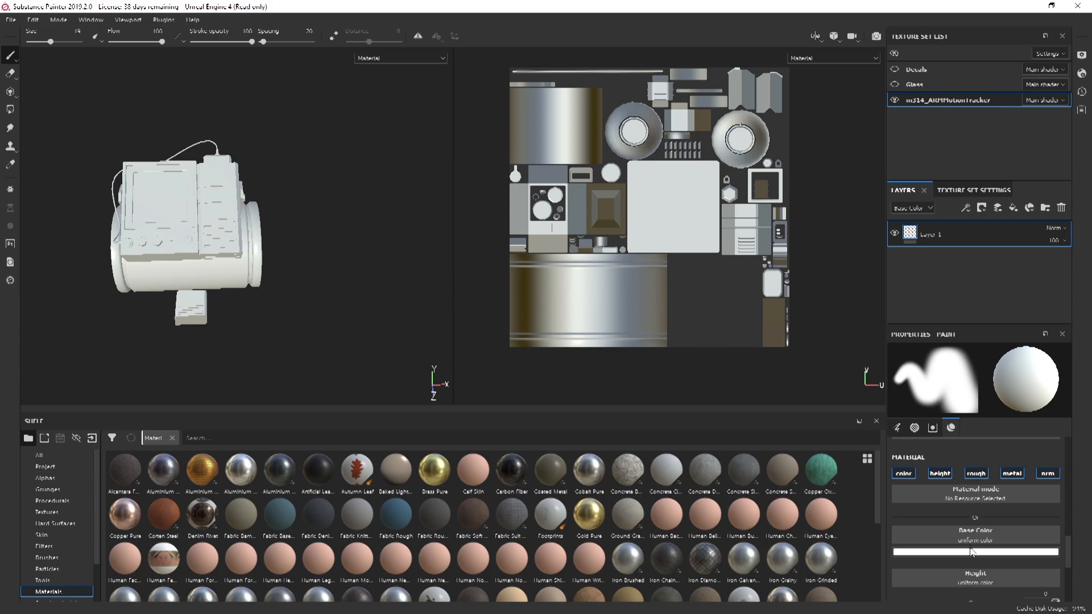
{"action": "left_click", "coordinate": [971, 550]}
{"action": "left_click_drag", "start_coordinate": [983, 469], "coordinate": [1019, 429]}
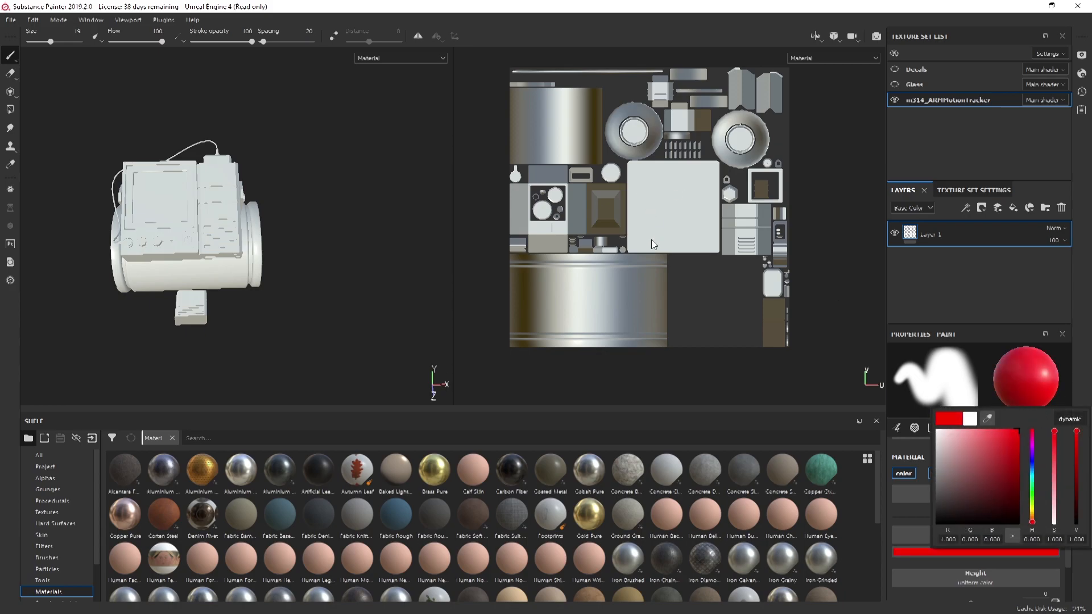
Paint red test strokes on the UV layout and the 3D model, and undo them all
{"action": "left_click", "coordinate": [681, 208]}
{"action": "mouse_move", "coordinate": [130, 199]}
{"action": "left_mouse_down"}
{"action": "mouse_move", "coordinate": [180, 170]}
{"action": "mouse_move", "coordinate": [259, 242]}
{"action": "mouse_move", "coordinate": [157, 282]}
{"action": "mouse_move", "coordinate": [228, 244]}
{"action": "left_mouse_up"}
{"action": "mouse_move", "coordinate": [648, 290]}
{"action": "left_mouse_down"}
{"action": "mouse_move", "coordinate": [568, 284]}
{"action": "mouse_move", "coordinate": [630, 306]}
{"action": "mouse_move", "coordinate": [577, 305]}
{"action": "left_mouse_up"}
{"action": "key", "text": "ctrl+z"}
{"action": "key", "text": "ctrl+z"}
{"action": "key", "text": "ctrl+z"}
{"action": "key", "text": "ctrl+z"}
{"action": "key", "text": "ctrl+z"}
{"action": "key", "text": "ctrl+z"}
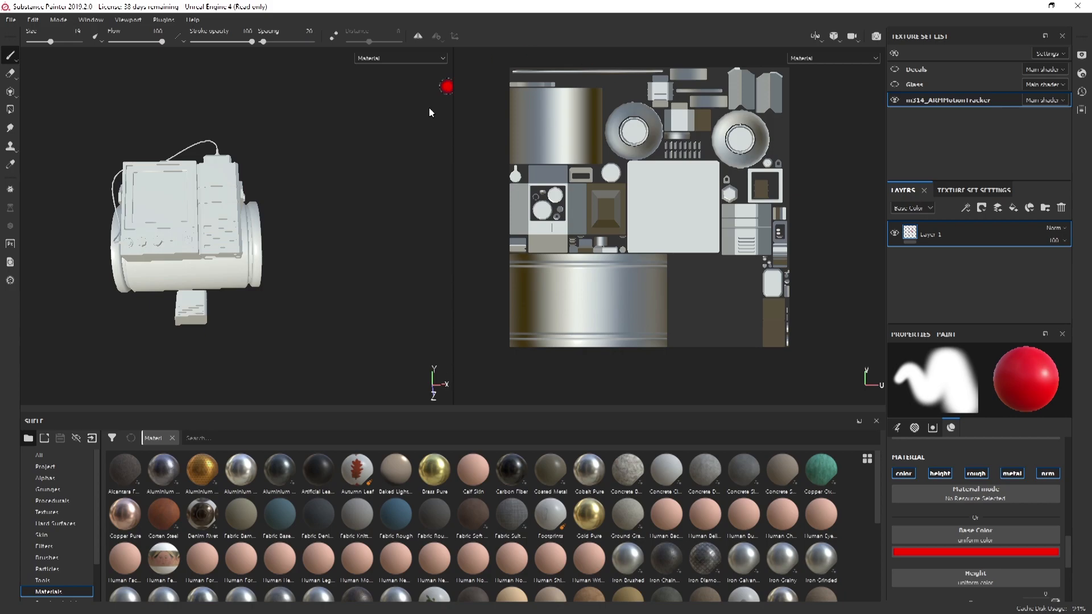
Open the floating brush settings, switch the viewport to 2D only, and restore the split 3D/2D layout
{"action": "right_click", "coordinate": [483, 59]}
{"action": "left_click", "coordinate": [828, 41]}
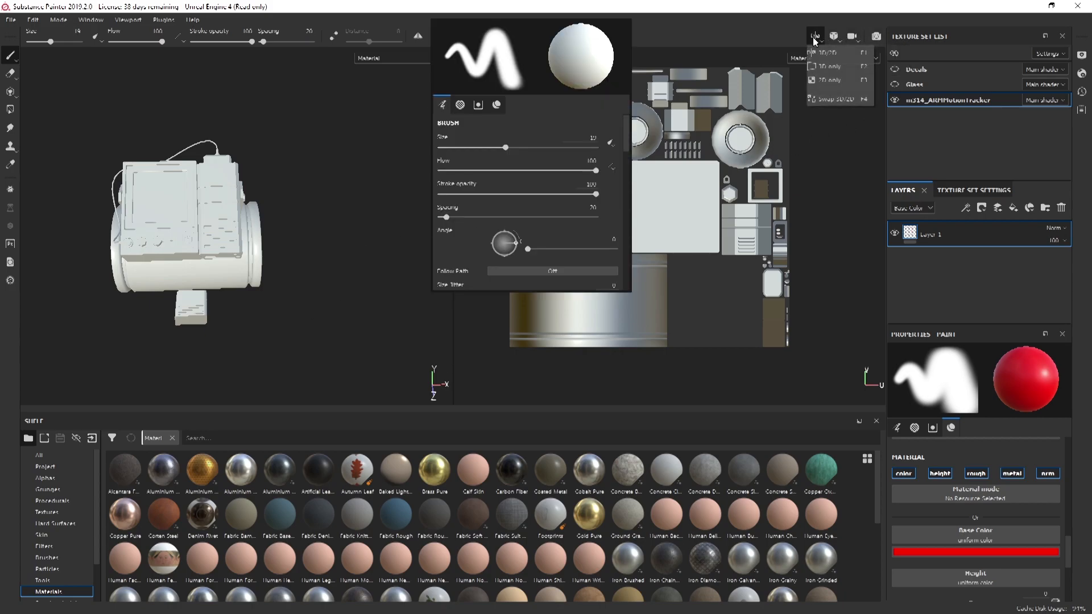
{"action": "left_click", "coordinate": [820, 91]}
{"action": "left_click", "coordinate": [815, 37]}
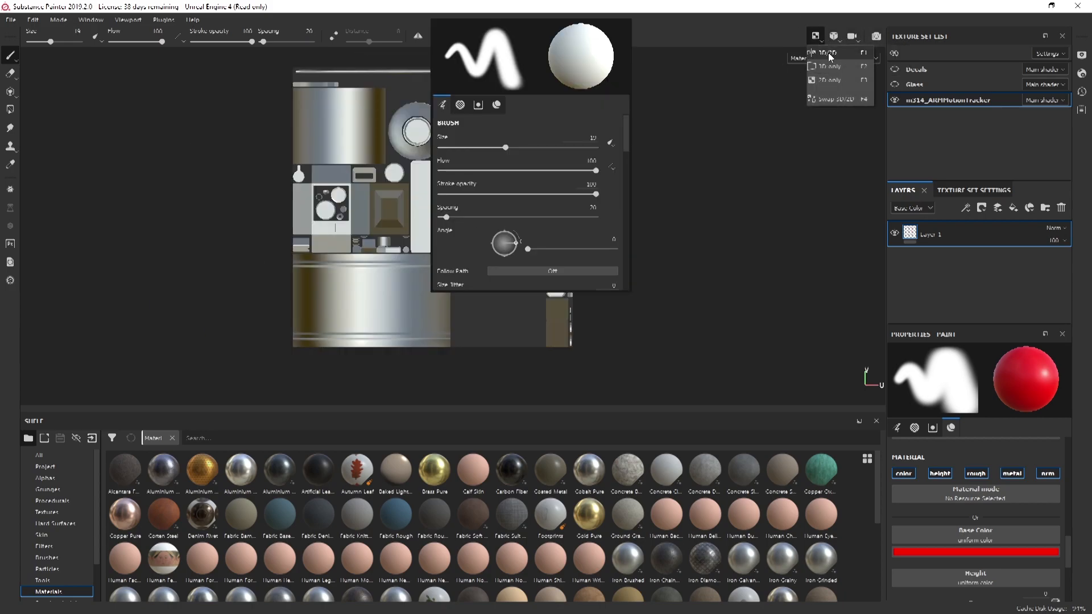
{"action": "left_click", "coordinate": [825, 55]}
Compare the orthographic view of the model with the perspective view, and check the camera rotation options
{"action": "left_click", "coordinate": [834, 36]}
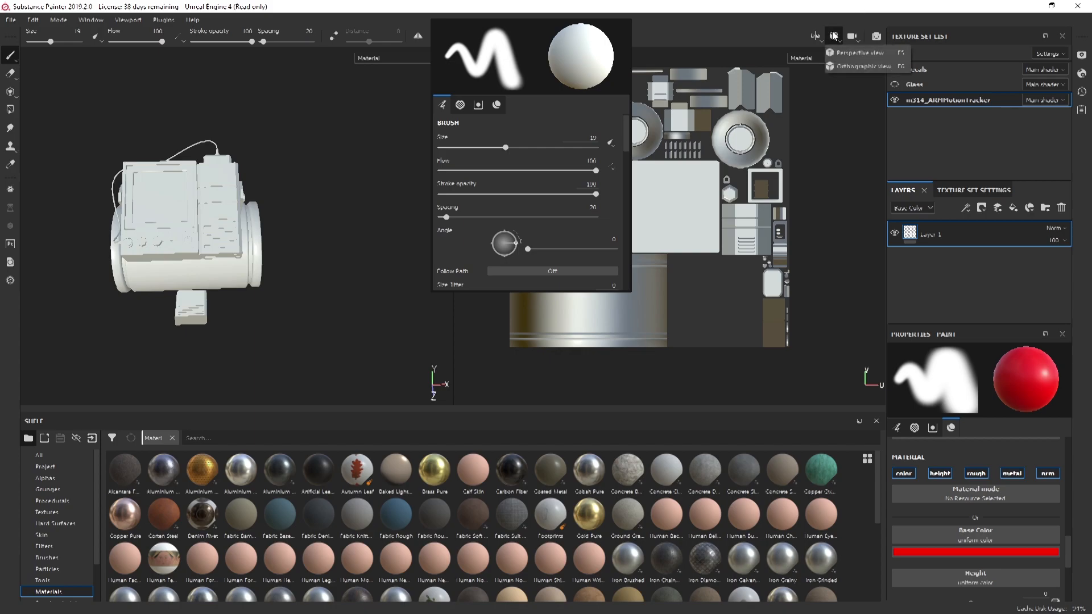
{"action": "left_click", "coordinate": [843, 66]}
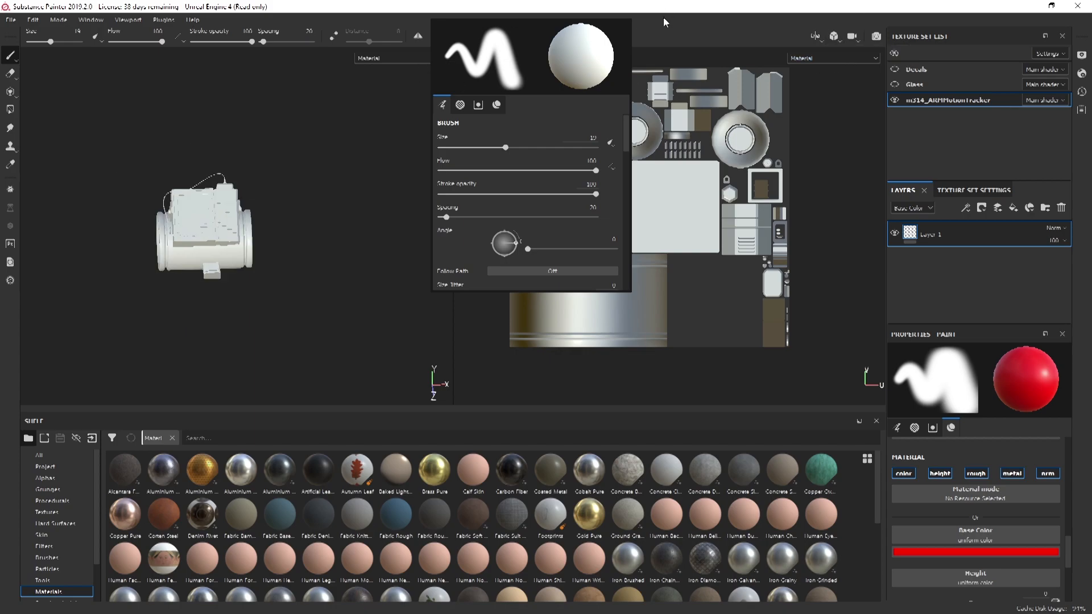
{"action": "right_click", "coordinate": [783, 380]}
{"action": "scroll", "coordinate": [189, 209], "scroll_direction": "down", "scroll_amount": 3}
{"action": "scroll", "coordinate": [197, 221], "scroll_direction": "up", "scroll_amount": 3}
{"action": "left_click_drag", "start_coordinate": [200, 229], "coordinate": [224, 282], "text": "alt"}
{"action": "left_click", "coordinate": [835, 38]}
{"action": "left_click", "coordinate": [850, 51]}
{"action": "left_click_drag", "start_coordinate": [332, 225], "coordinate": [409, 188], "text": "alt"}
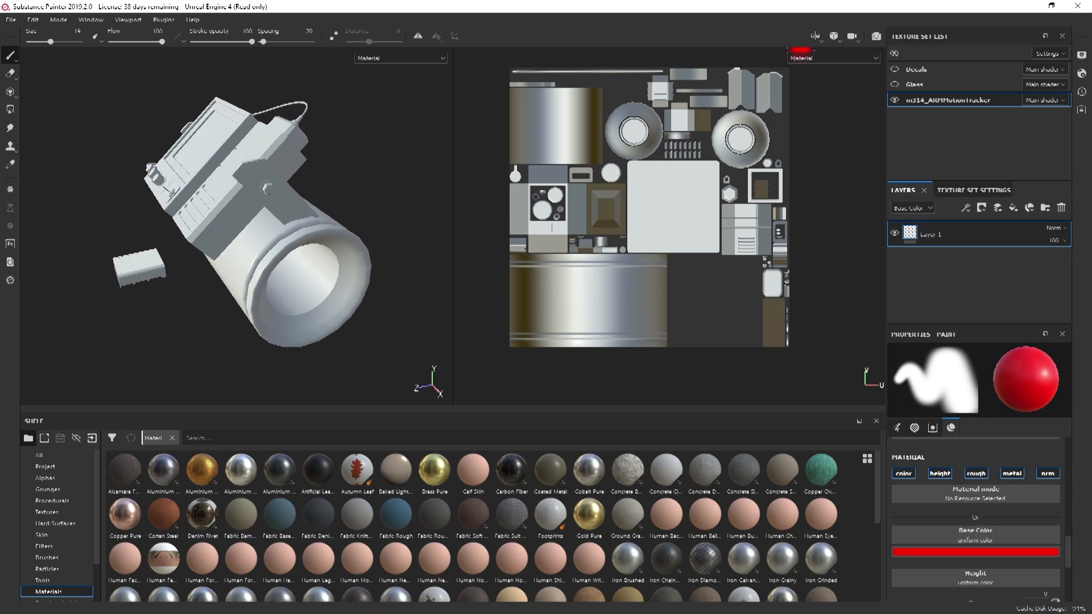
{"action": "left_click", "coordinate": [851, 36]}
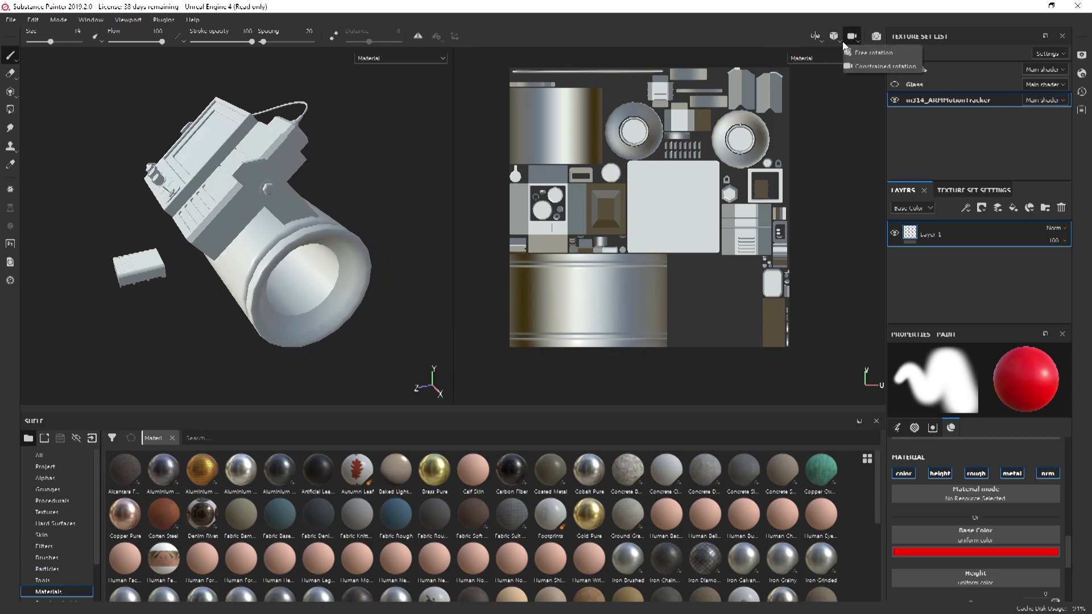
{"action": "left_click", "coordinate": [877, 37]}
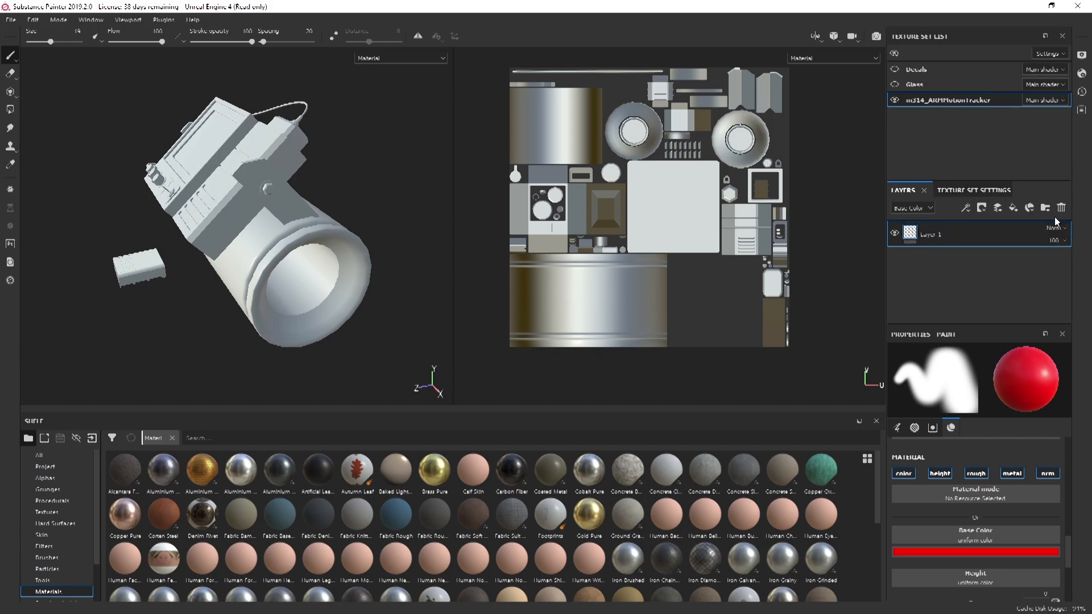
Try a fill layer with a red and a purple base color on the motion tracker, and delete the layer
{"action": "left_click", "coordinate": [1018, 207]}
{"action": "scroll", "coordinate": [950, 521], "scroll_direction": "down", "scroll_amount": 3}
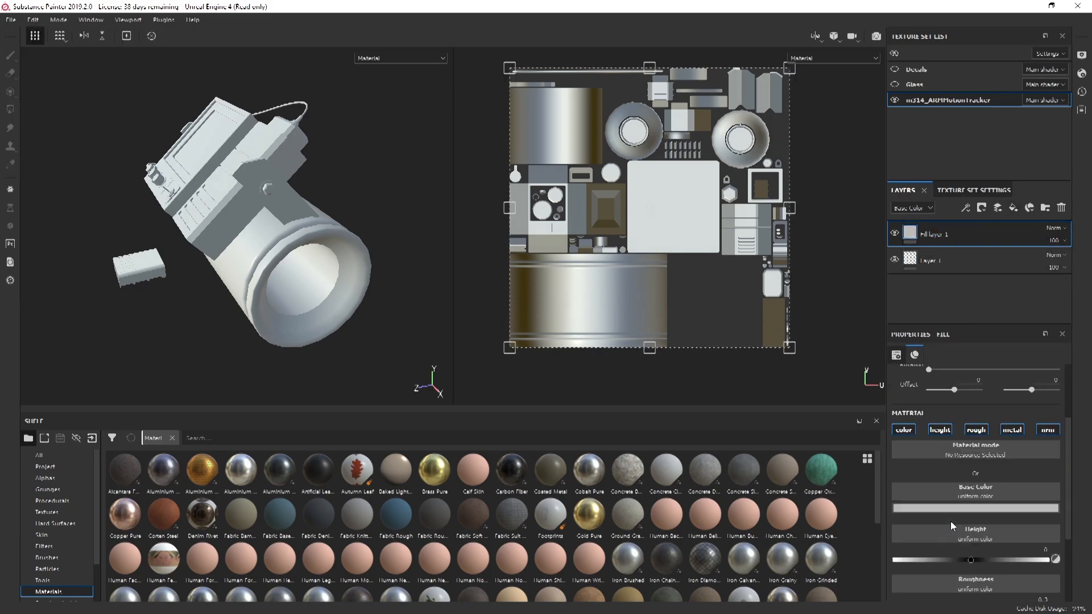
{"action": "left_click", "coordinate": [978, 507]}
{"action": "left_click", "coordinate": [1018, 393]}
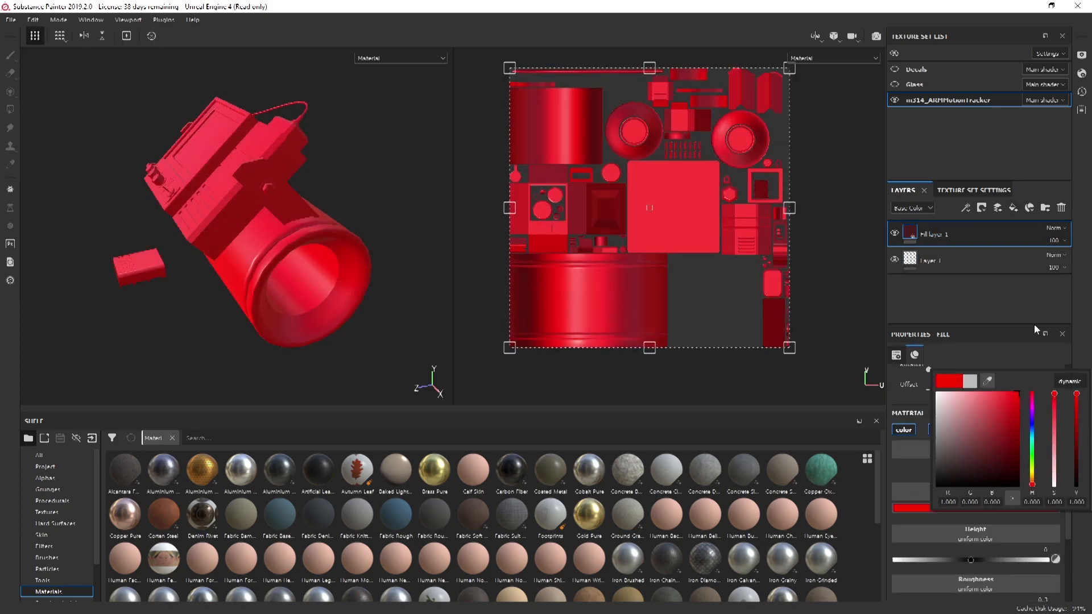
{"action": "mouse_move", "coordinate": [1034, 438]}
{"action": "left_mouse_down"}
{"action": "mouse_move", "coordinate": [1038, 366]}
{"action": "mouse_move", "coordinate": [1036, 426]}
{"action": "mouse_move", "coordinate": [1033, 417]}
{"action": "left_mouse_up"}
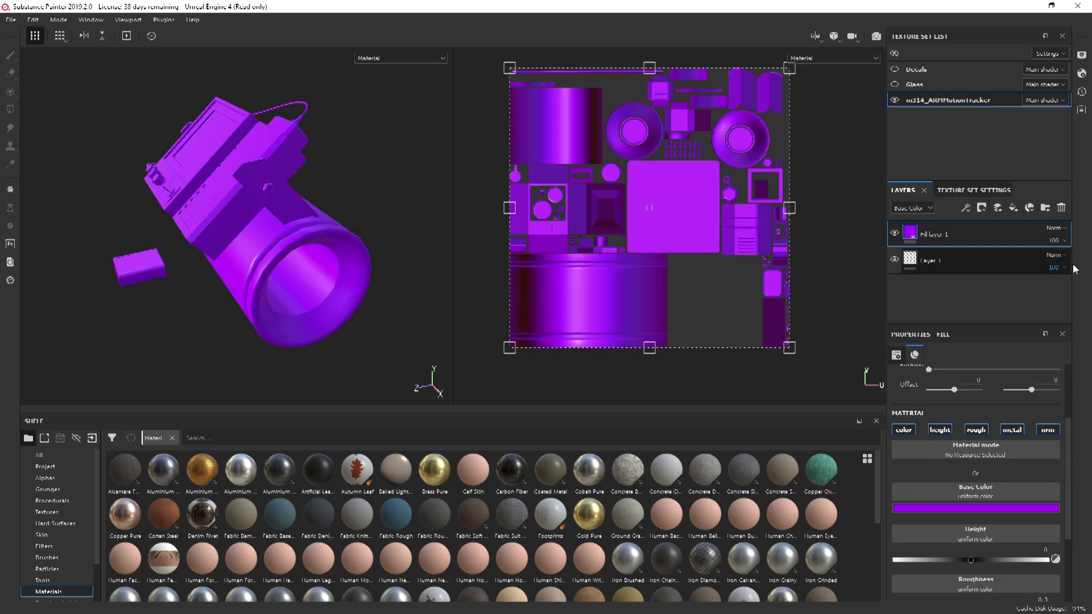
{"action": "left_click", "coordinate": [1061, 207]}
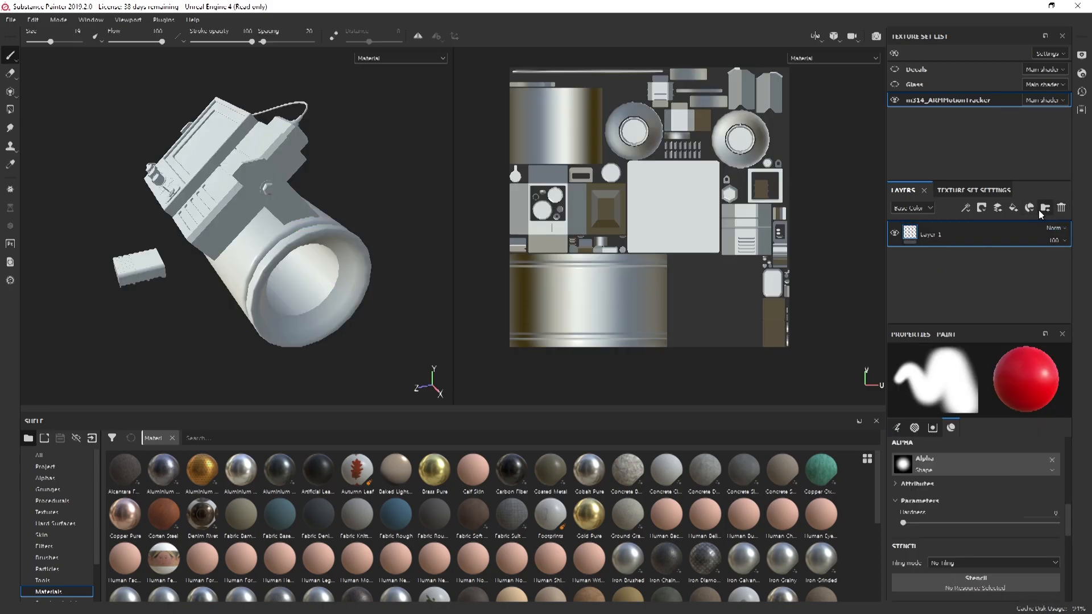
Look through the particle and brush collections in the shelf
{"action": "scroll", "coordinate": [62, 520], "scroll_direction": "down", "scroll_amount": 2}
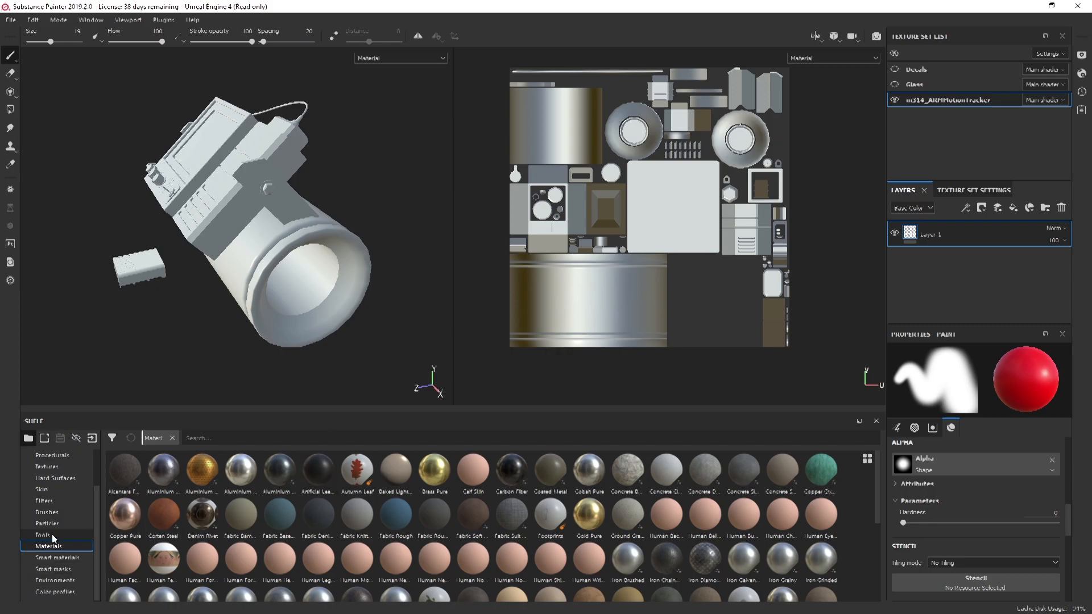
{"action": "left_click", "coordinate": [55, 523]}
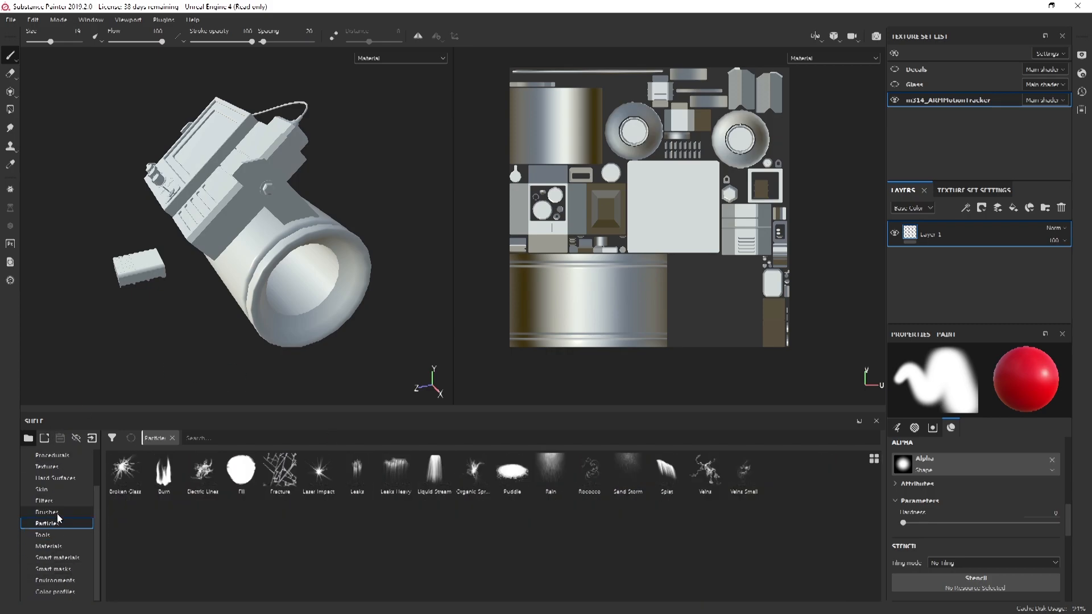
{"action": "left_click", "coordinate": [57, 503]}
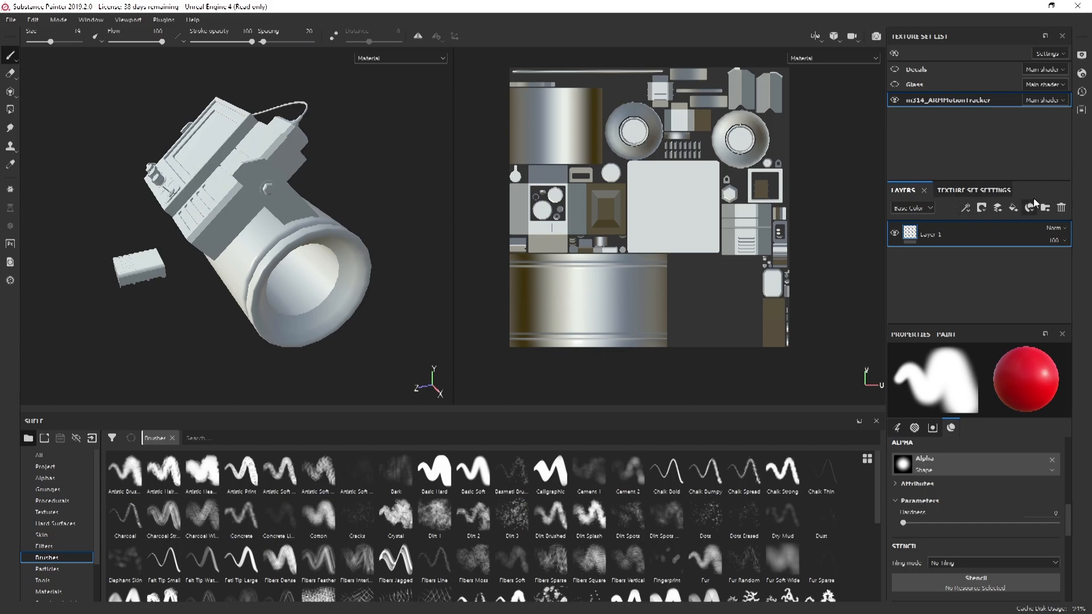
Set up the mesh map baking with the ID map excluded and ArmSectionHP loaded as the high definition mesh
{"action": "left_click", "coordinate": [976, 192]}
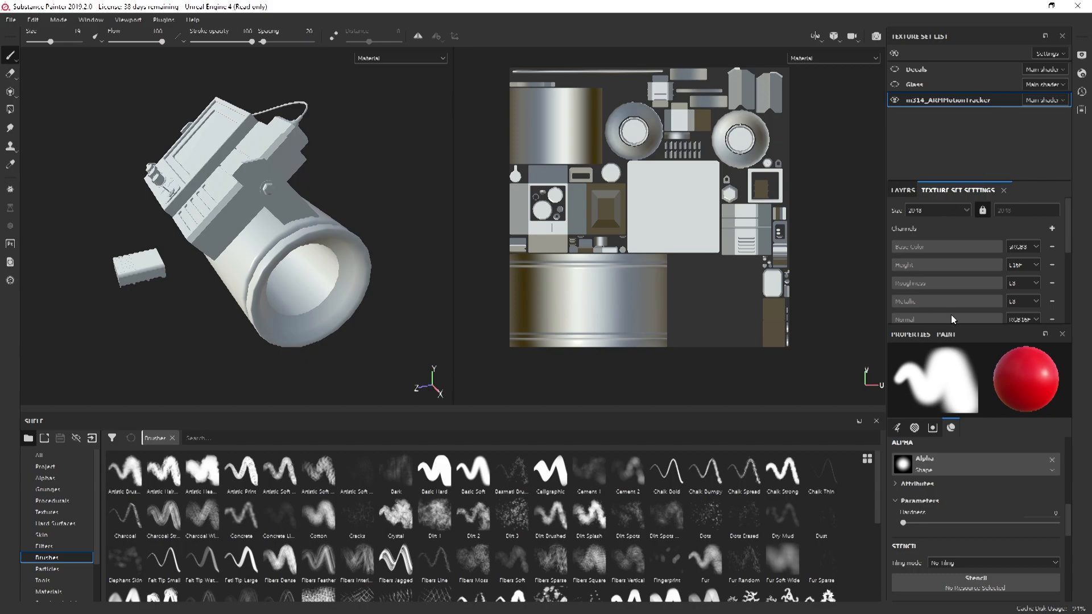
{"action": "scroll", "coordinate": [981, 250], "scroll_direction": "down", "scroll_amount": 5}
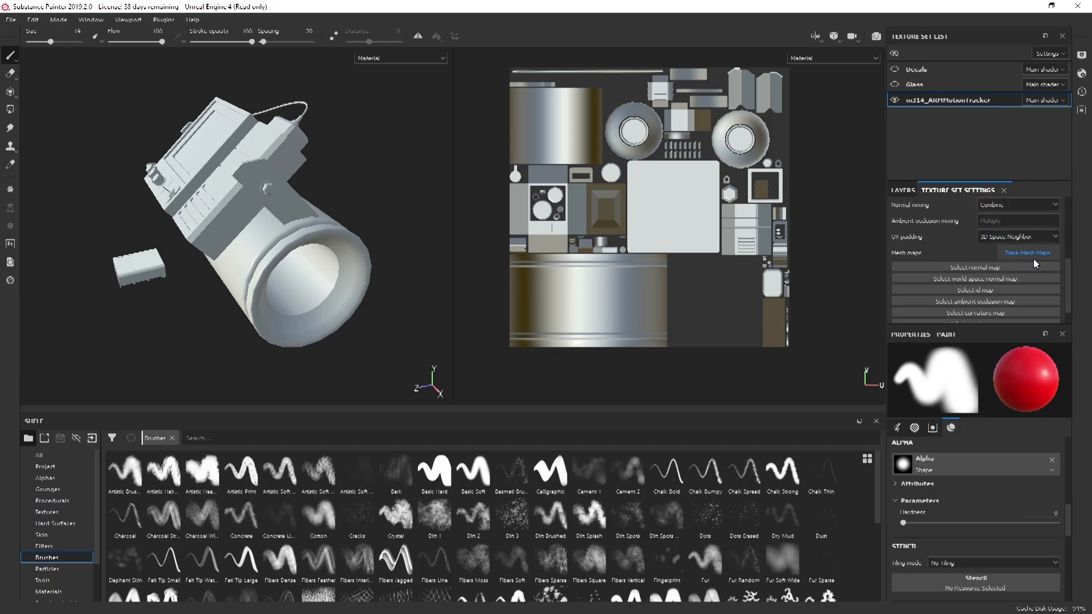
{"action": "left_click", "coordinate": [1035, 253]}
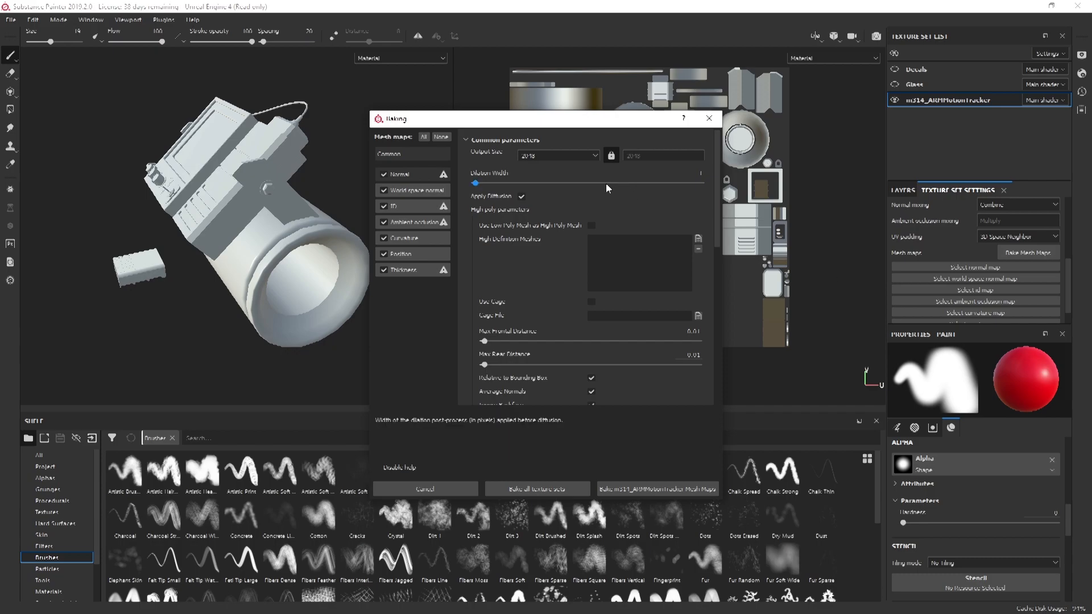
{"action": "left_click", "coordinate": [383, 207]}
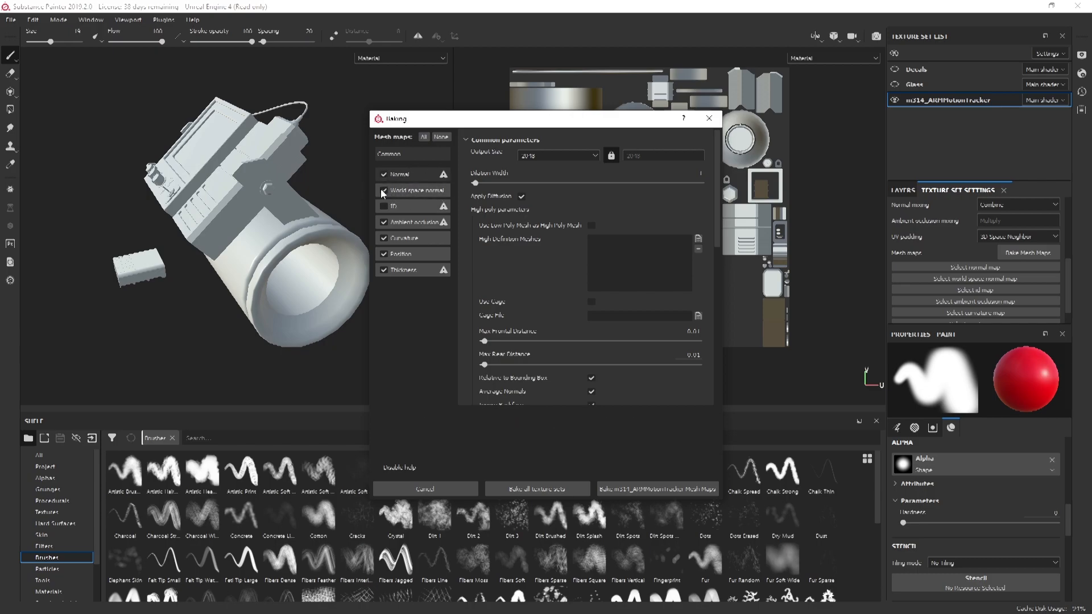
{"action": "left_click", "coordinate": [698, 239]}
{"action": "double_click", "coordinate": [503, 216]}
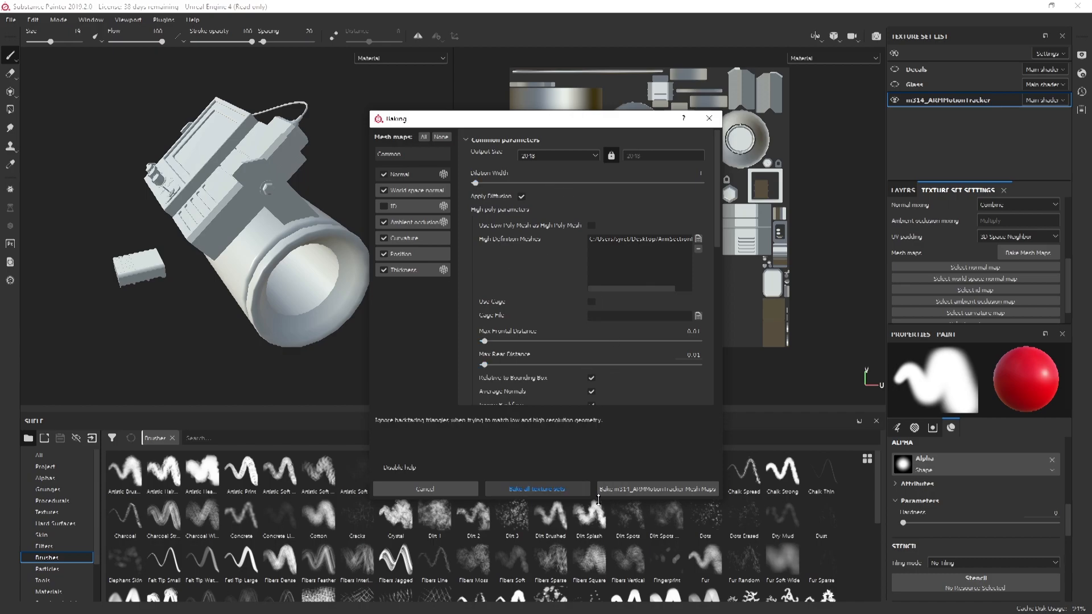
Bake the m314_ARMMotionTracker mesh maps and inspect the baked detail on the 3D model
{"action": "left_click", "coordinate": [646, 486]}
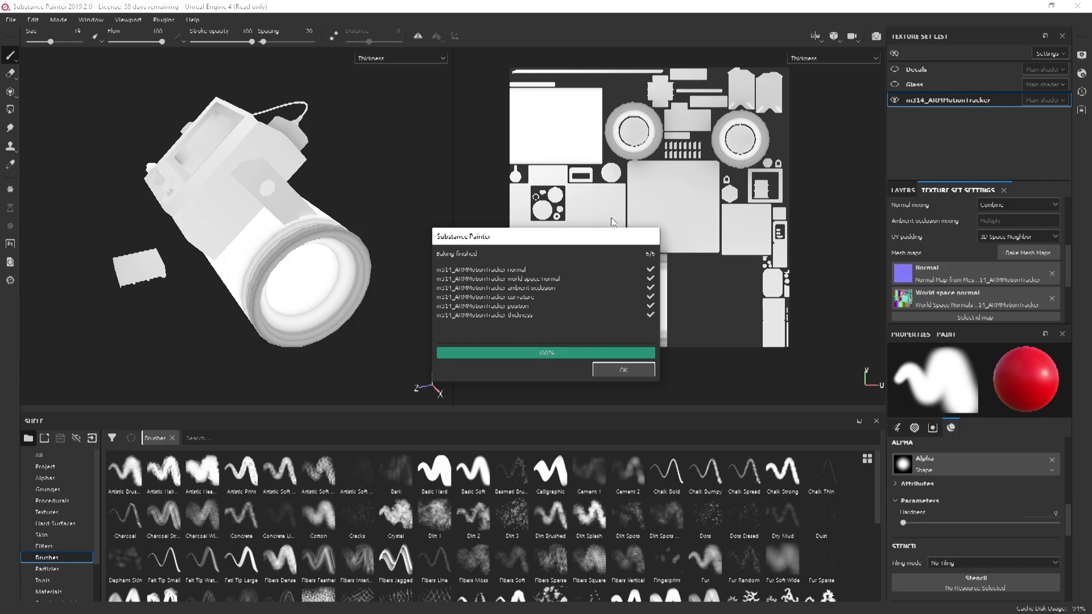
{"action": "left_click", "coordinate": [628, 370]}
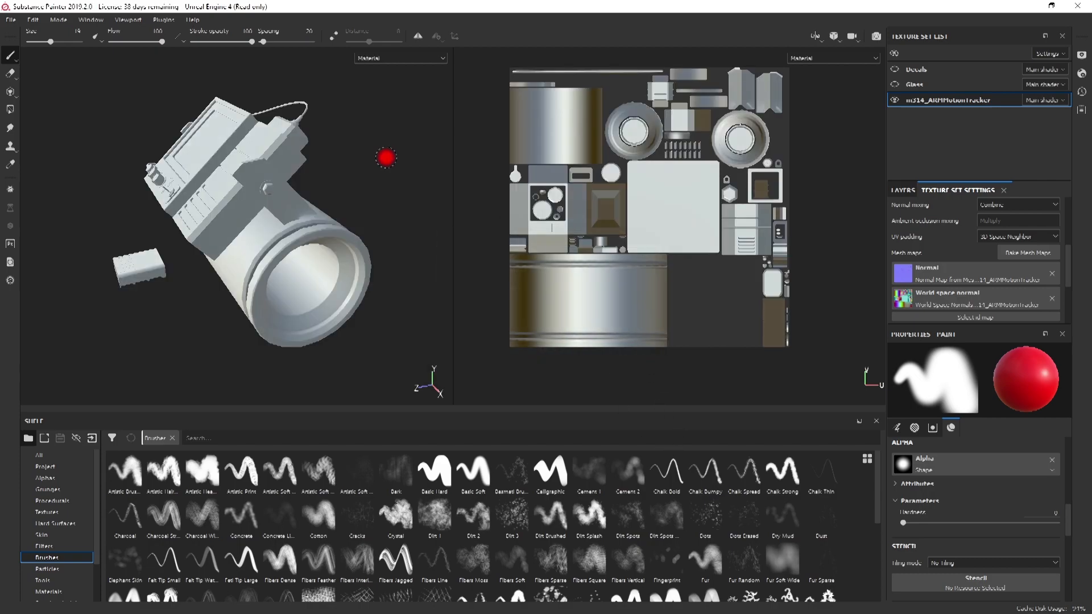
{"action": "left_click_drag", "start_coordinate": [281, 232], "coordinate": [358, 140], "text": "alt"}
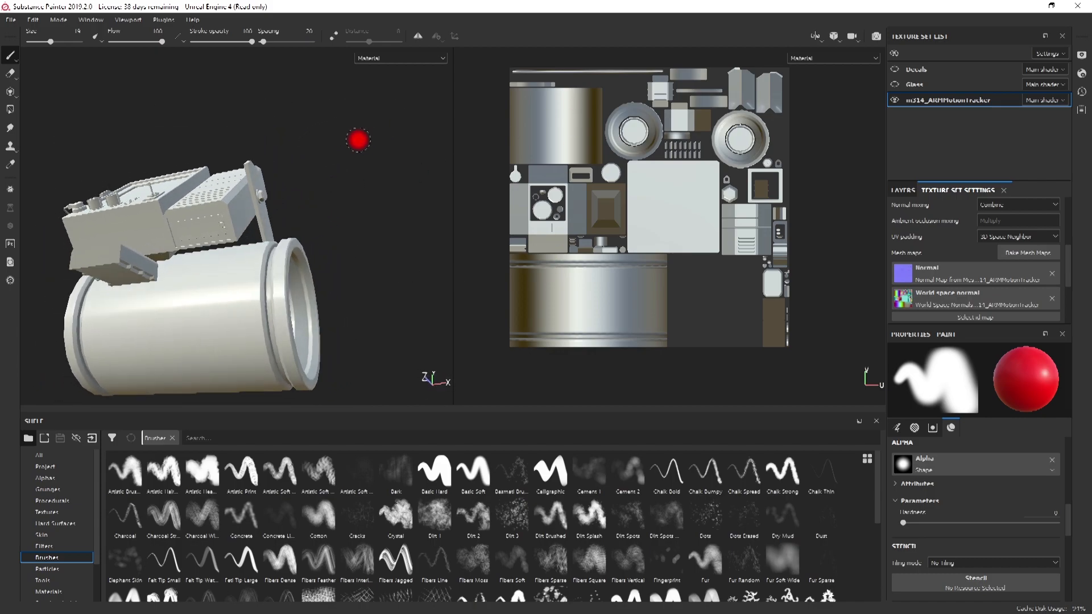
Remove the baked normal map from the texture set and reassign it from the shelf textures
{"action": "left_click", "coordinate": [1052, 276]}
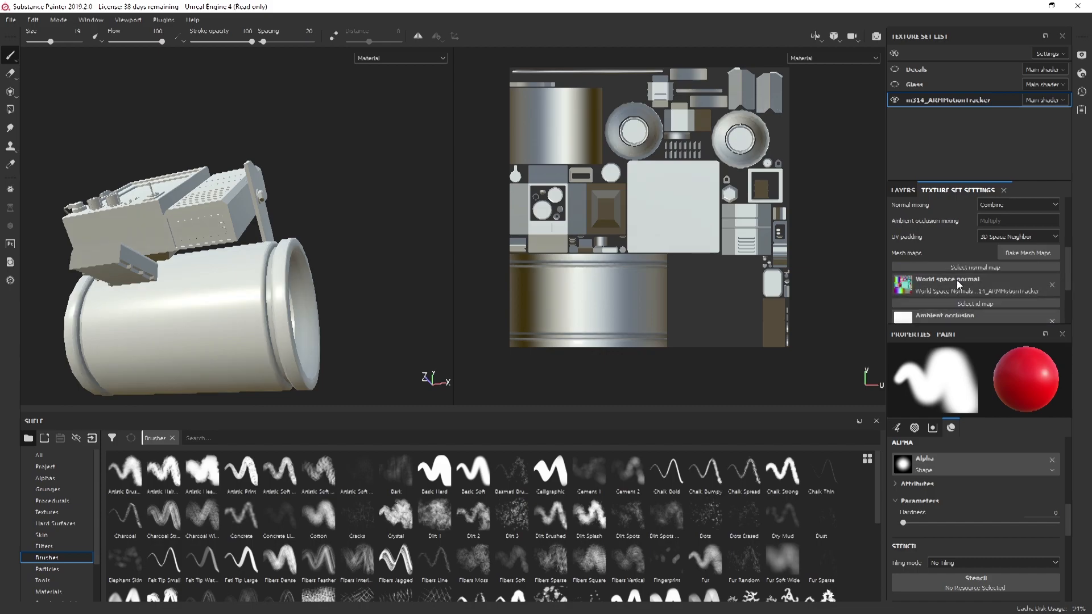
{"action": "scroll", "coordinate": [67, 540], "scroll_direction": "down", "scroll_amount": 2}
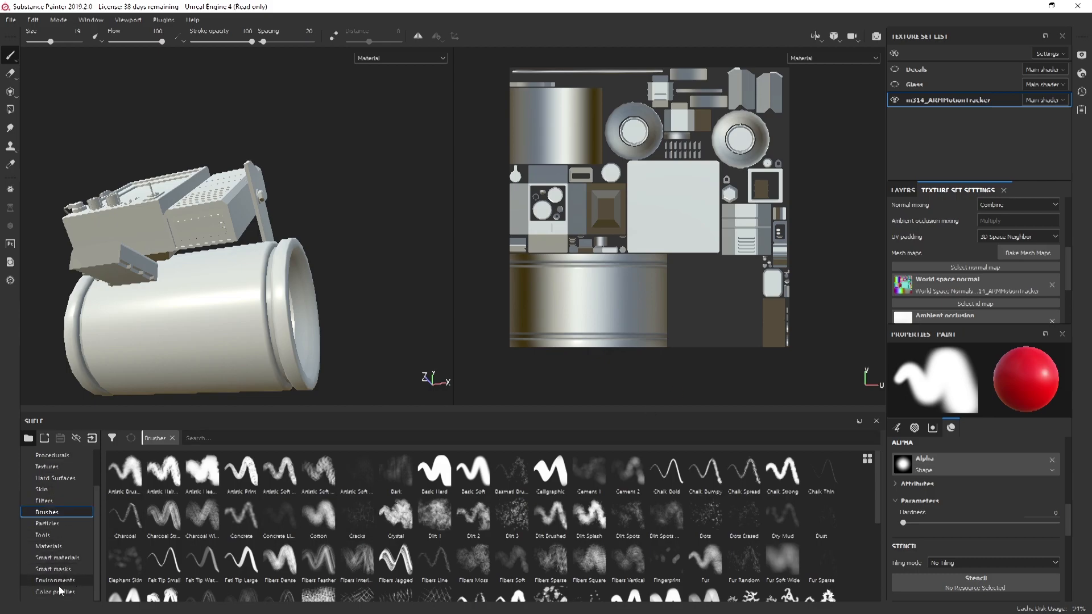
{"action": "scroll", "coordinate": [60, 581], "scroll_direction": "up", "scroll_amount": 2}
{"action": "left_click", "coordinate": [57, 514]}
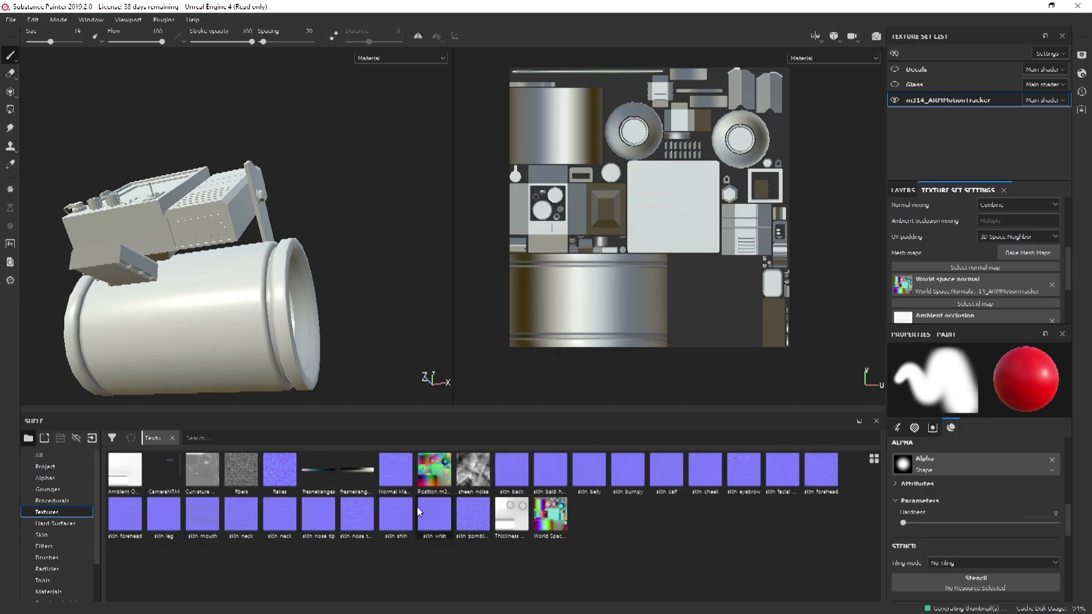
{"action": "left_click_drag", "start_coordinate": [394, 476], "coordinate": [976, 268]}
Examine the cylinder's groove edges on the UV layout, and change the antialiasing and match options in the normal map baking settings
{"action": "mouse_move", "coordinate": [256, 322]}
{"action": "left_mouse_down", "text": "alt"}
{"action": "mouse_move", "coordinate": [349, 285]}
{"action": "mouse_move", "coordinate": [293, 350]}
{"action": "mouse_move", "coordinate": [187, 390]}
{"action": "mouse_move", "coordinate": [68, 346]}
{"action": "mouse_move", "coordinate": [256, 317]}
{"action": "mouse_move", "coordinate": [241, 306]}
{"action": "left_mouse_up", "text": "alt"}
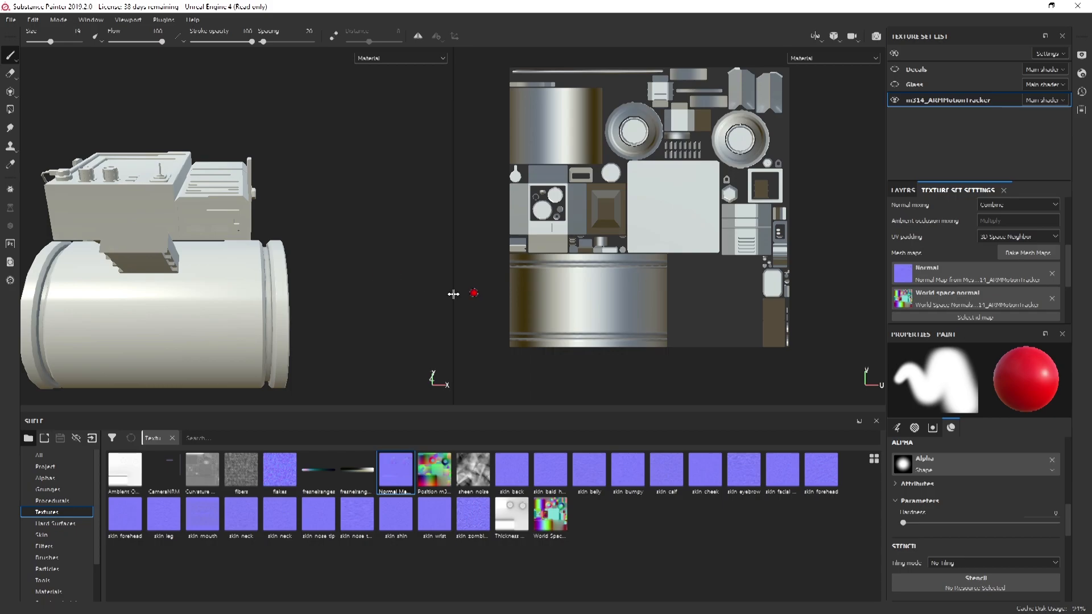
{"action": "scroll", "coordinate": [560, 288], "scroll_direction": "down", "scroll_amount": 1}
{"action": "scroll", "coordinate": [597, 276], "scroll_direction": "up", "scroll_amount": 4}
{"action": "scroll", "coordinate": [580, 270], "scroll_direction": "up", "scroll_amount": 1}
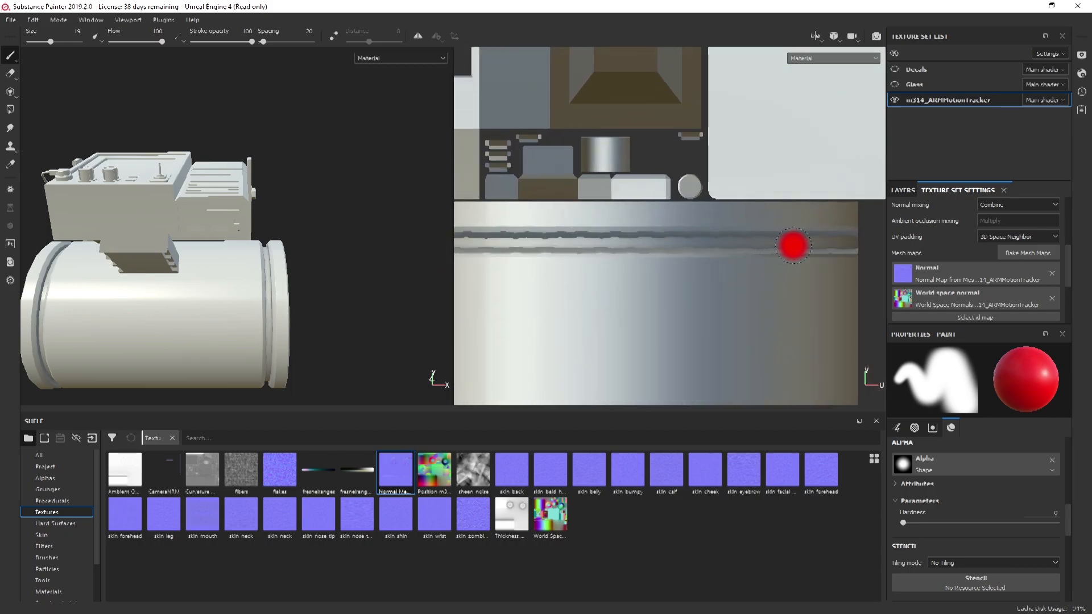
{"action": "left_click", "coordinate": [1022, 254]}
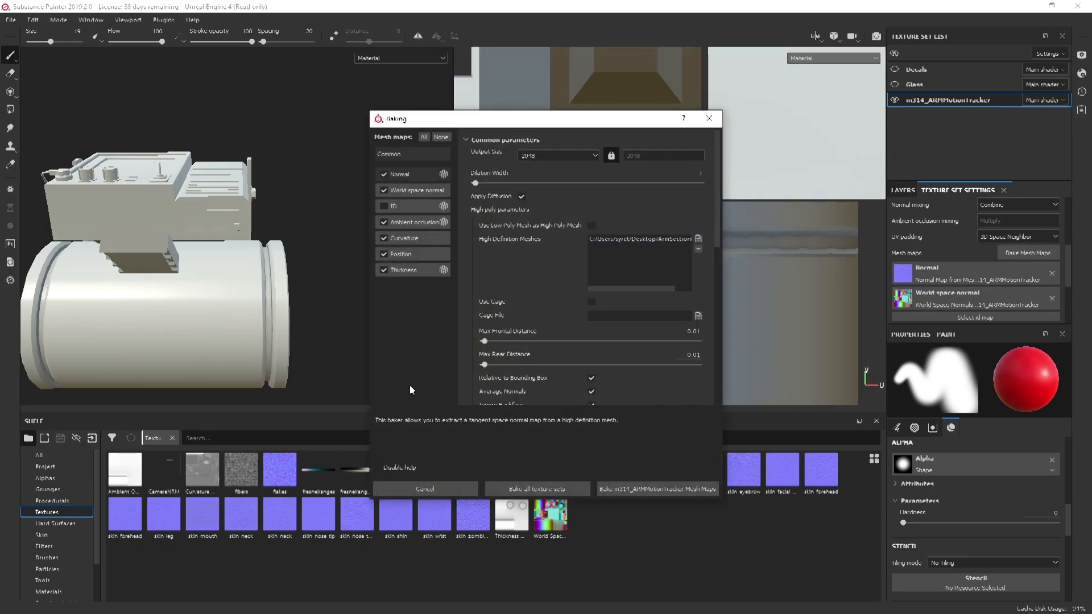
{"action": "left_click", "coordinate": [400, 174]}
{"action": "scroll", "coordinate": [541, 242], "scroll_direction": "up", "scroll_amount": 4}
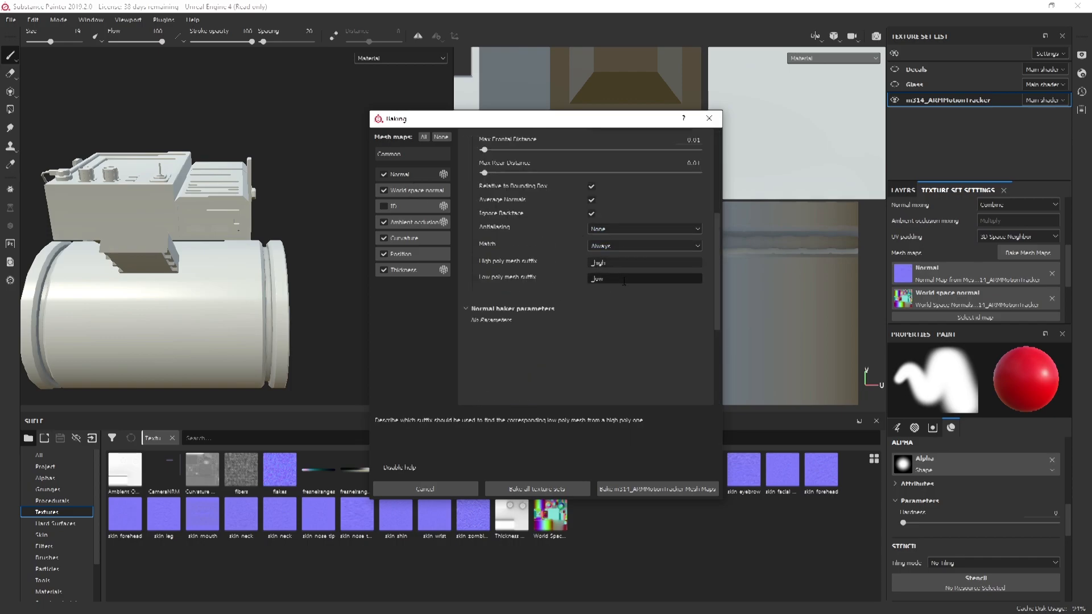
{"action": "scroll", "coordinate": [569, 165], "scroll_direction": "up", "scroll_amount": 2}
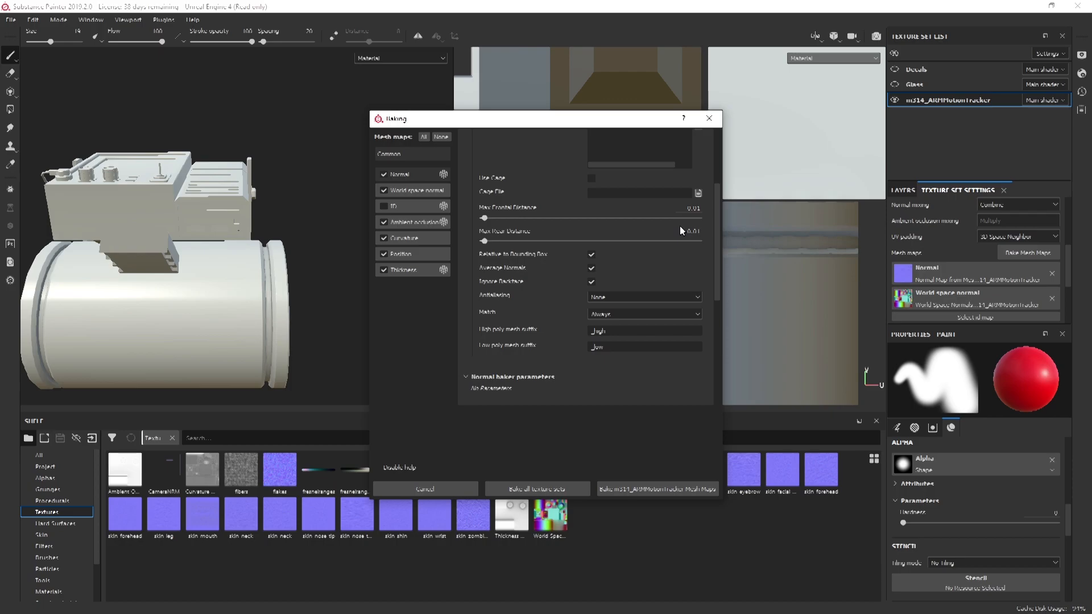
{"action": "left_click", "coordinate": [628, 297]}
{"action": "left_click", "coordinate": [612, 323]}
{"action": "left_click", "coordinate": [618, 311]}
{"action": "left_click", "coordinate": [610, 323]}
Rebake the m314_ARMMotionTracker mesh maps with the changed options and inspect the model from several angles
{"action": "left_click", "coordinate": [636, 489]}
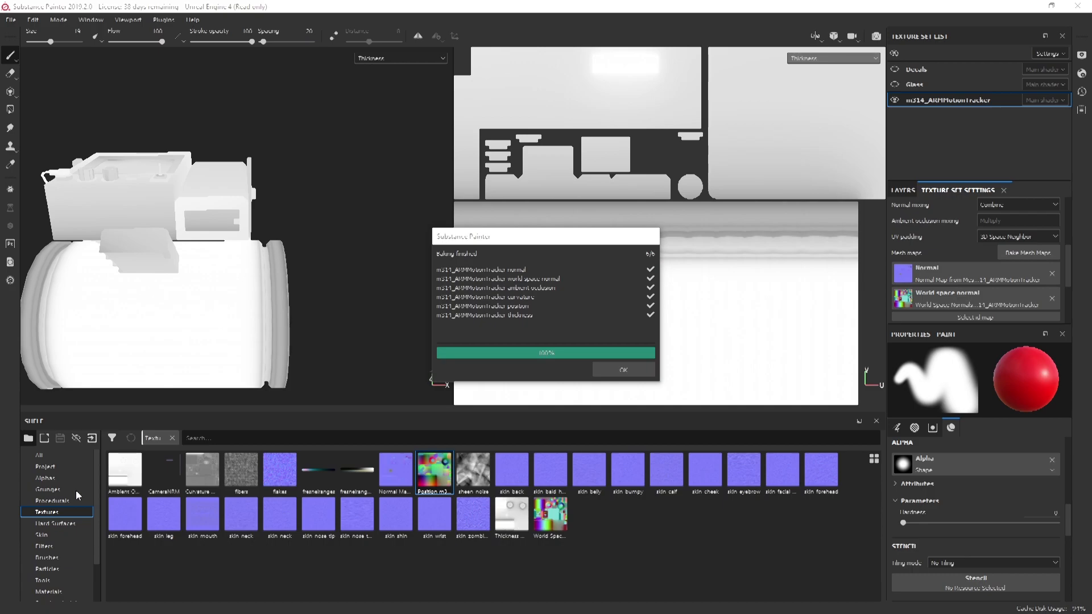
{"action": "left_click", "coordinate": [629, 369]}
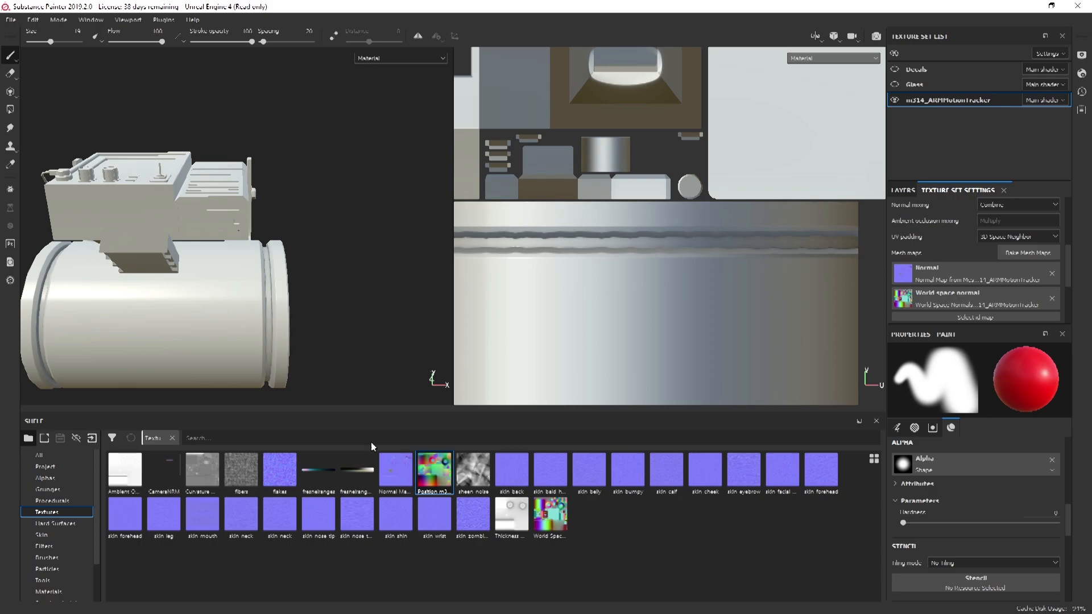
{"action": "mouse_move", "coordinate": [331, 256]}
{"action": "left_mouse_down", "text": "alt"}
{"action": "mouse_move", "coordinate": [236, 312]}
{"action": "mouse_move", "coordinate": [288, 347]}
{"action": "mouse_move", "coordinate": [296, 305]}
{"action": "mouse_move", "coordinate": [319, 288]}
{"action": "left_mouse_up", "text": "alt"}
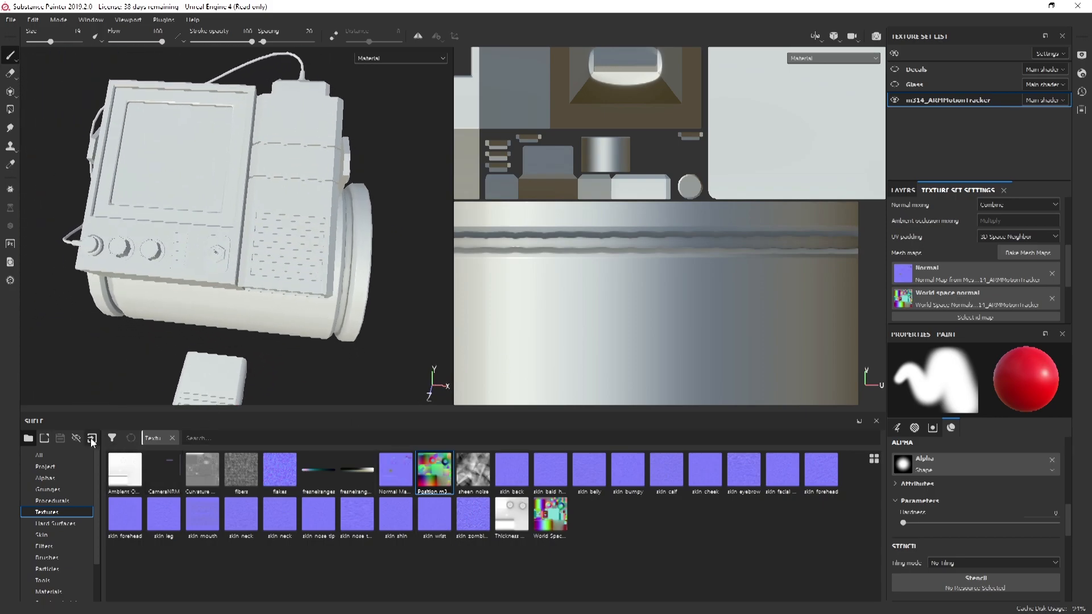
{"action": "left_click_drag", "start_coordinate": [273, 182], "coordinate": [308, 221], "text": "alt"}
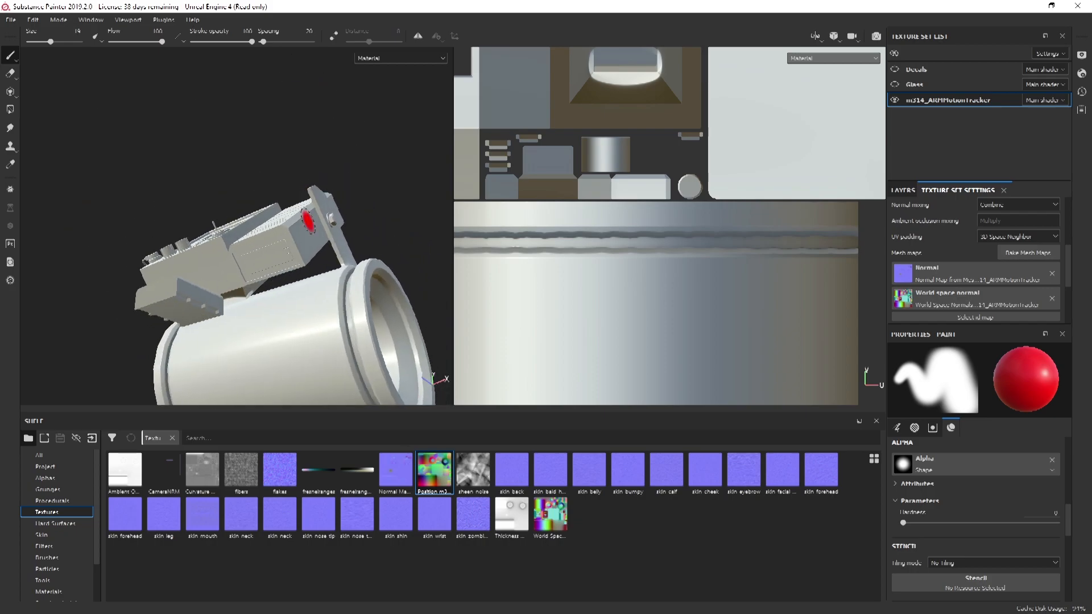
Start adding a resource to import and browse from Data (D:) through Work and Freelance to the art test project folder
{"action": "left_click", "coordinate": [93, 439]}
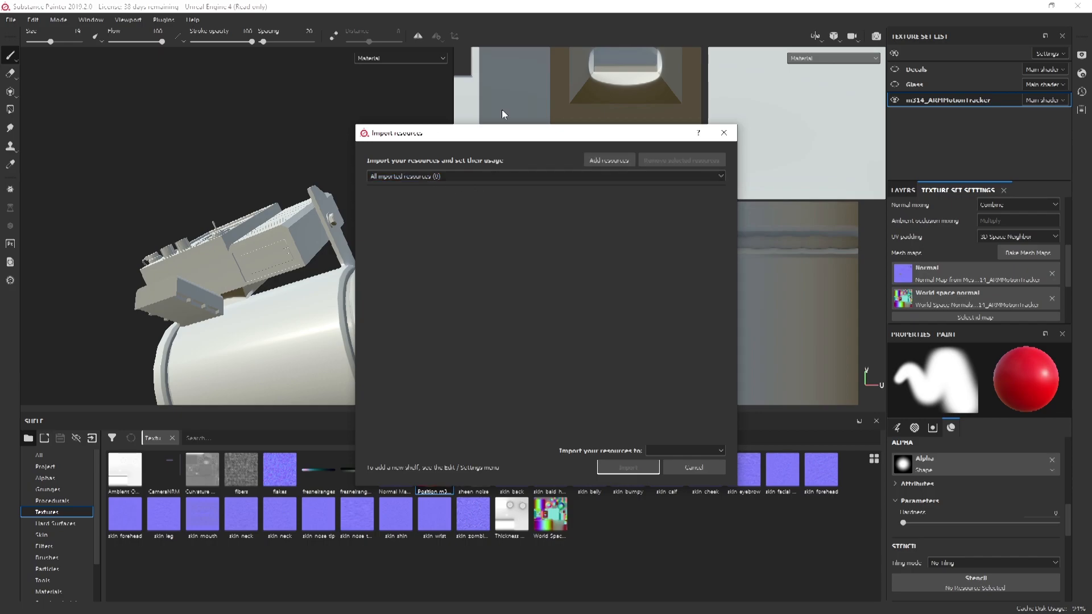
{"action": "left_click", "coordinate": [724, 133]}
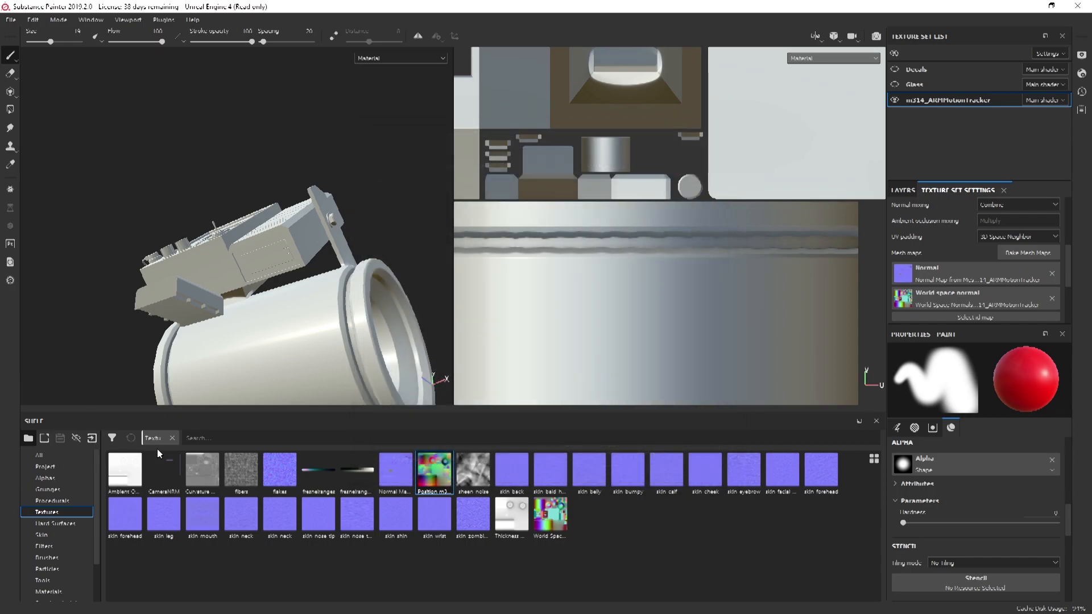
{"action": "left_click", "coordinate": [92, 439]}
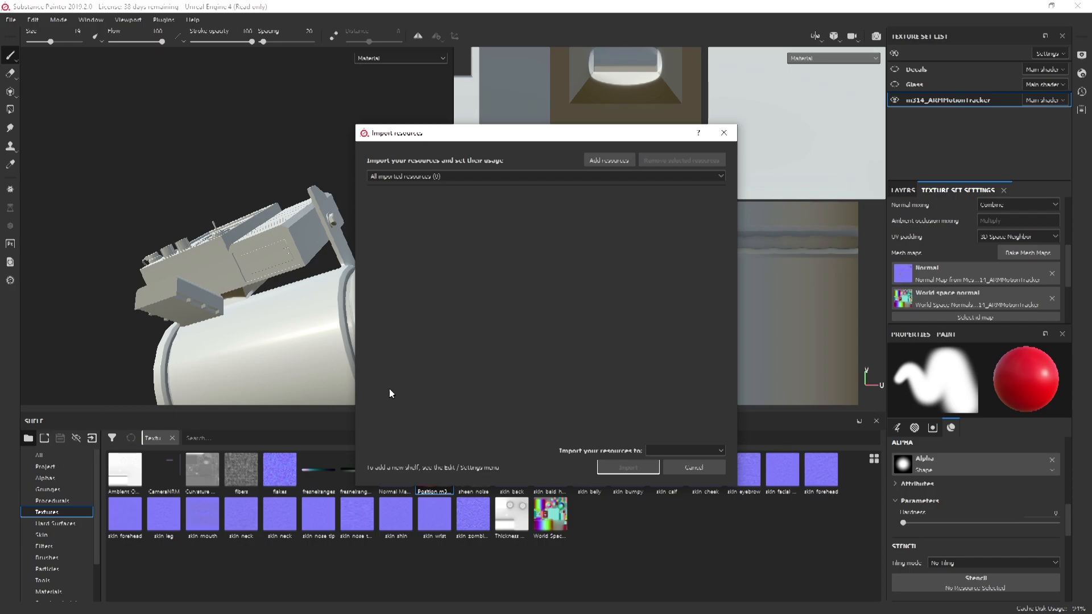
{"action": "left_click", "coordinate": [693, 180]}
{"action": "left_click", "coordinate": [603, 159]}
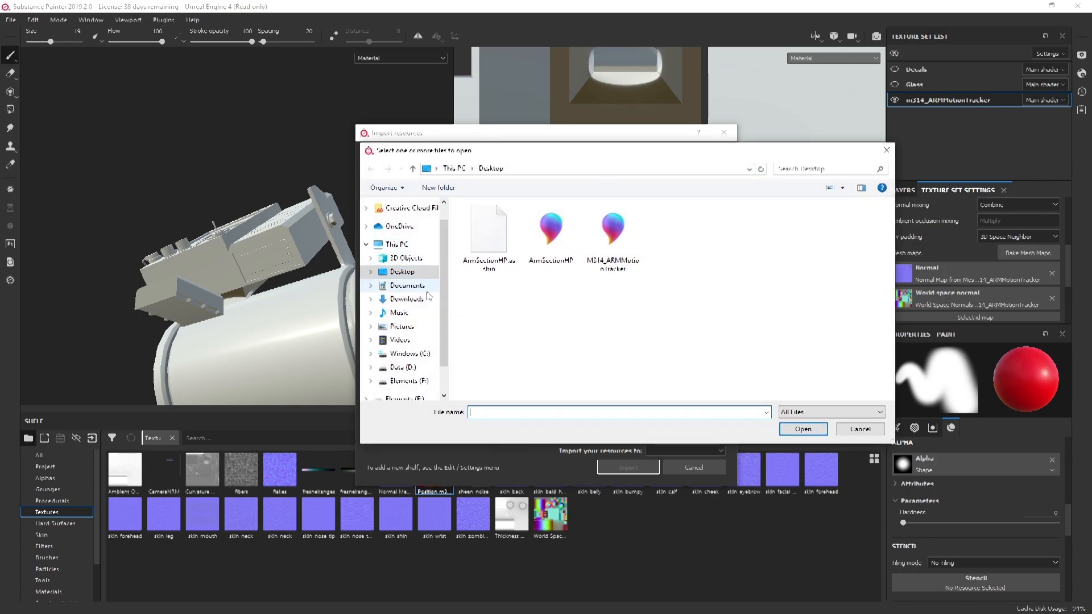
{"action": "left_click", "coordinate": [405, 367]}
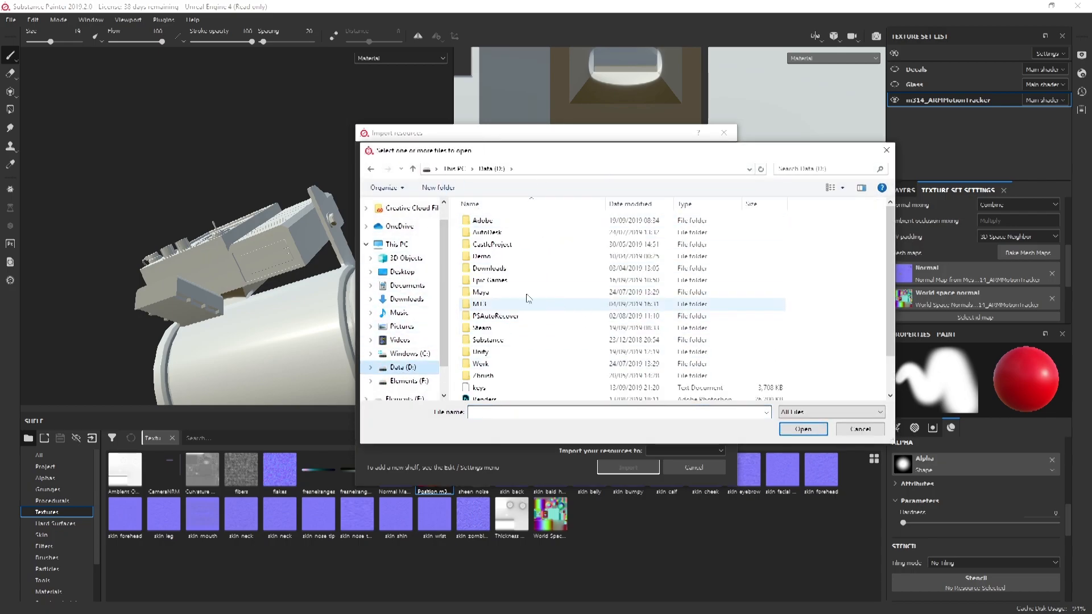
{"action": "double_click", "coordinate": [493, 367]}
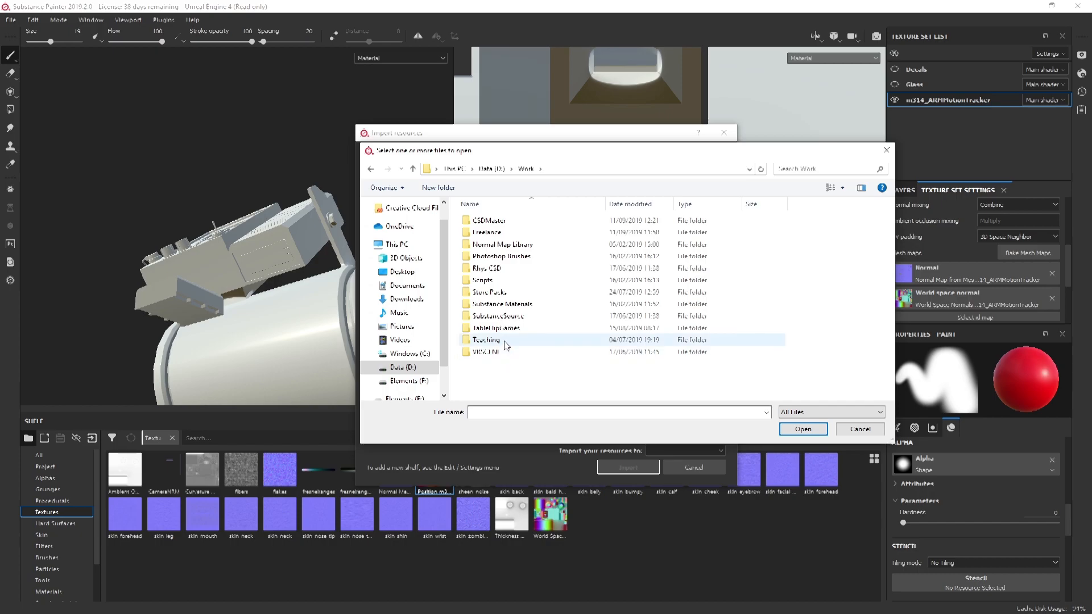
{"action": "double_click", "coordinate": [495, 232]}
{"action": "double_click", "coordinate": [493, 268]}
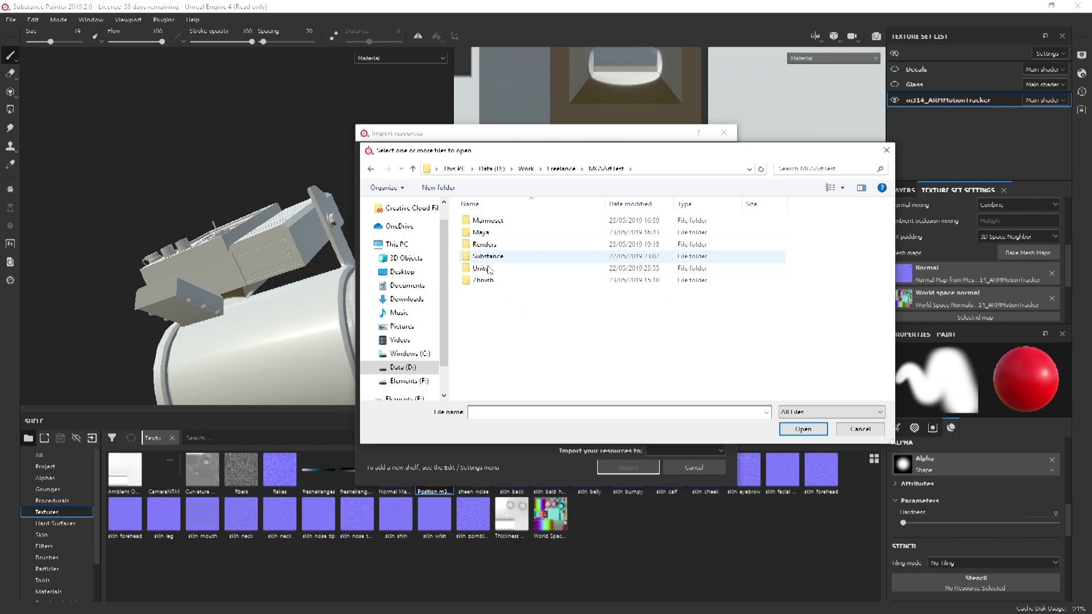
Add the M314ARMMotionTrackerNRM Targa file from the Textures folder inside the Maya project's images folder to the import list
{"action": "double_click", "coordinate": [482, 233]}
{"action": "double_click", "coordinate": [486, 222]}
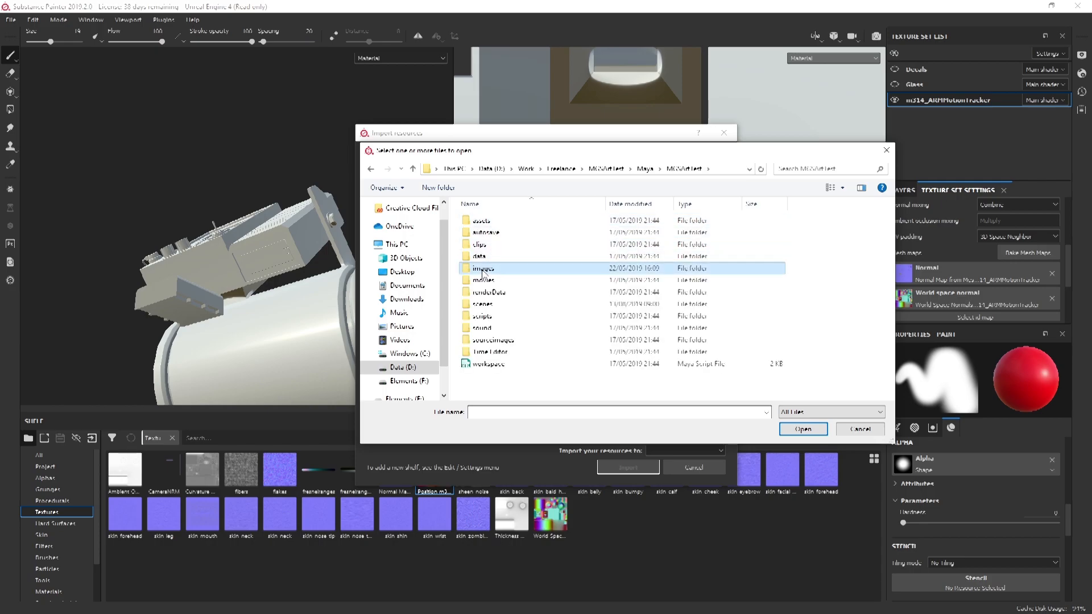
{"action": "double_click", "coordinate": [483, 269]}
{"action": "double_click", "coordinate": [508, 222]}
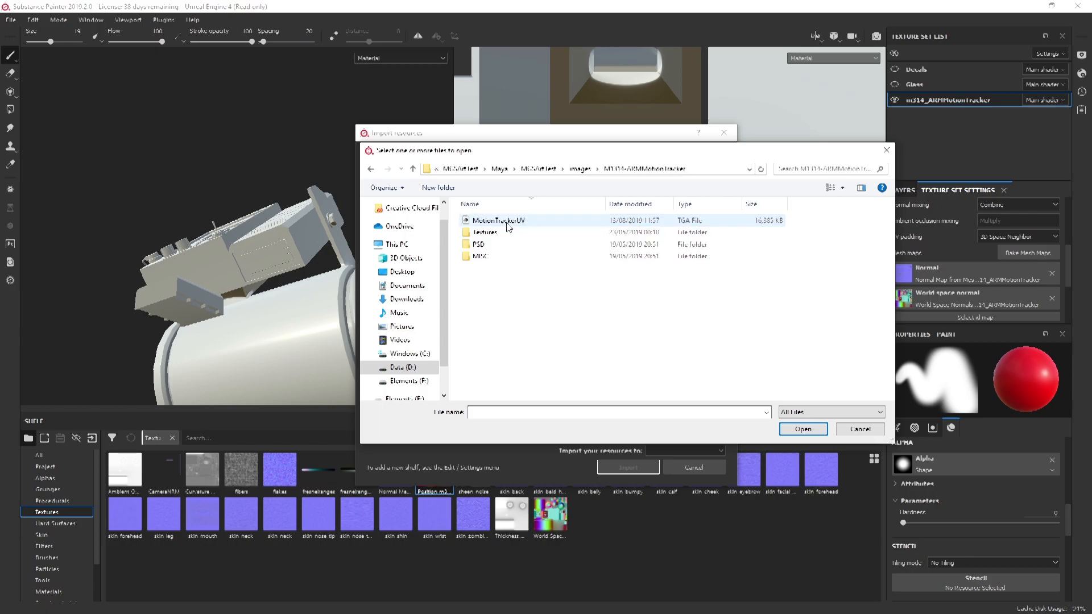
{"action": "double_click", "coordinate": [485, 233]}
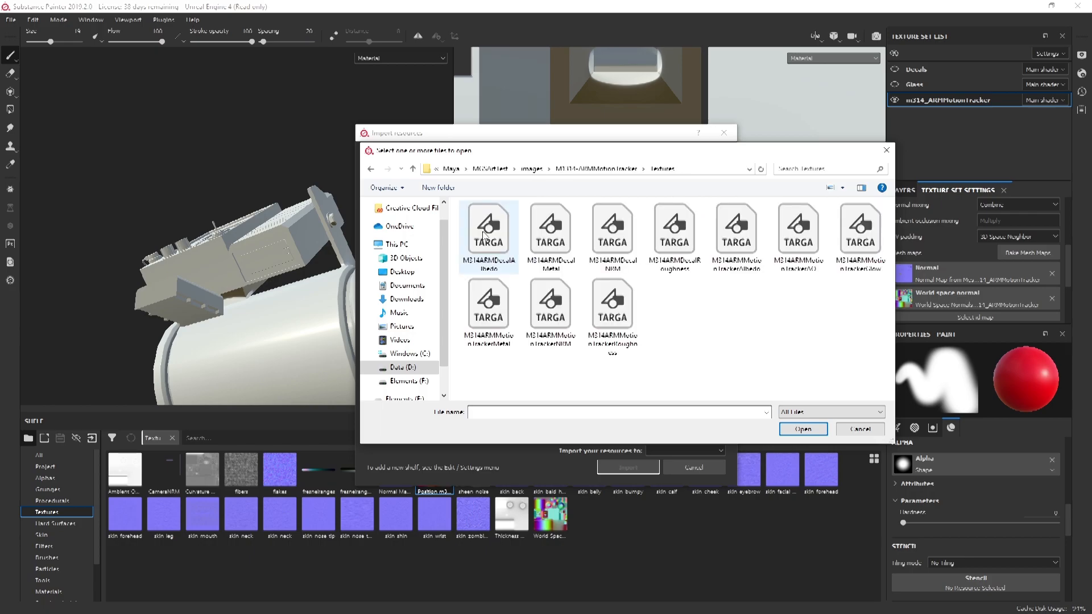
{"action": "left_click", "coordinate": [612, 226]}
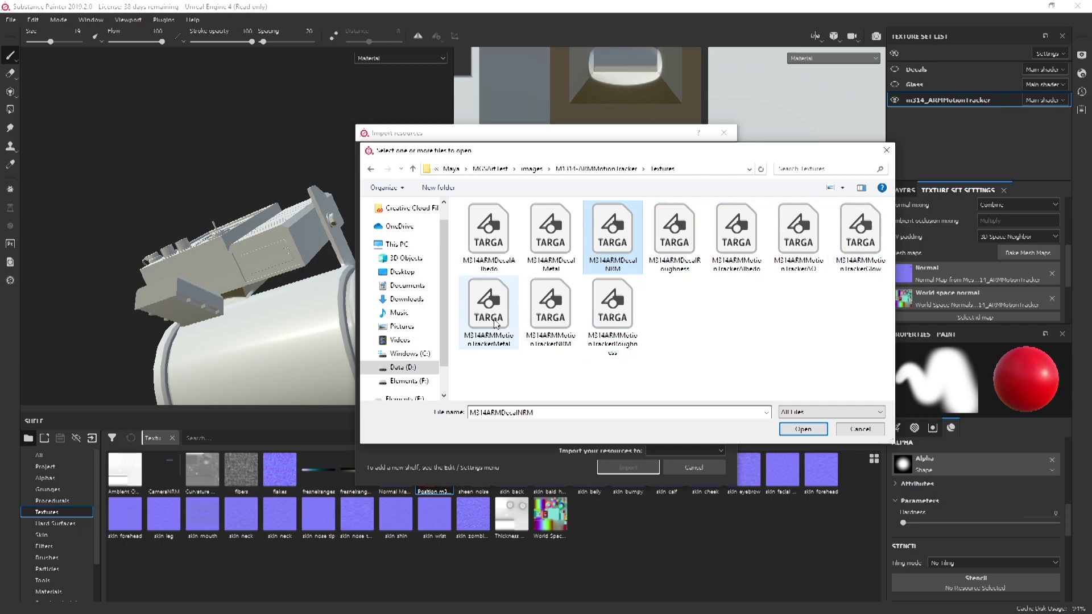
{"action": "double_click", "coordinate": [552, 302]}
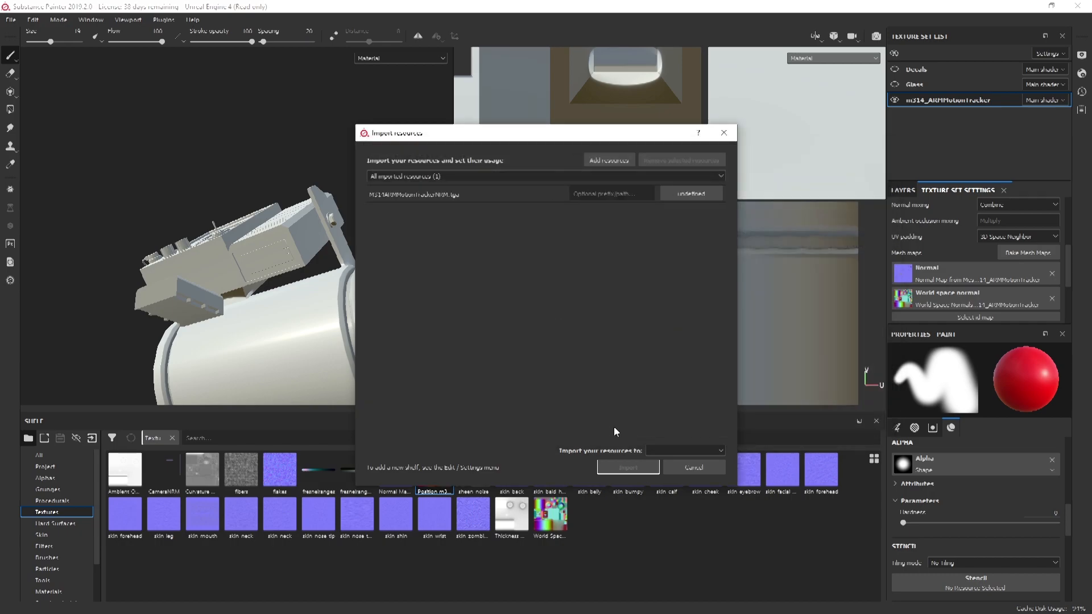
Set the usage of M314ARMMotionTrackerNRM.tga to texture and import it into the project 'Unreal Engine 4'
{"action": "left_click", "coordinate": [715, 198]}
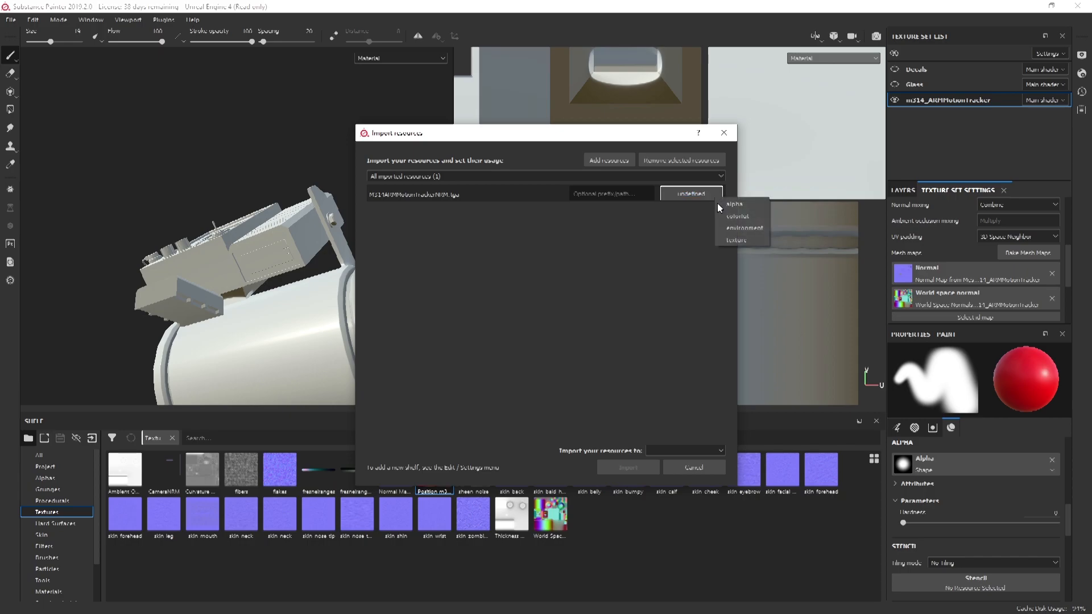
{"action": "left_click", "coordinate": [740, 239]}
{"action": "left_click", "coordinate": [694, 450]}
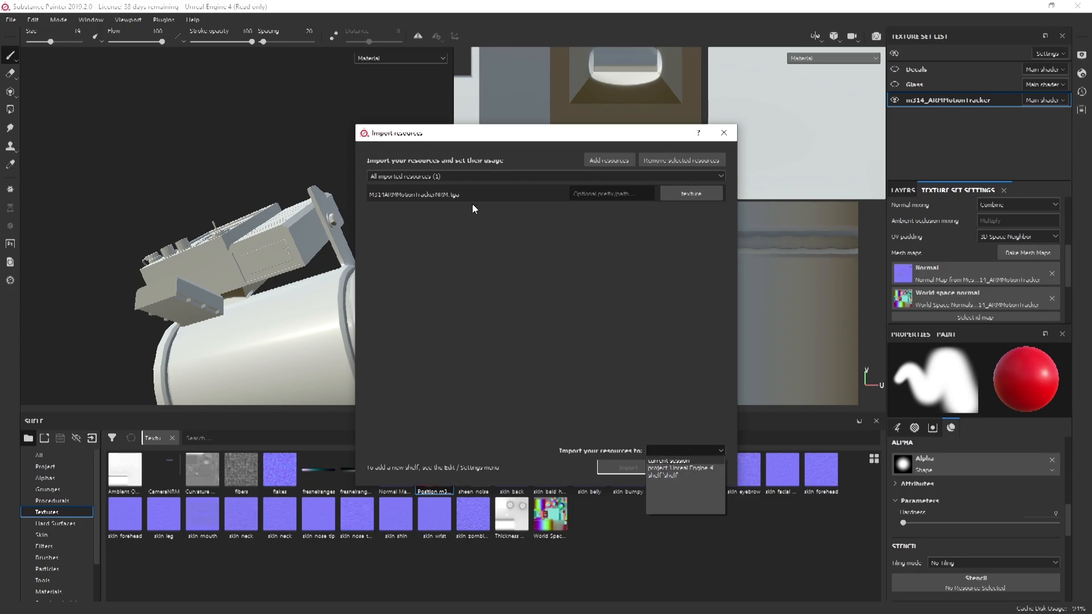
{"action": "left_click", "coordinate": [668, 476]}
{"action": "left_click", "coordinate": [628, 468]}
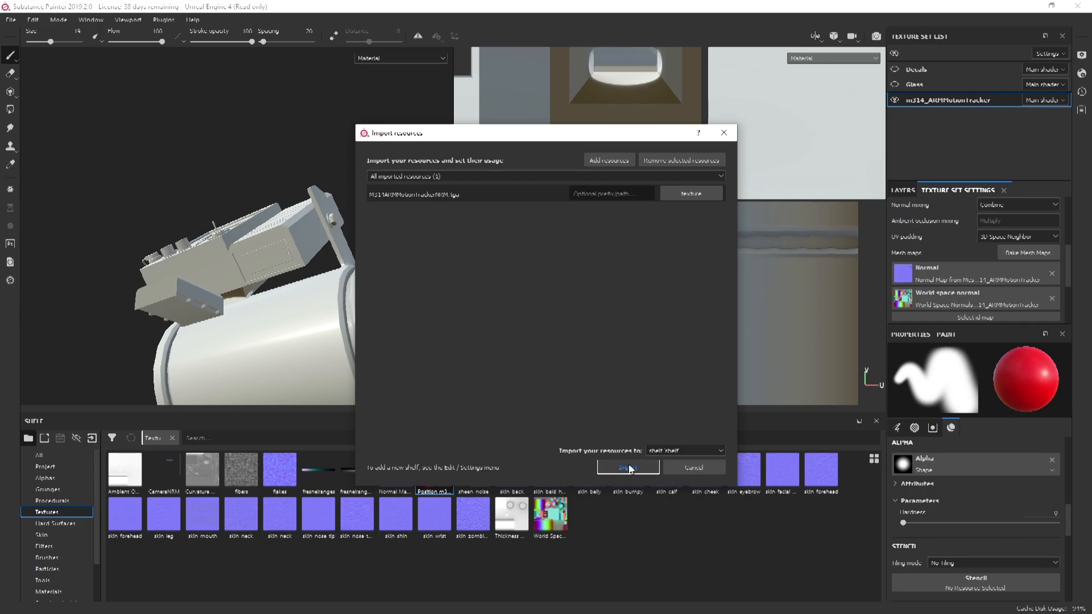
{"action": "left_click", "coordinate": [665, 452]}
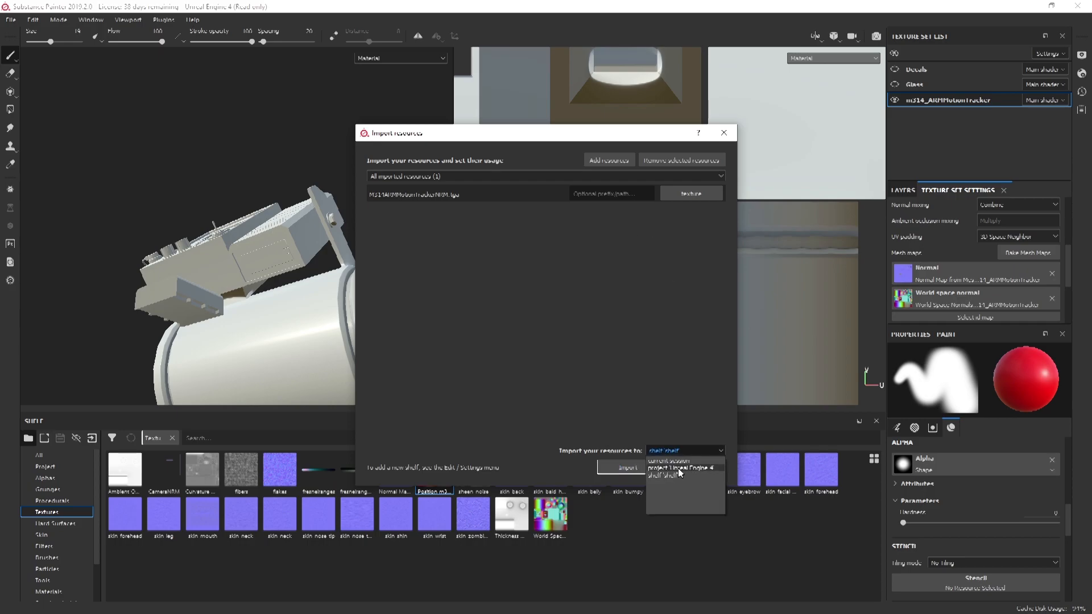
{"action": "left_click", "coordinate": [680, 468]}
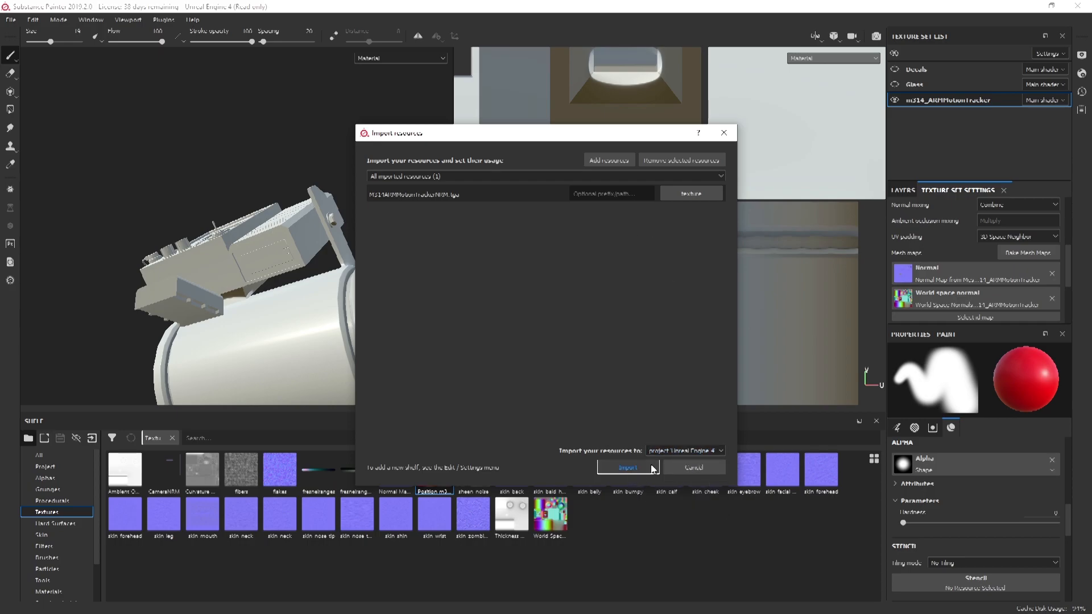
{"action": "left_click", "coordinate": [720, 451]}
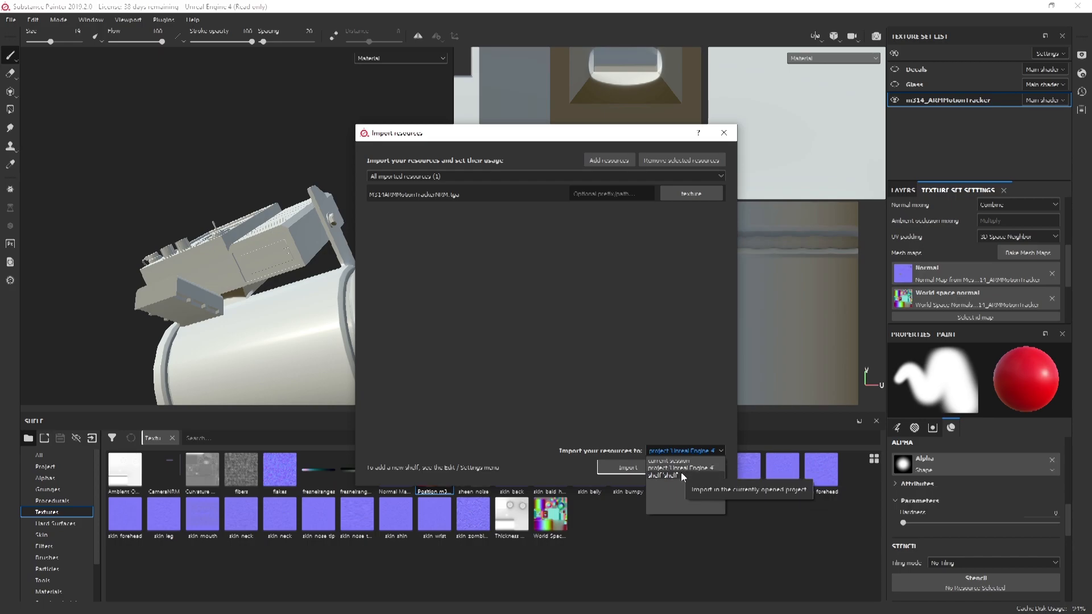
{"action": "left_click", "coordinate": [657, 469]}
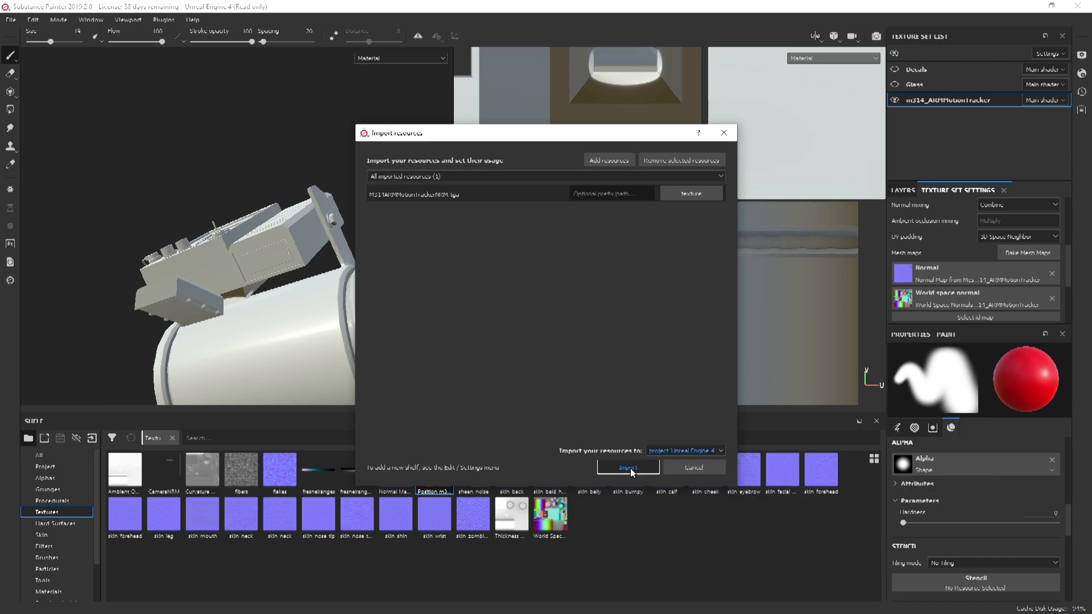
{"action": "left_click", "coordinate": [630, 469]}
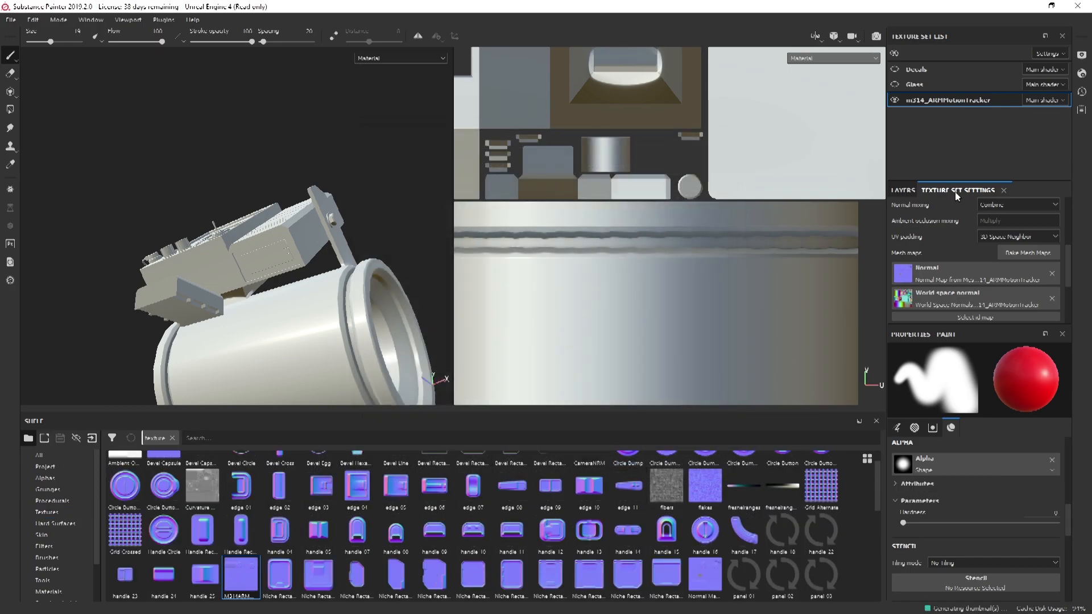
Add a fill layer above Layer 1 in the m314_ARMMotionTracker layer stack and name it NRM
{"action": "left_click", "coordinate": [903, 190]}
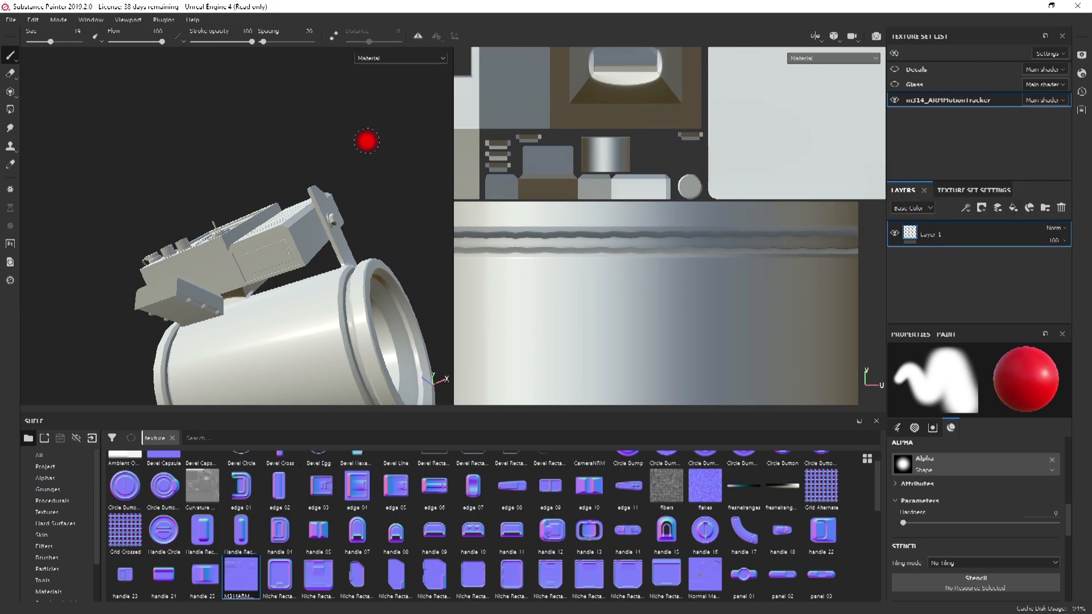
{"action": "left_click", "coordinate": [973, 190]}
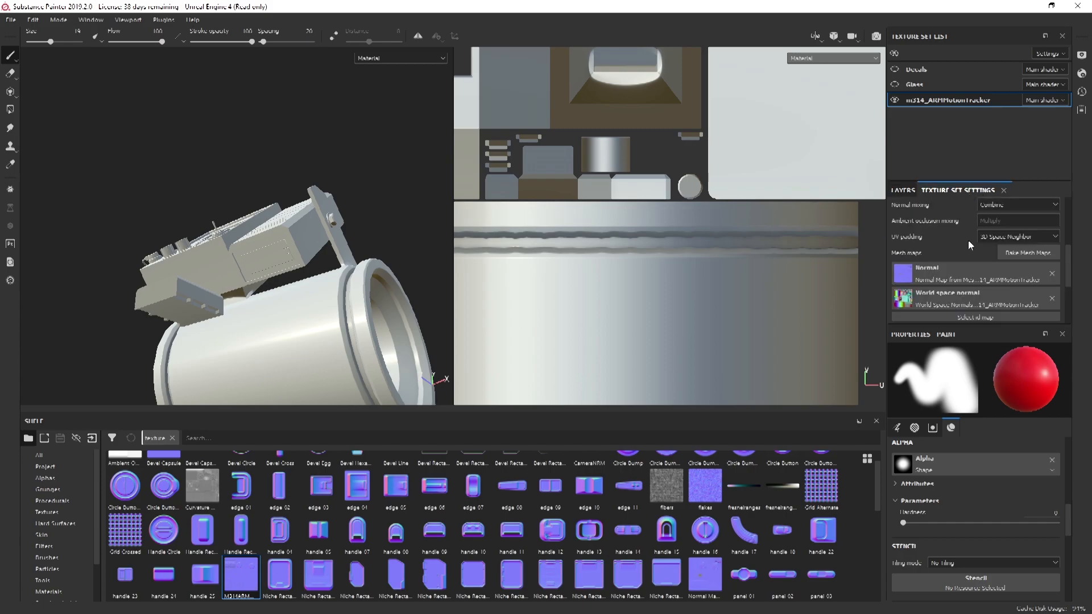
{"action": "left_click", "coordinate": [907, 193]}
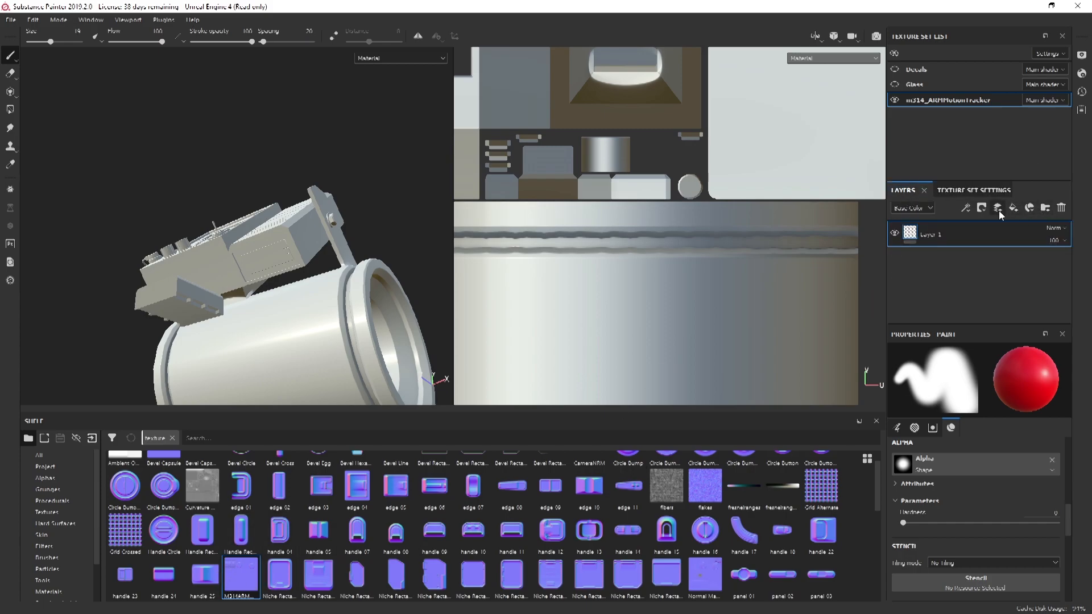
{"action": "left_click", "coordinate": [1013, 208]}
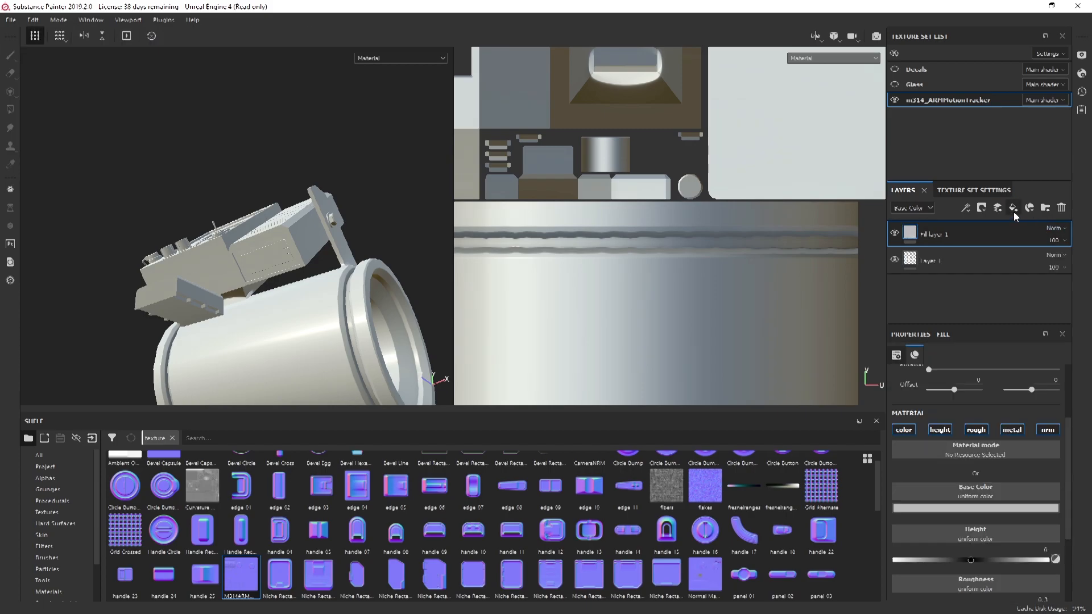
{"action": "double_click", "coordinate": [940, 237]}
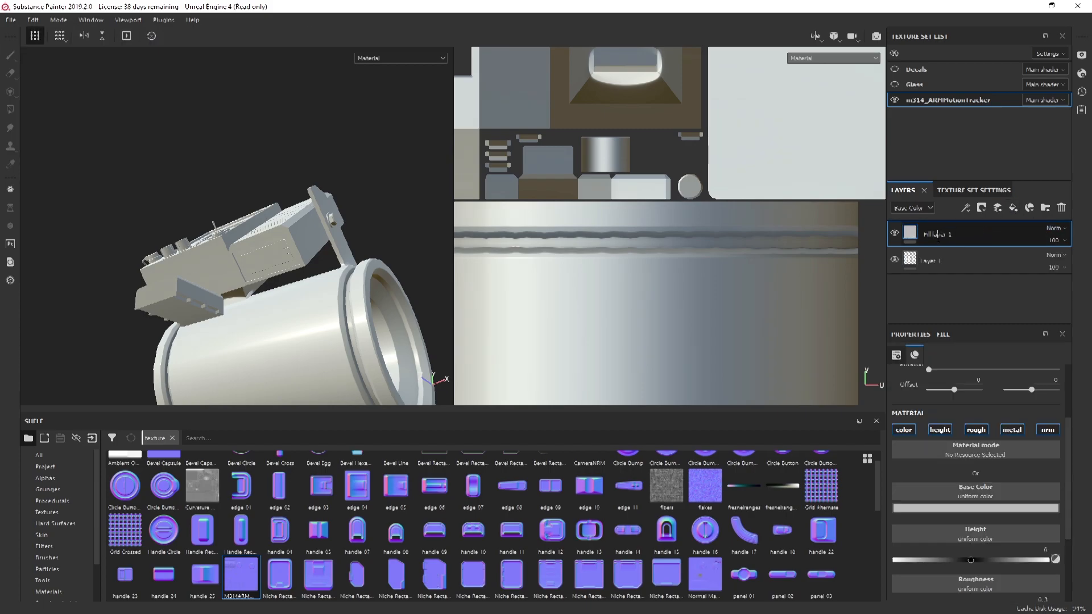
{"action": "left_click_drag", "start_coordinate": [953, 237], "coordinate": [905, 242]}
{"action": "type", "text": "NRM"}
{"action": "key", "text": "Return"}
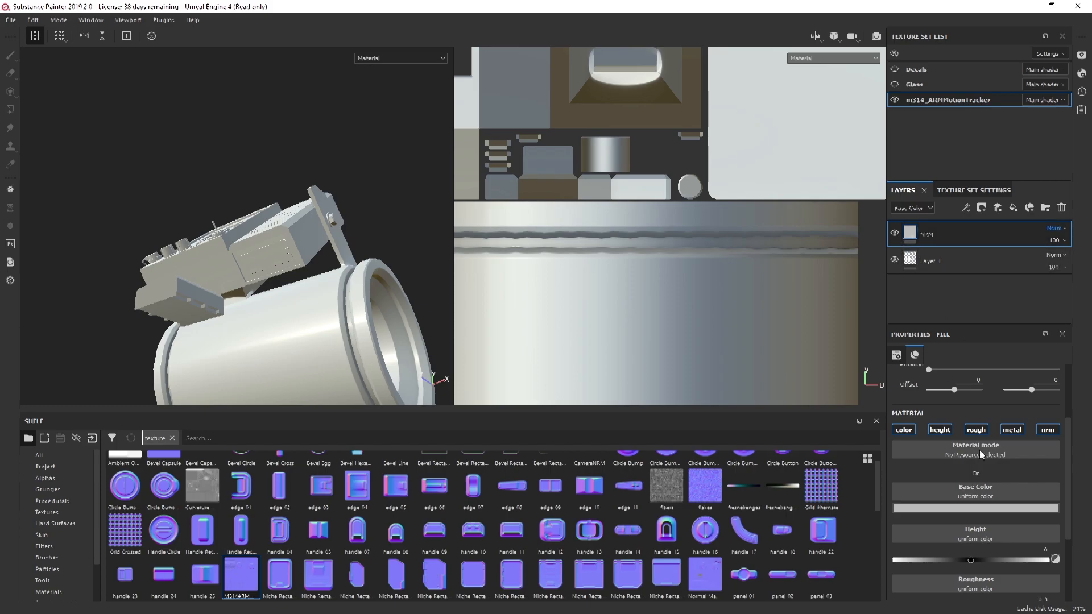
Turn off the height, metal, rough and color channels of the NRM fill layer, leaving only nrm active
{"action": "scroll", "coordinate": [977, 439], "scroll_direction": "down", "scroll_amount": 1}
{"action": "left_click", "coordinate": [947, 397]}
{"action": "left_click", "coordinate": [1010, 396]}
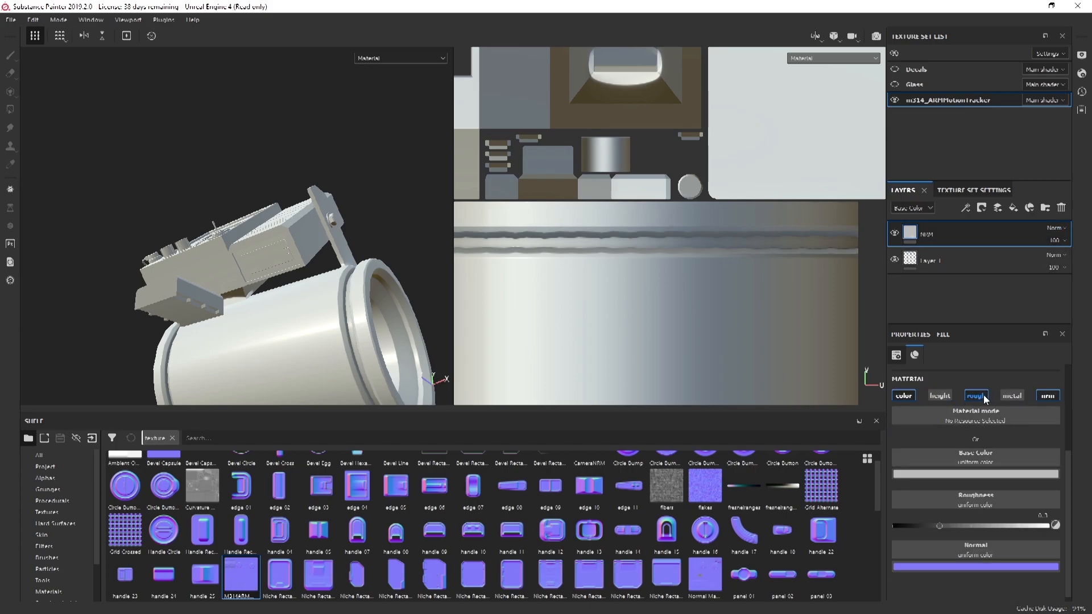
{"action": "left_click", "coordinate": [976, 396]}
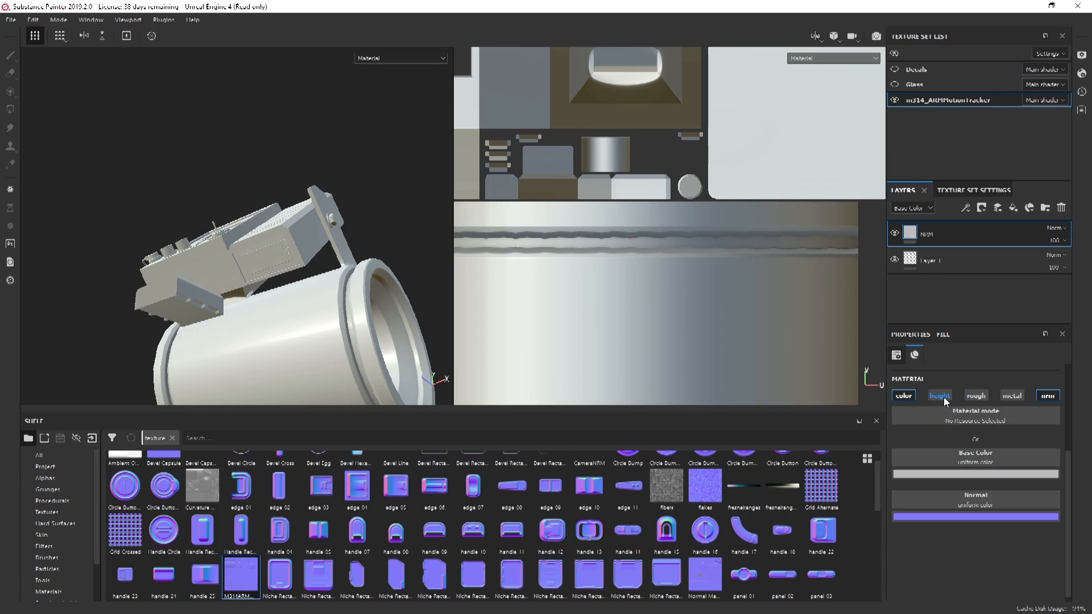
{"action": "left_click", "coordinate": [908, 398]}
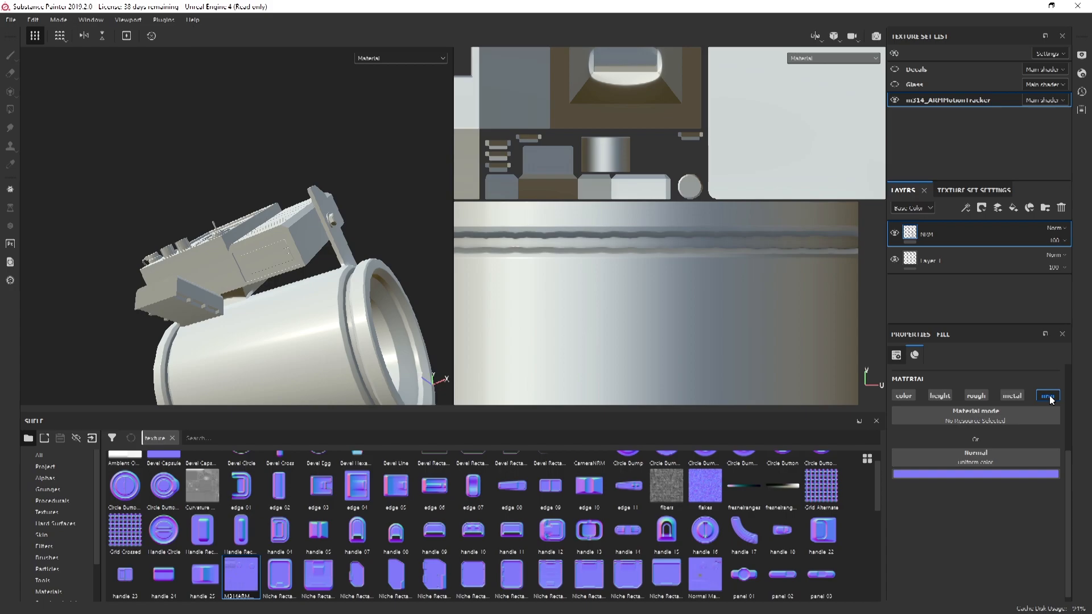
Assign the imported M314ARMMotionTrackerNRM texture to the NRM layer's normal channel and inspect the detail on the model
{"action": "left_click_drag", "start_coordinate": [241, 577], "coordinate": [976, 467]}
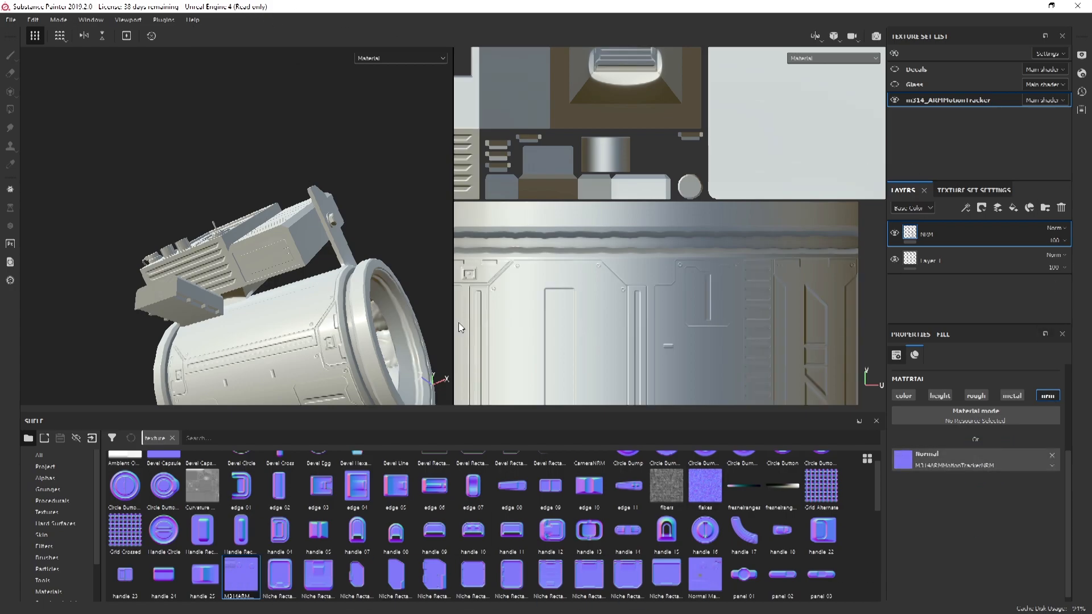
{"action": "left_click_drag", "start_coordinate": [287, 280], "coordinate": [244, 355], "text": "alt"}
{"action": "middle_click_drag", "start_coordinate": [243, 355], "coordinate": [267, 297], "text": "alt"}
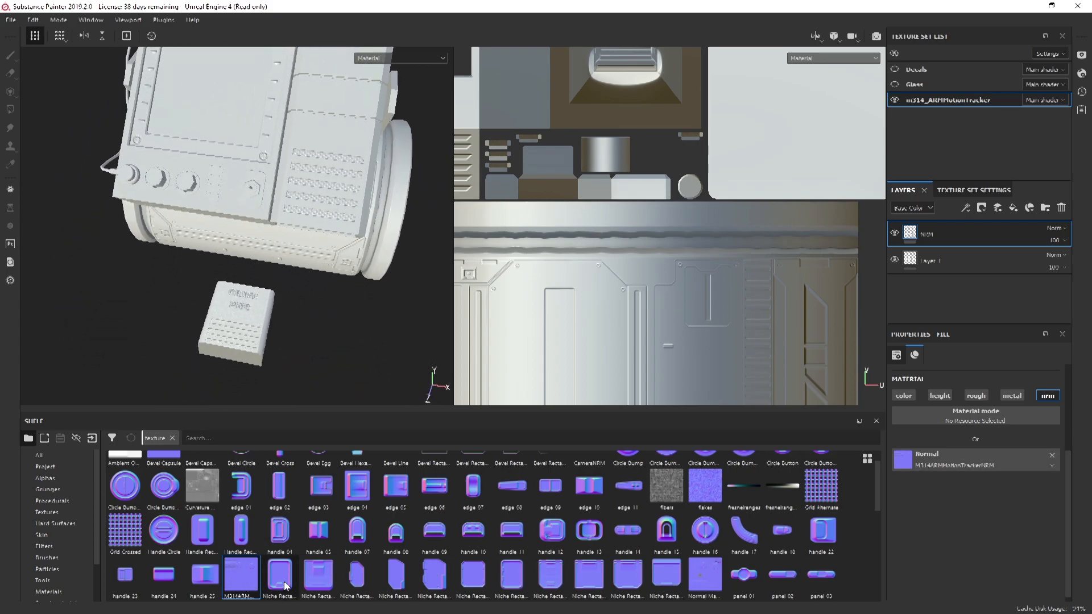
Examine the imported normal map's resource details and its effect on the model, and show the texture set settings
{"action": "right_click", "coordinate": [244, 578]}
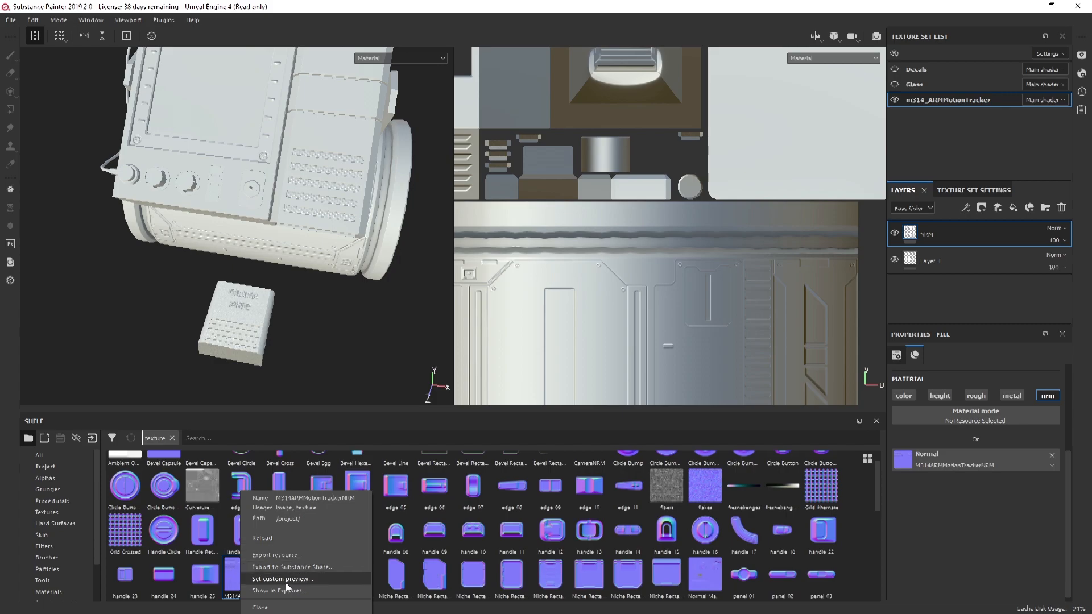
{"action": "left_click", "coordinate": [939, 537]}
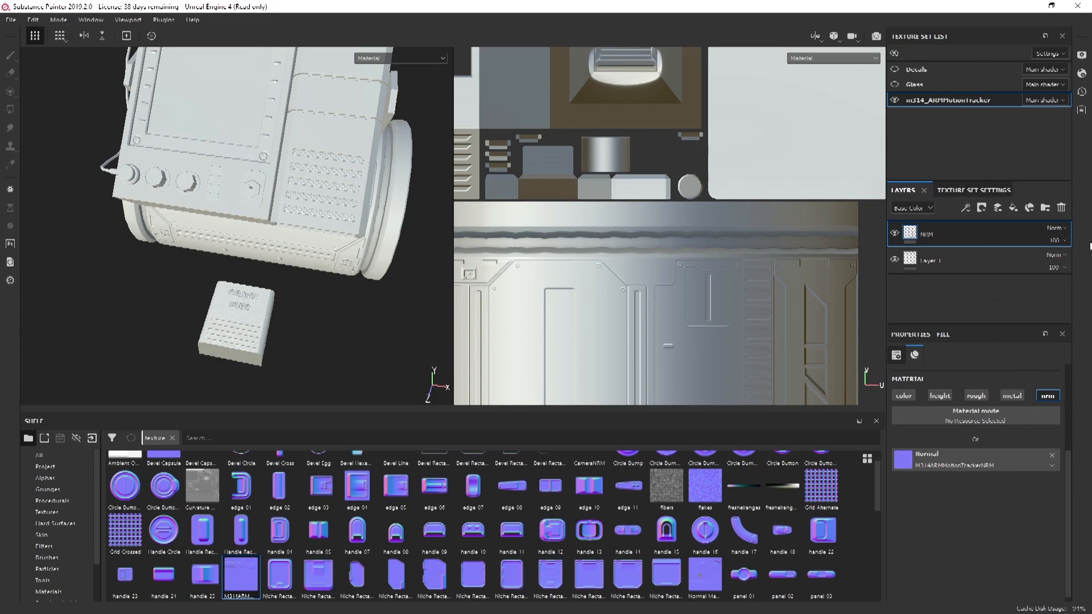
{"action": "left_click_drag", "start_coordinate": [254, 177], "coordinate": [289, 225], "text": "alt"}
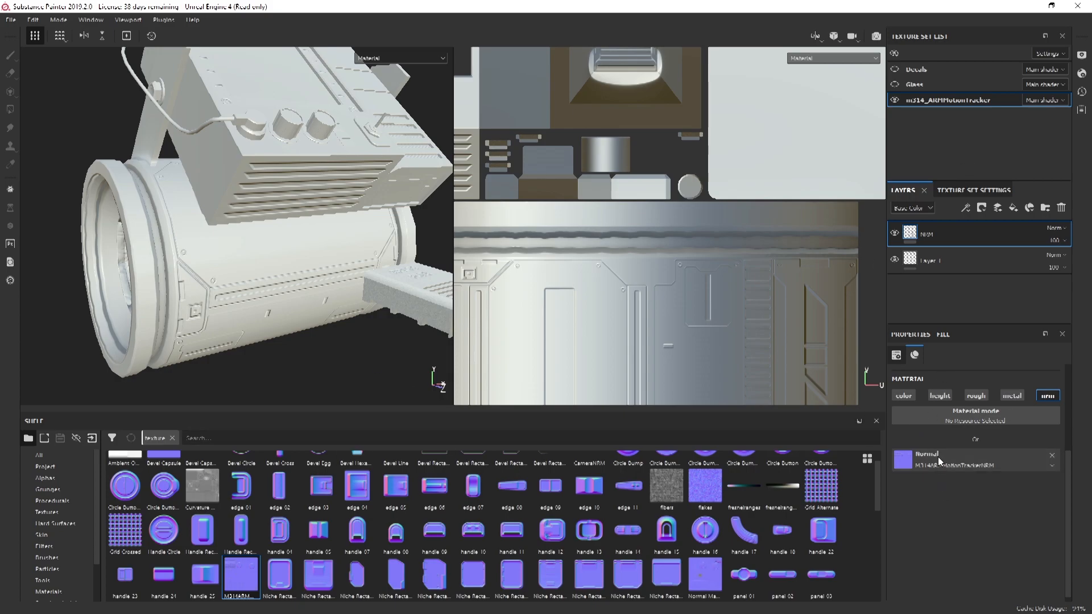
{"action": "left_click", "coordinate": [964, 190]}
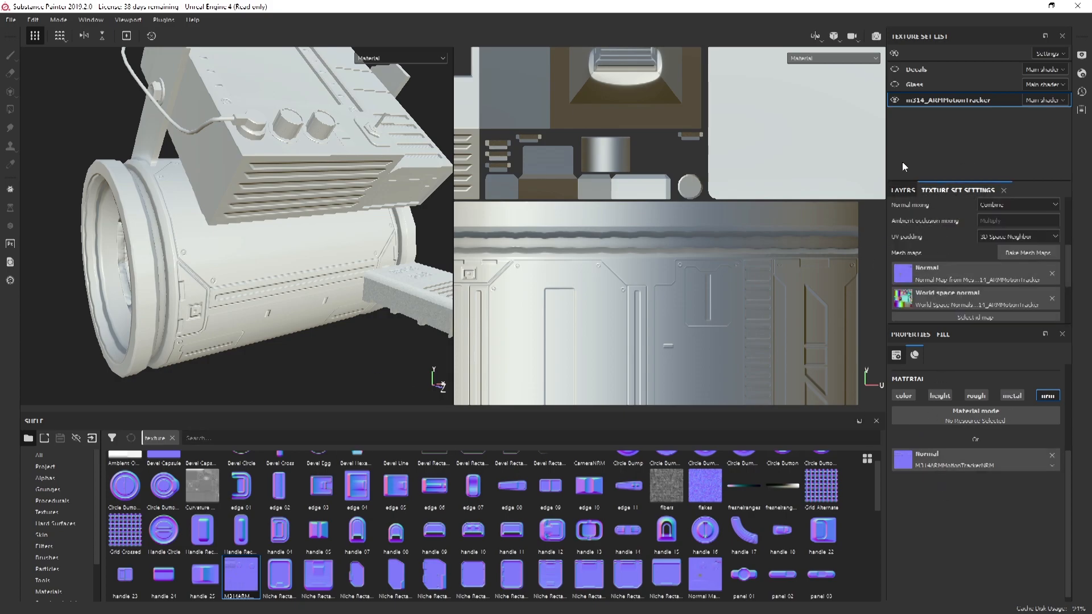
Show the layer stack, open the texture export settings and exclude the Decals and Glass texture sets from the export
{"action": "left_click", "coordinate": [903, 190]}
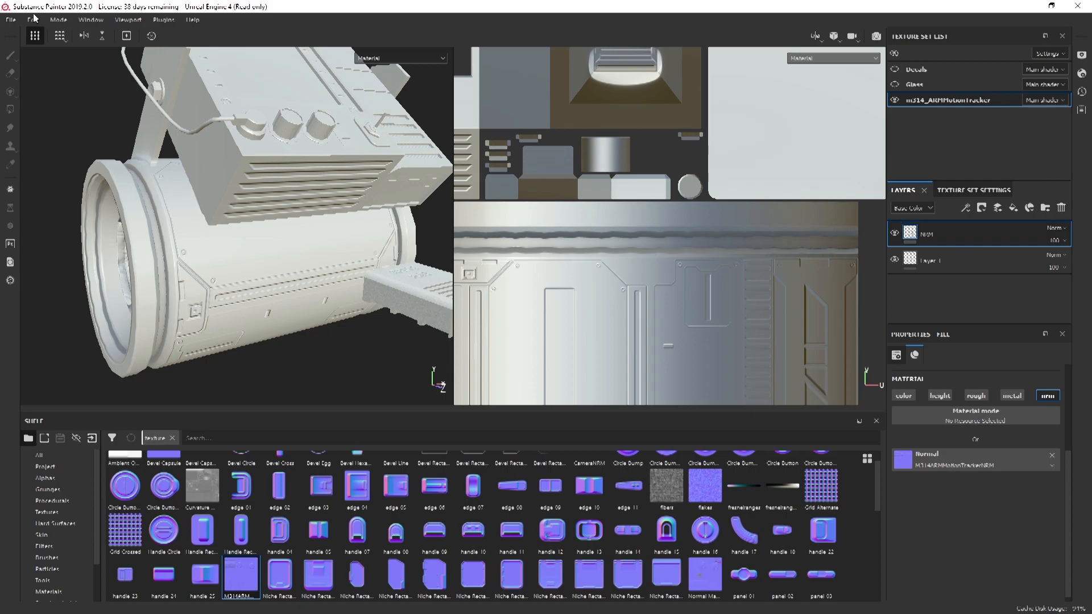
{"action": "left_click", "coordinate": [10, 20]}
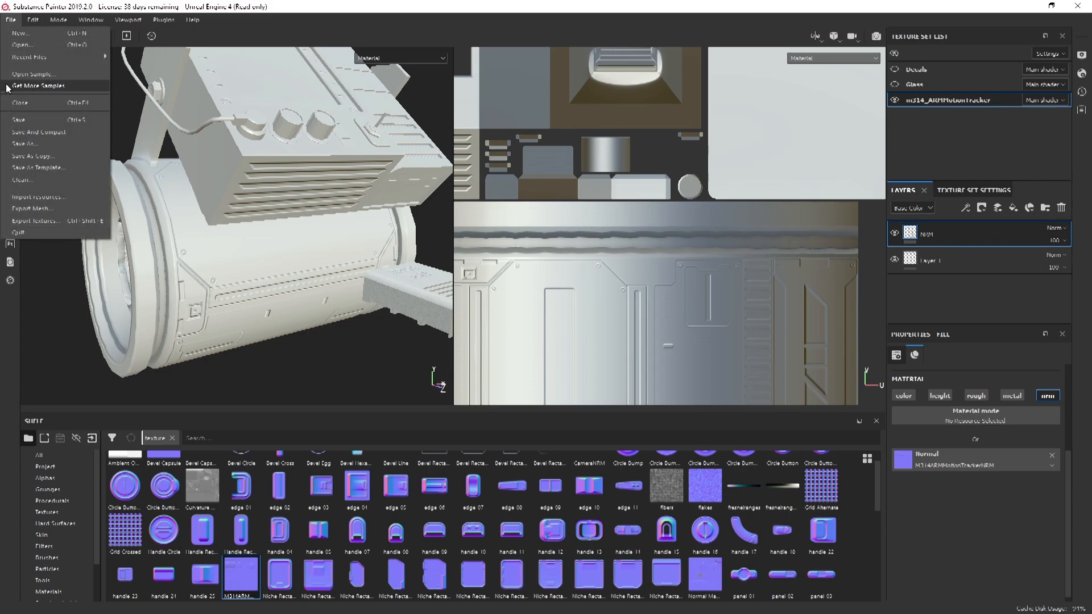
{"action": "left_click", "coordinate": [50, 223]}
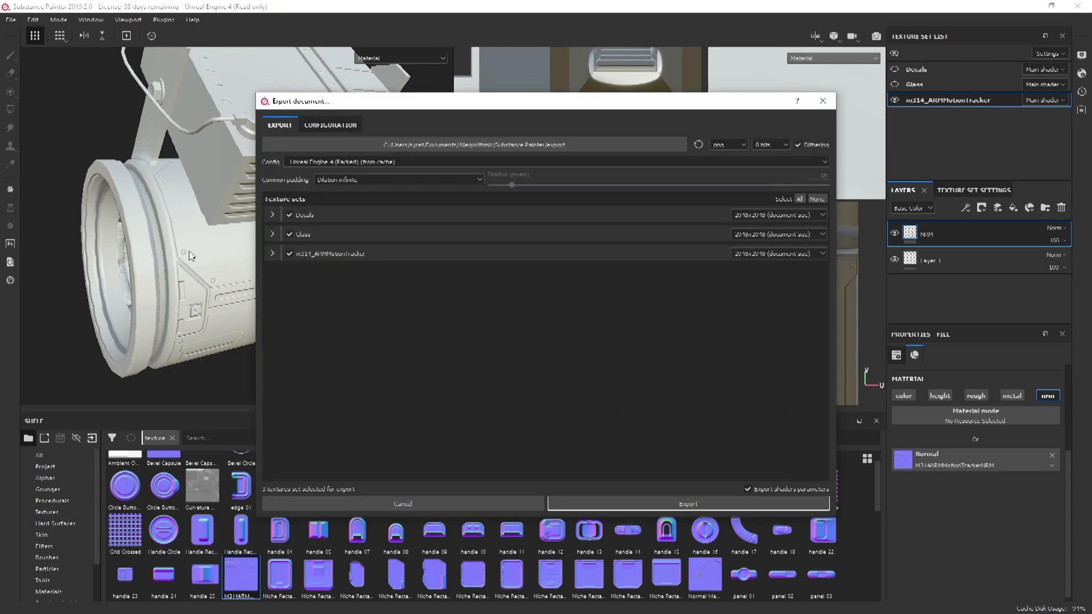
{"action": "left_click", "coordinate": [290, 215]}
{"action": "left_click", "coordinate": [289, 234]}
Examine the available export configurations and compare the output maps of the Unreal Engine 4 (Packed) and Unreal Engine 4 PSM No normal presets
{"action": "left_click", "coordinate": [393, 161]}
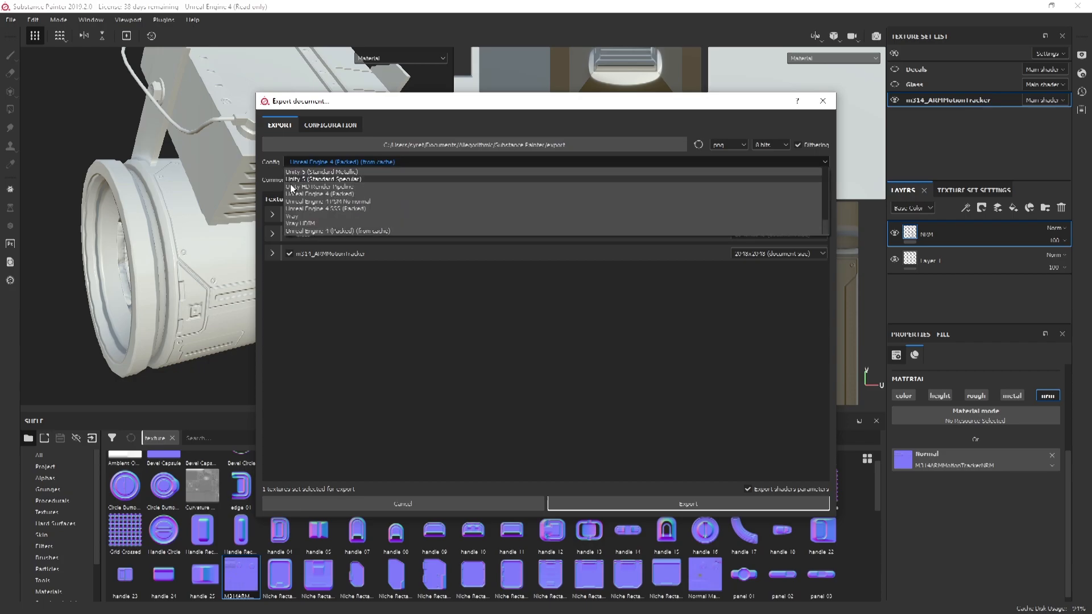
{"action": "left_click", "coordinate": [316, 122]}
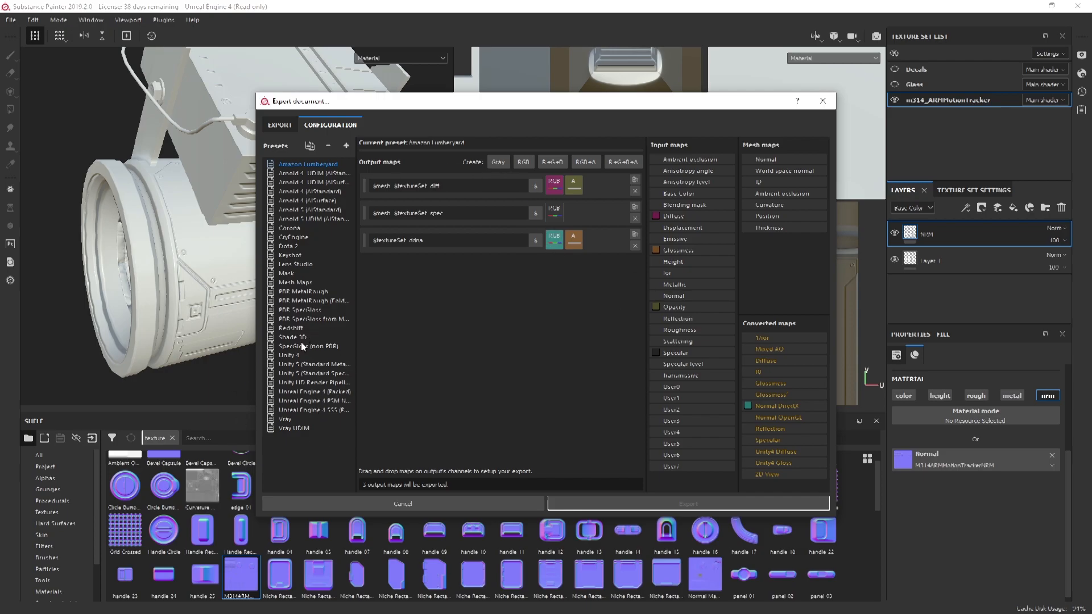
{"action": "left_click", "coordinate": [300, 400]}
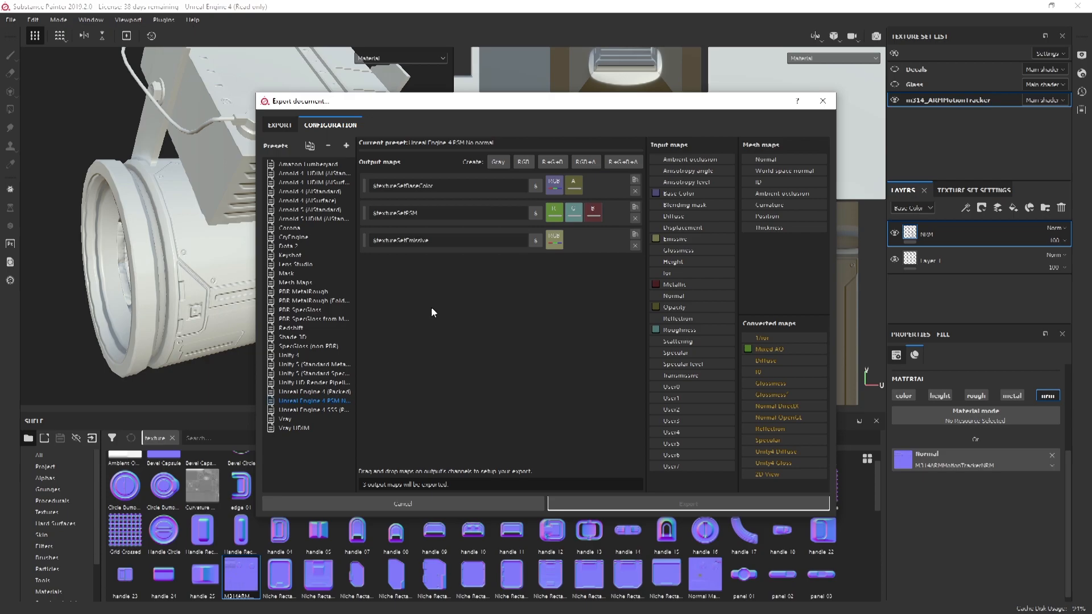
{"action": "left_click", "coordinate": [319, 394]}
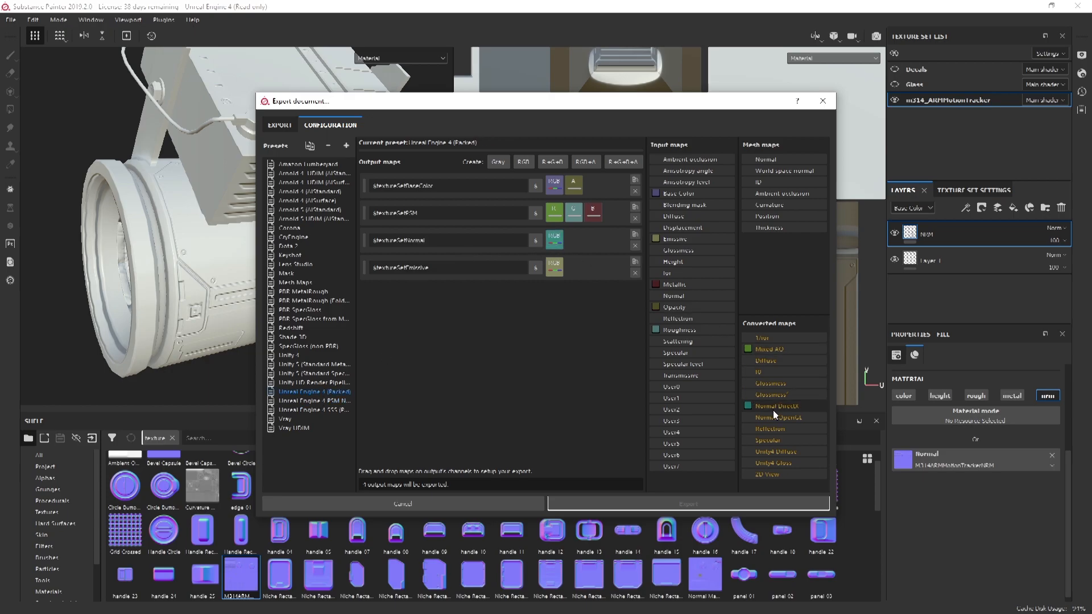
{"action": "left_click", "coordinate": [319, 399]}
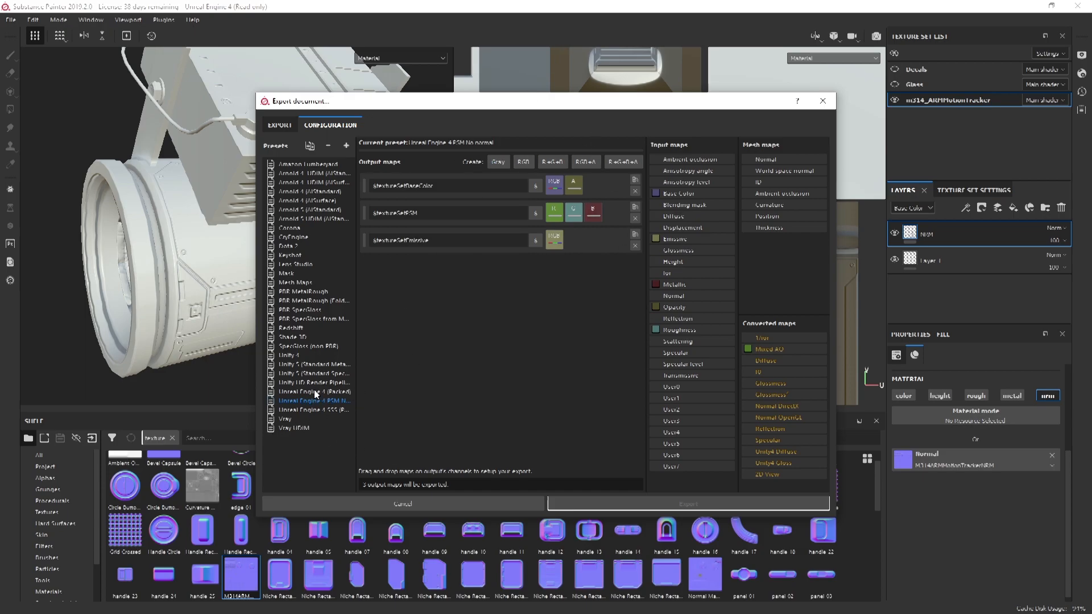
Create a new export preset and name it NormalMapExport
{"action": "left_click", "coordinate": [346, 146]}
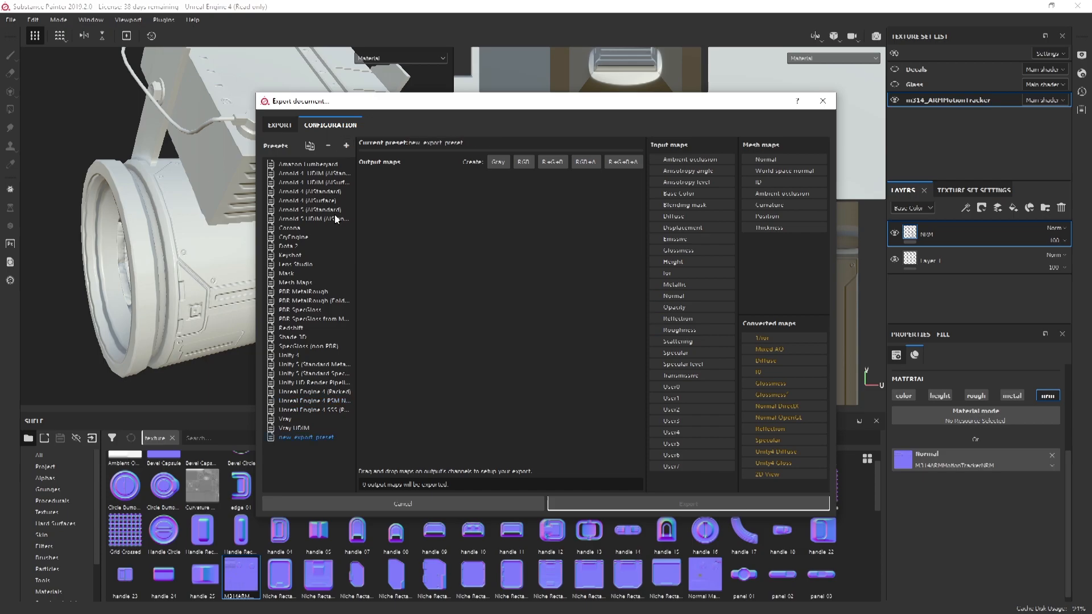
{"action": "right_click", "coordinate": [312, 437]}
{"action": "left_click", "coordinate": [326, 443]}
{"action": "type", "text": "Norma"}
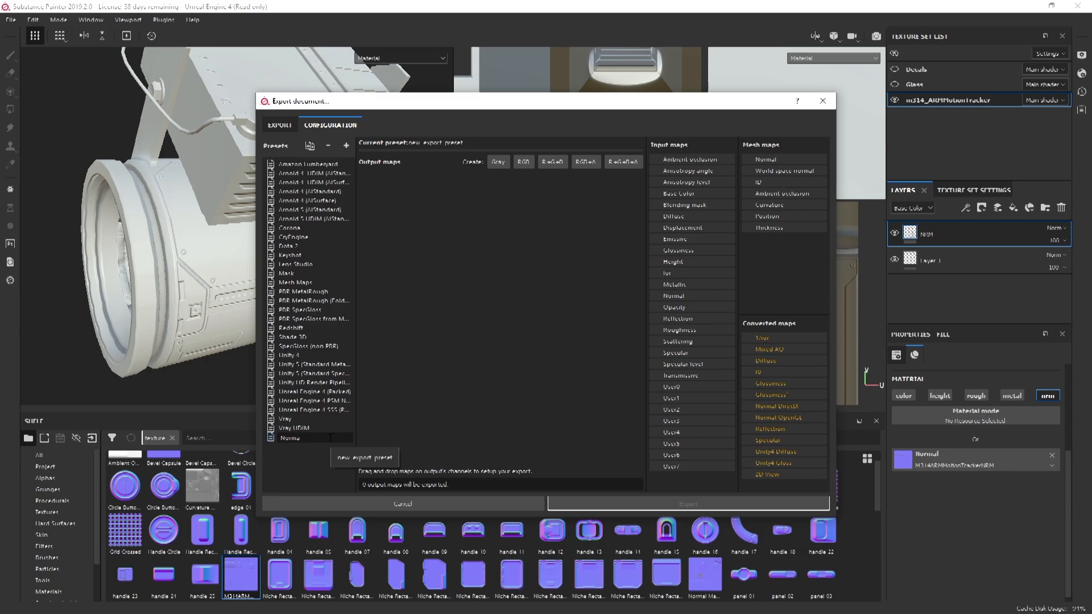
{"action": "type", "text": "lMapExport"}
{"action": "key", "text": "Return"}
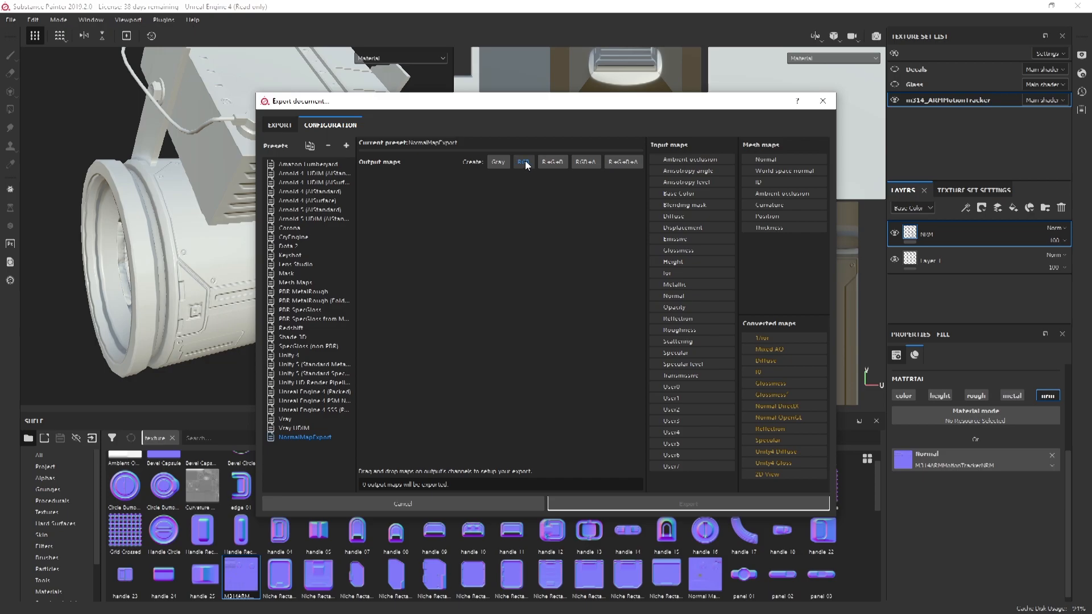
Add a single RGB output map to NormalMapExport and feed it the RGB channels of the Normal DirectX converted map
{"action": "left_click", "coordinate": [547, 162]}
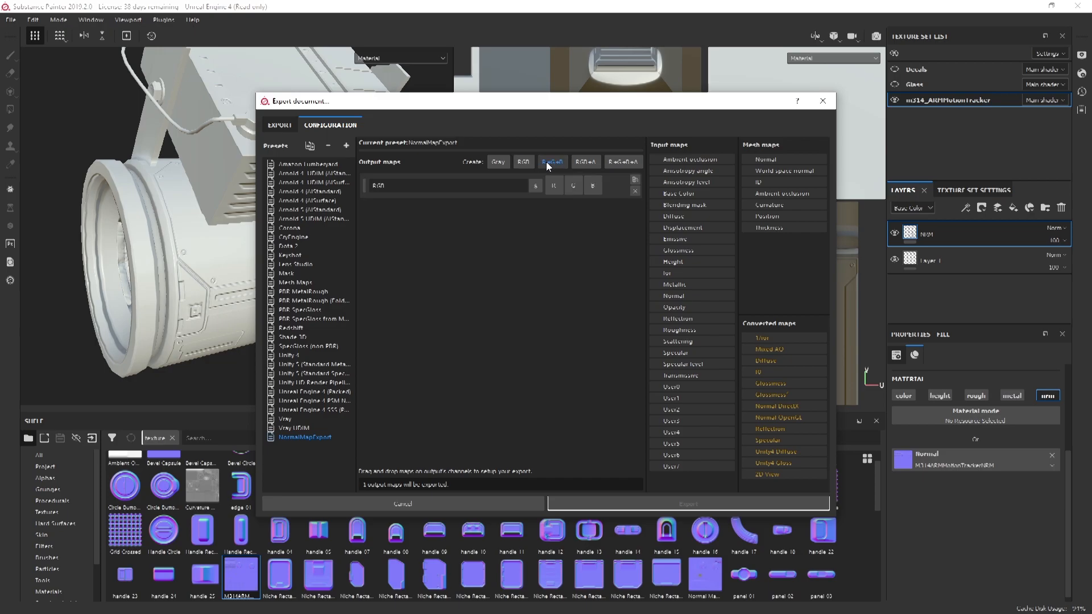
{"action": "left_click", "coordinate": [634, 191]}
{"action": "left_click", "coordinate": [519, 163]}
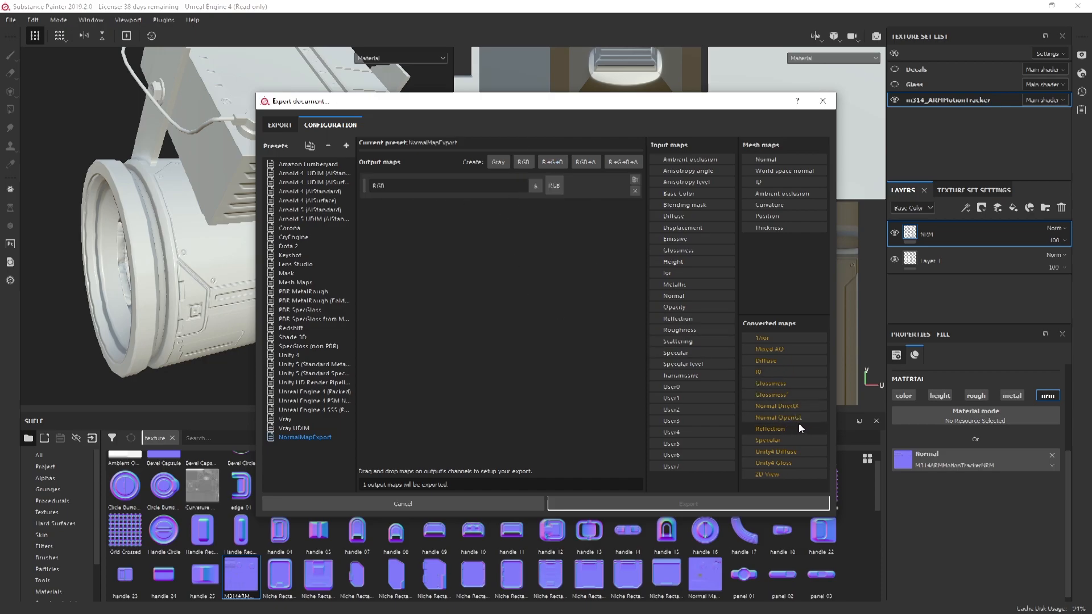
{"action": "left_click_drag", "start_coordinate": [772, 406], "coordinate": [554, 185]}
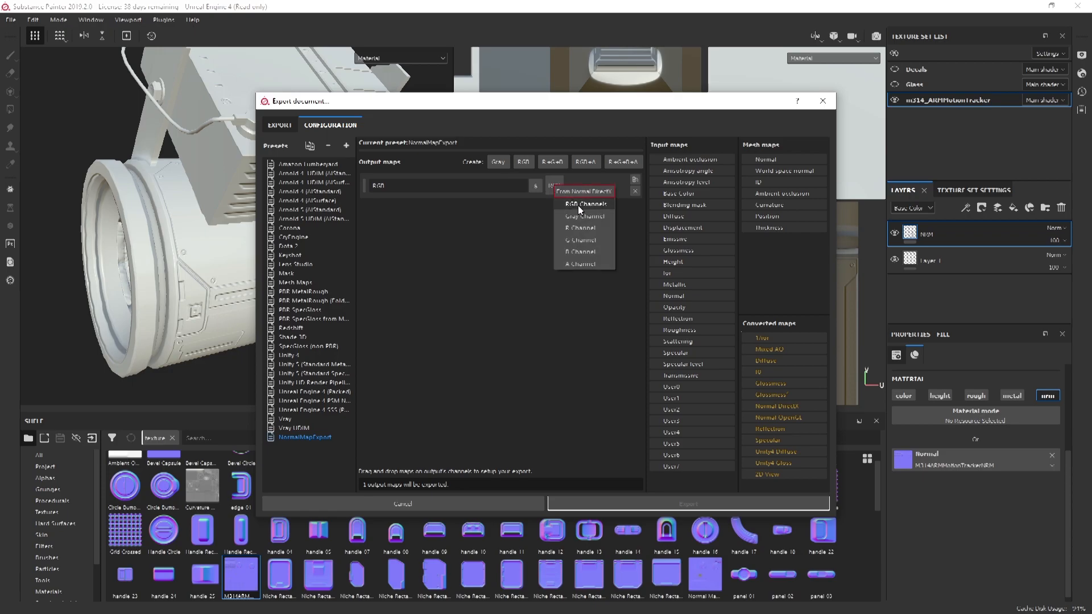
{"action": "left_click", "coordinate": [578, 203]}
Rename the NormalMapExport output map to $textureBake, taking the $texture prefix from the Unreal Engine 4 (Packed) preset
{"action": "double_click", "coordinate": [449, 185]}
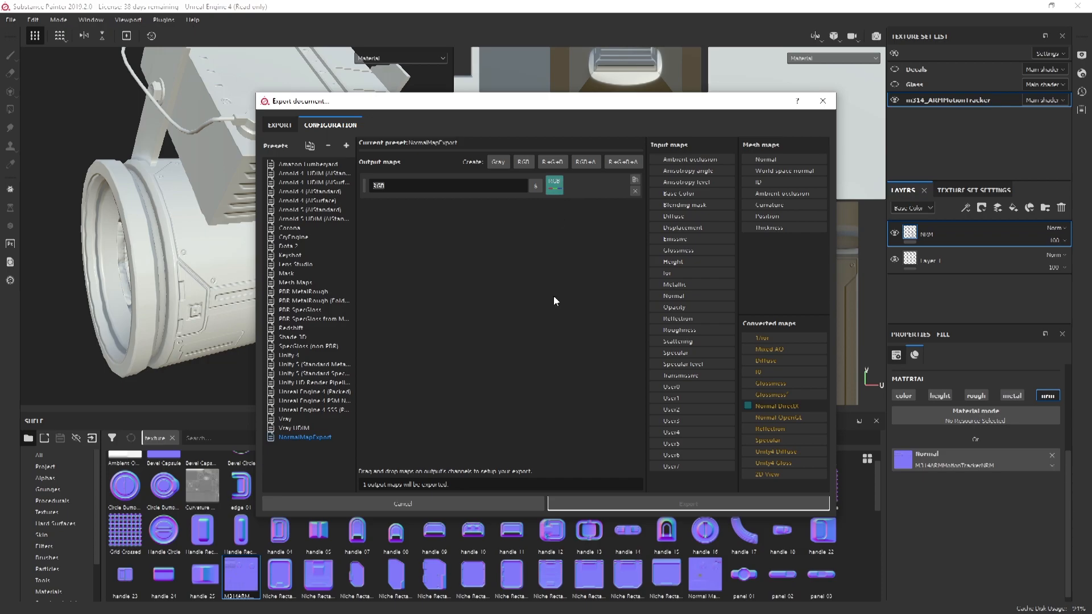
{"action": "left_click", "coordinate": [313, 393]}
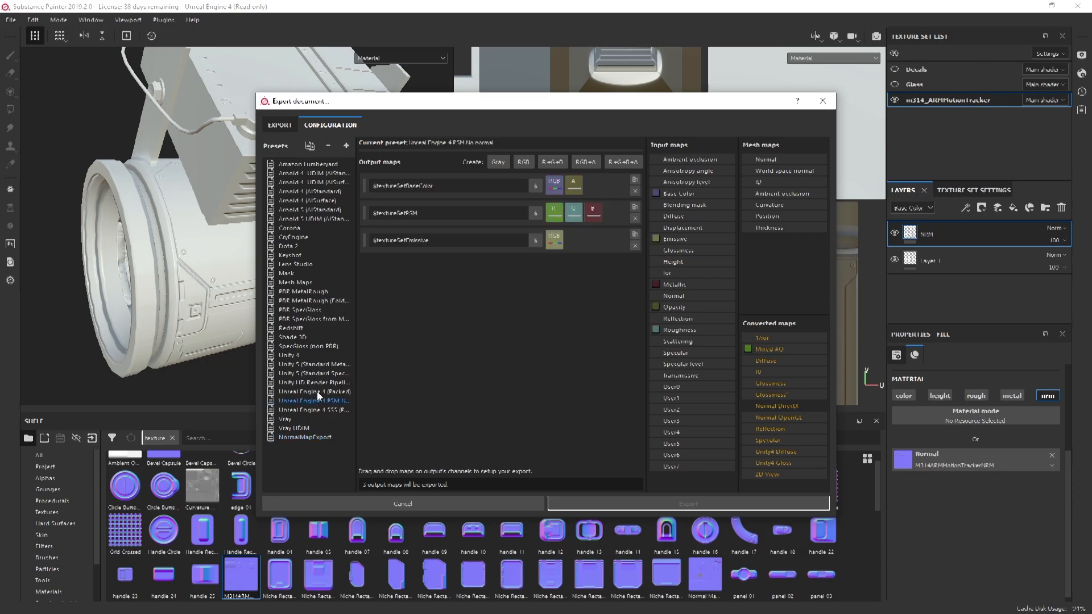
{"action": "left_click_drag", "start_coordinate": [373, 267], "coordinate": [396, 268]}
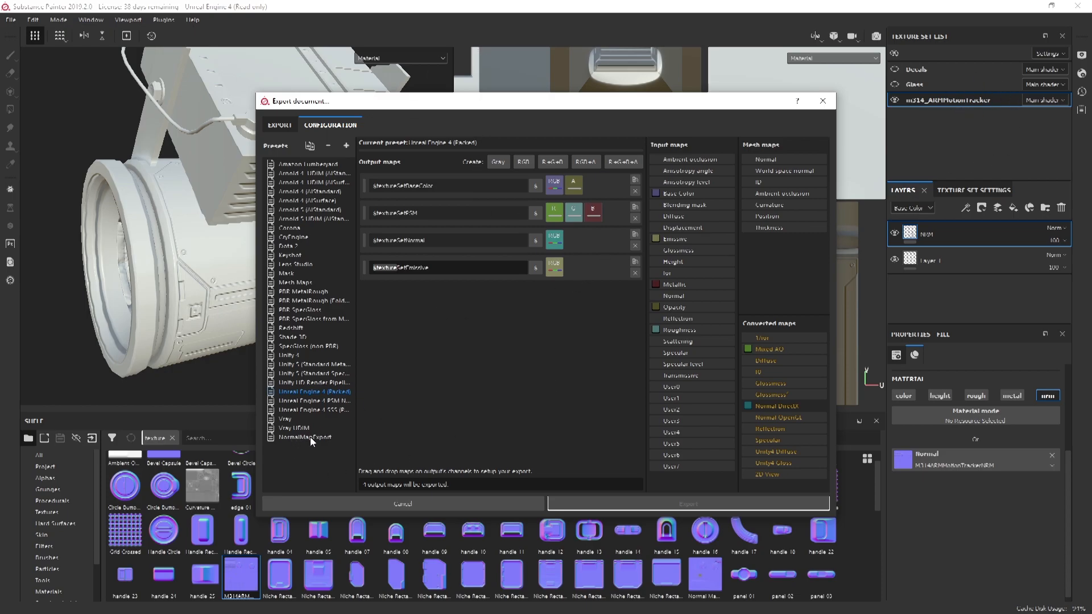
{"action": "left_click", "coordinate": [294, 438]}
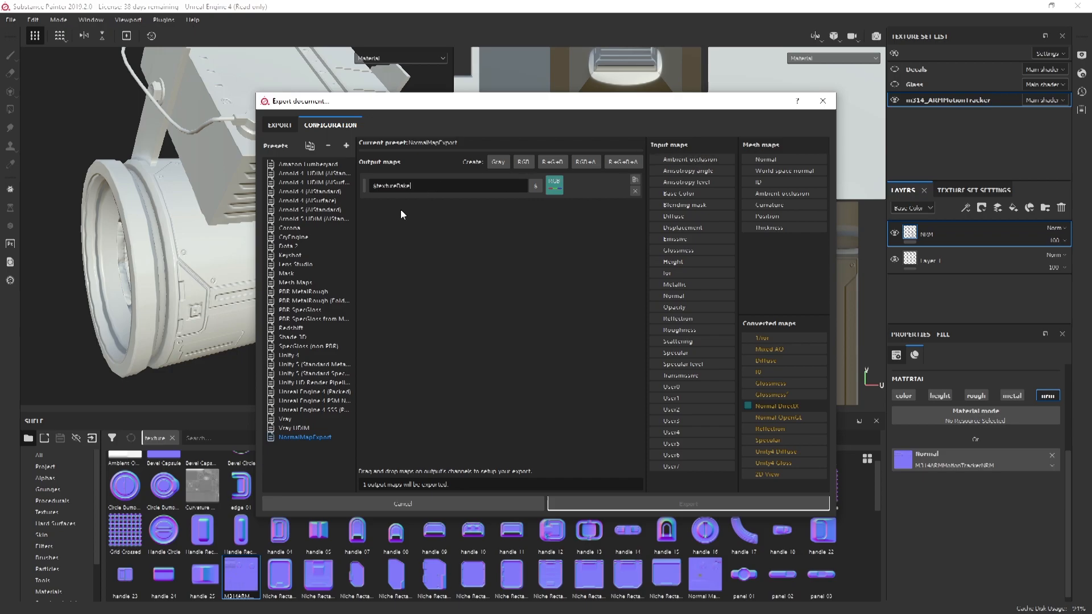
Set the export's common padding to No padding (Passthrough) and its file format to targa
{"action": "left_click", "coordinate": [279, 125]}
{"action": "left_click", "coordinate": [384, 180]}
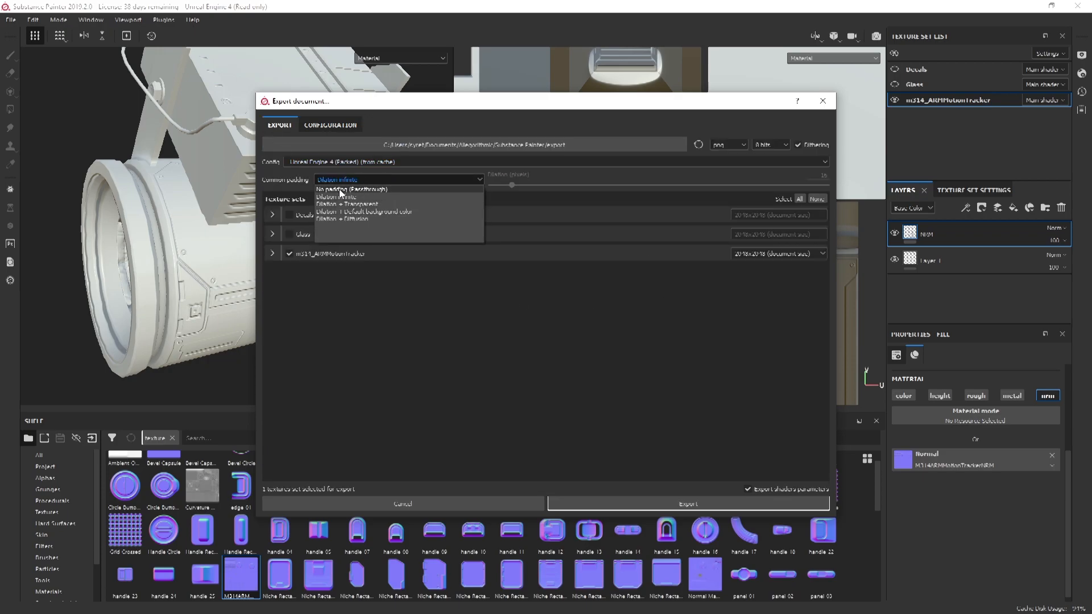
{"action": "left_click", "coordinate": [339, 189]}
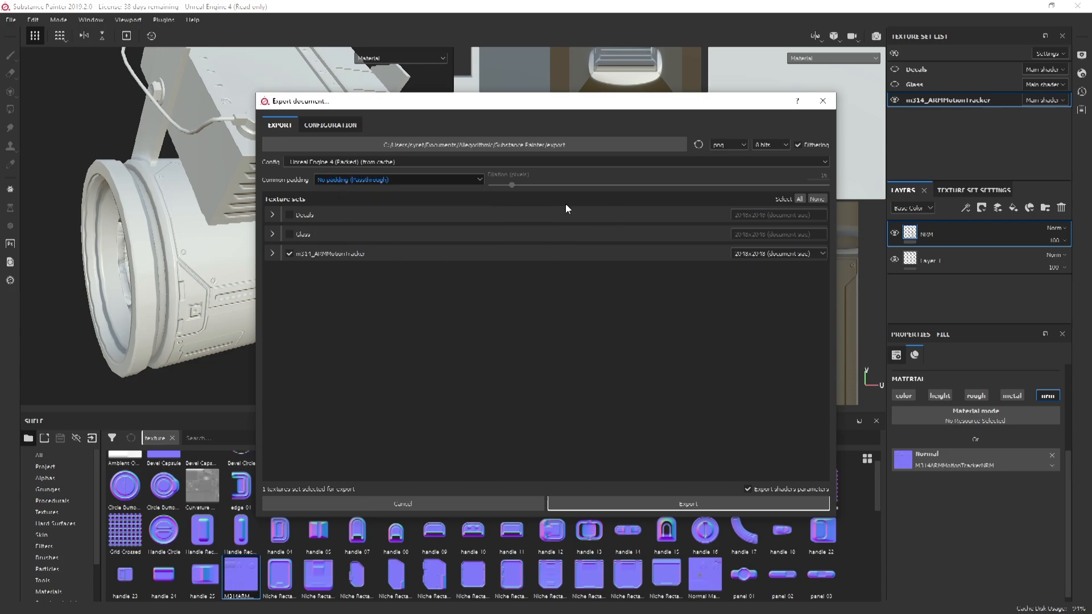
{"action": "left_click", "coordinate": [739, 147]}
{"action": "scroll", "coordinate": [726, 207], "scroll_direction": "down", "scroll_amount": 2}
{"action": "scroll", "coordinate": [727, 207], "scroll_direction": "down", "scroll_amount": 2}
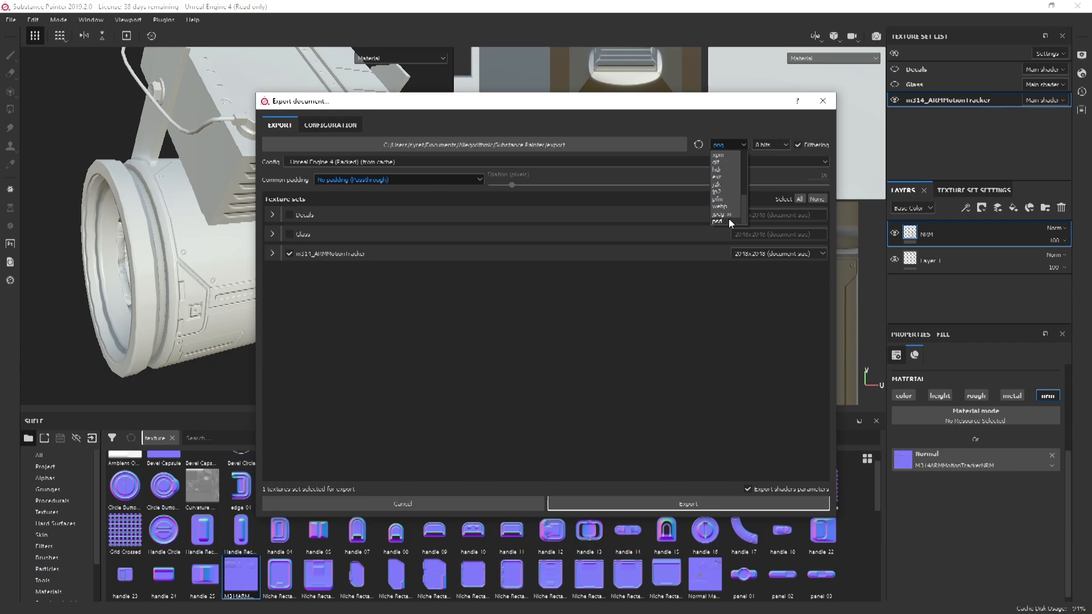
{"action": "scroll", "coordinate": [719, 209], "scroll_direction": "up", "scroll_amount": 1}
{"action": "left_click", "coordinate": [721, 157]}
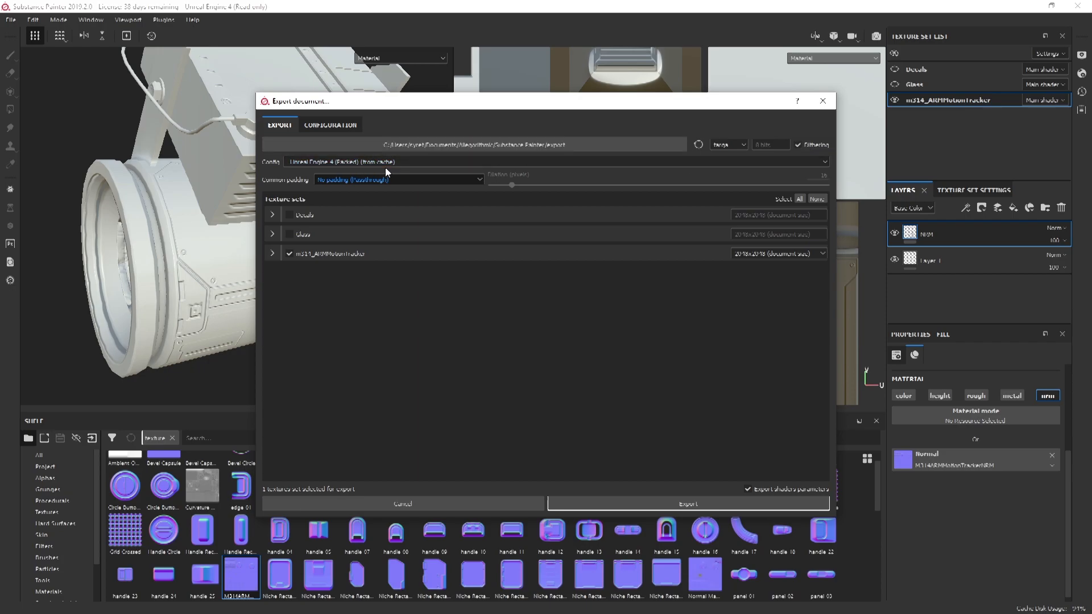
Export the m314_ARMMotionTracker texture set to the Desktop folder using the NormalMapExport configuration
{"action": "left_click", "coordinate": [402, 162]}
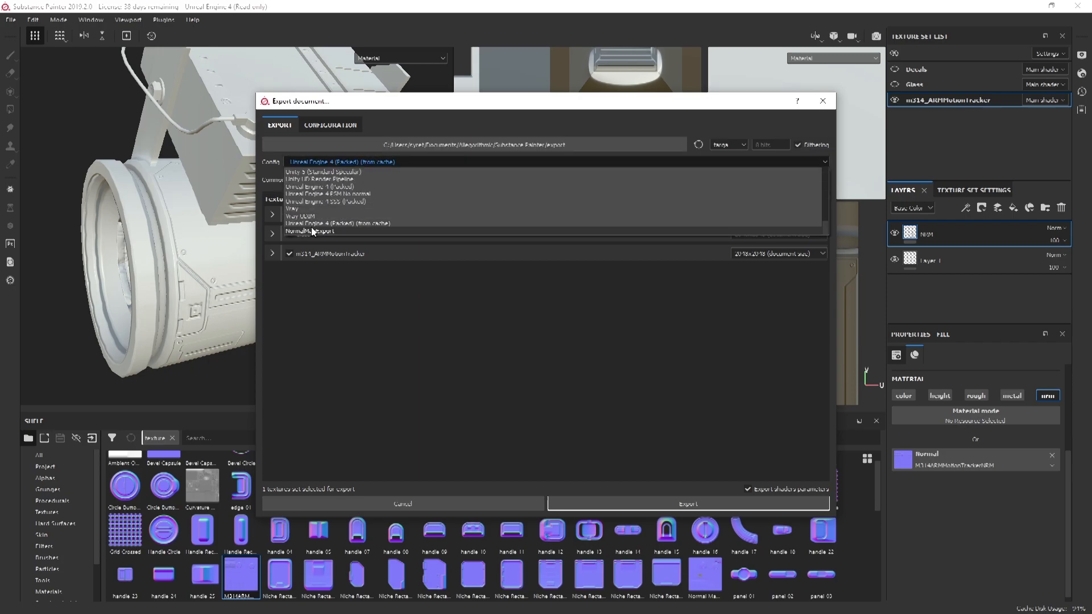
{"action": "left_click", "coordinate": [311, 230]}
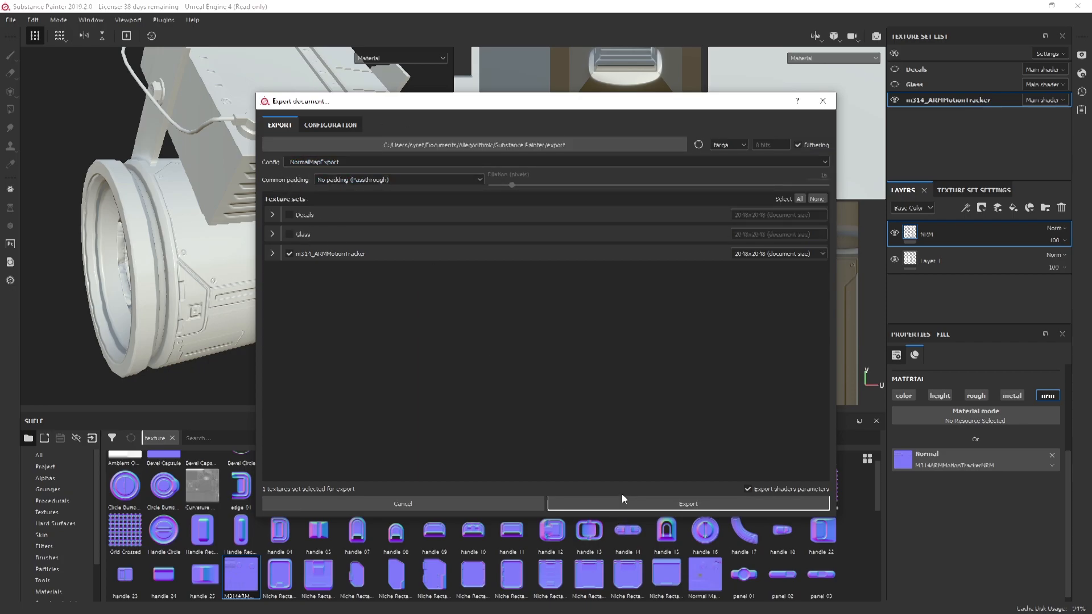
{"action": "left_click", "coordinate": [524, 145]}
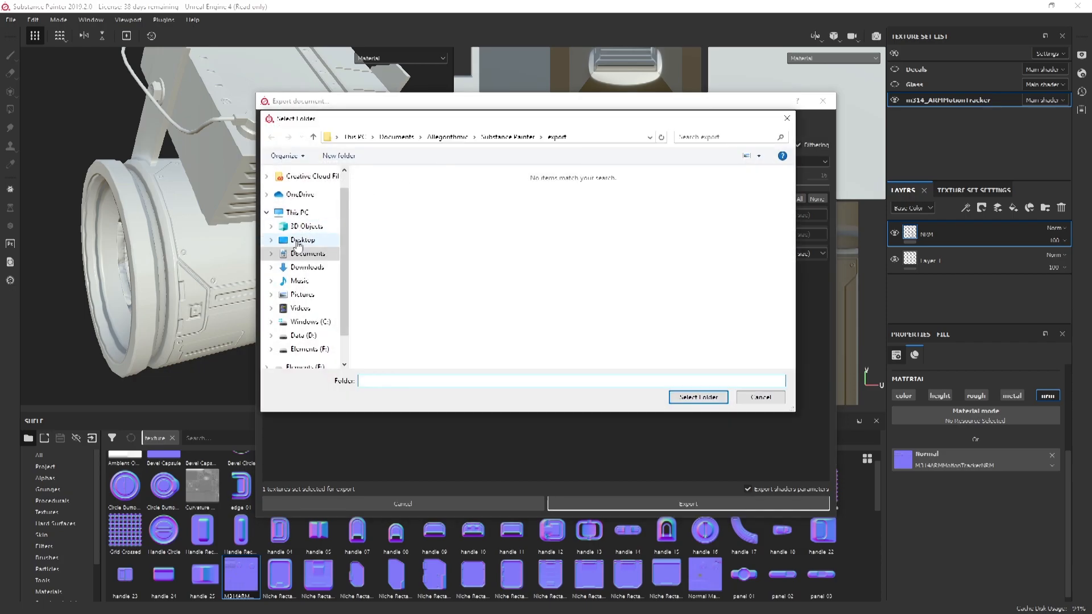
{"action": "left_click", "coordinate": [301, 240]}
{"action": "left_click", "coordinate": [698, 397]}
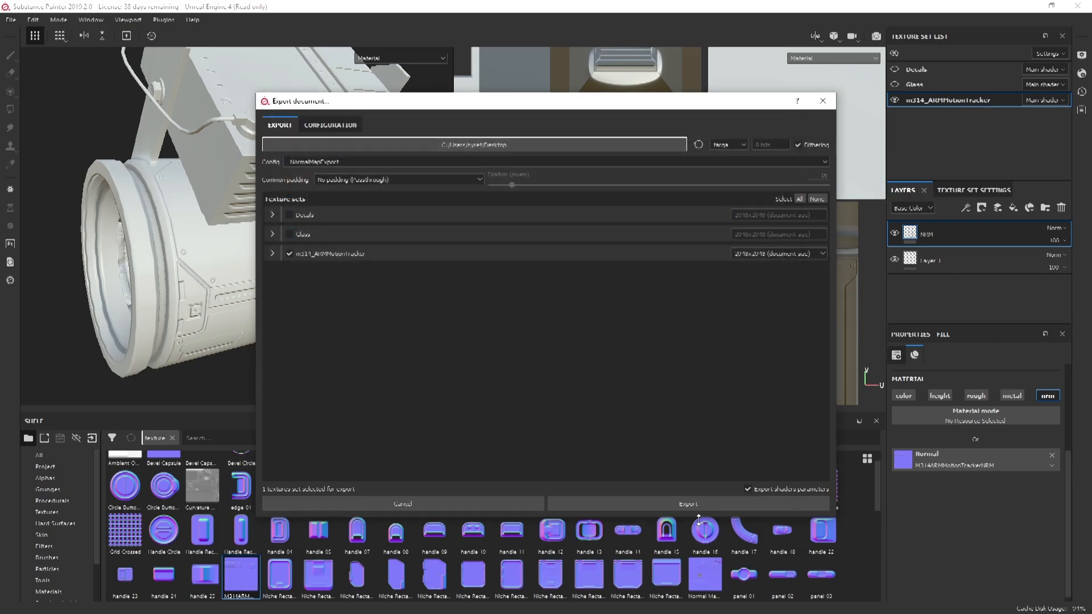
{"action": "left_click", "coordinate": [702, 504]}
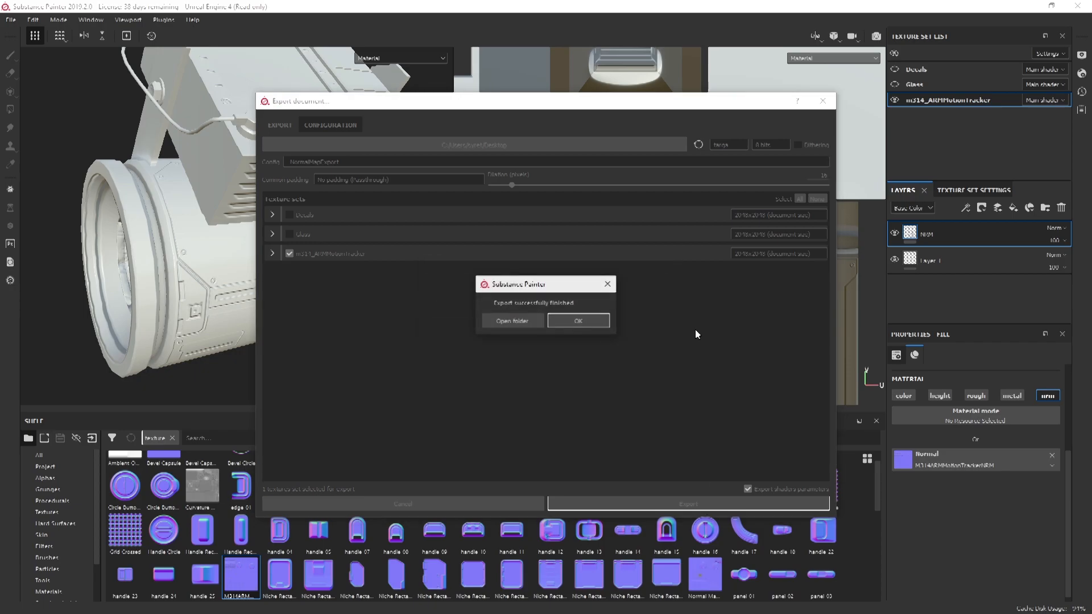
{"action": "left_click", "coordinate": [585, 319]}
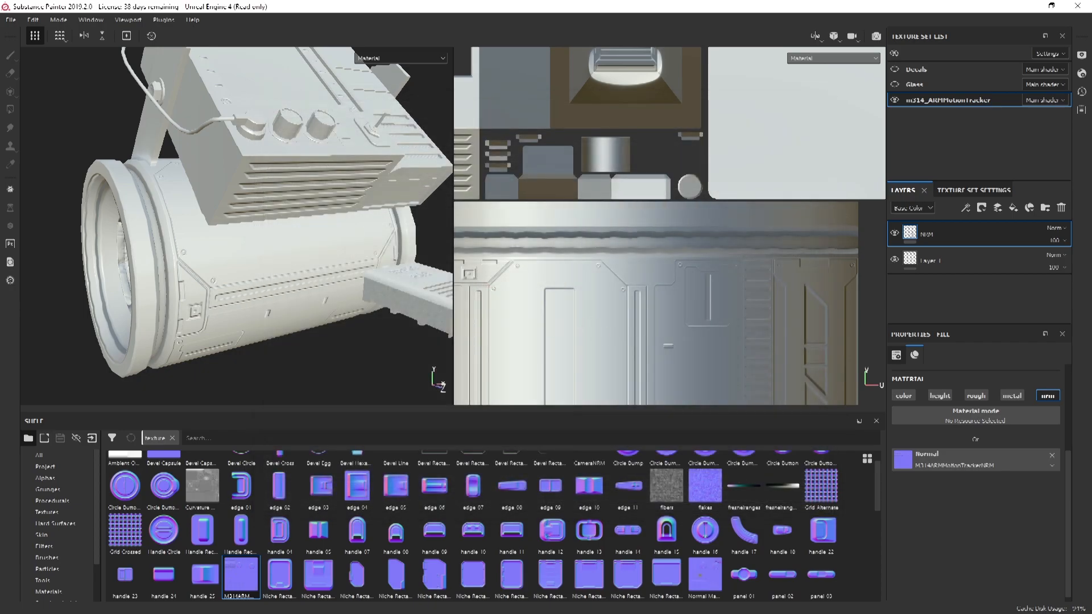
Replace the $texture prefix of the NormalMapExport output name with $textureSet from Unreal Engine 4 (Packed), and export m314_ARMMotionTracker again
{"action": "key", "text": "ctrl+shift+e"}
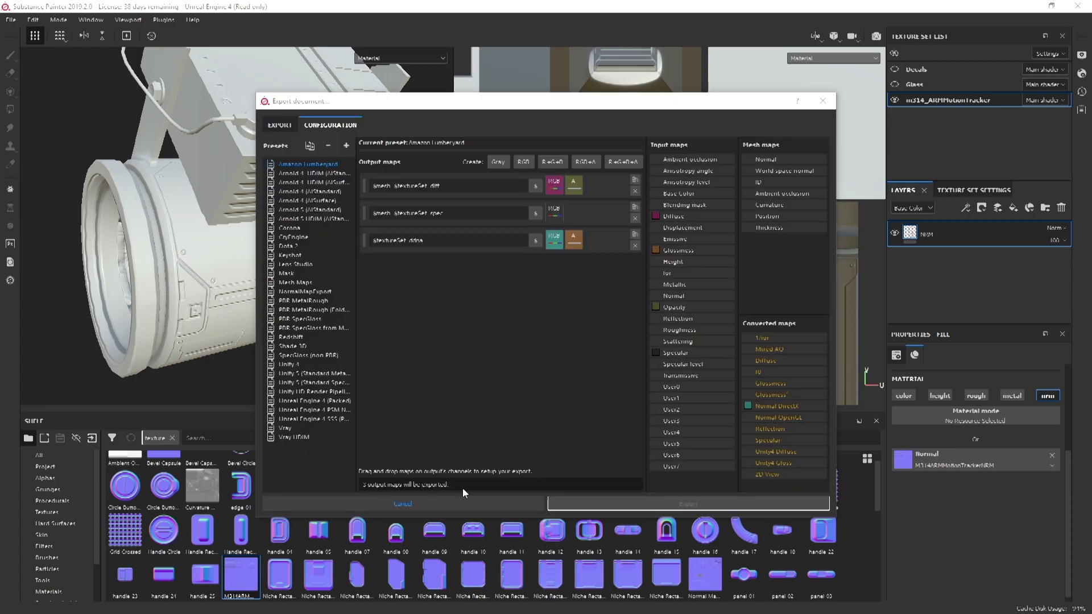
{"action": "left_click", "coordinate": [319, 291]}
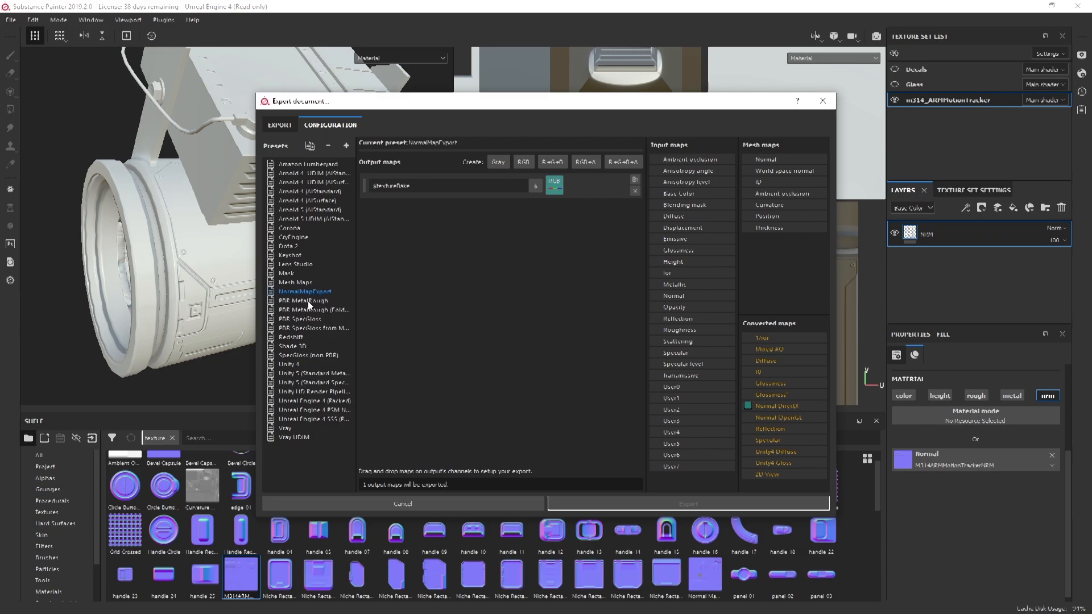
{"action": "left_click", "coordinate": [314, 401]}
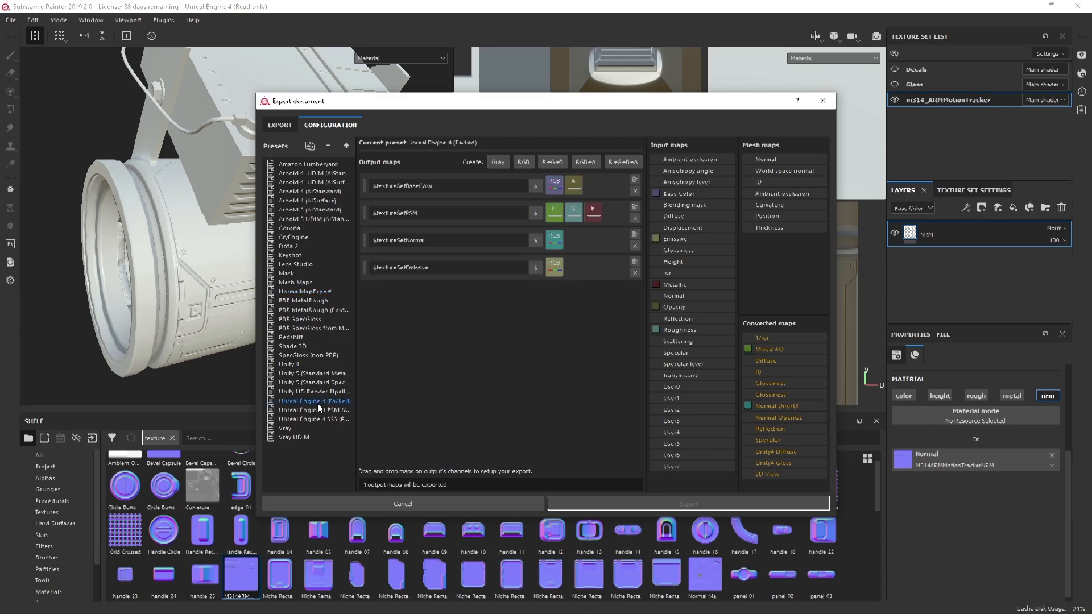
{"action": "left_click_drag", "start_coordinate": [408, 212], "coordinate": [365, 213]}
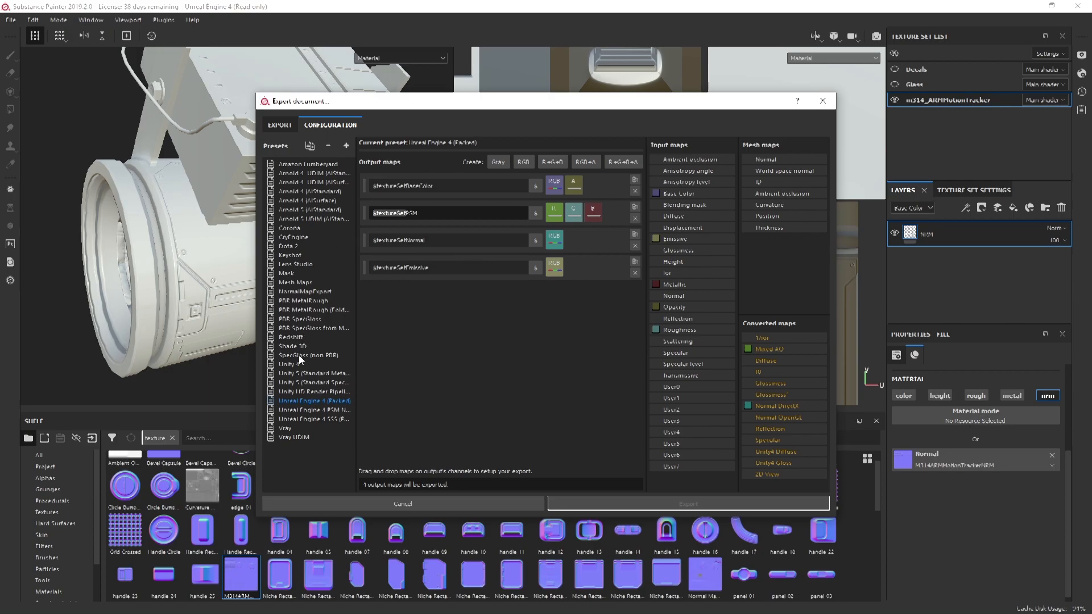
{"action": "left_click", "coordinate": [308, 291]}
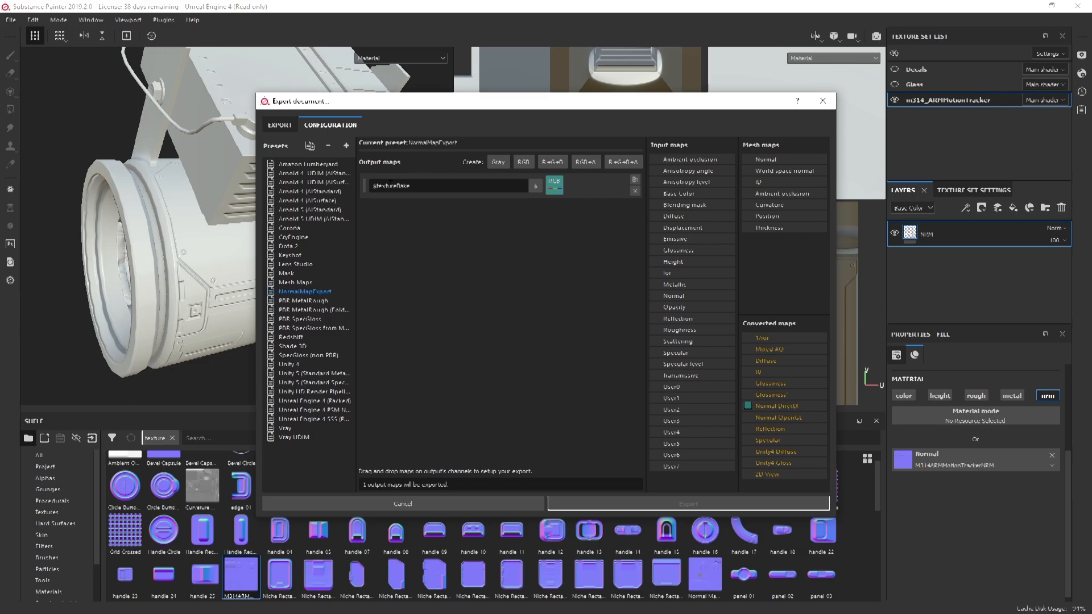
{"action": "left_click_drag", "start_coordinate": [397, 185], "coordinate": [369, 186]}
{"action": "left_click", "coordinate": [280, 125]}
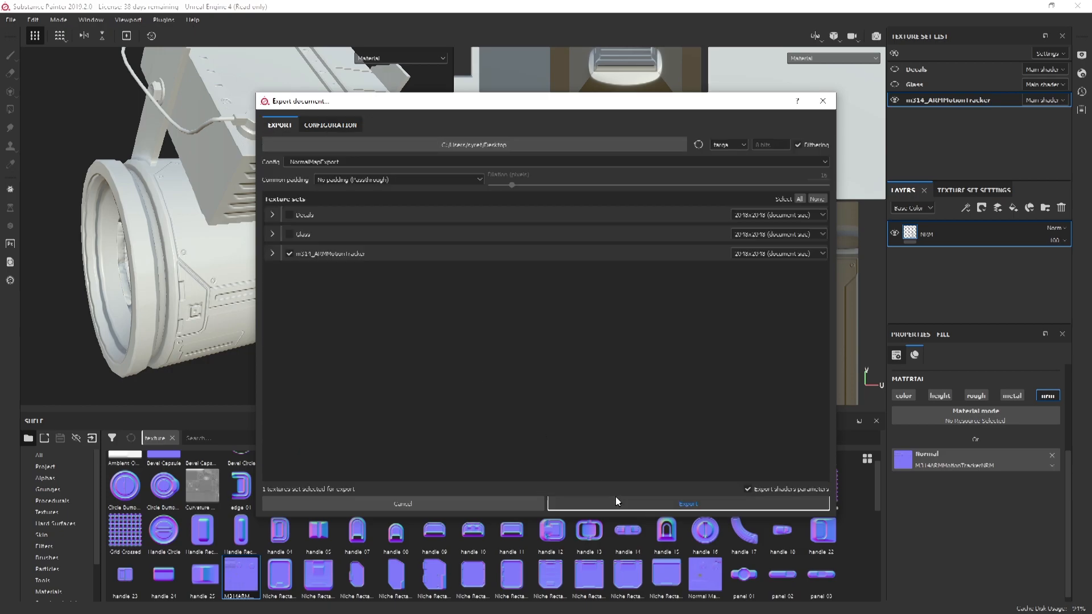
{"action": "left_click", "coordinate": [613, 502]}
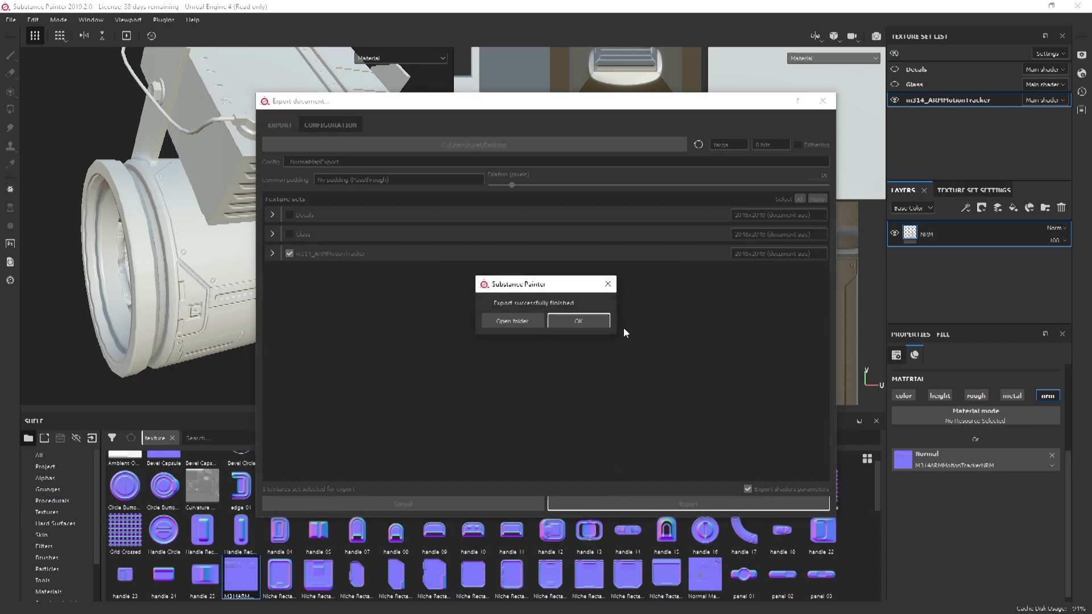
Close the finished export message, switch to Photoshop and open the exported m314_ARMMotionTrackerBake.tga file
{"action": "left_click", "coordinate": [591, 326]}
{"action": "key", "text": "alt+Tab"}
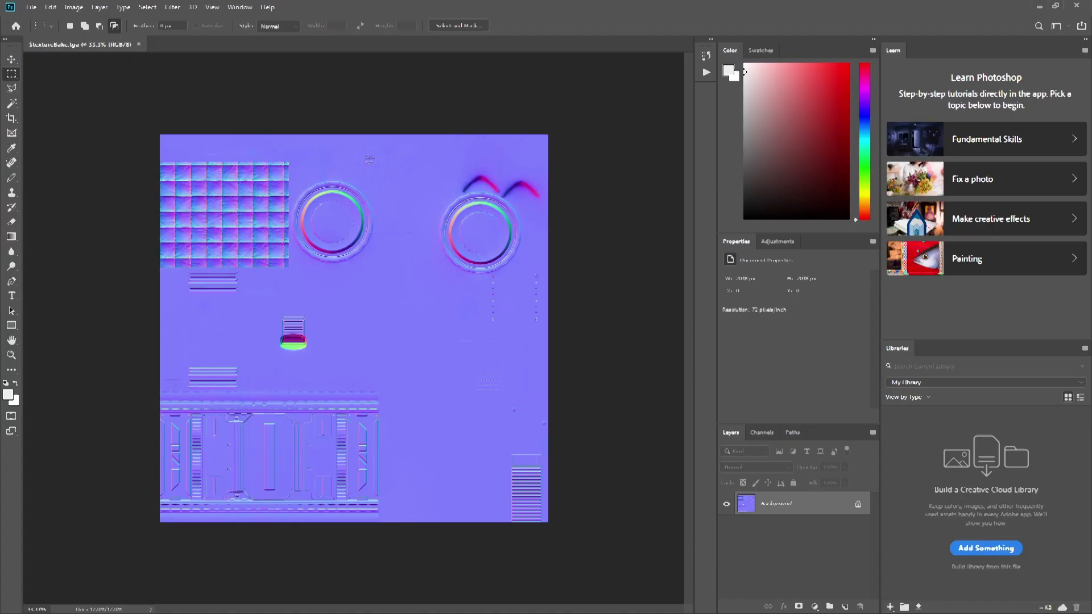
{"action": "left_click", "coordinate": [31, 8]}
{"action": "left_click", "coordinate": [41, 30]}
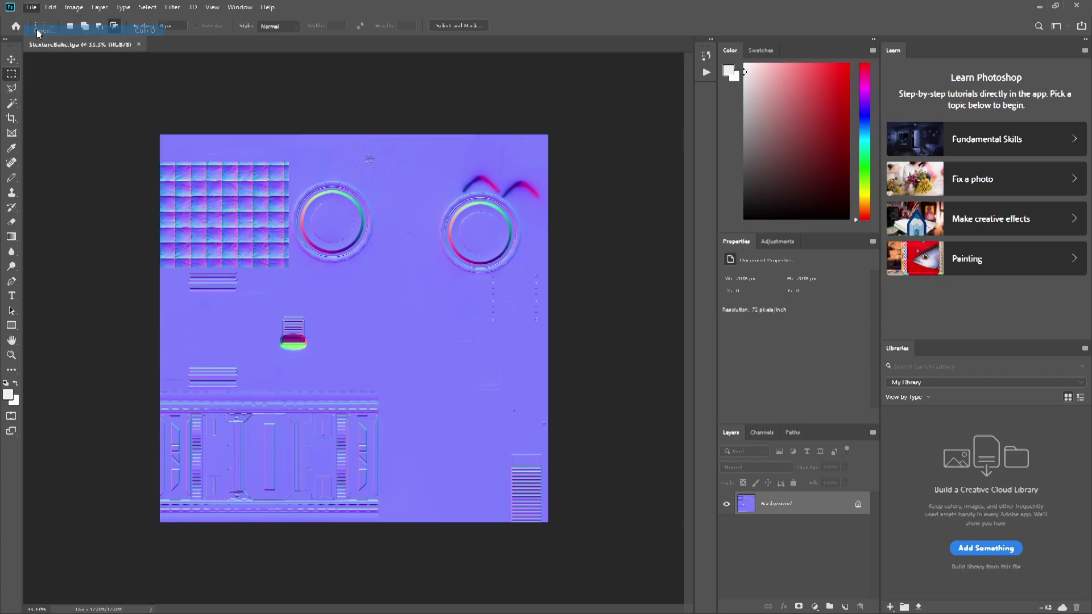
{"action": "double_click", "coordinate": [389, 95]}
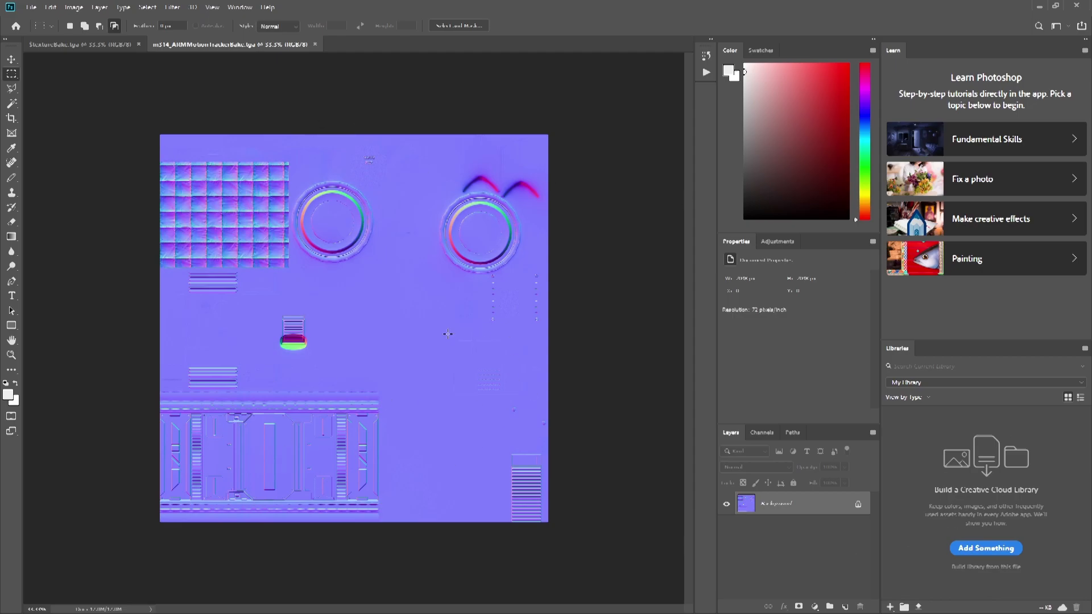
Select the wavy band directly above the large panel details with a rectangular marquee reaching the texture's left edge
{"action": "scroll", "coordinate": [370, 443], "scroll_direction": "up", "scroll_amount": 8, "text": "alt"}
{"action": "scroll", "coordinate": [413, 469], "scroll_direction": "up", "scroll_amount": 10, "text": "alt"}
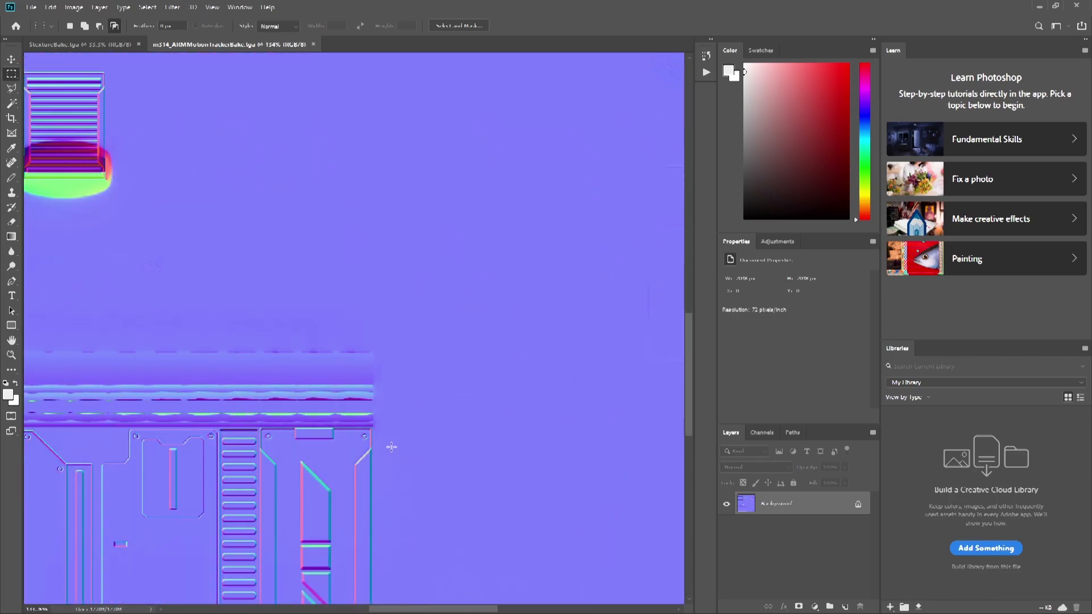
{"action": "scroll", "coordinate": [358, 422], "scroll_direction": "down", "scroll_amount": 8, "text": "alt"}
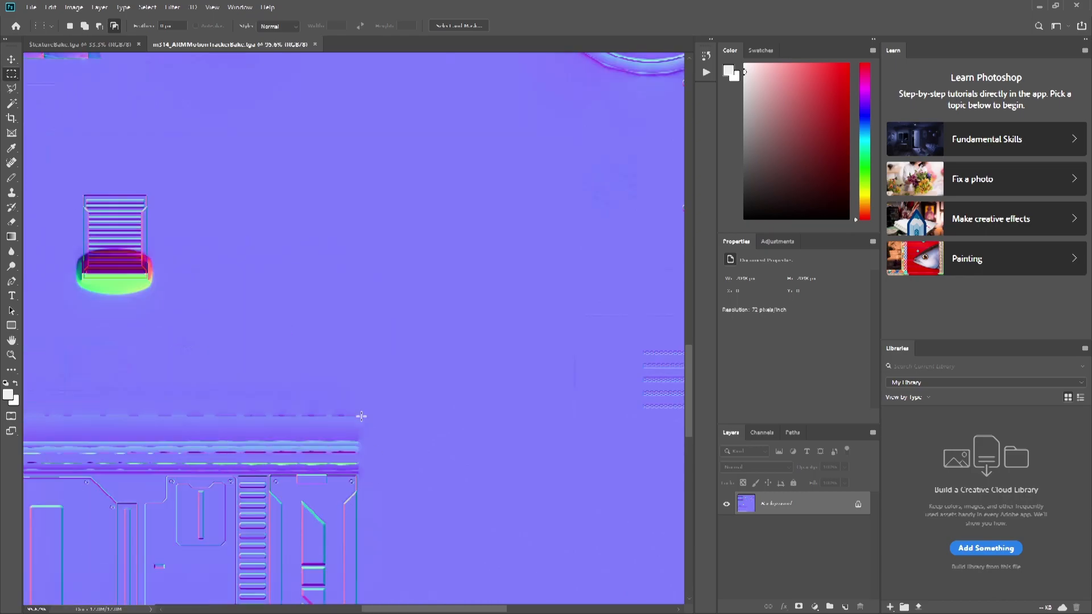
{"action": "scroll", "coordinate": [347, 400], "scroll_direction": "down", "scroll_amount": 3}
{"action": "scroll", "coordinate": [347, 400], "scroll_direction": "up", "scroll_amount": 6, "text": "alt"}
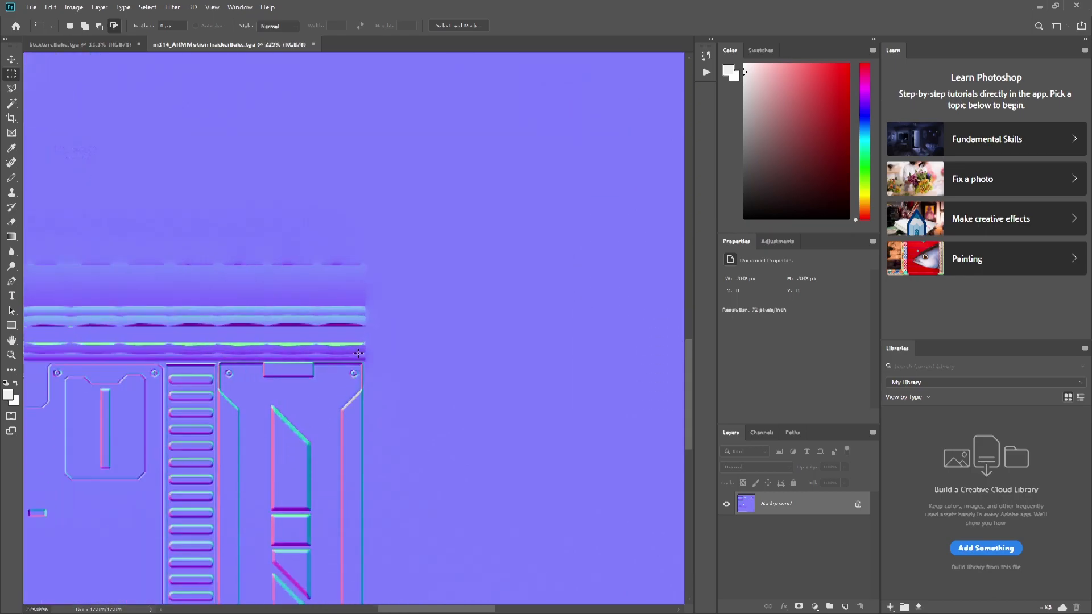
{"action": "scroll", "coordinate": [360, 329], "scroll_direction": "down", "scroll_amount": 4, "text": "alt"}
{"action": "scroll", "coordinate": [364, 352], "scroll_direction": "up", "scroll_amount": 6, "text": "alt"}
{"action": "left_click_drag", "start_coordinate": [365, 352], "coordinate": [442, 199]}
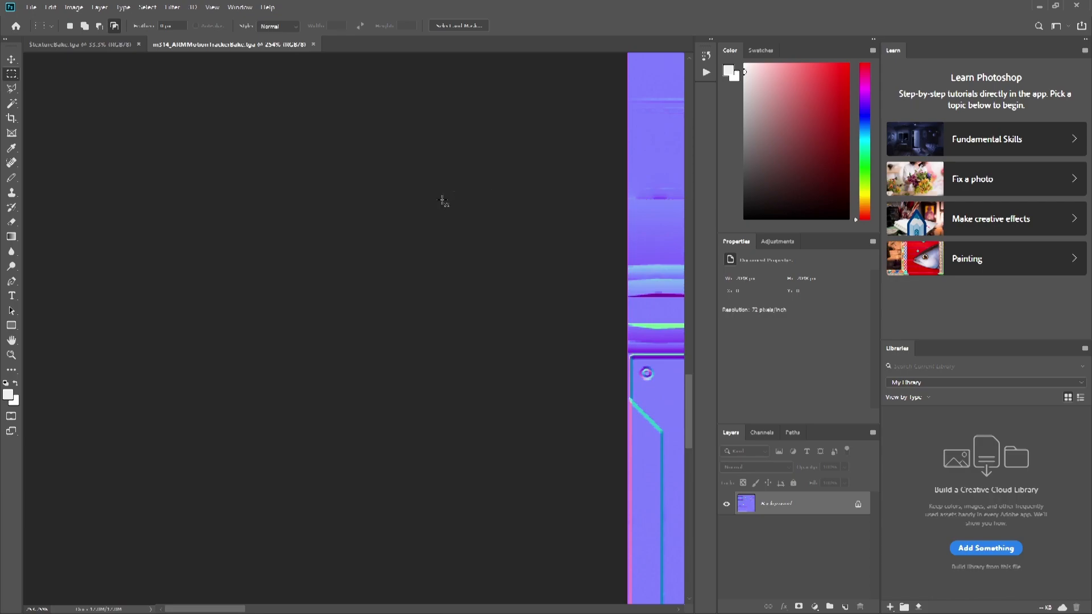
Unlock the background layer, sample the flat normal blue from a clean area, and fill the selected band above the panels with it
{"action": "left_click", "coordinate": [859, 504]}
{"action": "key", "text": "b"}
{"action": "scroll", "coordinate": [594, 343], "scroll_direction": "down", "scroll_amount": 5, "text": "alt"}
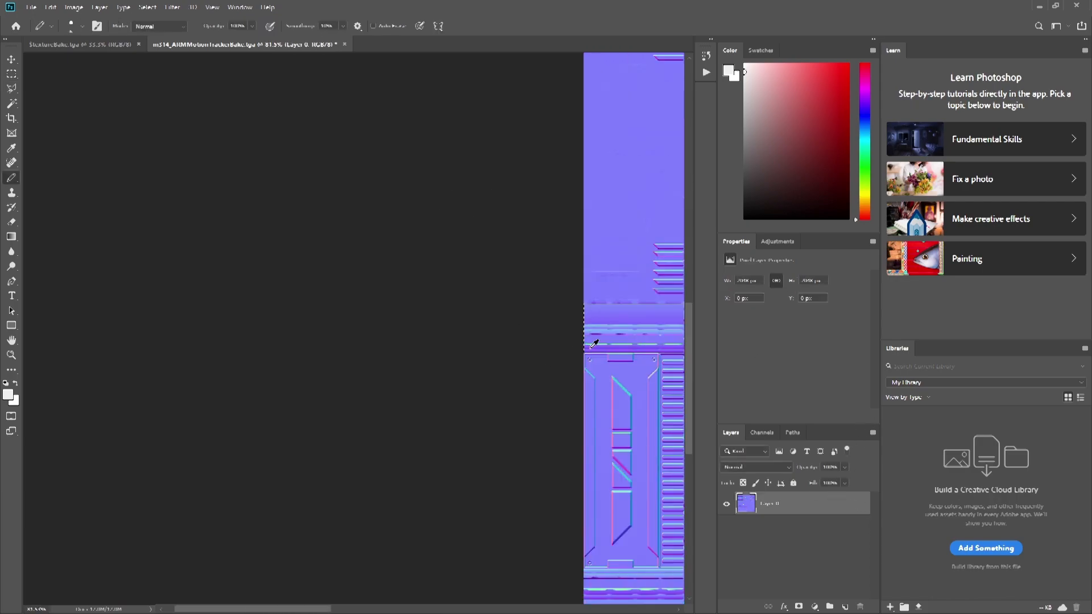
{"action": "scroll", "coordinate": [594, 344], "scroll_direction": "up", "scroll_amount": 3, "text": "alt"}
{"action": "left_click", "coordinate": [650, 103], "text": "alt"}
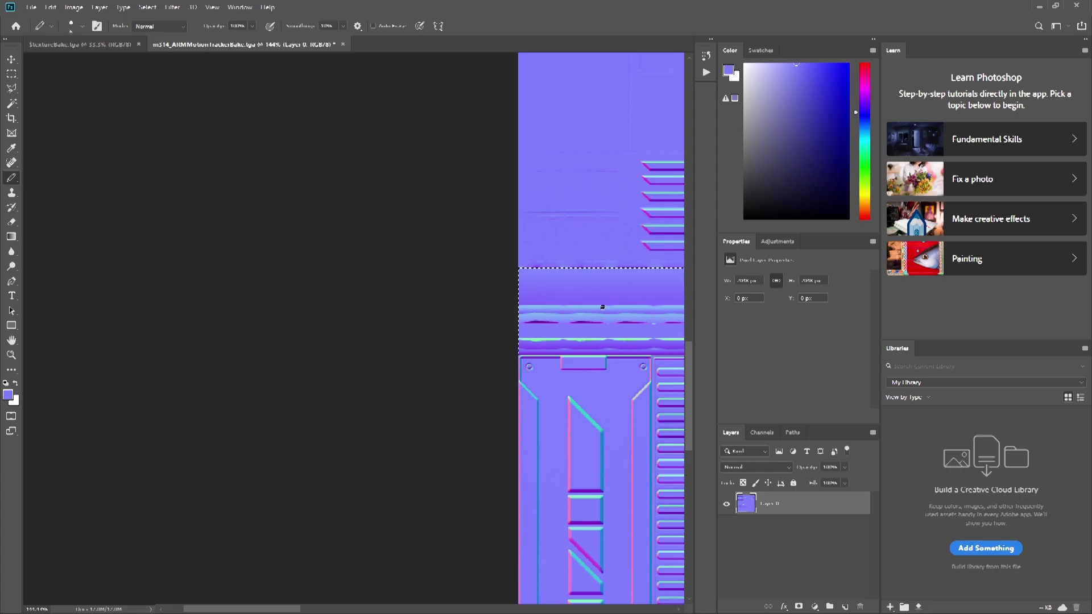
{"action": "scroll", "coordinate": [615, 293], "scroll_direction": "down", "scroll_amount": 5, "text": "alt"}
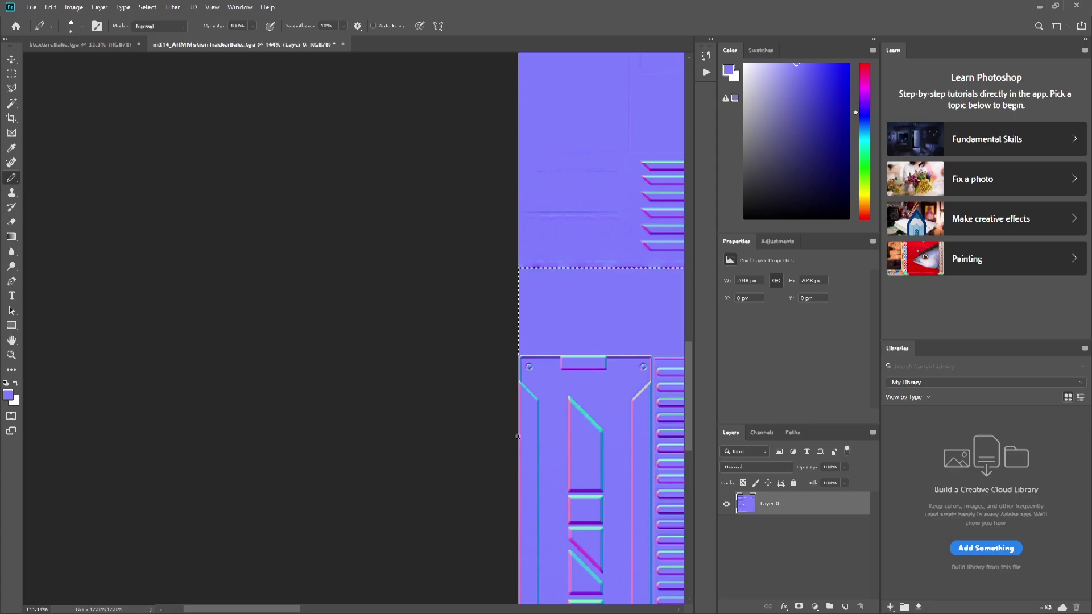
Stretch the filled band upward with Free Transform to cover the leftover dashed line above it
{"action": "scroll", "coordinate": [199, 402], "scroll_direction": "up", "scroll_amount": 5, "text": "alt"}
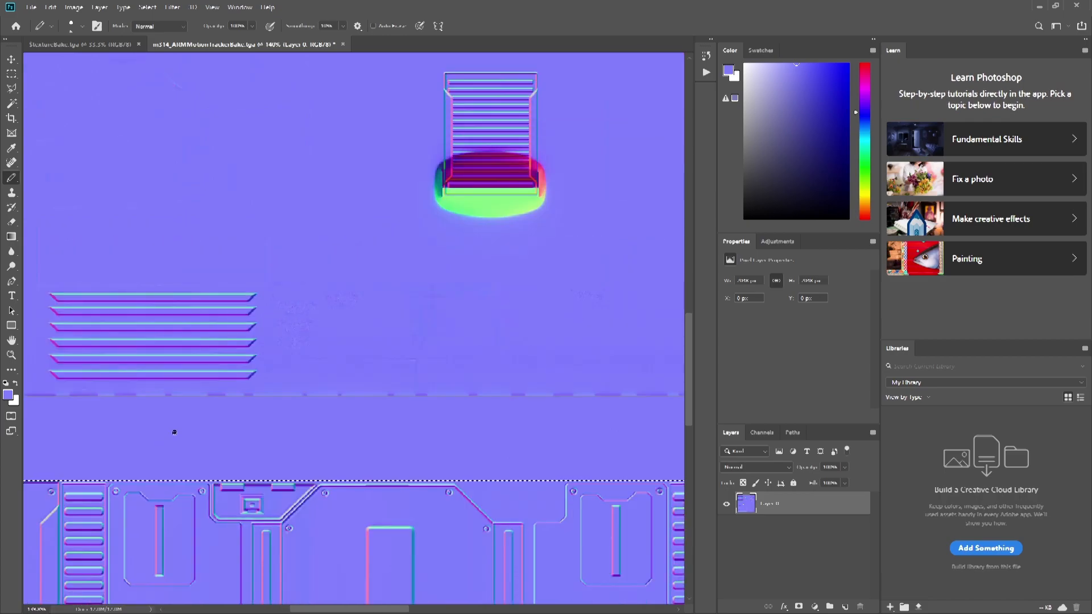
{"action": "key", "text": "ctrl+t"}
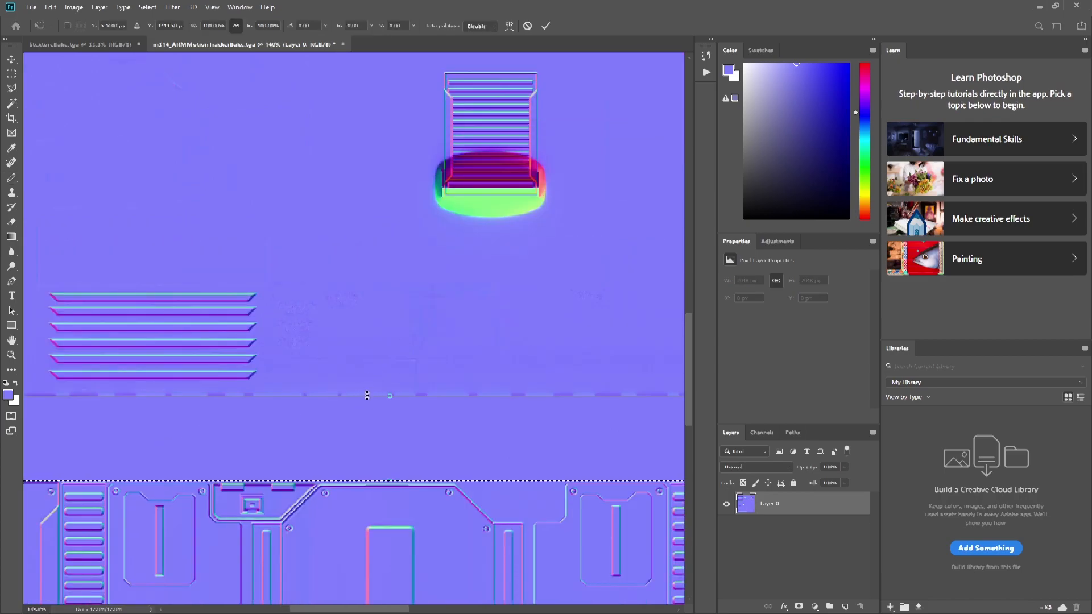
{"action": "left_click_drag", "start_coordinate": [367, 481], "coordinate": [369, 384]}
{"action": "key", "text": "Return"}
{"action": "key", "text": "b"}
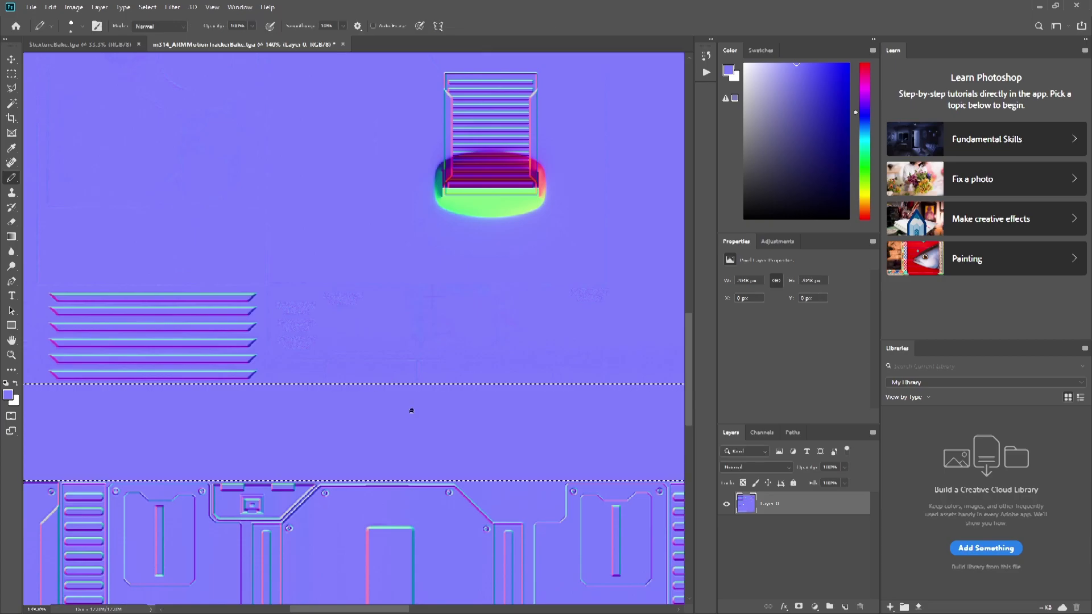
Select the wavy band below the panel details with a rectangular marquee and fill it with the sampled flat normal blue
{"action": "scroll", "coordinate": [411, 411], "scroll_direction": "down", "scroll_amount": 3}
{"action": "scroll", "coordinate": [411, 411], "scroll_direction": "down", "scroll_amount": 5, "text": "alt"}
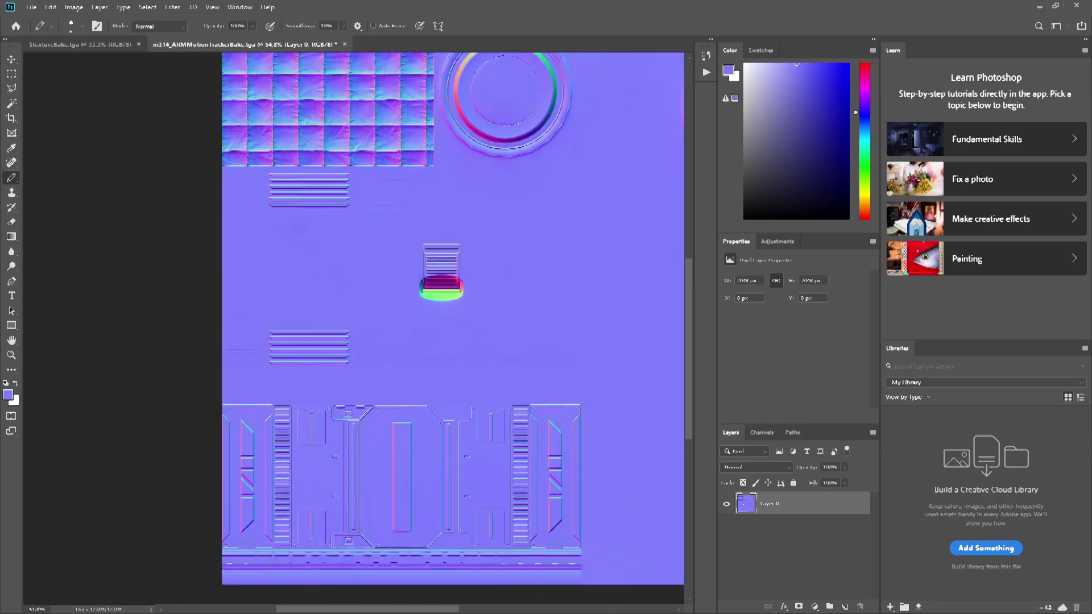
{"action": "scroll", "coordinate": [591, 567], "scroll_direction": "up", "scroll_amount": 1, "text": "alt"}
{"action": "scroll", "coordinate": [591, 567], "scroll_direction": "up", "scroll_amount": 3, "text": "alt"}
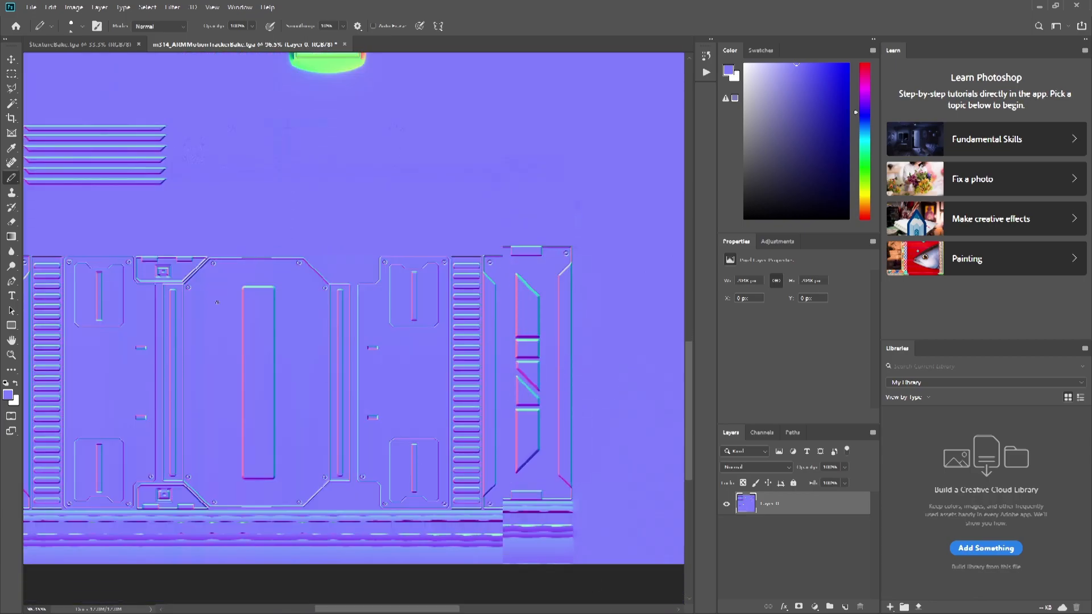
{"action": "scroll", "coordinate": [326, 386], "scroll_direction": "down", "scroll_amount": 1}
{"action": "left_click", "coordinate": [10, 74]}
{"action": "scroll", "coordinate": [622, 526], "scroll_direction": "up", "scroll_amount": 3, "text": "alt"}
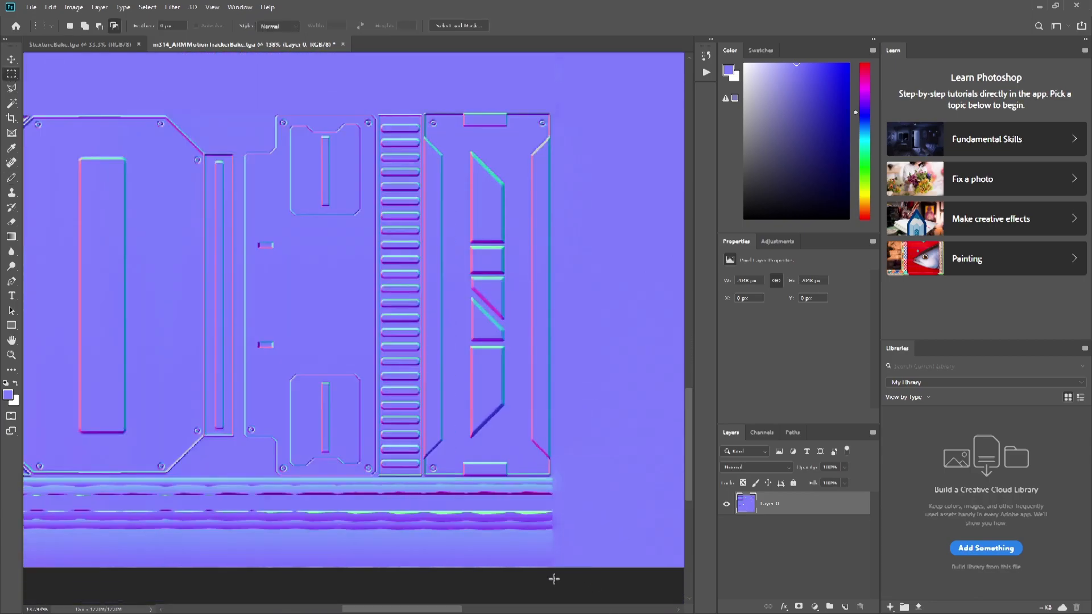
{"action": "scroll", "coordinate": [560, 572], "scroll_direction": "up", "scroll_amount": 3}
{"action": "scroll", "coordinate": [564, 577], "scroll_direction": "down", "scroll_amount": 4}
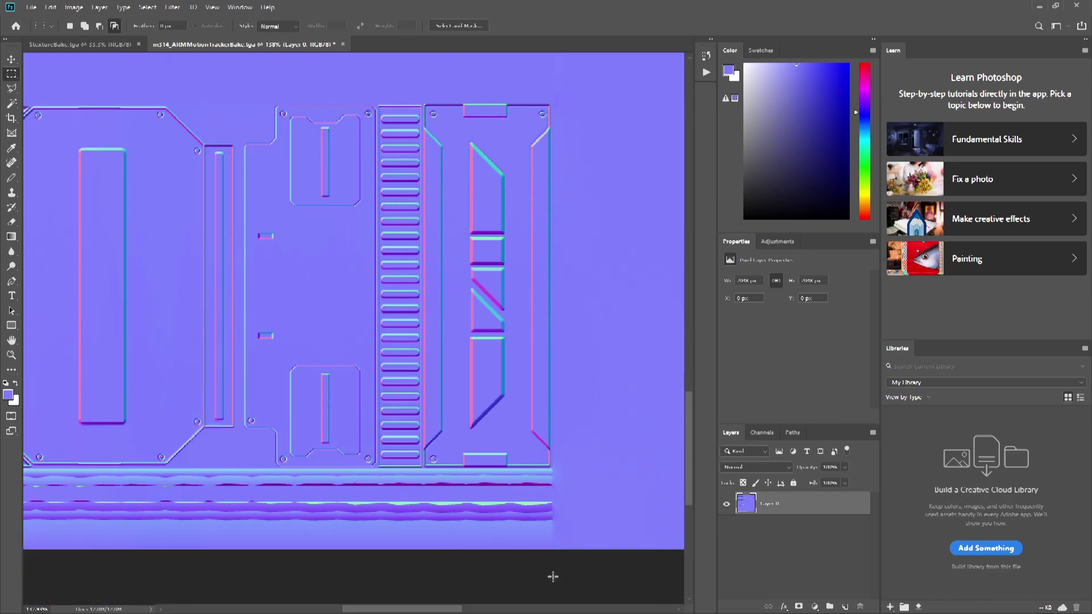
{"action": "scroll", "coordinate": [551, 579], "scroll_direction": "down", "scroll_amount": 1}
{"action": "left_click_drag", "start_coordinate": [568, 549], "coordinate": [251, 449]}
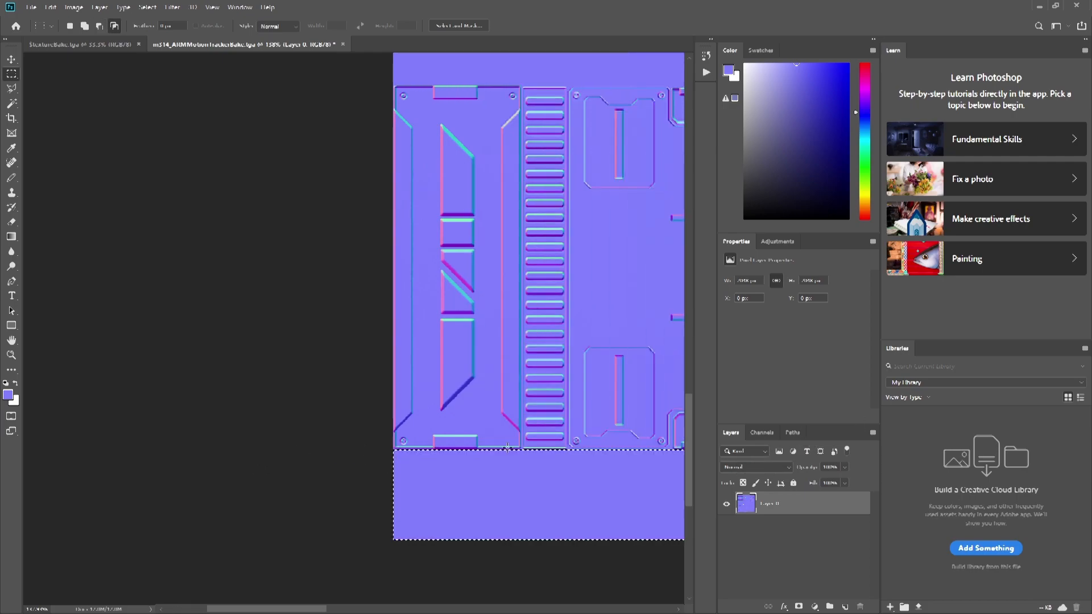
{"action": "scroll", "coordinate": [302, 396], "scroll_direction": "down", "scroll_amount": 5, "text": "alt"}
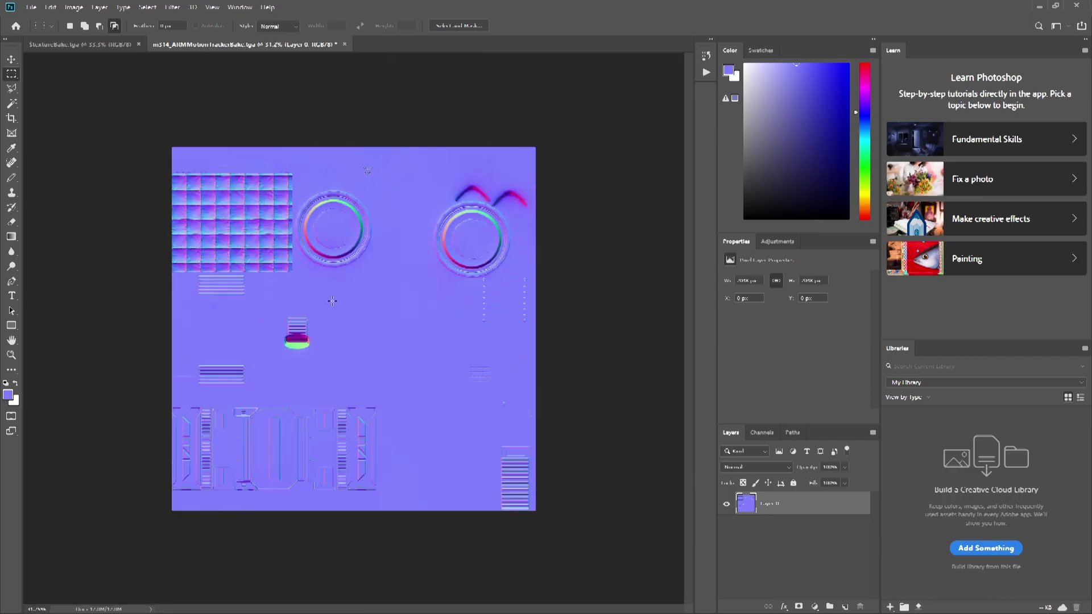
Examine the green blob beneath the slatted vent and the circular details in the m314_ARMMotionTrackerBake normal map, toggling the layer's visibility
{"action": "scroll", "coordinate": [302, 343], "scroll_direction": "up", "scroll_amount": 8, "text": "alt"}
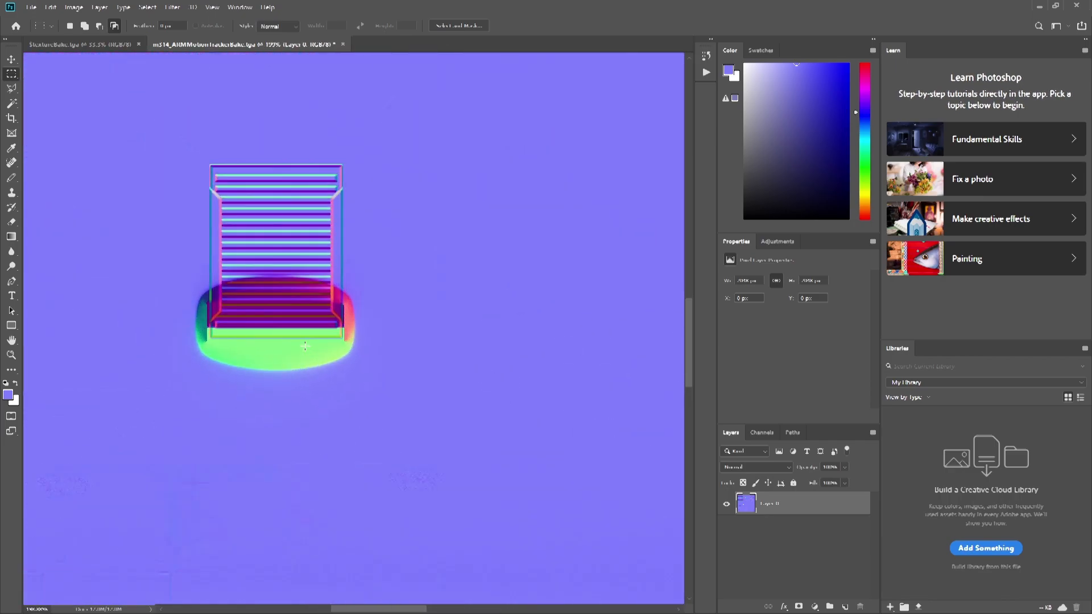
{"action": "left_click", "coordinate": [730, 507]}
{"action": "left_click", "coordinate": [730, 507]}
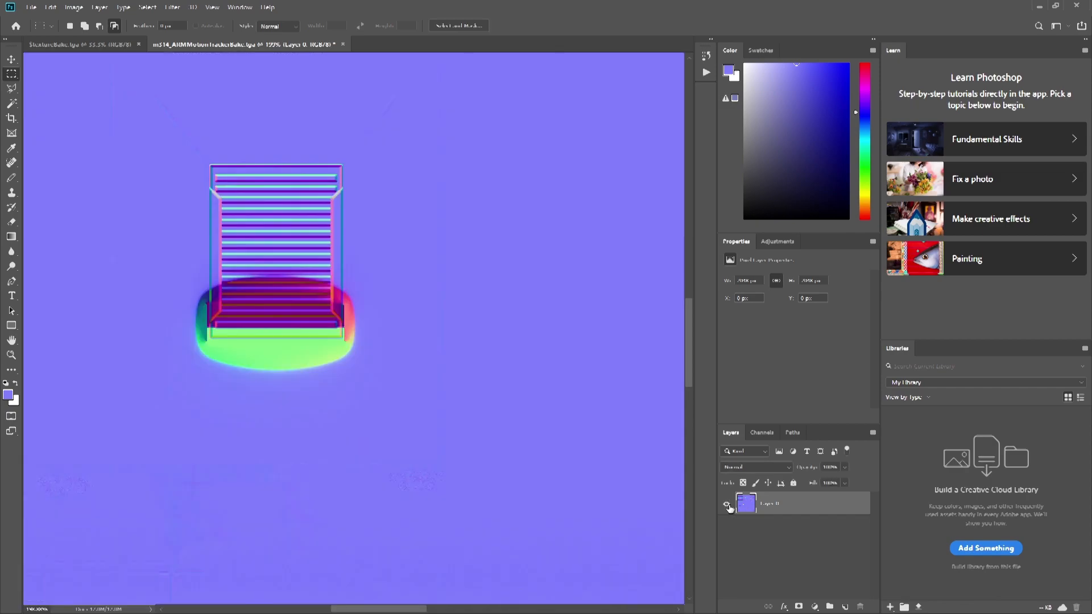
{"action": "scroll", "coordinate": [325, 379], "scroll_direction": "down", "scroll_amount": 6, "text": "alt"}
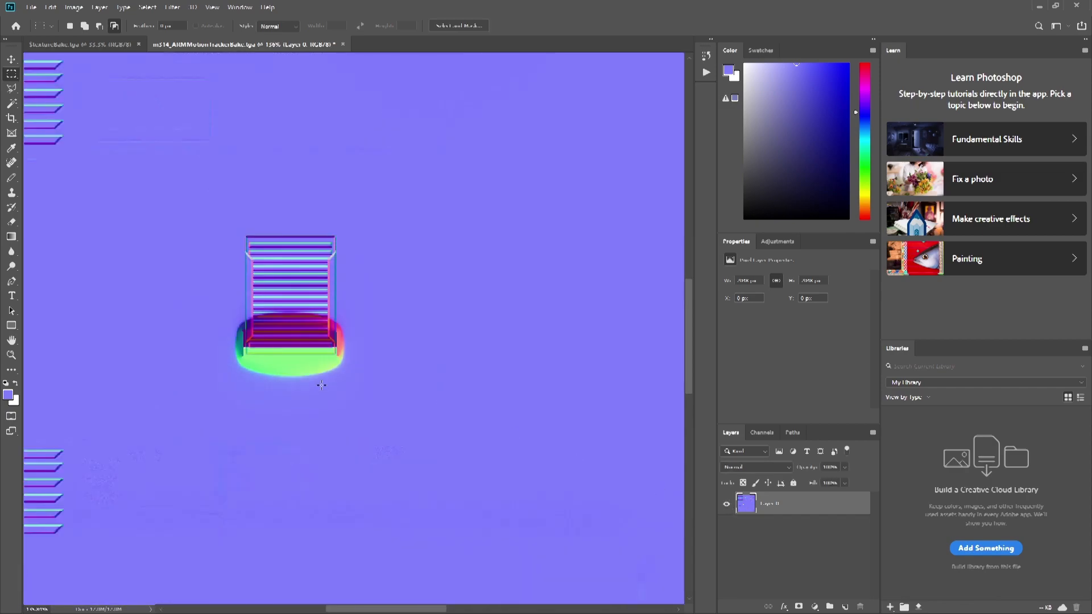
{"action": "scroll", "coordinate": [542, 184], "scroll_direction": "up", "scroll_amount": 4, "text": "alt"}
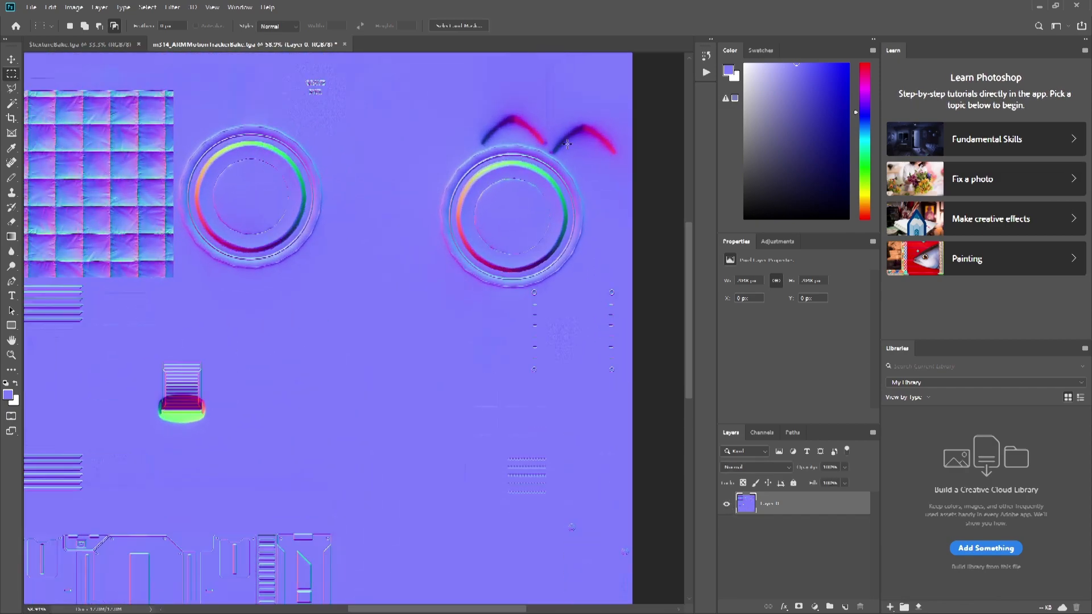
{"action": "scroll", "coordinate": [572, 145], "scroll_direction": "down", "scroll_amount": 1, "text": "alt"}
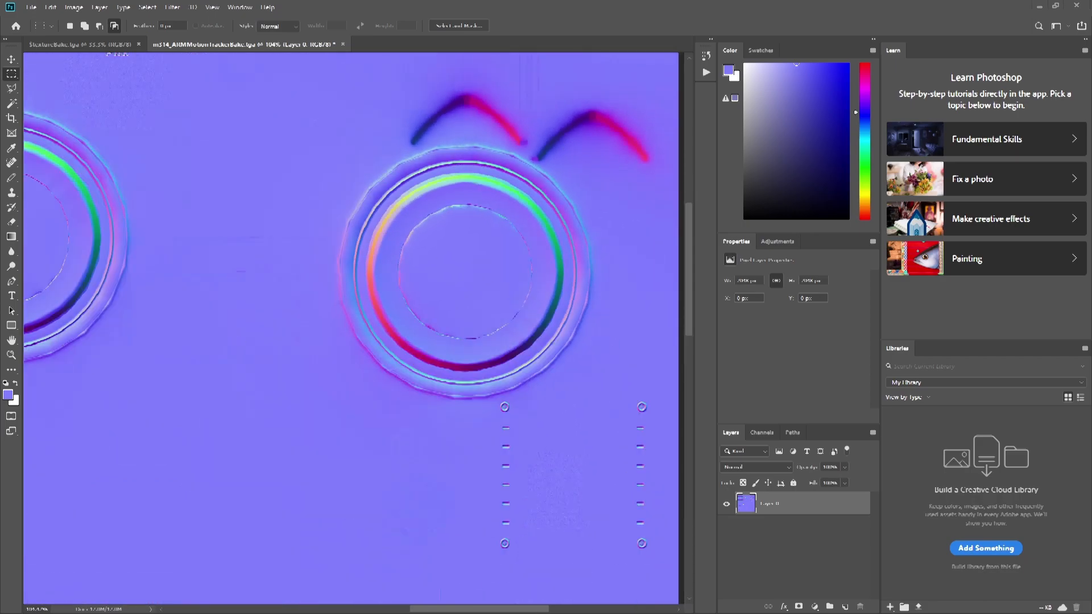
Switch to Substance Painter, look through the shelf's textures for the mesh's baked normal map, and inspect the model's vented housing
{"action": "key", "text": "alt+Tab"}
{"action": "mouse_move", "coordinate": [256, 265]}
{"action": "left_mouse_down", "text": "alt"}
{"action": "mouse_move", "coordinate": [307, 292]}
{"action": "mouse_move", "coordinate": [306, 247]}
{"action": "mouse_move", "coordinate": [182, 209]}
{"action": "mouse_move", "coordinate": [165, 215]}
{"action": "mouse_move", "coordinate": [186, 163]}
{"action": "mouse_move", "coordinate": [243, 198]}
{"action": "mouse_move", "coordinate": [215, 250]}
{"action": "mouse_move", "coordinate": [403, 182]}
{"action": "mouse_move", "coordinate": [197, 258]}
{"action": "mouse_move", "coordinate": [274, 313]}
{"action": "mouse_move", "coordinate": [189, 288]}
{"action": "mouse_move", "coordinate": [105, 333]}
{"action": "mouse_move", "coordinate": [146, 316]}
{"action": "mouse_move", "coordinate": [242, 401]}
{"action": "left_mouse_up", "text": "alt"}
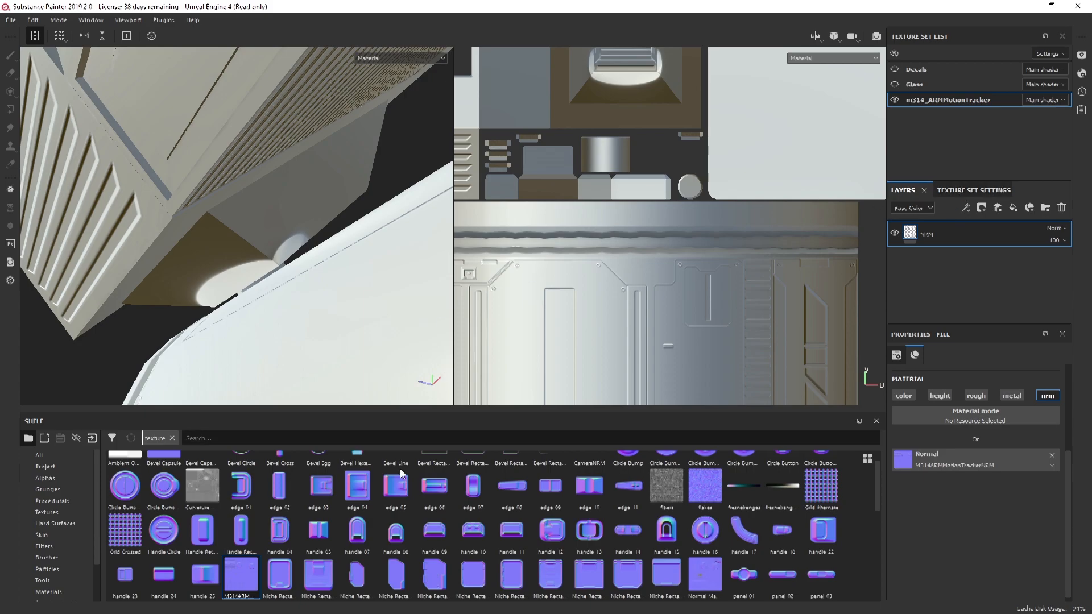
{"action": "scroll", "coordinate": [387, 546], "scroll_direction": "up", "scroll_amount": 1}
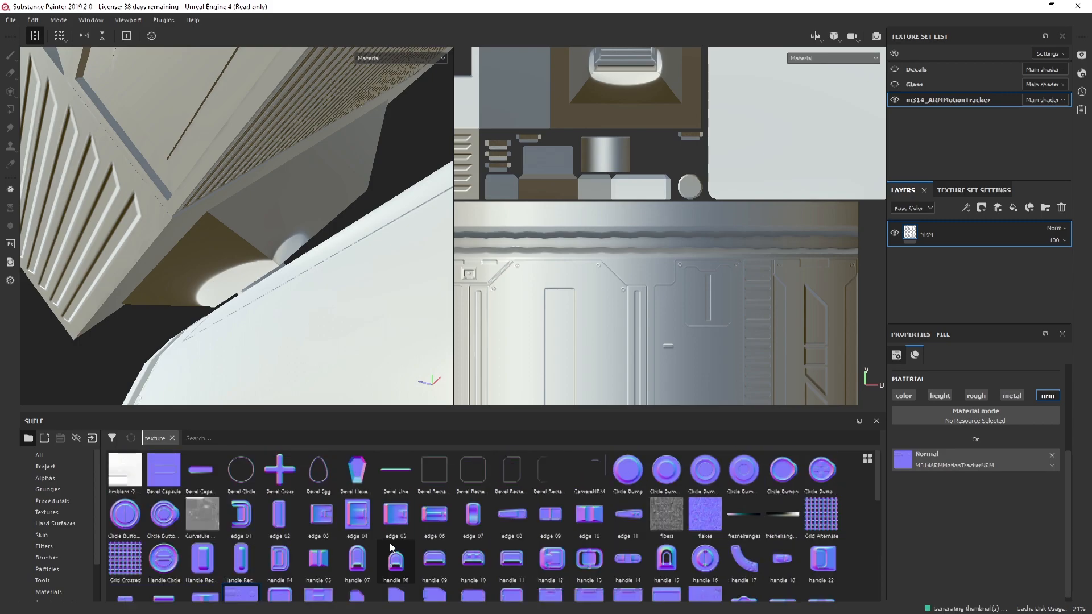
{"action": "scroll", "coordinate": [390, 547], "scroll_direction": "down", "scroll_amount": 3}
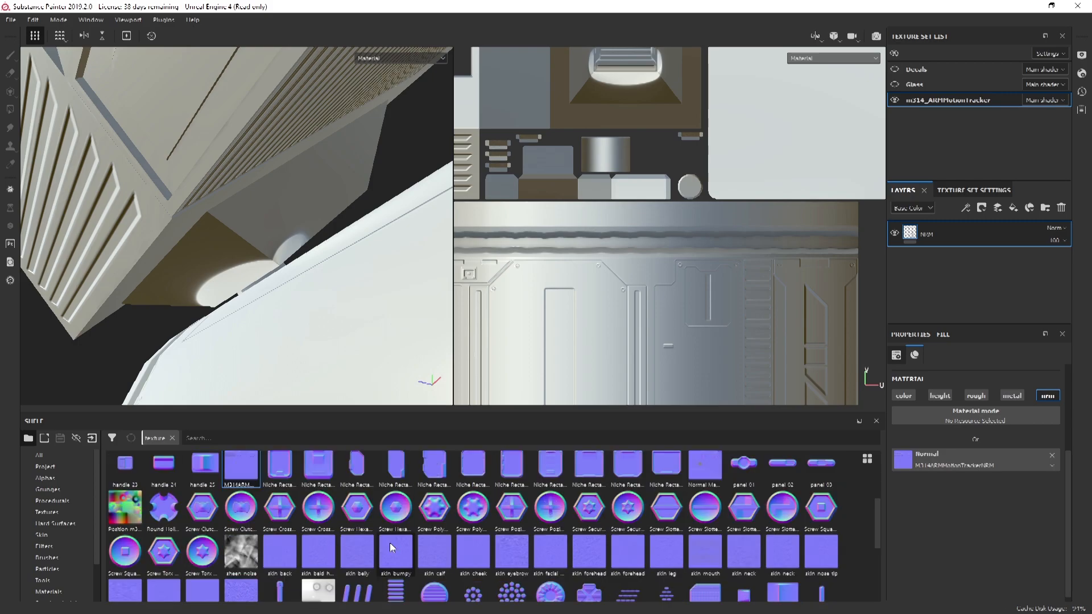
{"action": "scroll", "coordinate": [478, 563], "scroll_direction": "down", "scroll_amount": 2}
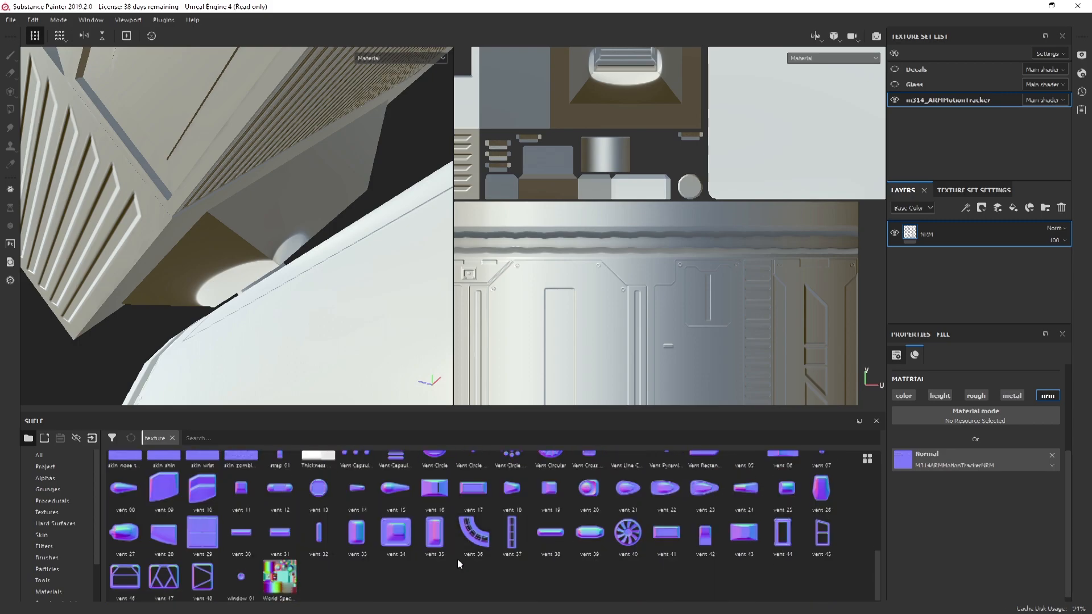
{"action": "scroll", "coordinate": [432, 557], "scroll_direction": "up", "scroll_amount": 2}
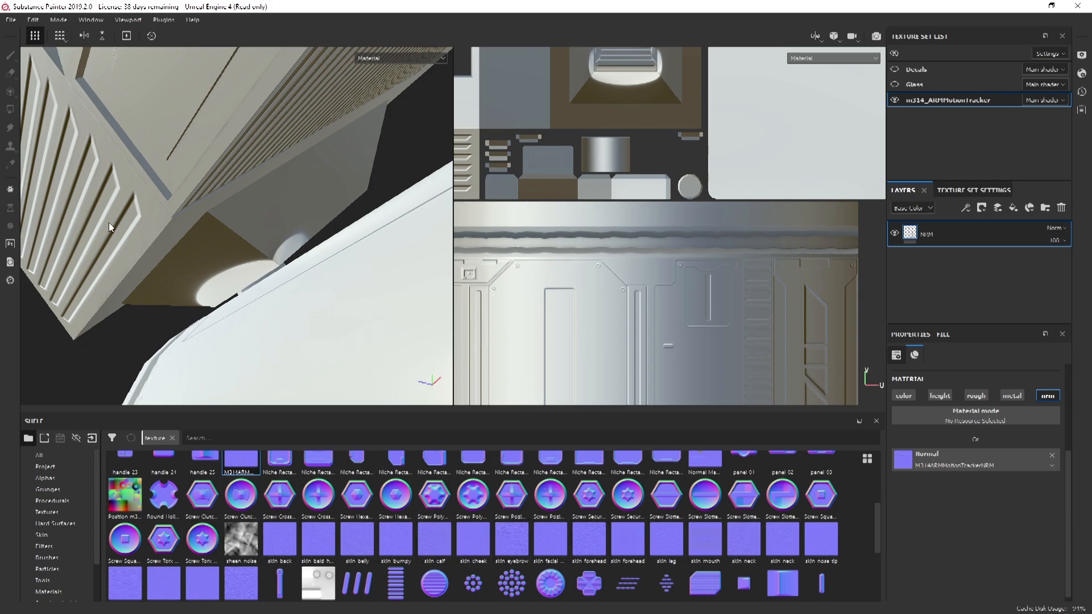
{"action": "right_click_drag", "start_coordinate": [244, 227], "coordinate": [239, 91], "text": "alt"}
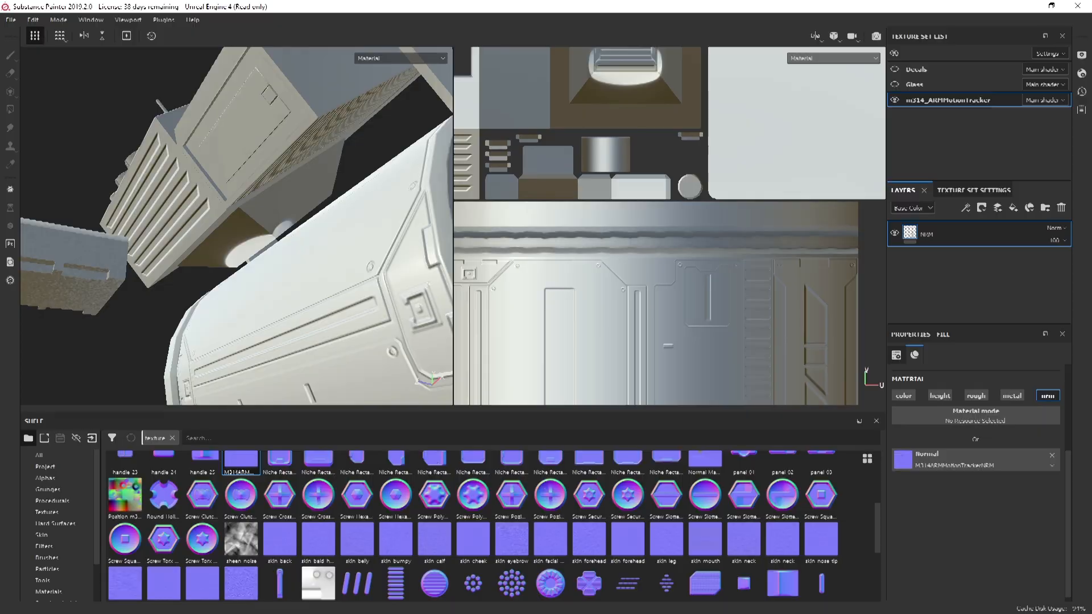
Recheck the slatted vent in Photoshop's normal map and return to Substance Painter
{"action": "key", "text": "alt+Tab"}
{"action": "scroll", "coordinate": [449, 286], "scroll_direction": "down", "scroll_amount": 4, "text": "alt"}
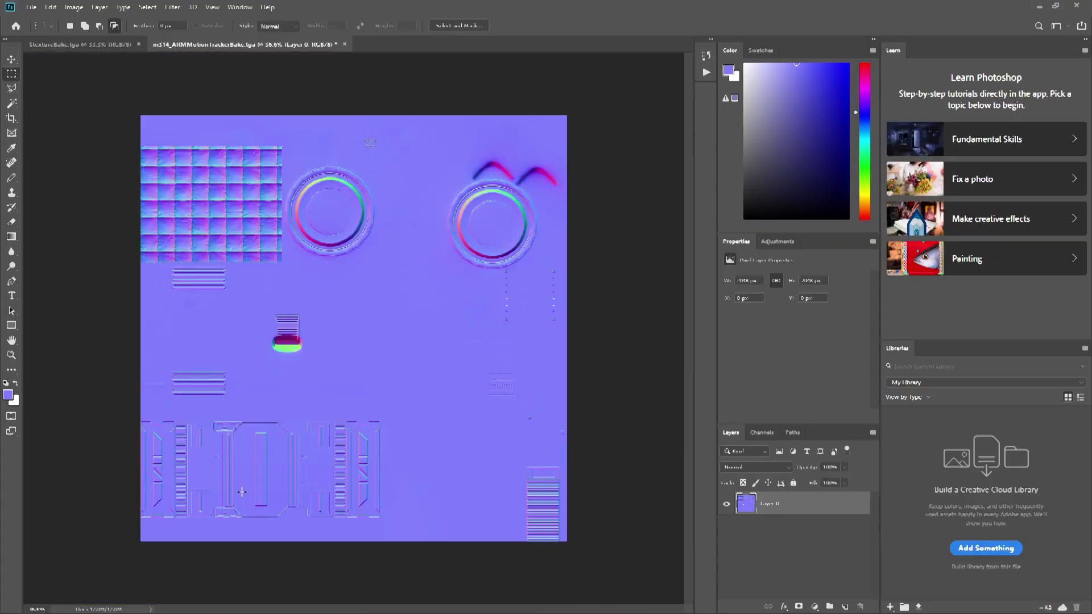
{"action": "scroll", "coordinate": [273, 332], "scroll_direction": "up", "scroll_amount": 3, "text": "alt"}
{"action": "scroll", "coordinate": [273, 331], "scroll_direction": "up", "scroll_amount": 5, "text": "alt"}
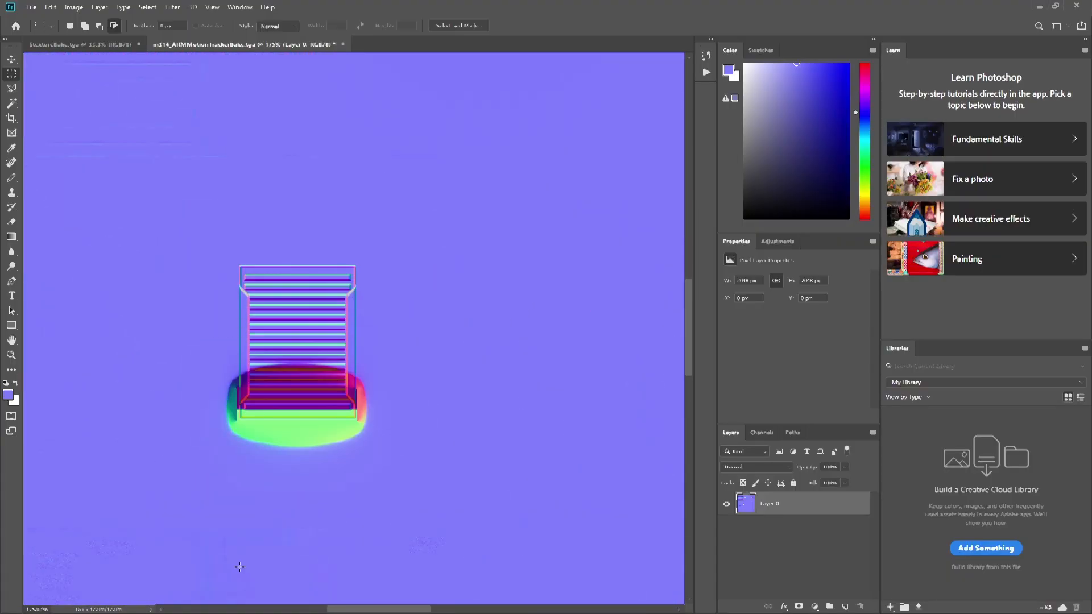
{"action": "key", "text": "alt+Tab"}
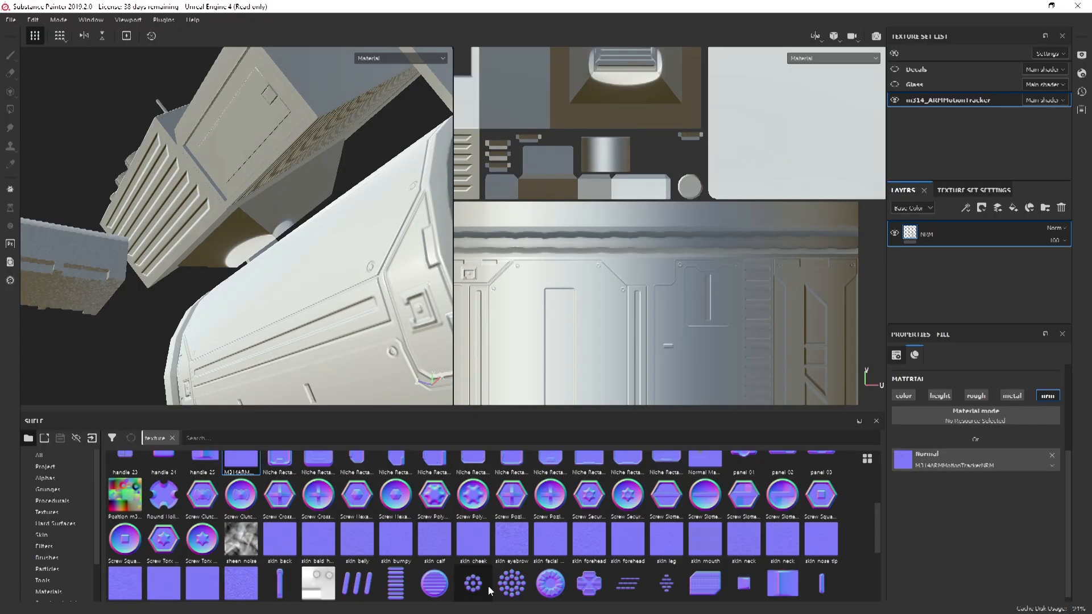
Search the shelf's texture resources for "normal" and look through the matches
{"action": "scroll", "coordinate": [488, 585], "scroll_direction": "down", "scroll_amount": 5}
{"action": "scroll", "coordinate": [175, 524], "scroll_direction": "up", "scroll_amount": 3}
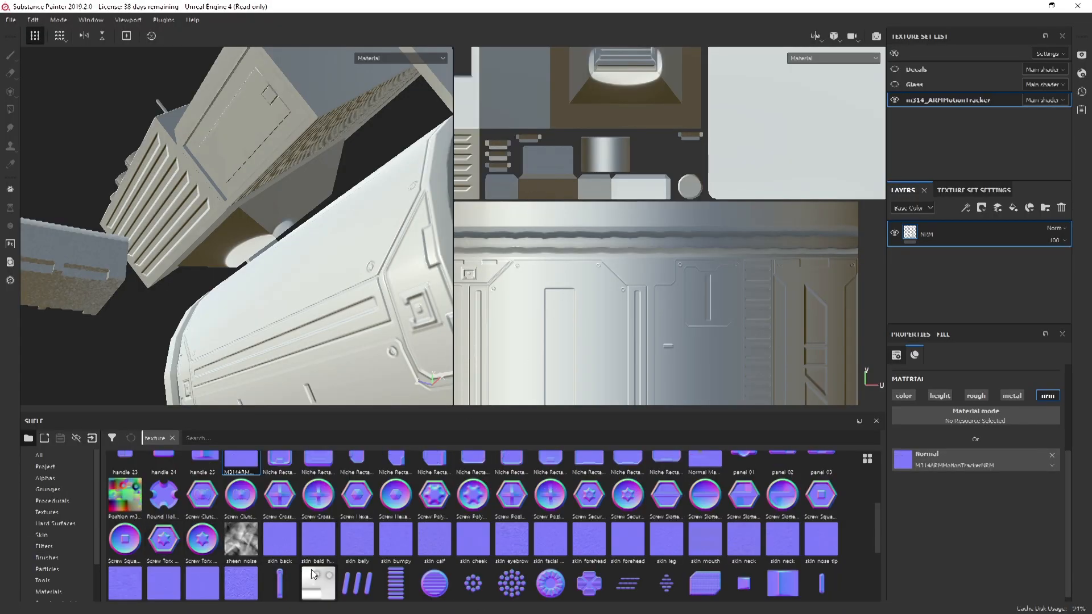
{"action": "left_click", "coordinate": [291, 442]}
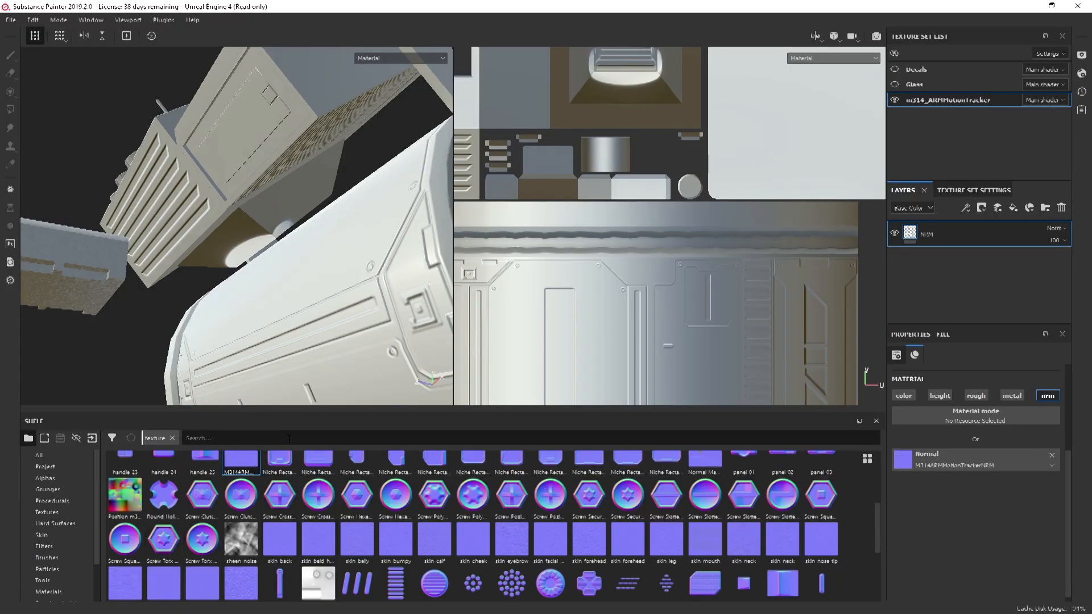
{"action": "type", "text": "normal"}
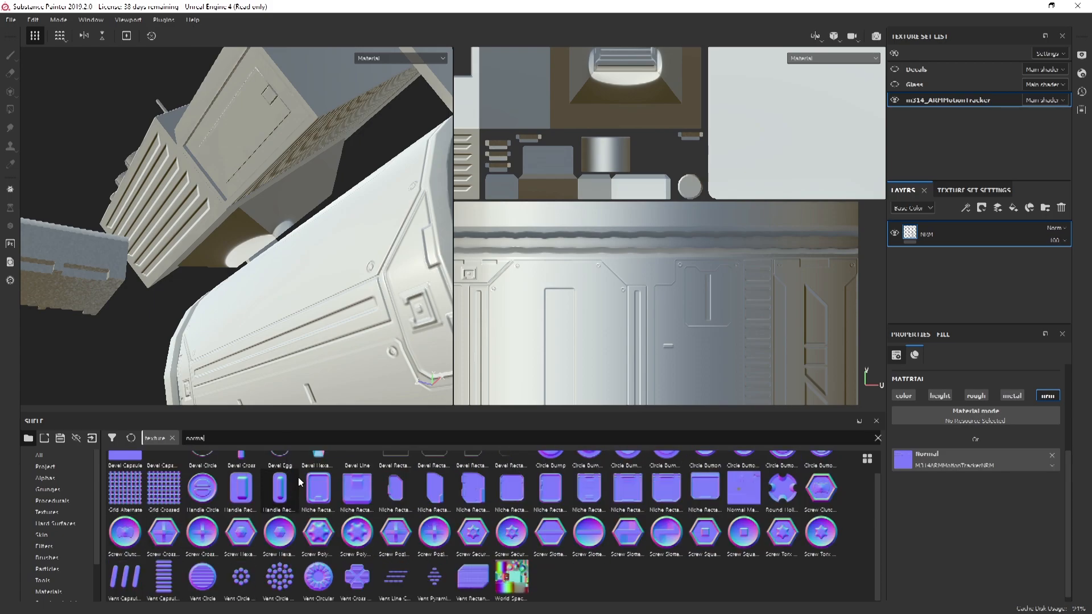
{"action": "scroll", "coordinate": [364, 530], "scroll_direction": "up", "scroll_amount": 1}
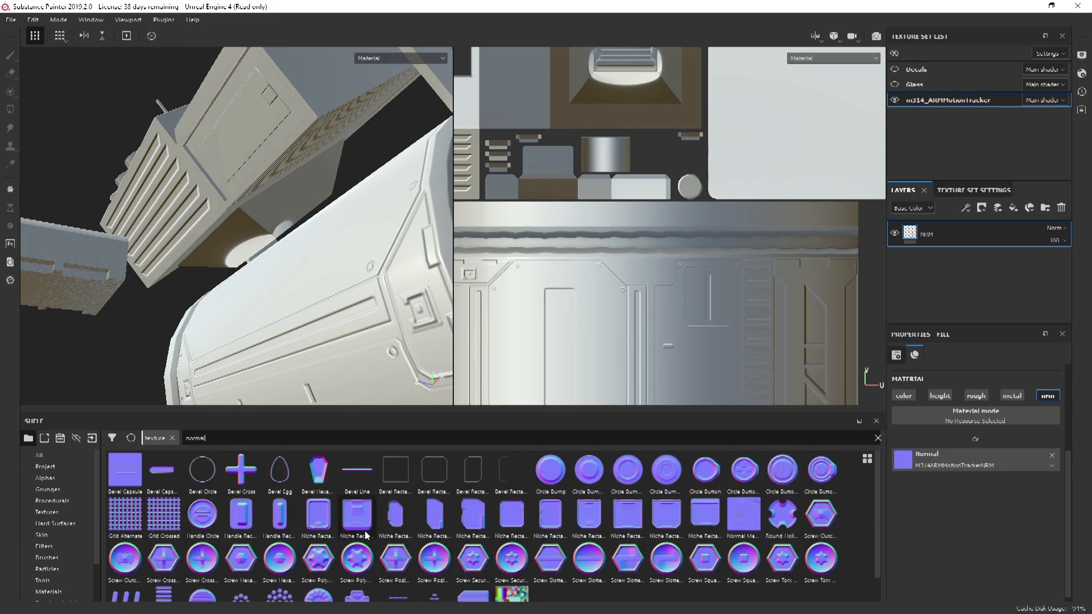
{"action": "scroll", "coordinate": [364, 531], "scroll_direction": "down", "scroll_amount": 1}
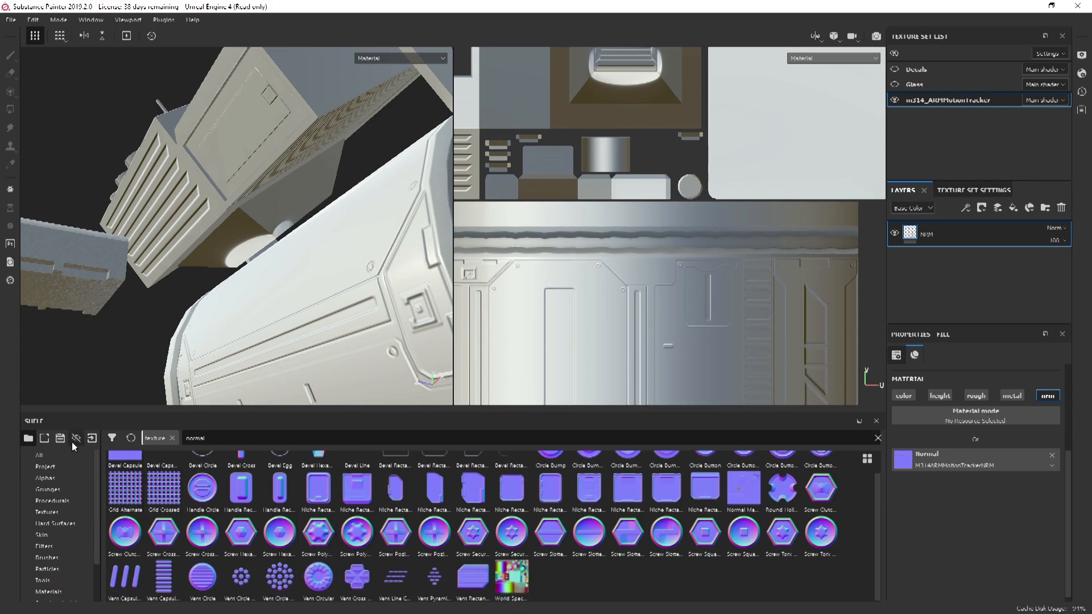
Search all shelf resources for "normal" and select the normal map baked from the m314_ARMMotionTracker mesh
{"action": "left_click", "coordinate": [47, 455]}
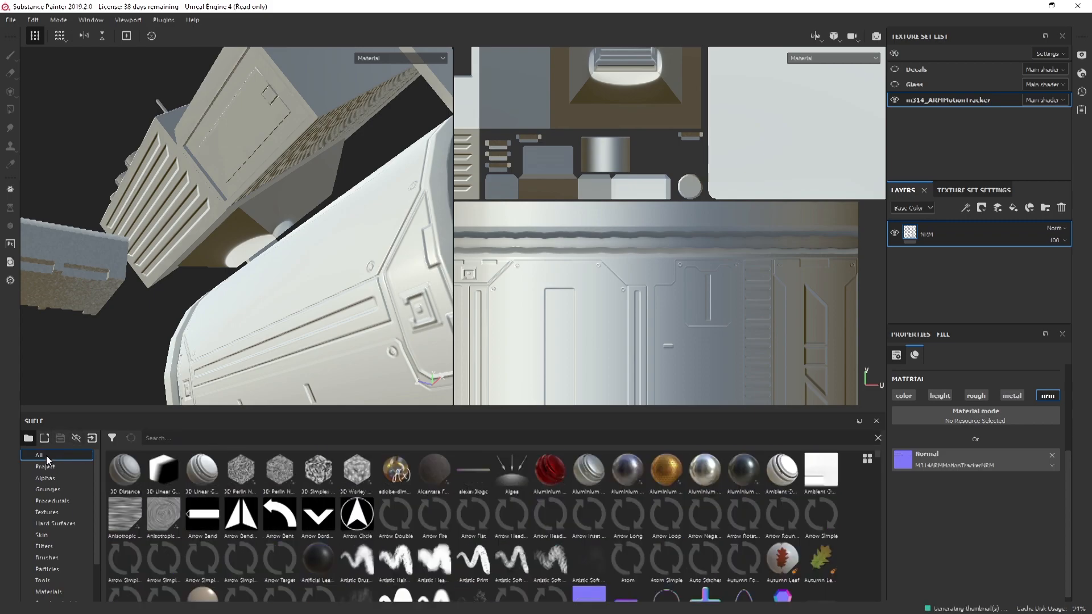
{"action": "left_click", "coordinate": [229, 438]}
{"action": "type", "text": "n"}
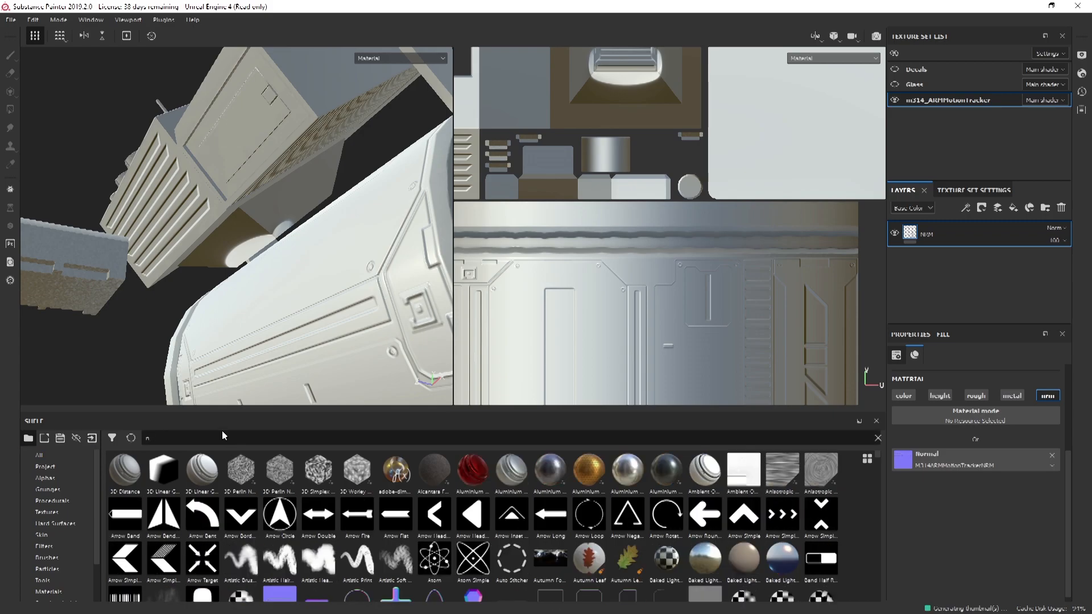
{"action": "type", "text": "ormal"}
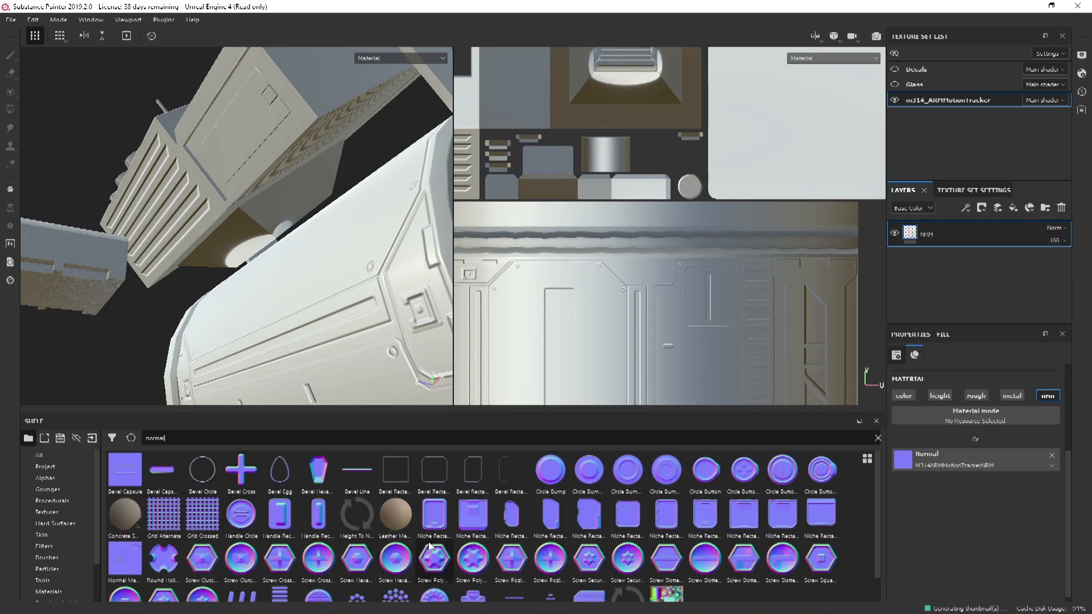
{"action": "scroll", "coordinate": [293, 526], "scroll_direction": "down", "scroll_amount": 1}
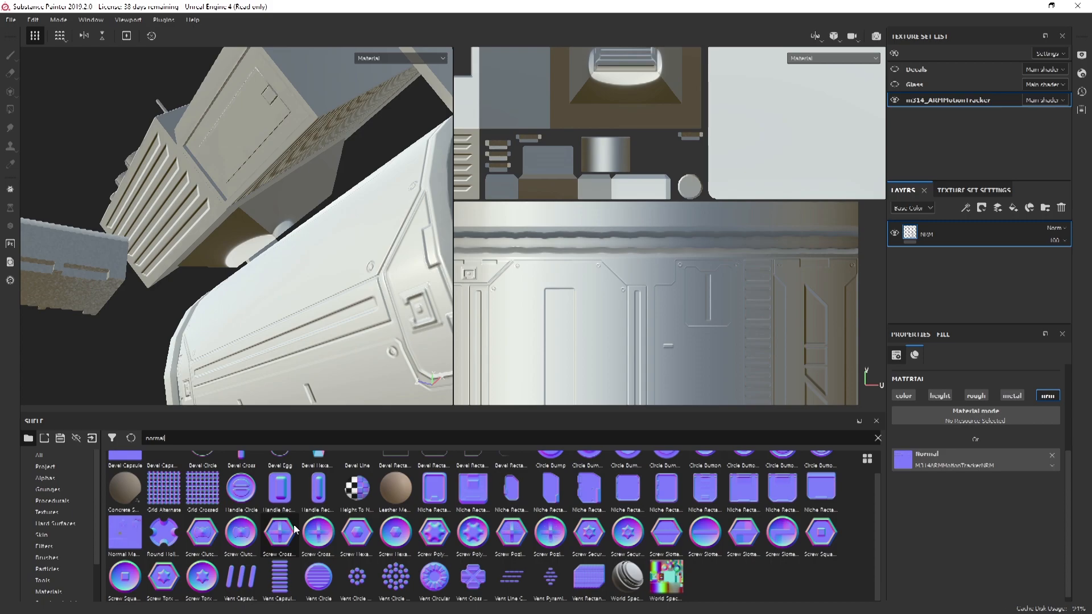
{"action": "left_click", "coordinate": [124, 533]}
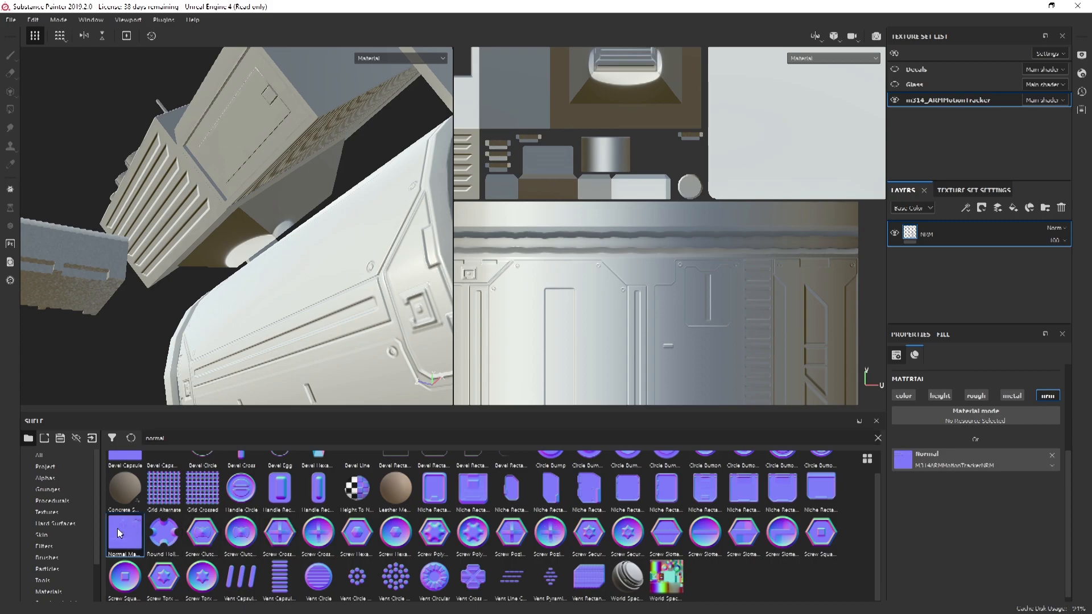
{"action": "scroll", "coordinate": [204, 547], "scroll_direction": "up", "scroll_amount": 1}
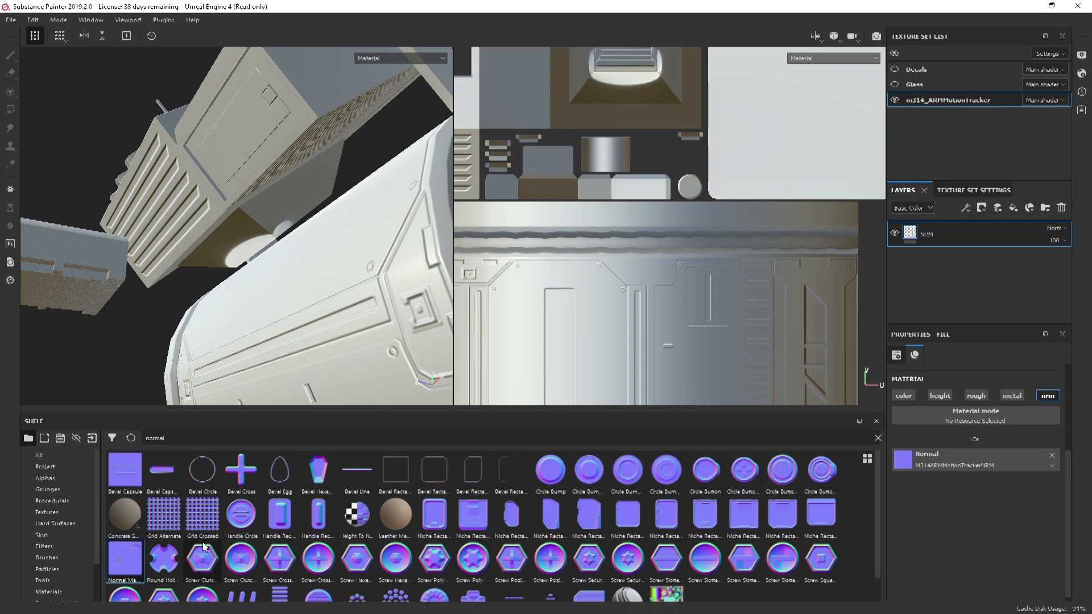
{"action": "scroll", "coordinate": [203, 548], "scroll_direction": "down", "scroll_amount": 1}
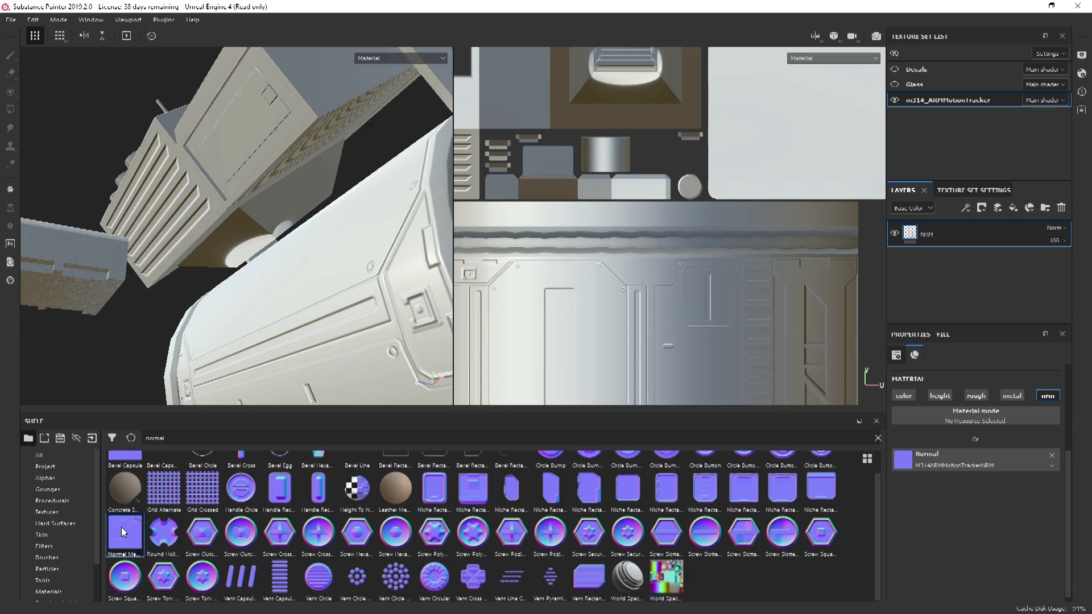
Export the selected baked normal map resource to the Desktop folder
{"action": "right_click", "coordinate": [121, 527]}
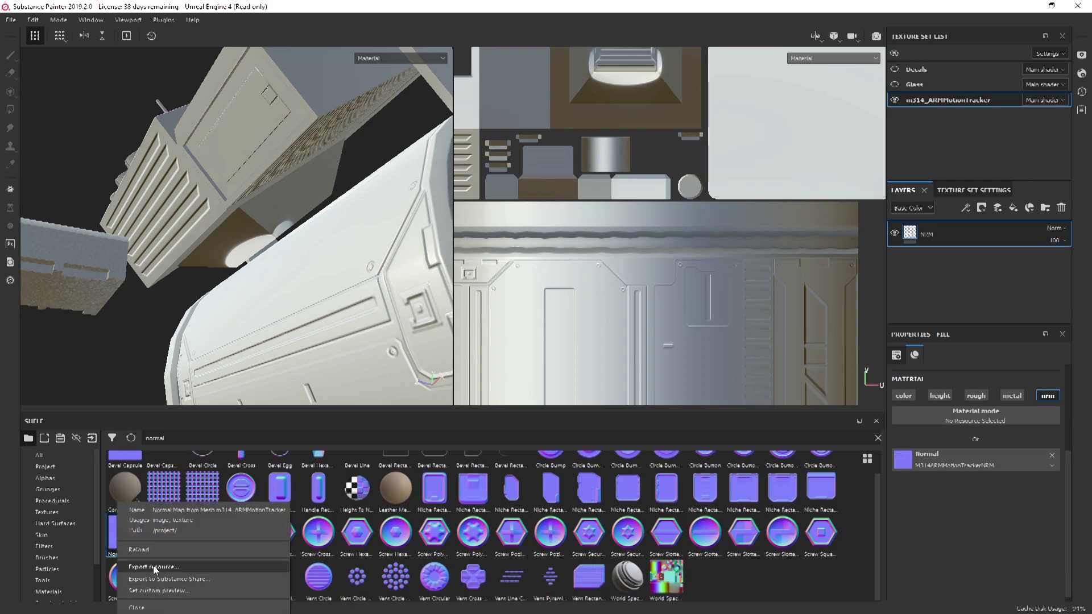
{"action": "left_click", "coordinate": [152, 565]}
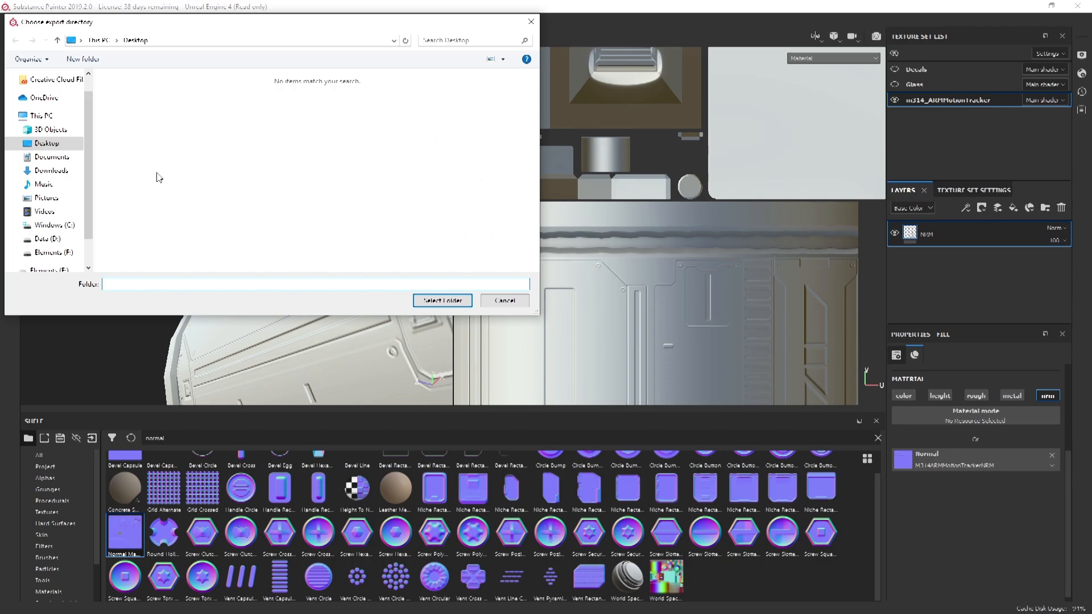
{"action": "scroll", "coordinate": [95, 174], "scroll_direction": "down", "scroll_amount": 1}
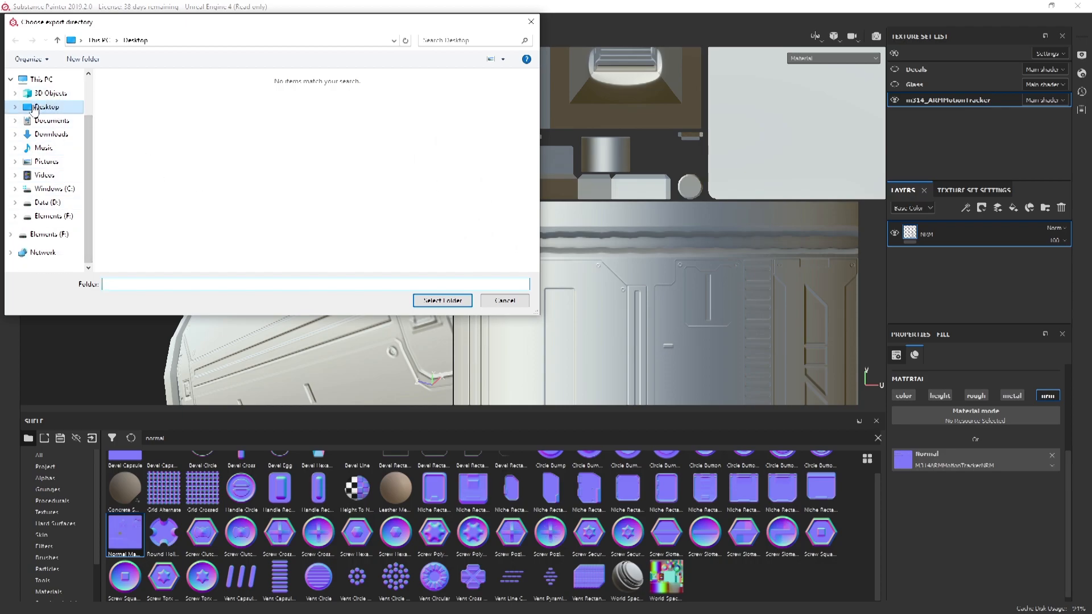
{"action": "left_click", "coordinate": [442, 301]}
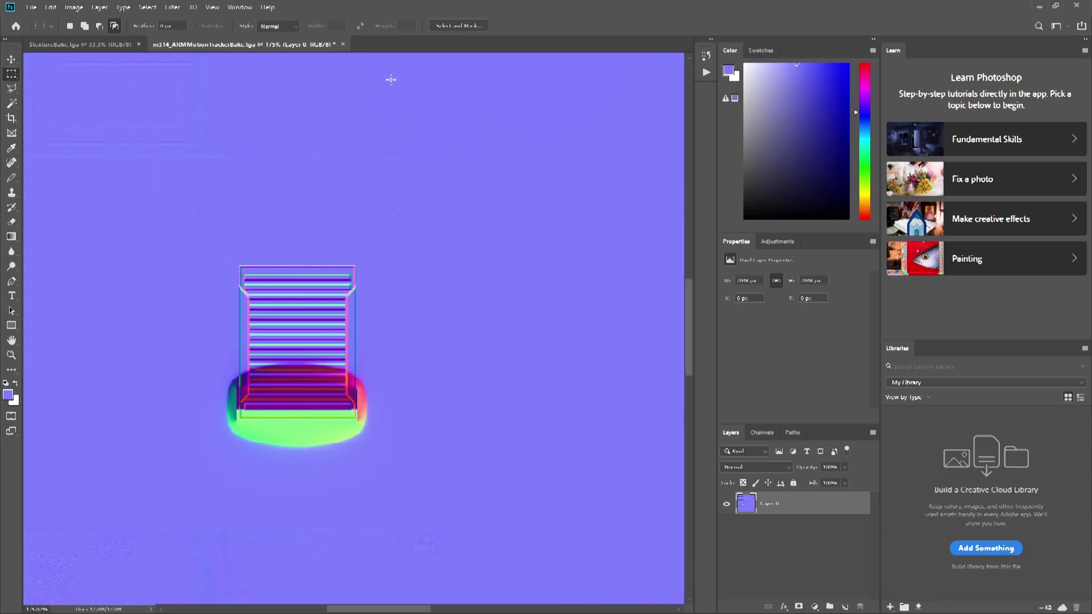
In Photoshop, open the exported image "Normal Map from Mesh m314_ARMMotionTracker" from the Desktop
{"action": "left_click", "coordinate": [31, 7]}
{"action": "left_click", "coordinate": [46, 37]}
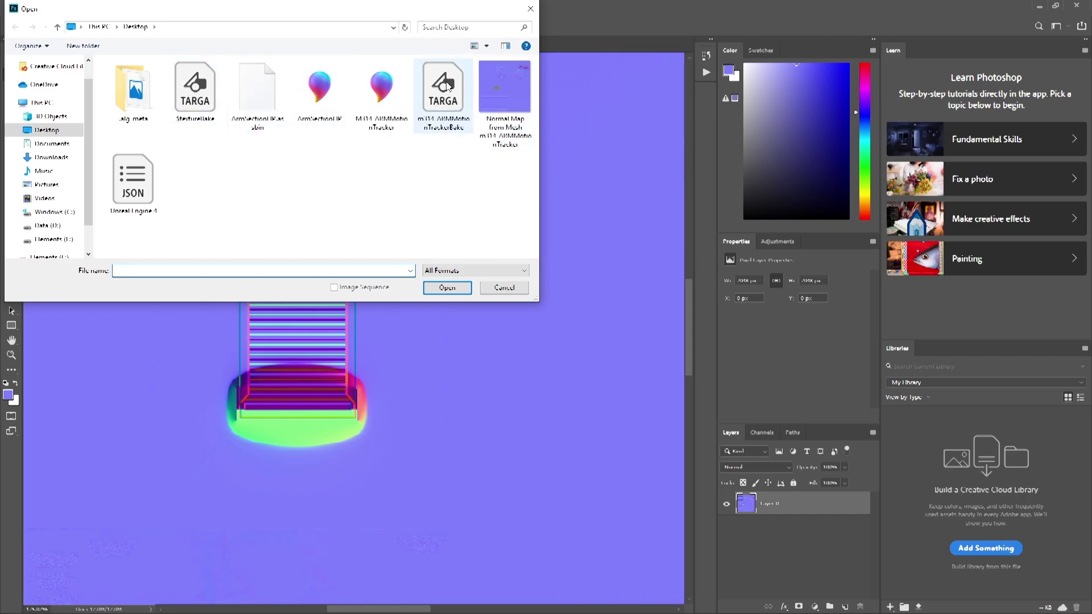
{"action": "left_click", "coordinate": [503, 84]}
{"action": "double_click", "coordinate": [504, 88]}
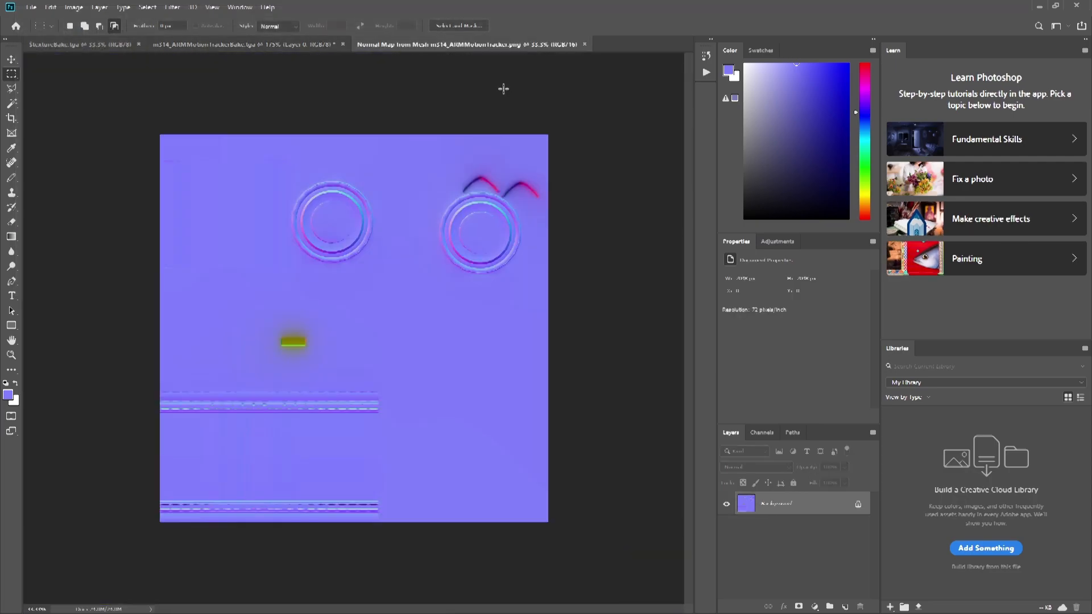
Select a rectangle around the yellow-green patch in the exported normal map and fill it with the flat blue-violet foreground colour
{"action": "scroll", "coordinate": [278, 366], "scroll_direction": "up", "scroll_amount": 3, "text": "alt"}
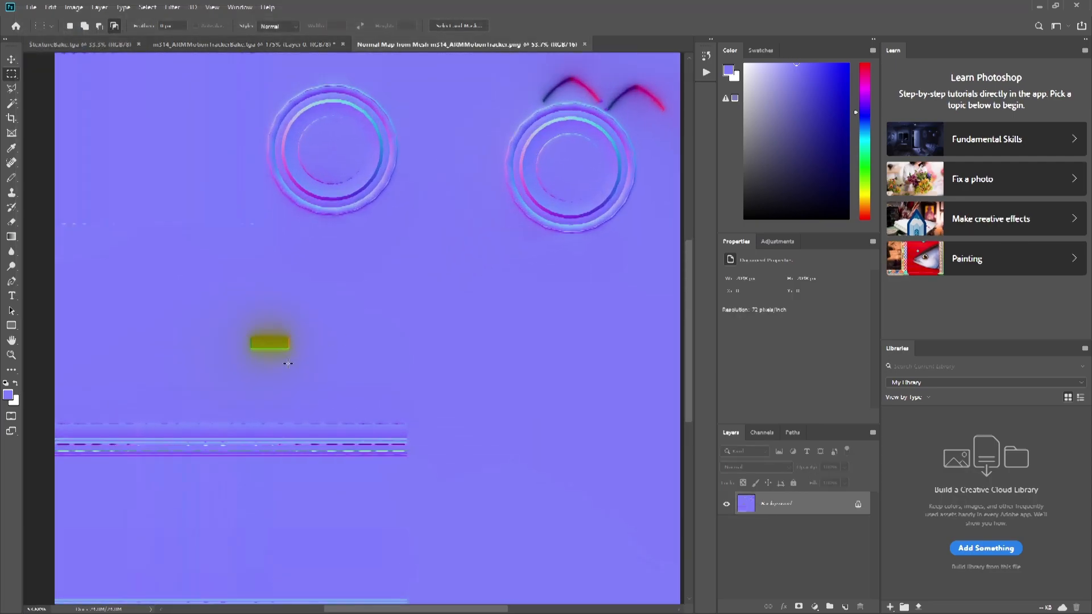
{"action": "left_click_drag", "start_coordinate": [222, 310], "coordinate": [319, 382]}
{"action": "key", "text": "alt+BackSpace"}
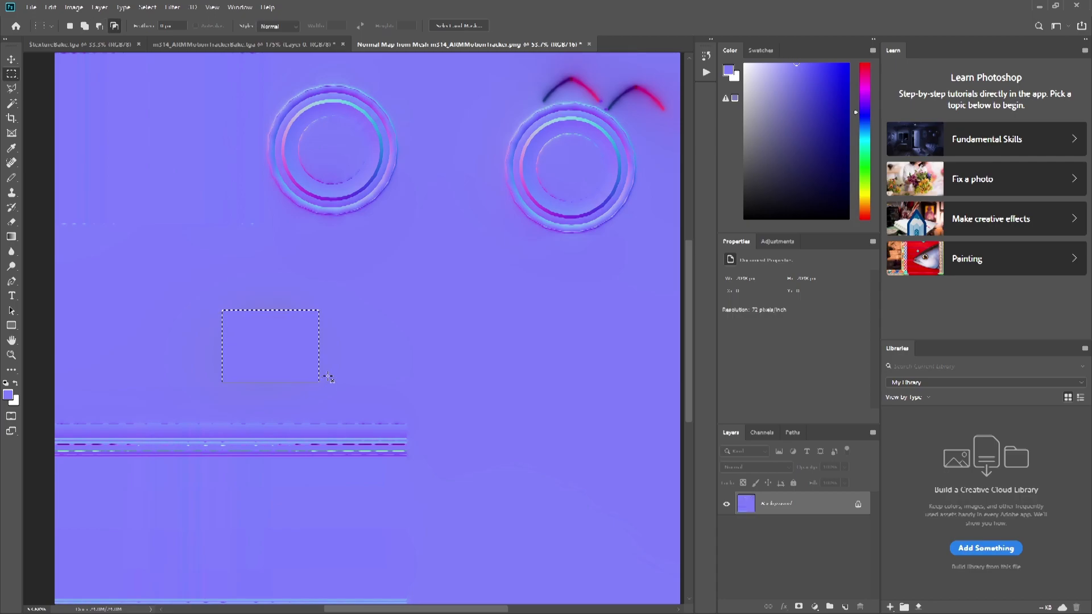
Lasso the two red-and-dark arcs above the rightmost ring and fill the selection with the flat blue-violet foreground colour
{"action": "scroll", "coordinate": [570, 154], "scroll_direction": "down", "scroll_amount": 2, "text": "alt"}
{"action": "scroll", "coordinate": [570, 154], "scroll_direction": "up", "scroll_amount": 3, "text": "alt"}
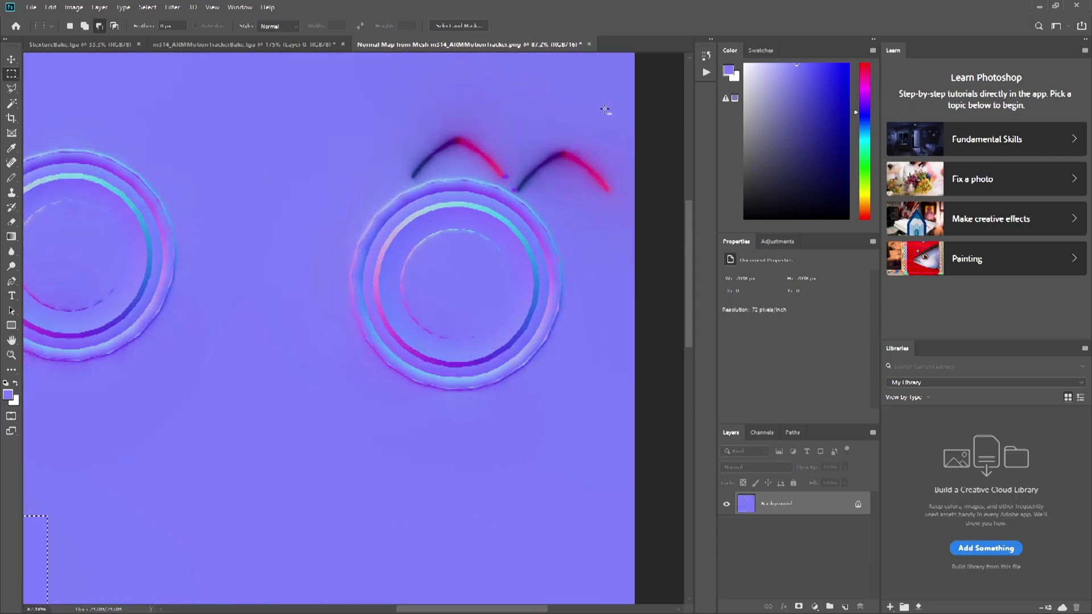
{"action": "left_click", "coordinate": [11, 90]}
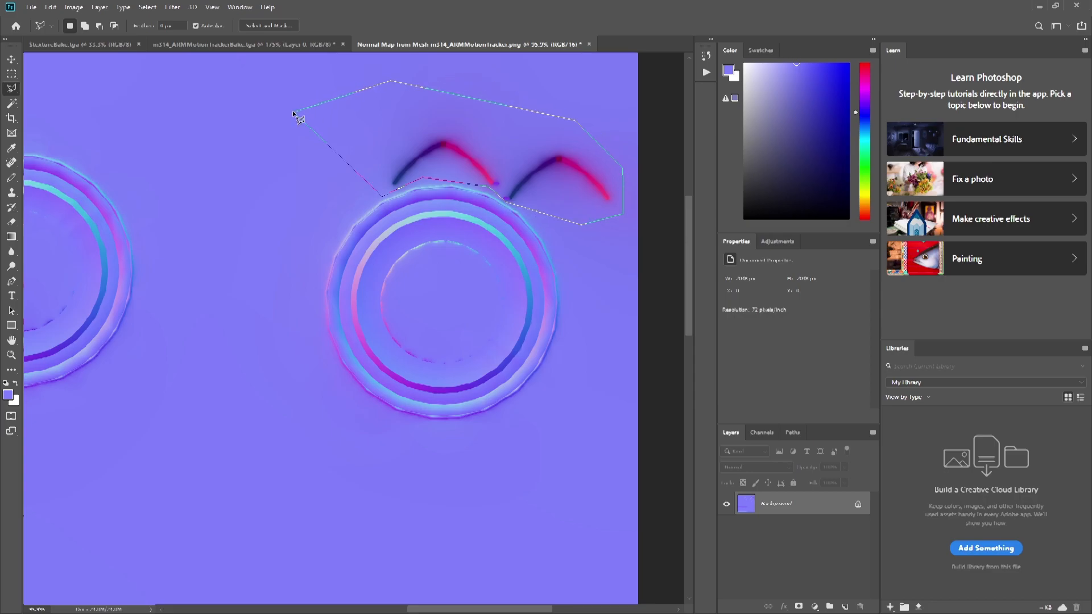
{"action": "key", "text": "alt+BackSpace"}
{"action": "scroll", "coordinate": [370, 234], "scroll_direction": "down", "scroll_amount": 5, "text": "alt"}
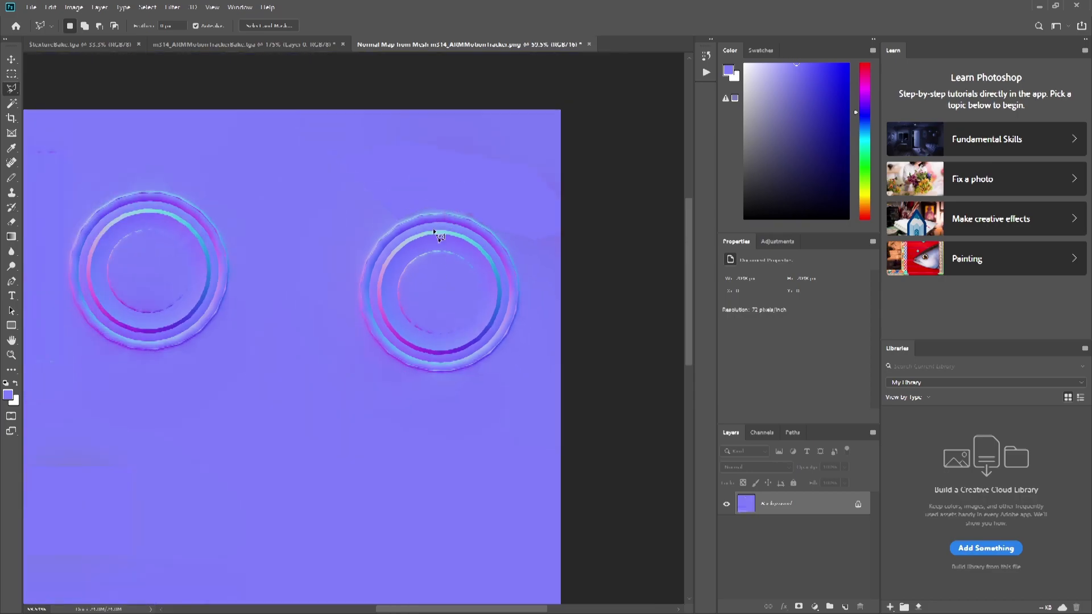
Select a rectangle around the striped band artefacts in the lower part of the map, fill it with the flat blue-violet and deselect
{"action": "left_click", "coordinate": [11, 73]}
{"action": "left_click_drag", "start_coordinate": [173, 376], "coordinate": [381, 591]}
{"action": "key", "text": "alt+BackSpace"}
{"action": "key", "text": "ctrl+d"}
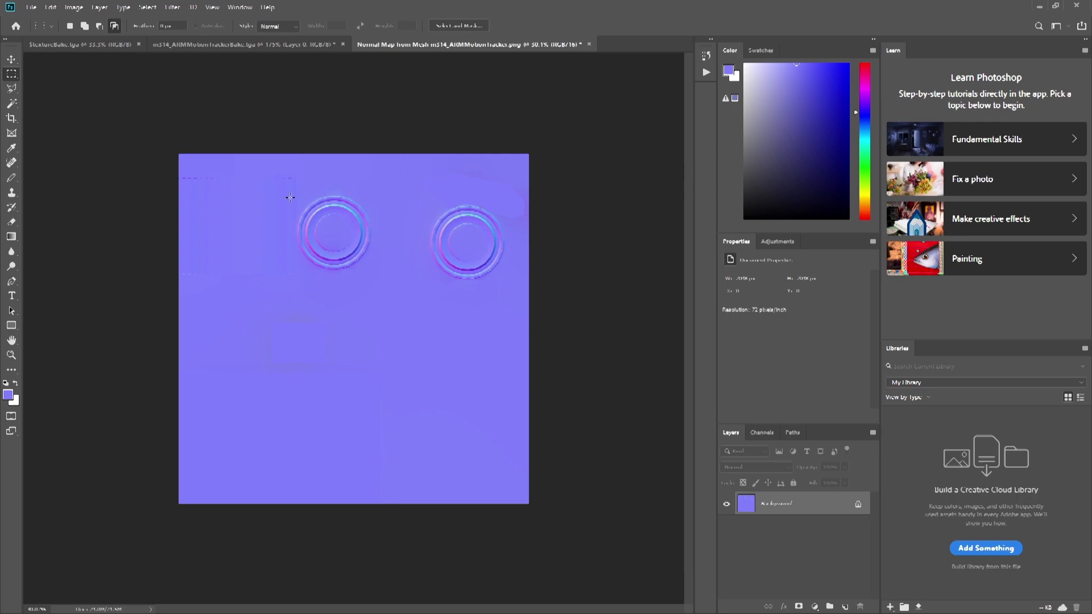
Compare the map briefly with the other open bake, save the cleaned normal map and switch back to Substance Painter
{"action": "left_click", "coordinate": [288, 46]}
{"action": "left_click", "coordinate": [433, 50]}
{"action": "key", "text": "ctrl+s"}
{"action": "key", "text": "alt+Tab"}
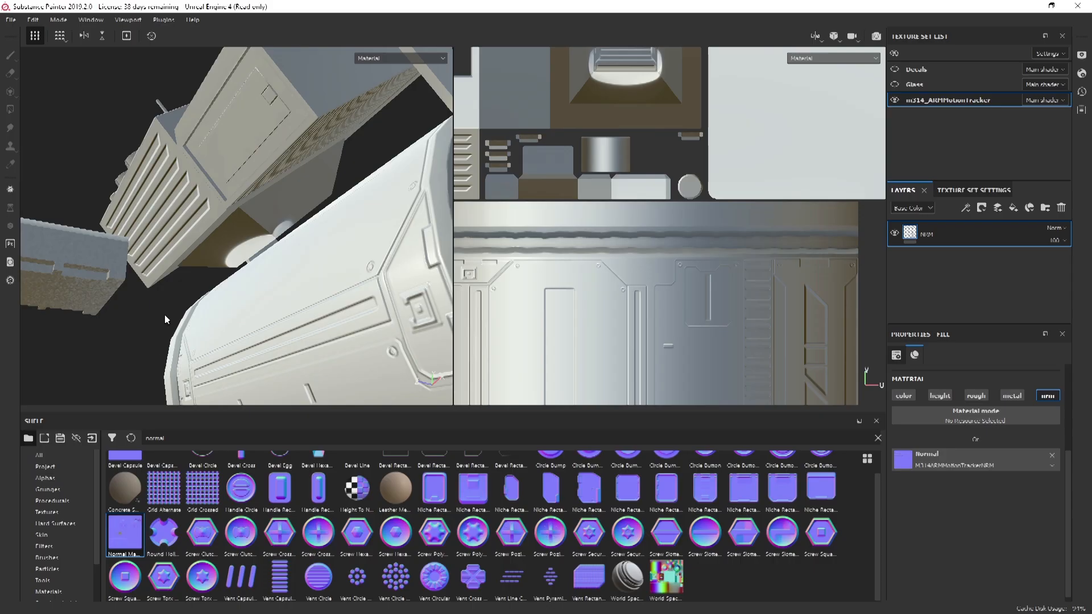
Import "Normal Map from Mesh m314_ARMMotionTracker.png" from the Desktop as a texture into the project Unreal Engine 4
{"action": "left_click", "coordinate": [91, 438]}
{"action": "left_click", "coordinate": [608, 155]}
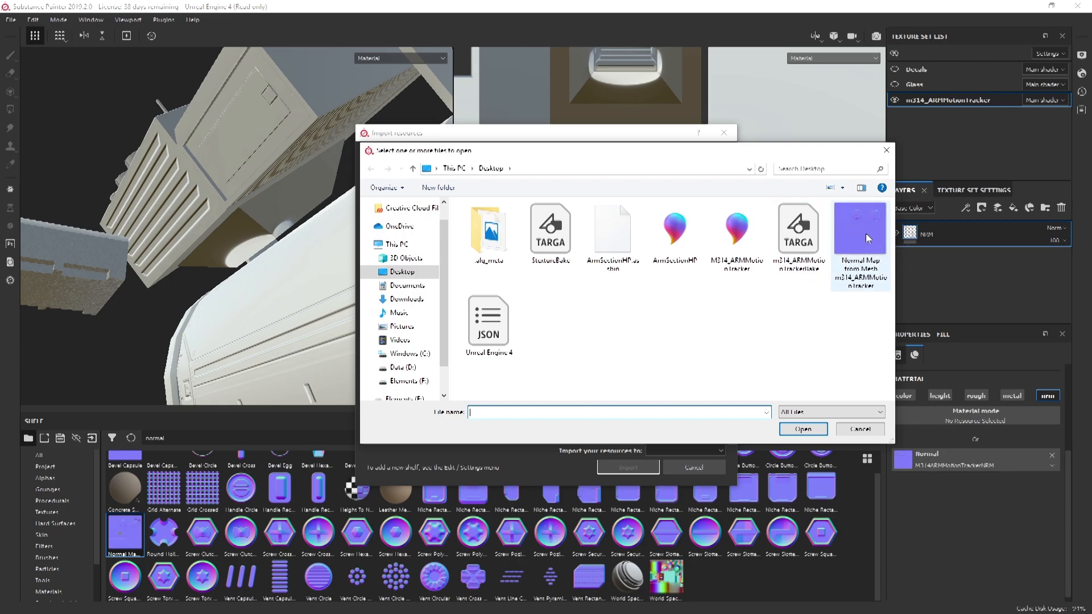
{"action": "double_click", "coordinate": [864, 233]}
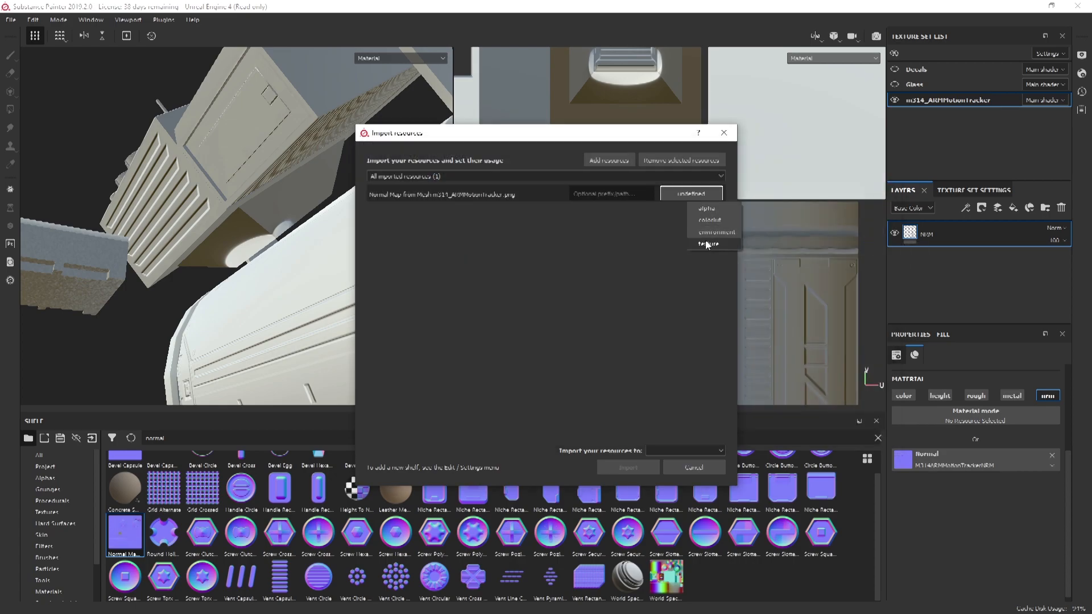
{"action": "left_click", "coordinate": [678, 449]}
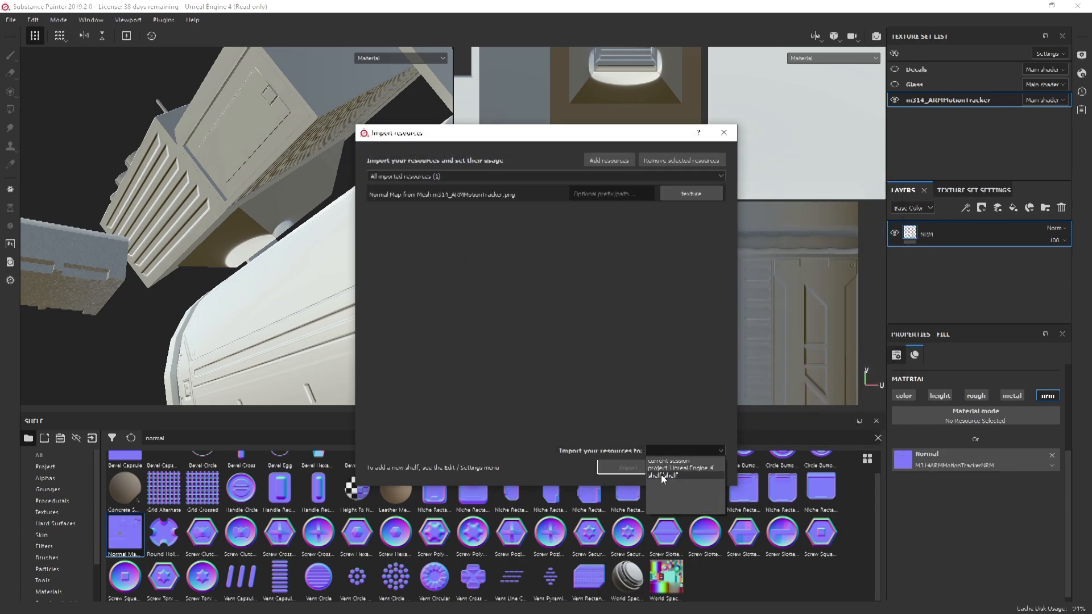
{"action": "left_click", "coordinate": [666, 467]}
{"action": "left_click", "coordinate": [621, 467]}
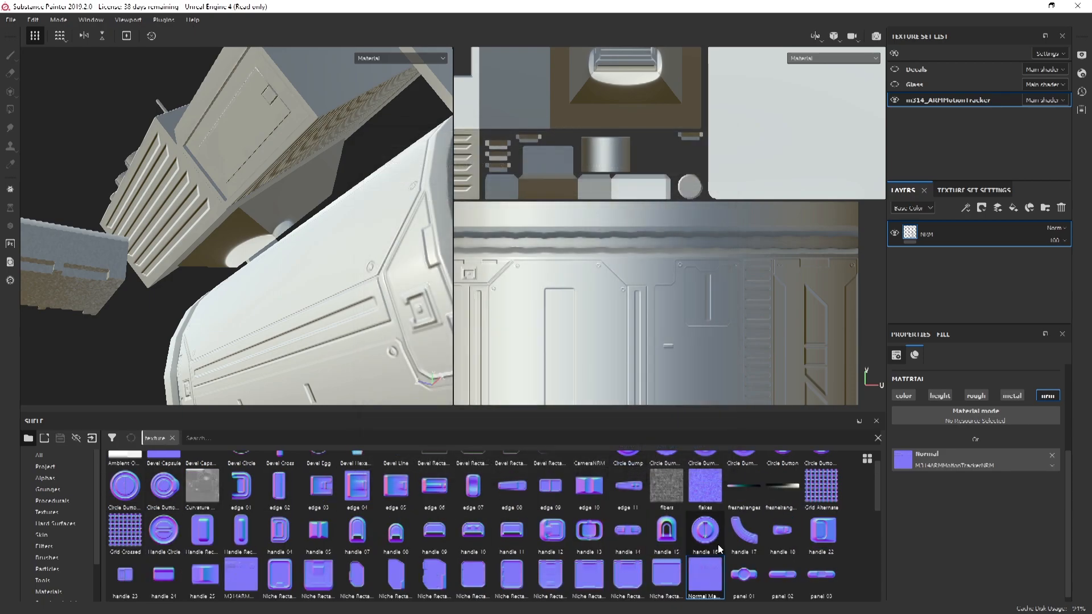
Assign the imported cleaned map as the Normal mesh map of m314_ARMMotionTracker and inspect the model's cylinder and lens
{"action": "left_click_drag", "start_coordinate": [703, 584], "coordinate": [955, 274]}
{"action": "left_click", "coordinate": [967, 190]}
{"action": "left_click_drag", "start_coordinate": [290, 134], "coordinate": [319, 244], "text": "alt"}
{"action": "right_click_drag", "start_coordinate": [318, 245], "coordinate": [322, 302], "text": "alt"}
{"action": "left_click_drag", "start_coordinate": [322, 302], "coordinate": [254, 267], "text": "alt"}
{"action": "middle_click_drag", "start_coordinate": [254, 268], "coordinate": [232, 233], "text": "alt"}
Export the m314_ARMMotionTracker texture set to the Desktop as targa using the NormalMapExport configuration
{"action": "left_click", "coordinate": [11, 20]}
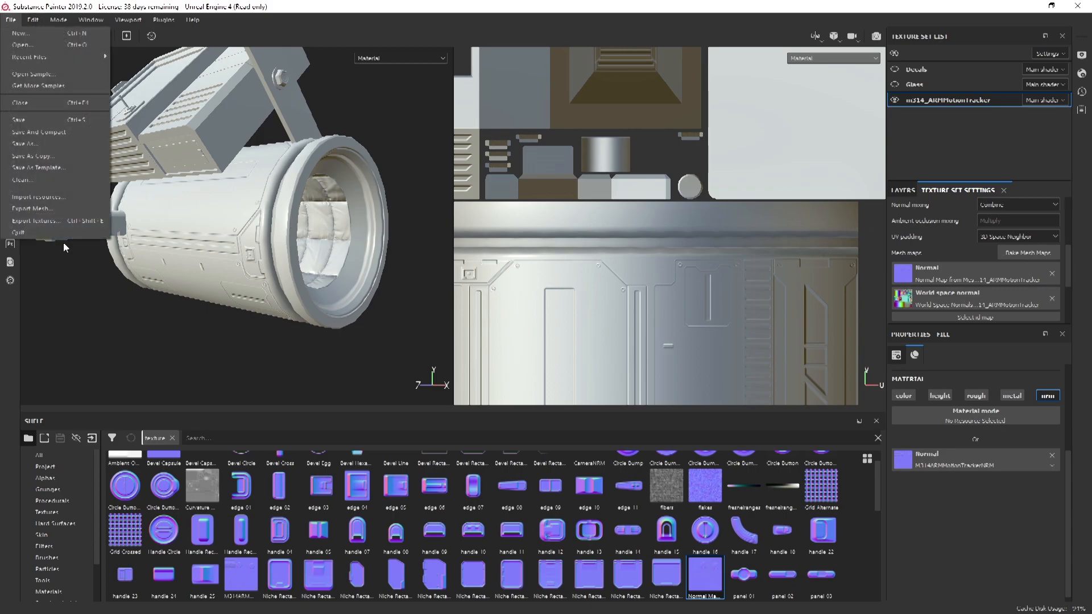
{"action": "left_click", "coordinate": [34, 223]}
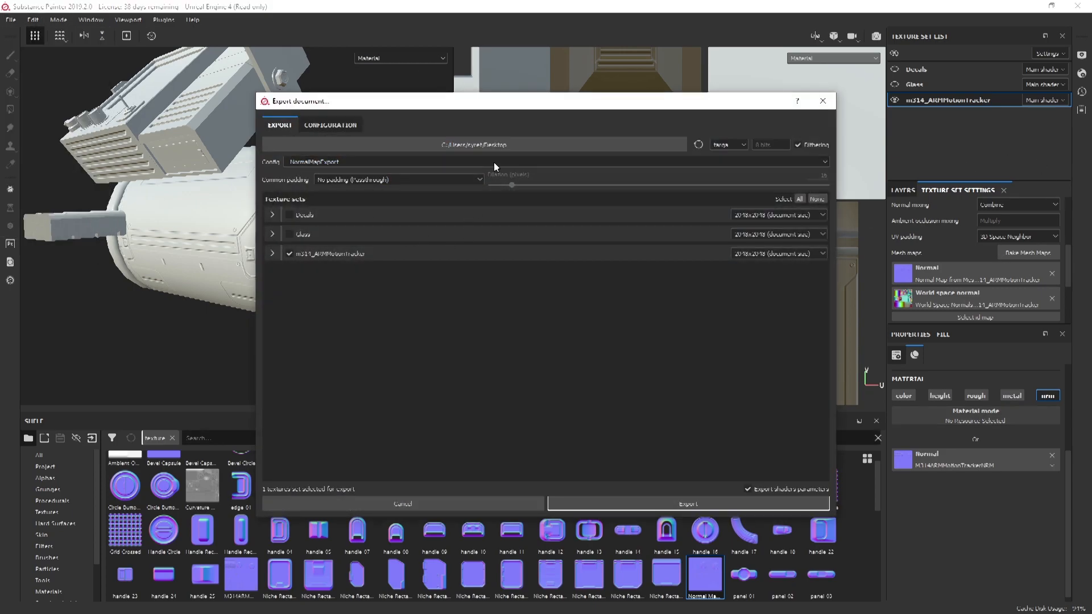
{"action": "left_click", "coordinate": [649, 501]}
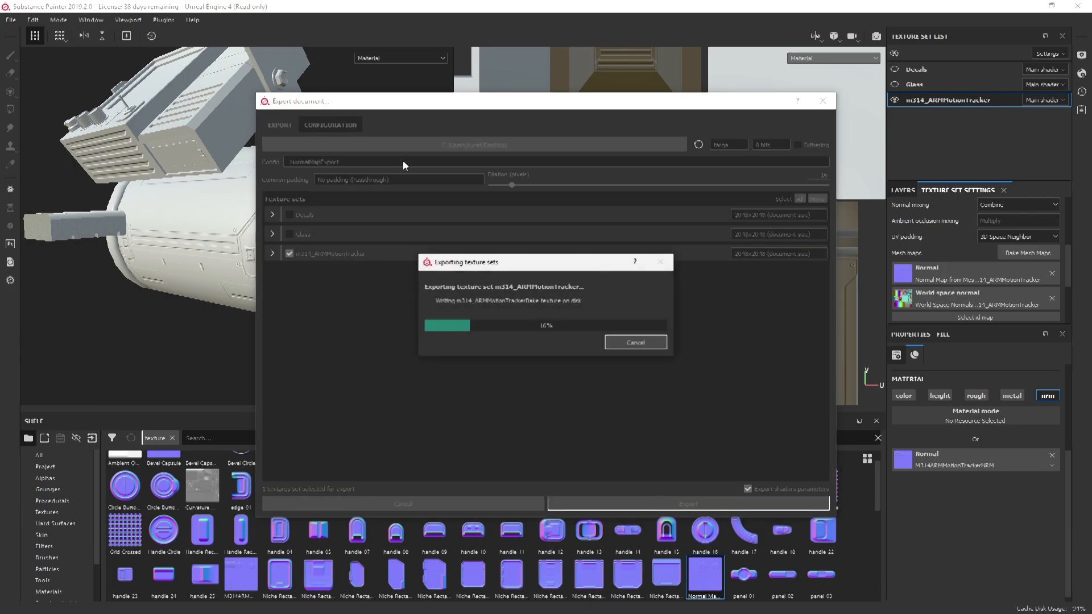
{"action": "left_click", "coordinate": [581, 322]}
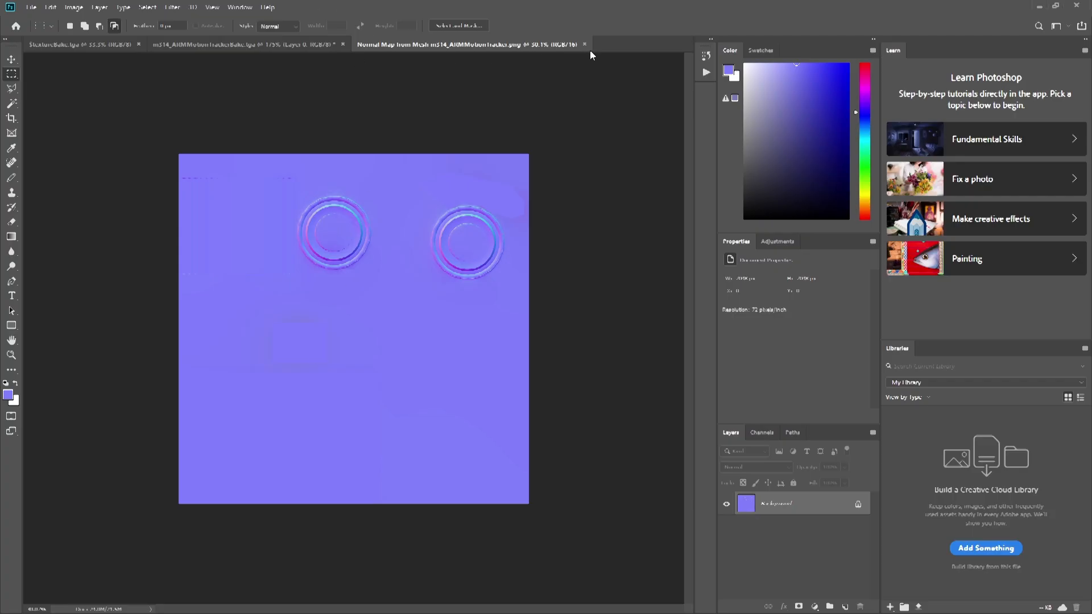
In Photoshop, close the cleaned map and the old m314_ARMMotionTrackerBake.tga without saving, and open the newly exported bake texture
{"action": "left_click", "coordinate": [584, 44]}
{"action": "left_click", "coordinate": [343, 45]}
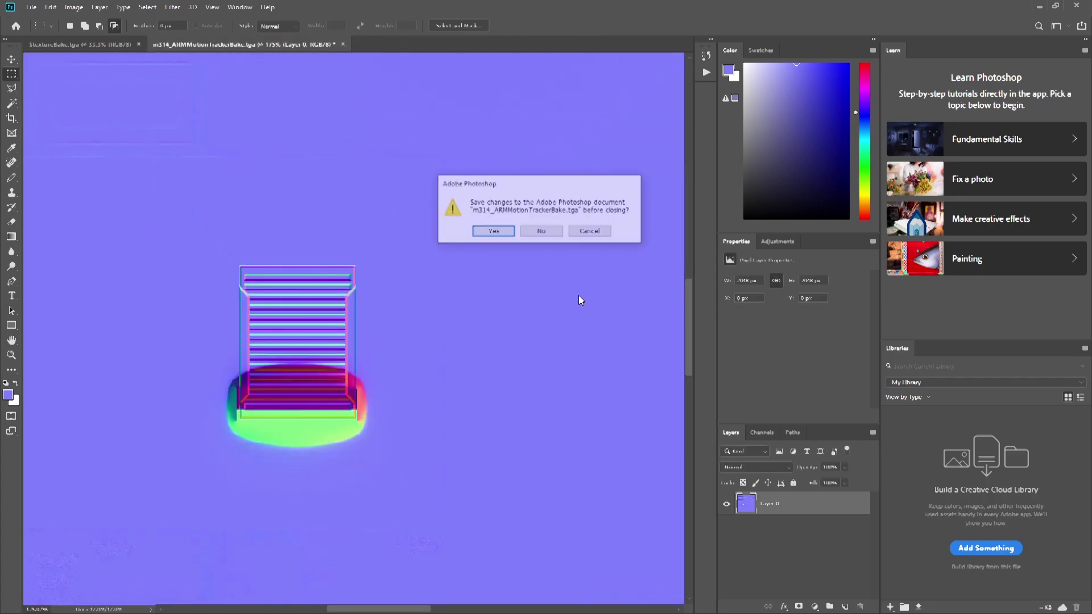
{"action": "left_click", "coordinate": [542, 235]}
{"action": "left_click", "coordinate": [31, 7]}
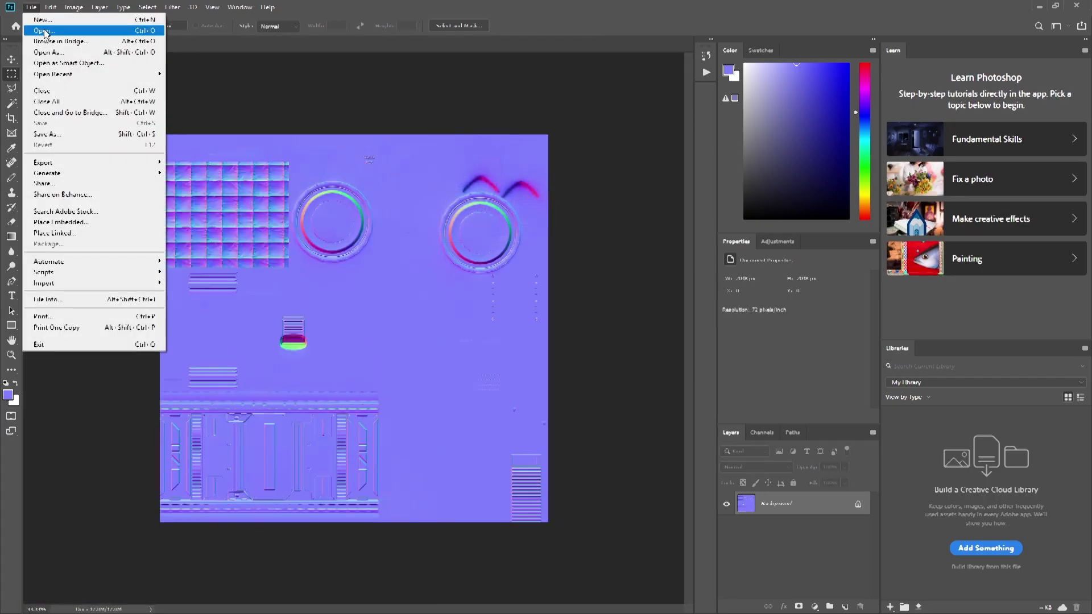
{"action": "left_click", "coordinate": [44, 30]}
{"action": "double_click", "coordinate": [449, 85]}
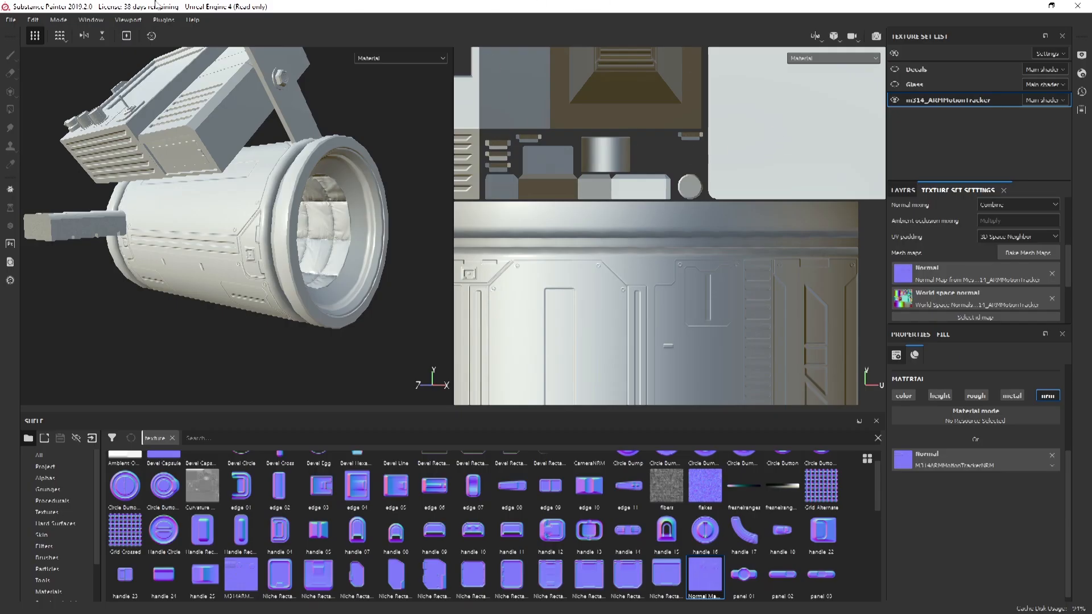
In Substance Painter, import m314_ARMMotionTrackerBake.tga from the Desktop with its usage set to texture
{"action": "left_click", "coordinate": [92, 437]}
{"action": "left_click", "coordinate": [595, 161]}
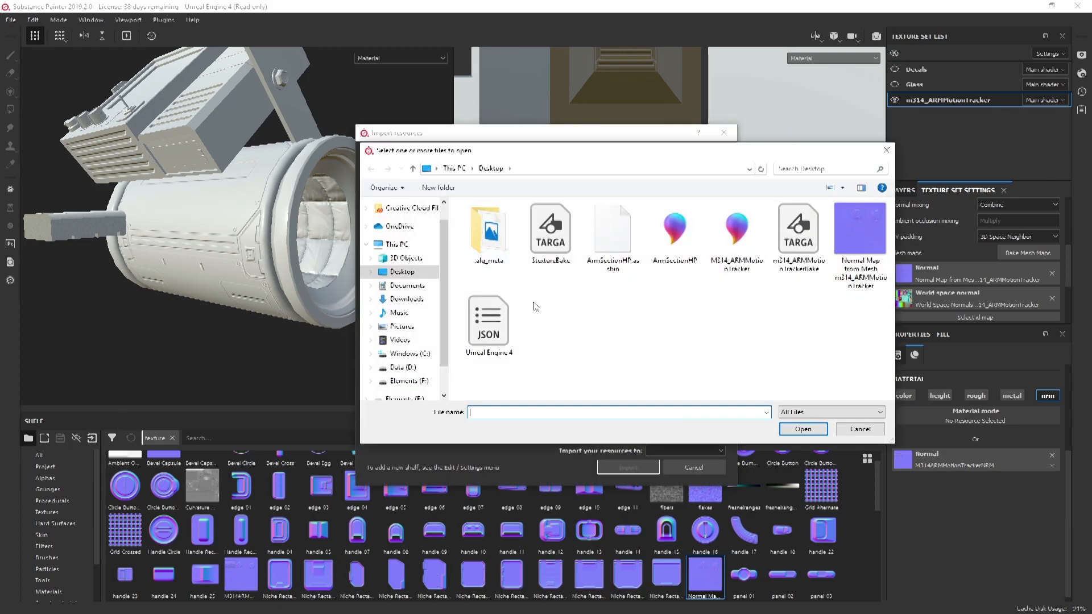
{"action": "left_click", "coordinate": [799, 230]}
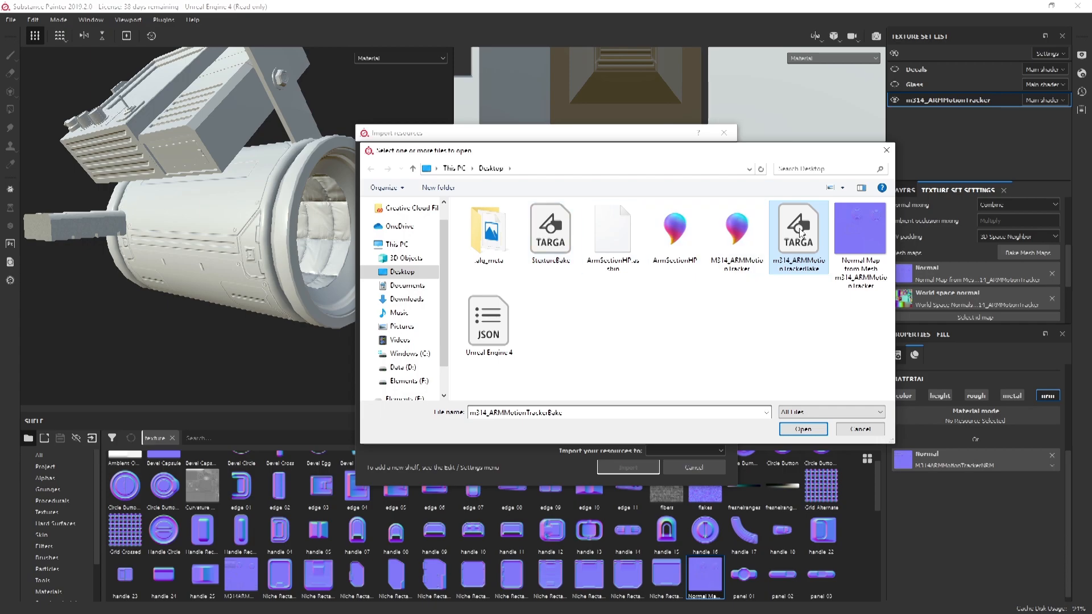
{"action": "double_click", "coordinate": [799, 228]}
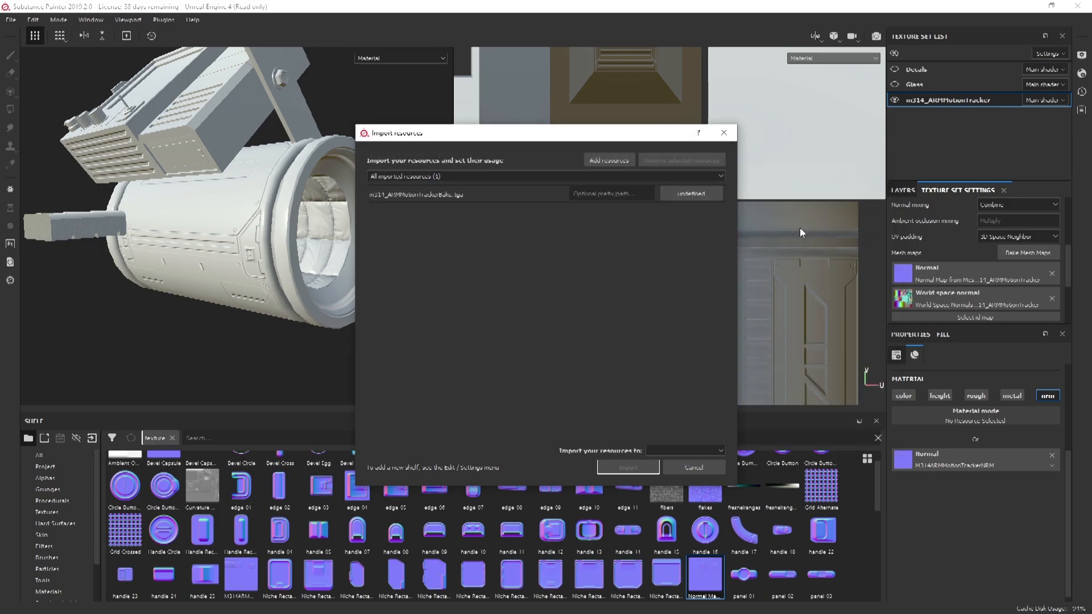
{"action": "left_click", "coordinate": [690, 195]}
{"action": "left_click", "coordinate": [692, 231]}
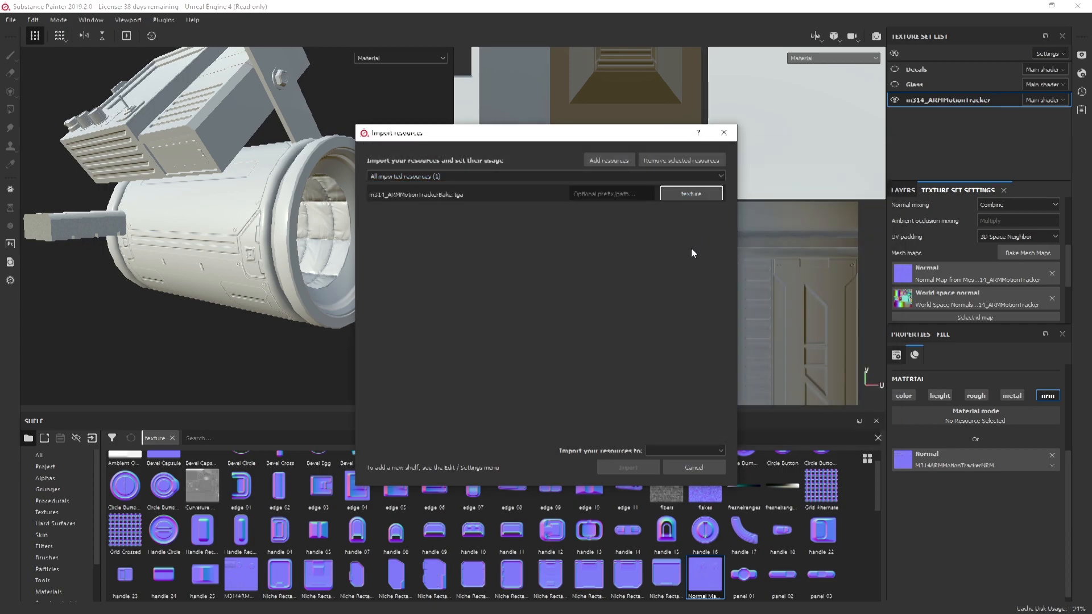
{"action": "left_click", "coordinate": [677, 453]}
{"action": "left_click", "coordinate": [664, 474]}
{"action": "left_click", "coordinate": [629, 468]}
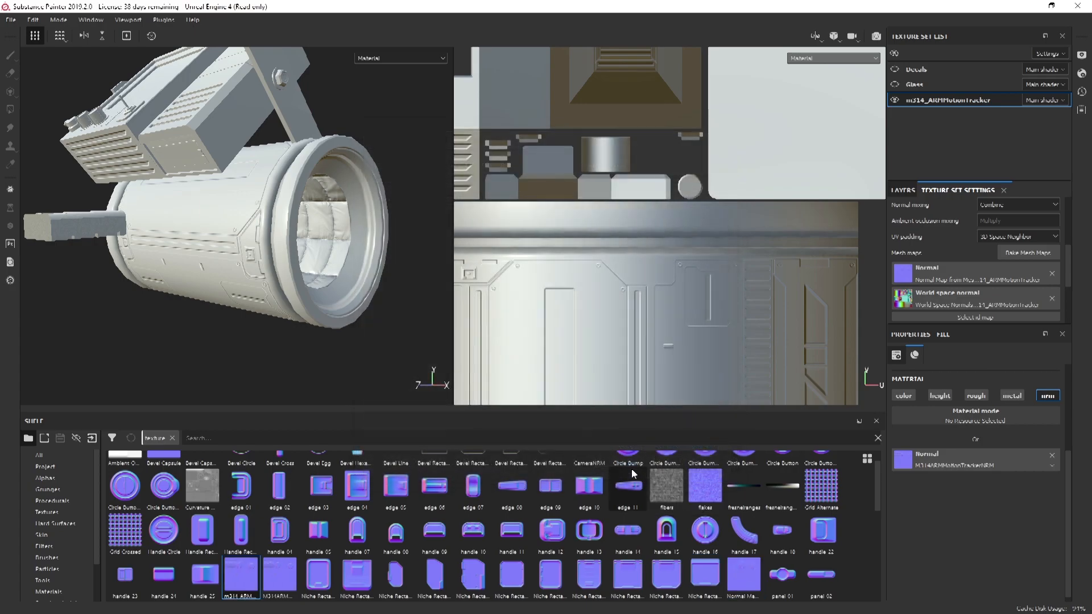
Assign the imported m314_ARMMotionTrackerBake texture as the Normal mesh map, delete the NRM fill layer and inspect the model
{"action": "left_click_drag", "start_coordinate": [248, 586], "coordinate": [963, 275]}
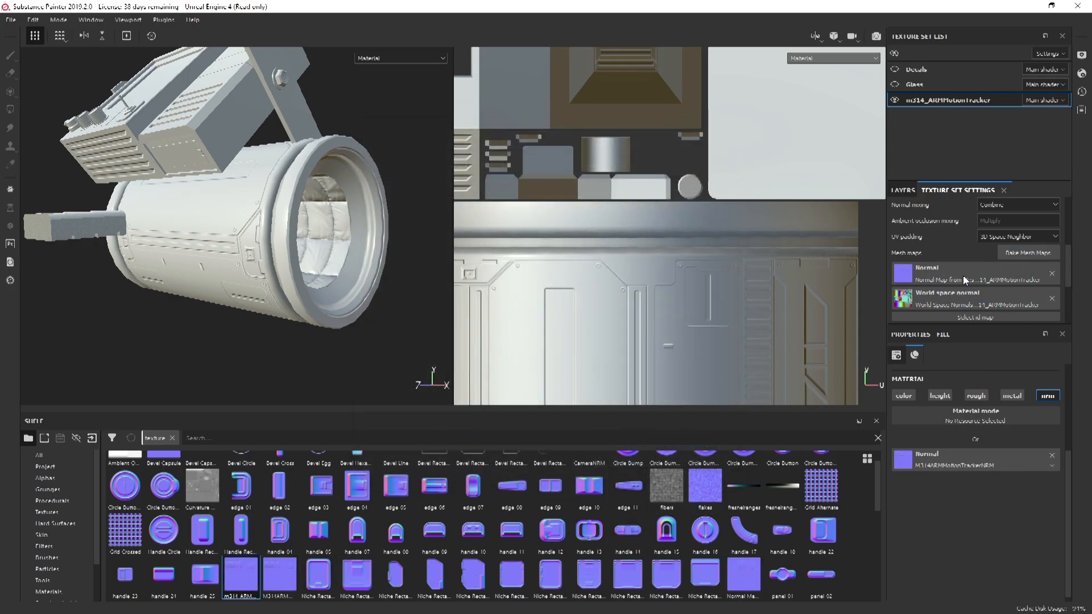
{"action": "left_click_drag", "start_coordinate": [267, 188], "coordinate": [173, 179], "text": "alt"}
{"action": "left_click", "coordinate": [904, 191]}
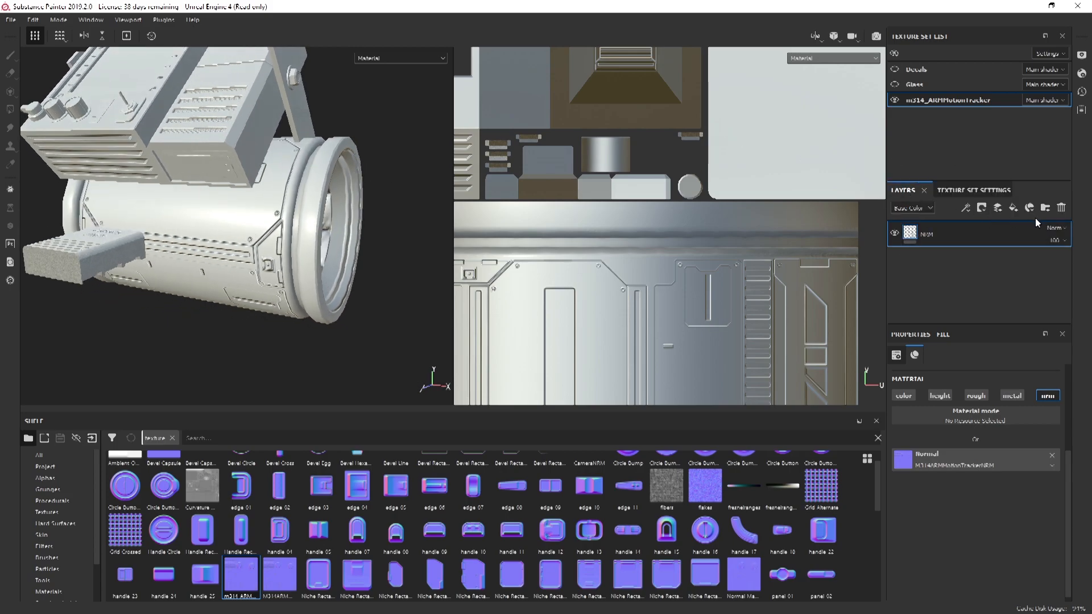
{"action": "left_click", "coordinate": [1062, 208]}
{"action": "left_click_drag", "start_coordinate": [290, 243], "coordinate": [305, 294], "text": "alt"}
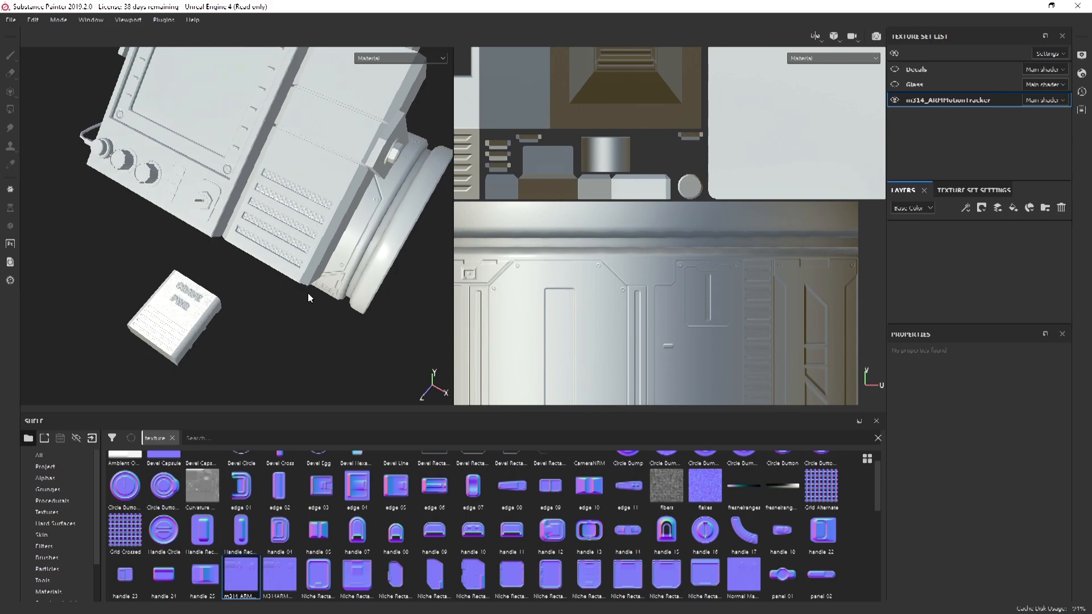
{"action": "middle_click_drag", "start_coordinate": [352, 264], "coordinate": [327, 209], "text": "alt"}
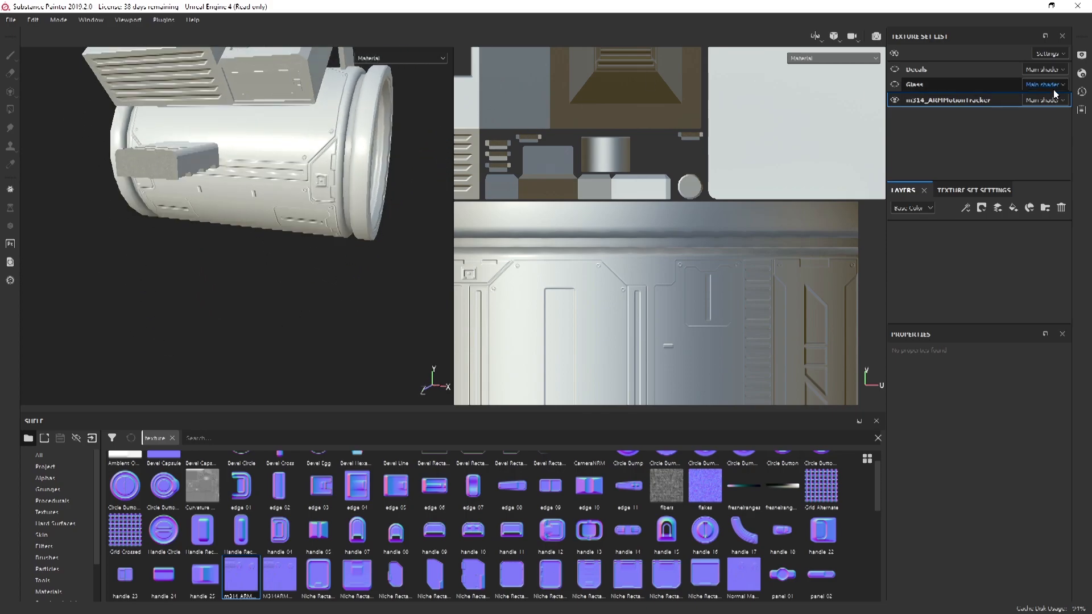
{"action": "left_click", "coordinate": [966, 188]}
{"action": "left_click", "coordinate": [903, 189]}
{"action": "left_click_drag", "start_coordinate": [273, 148], "coordinate": [228, 221], "text": "alt"}
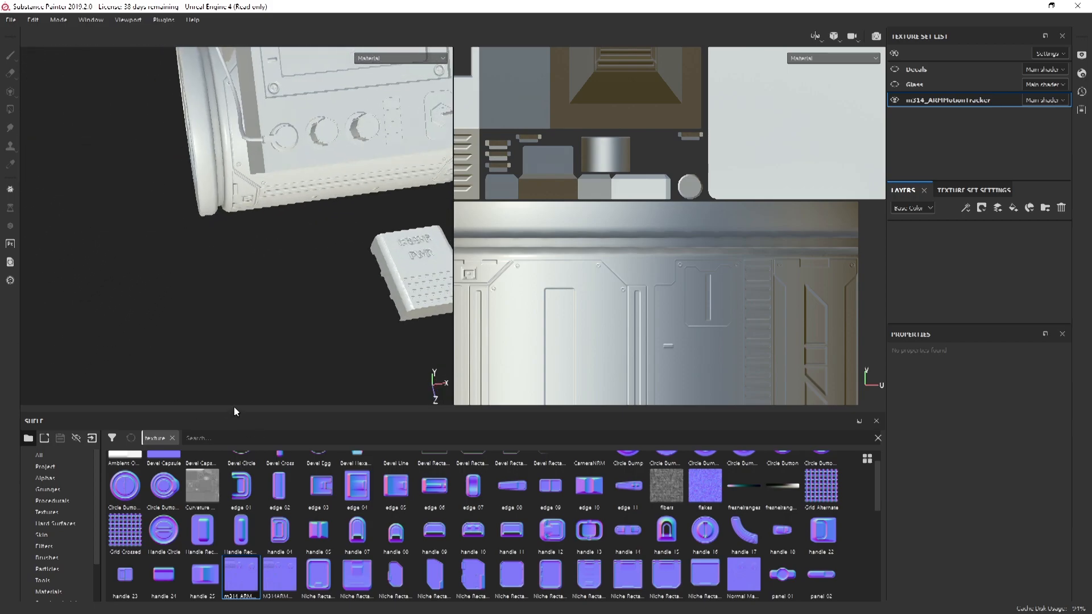
Start a resource import and pick M314-ARMMotionTrackerDecalSheets.png from the project's Maya images folder, under M314-ARMMotionTracker and MISC
{"action": "left_click", "coordinate": [92, 438]}
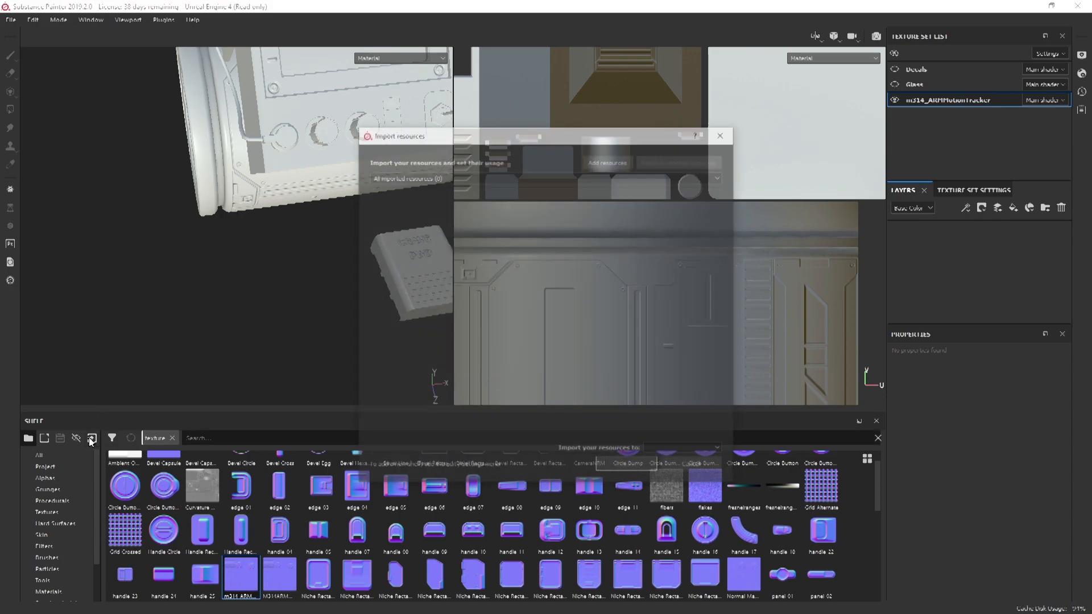
{"action": "left_click", "coordinate": [610, 159]}
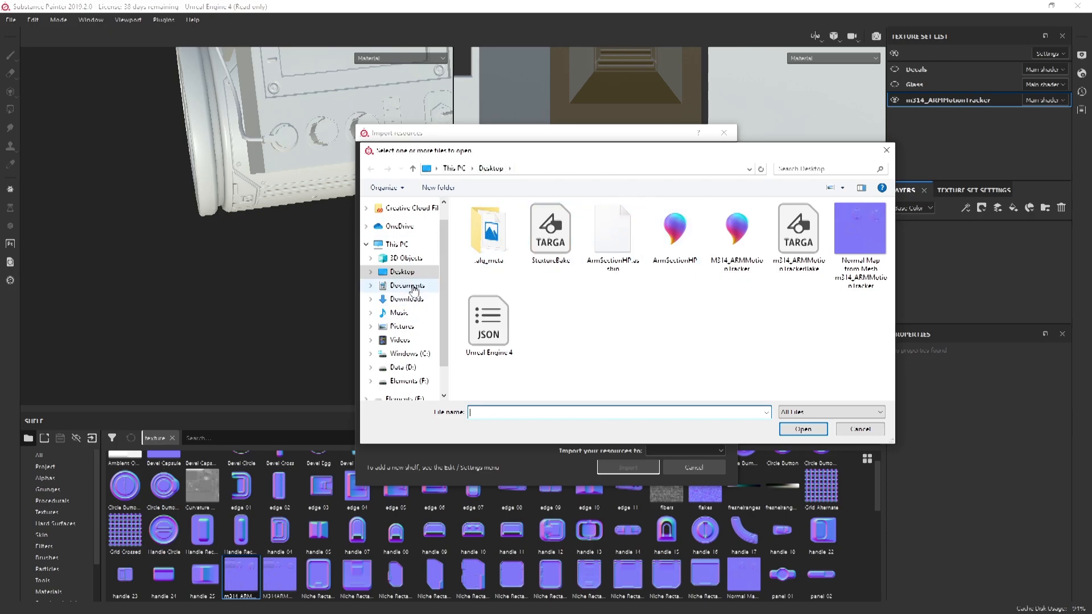
{"action": "left_click", "coordinate": [408, 368]}
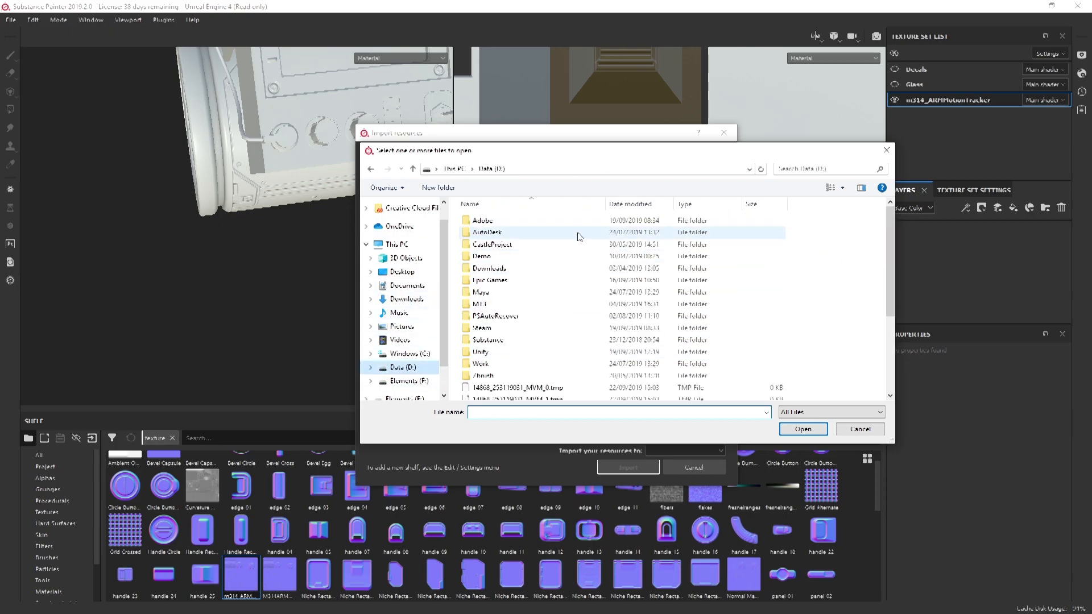
{"action": "double_click", "coordinate": [492, 366]}
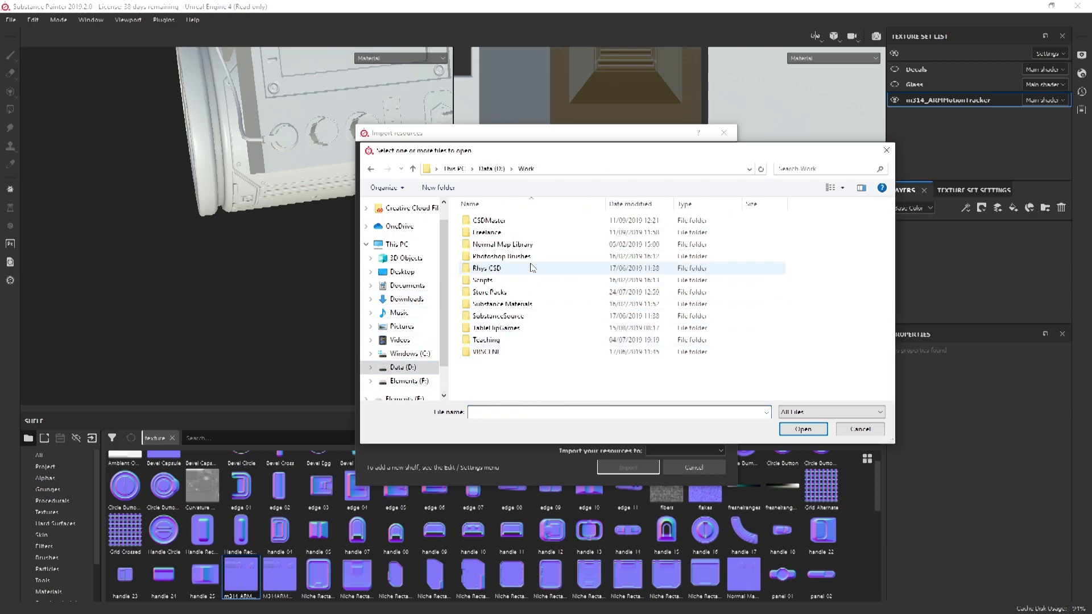
{"action": "double_click", "coordinate": [488, 236]}
{"action": "double_click", "coordinate": [493, 270]}
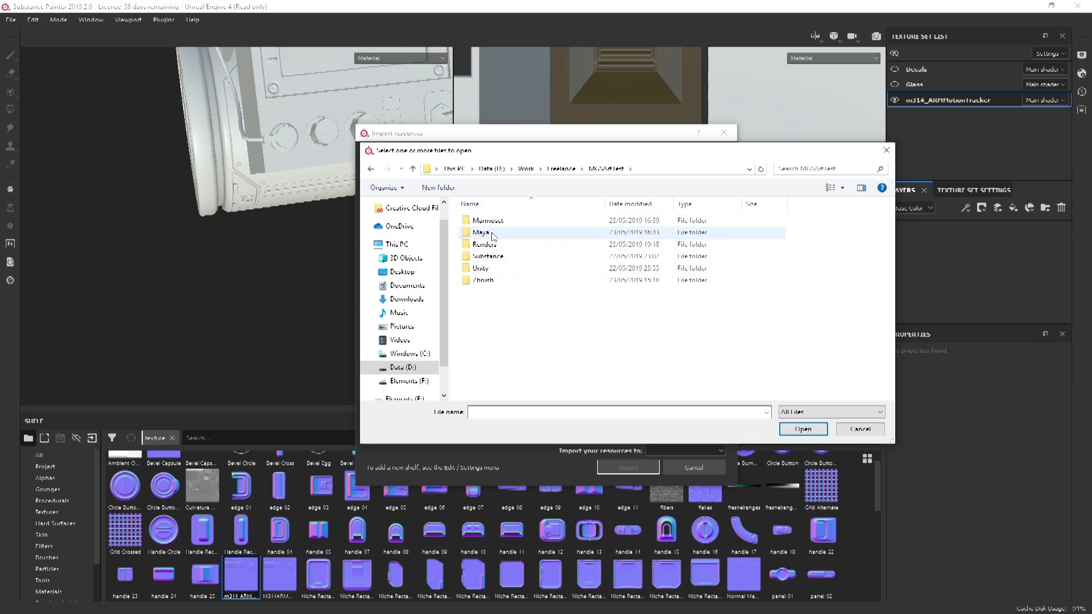
{"action": "double_click", "coordinate": [492, 234]}
{"action": "double_click", "coordinate": [486, 221]}
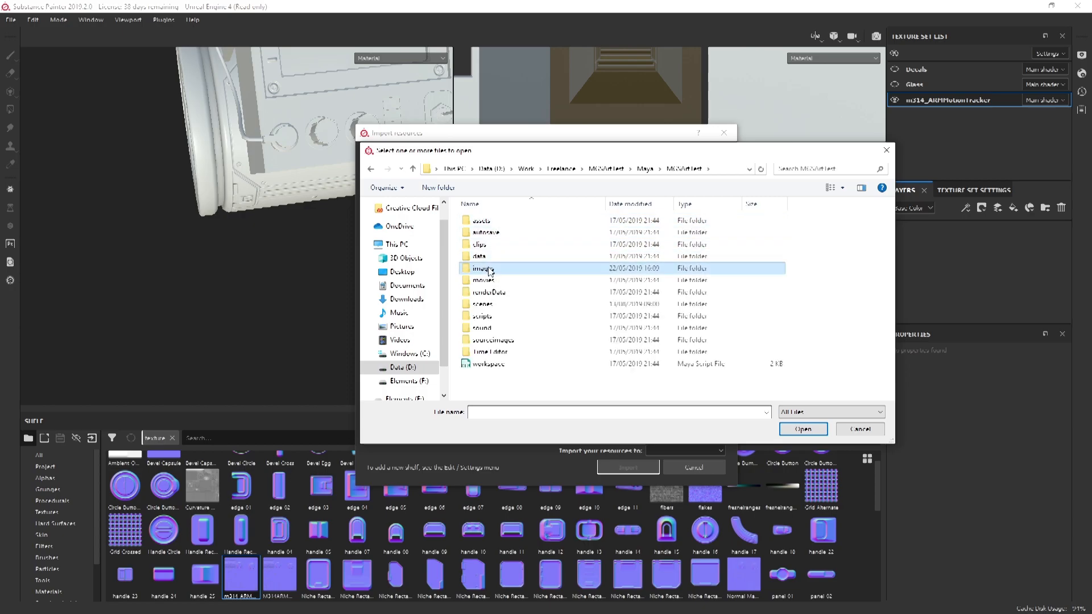
{"action": "double_click", "coordinate": [489, 271]}
{"action": "double_click", "coordinate": [489, 221]}
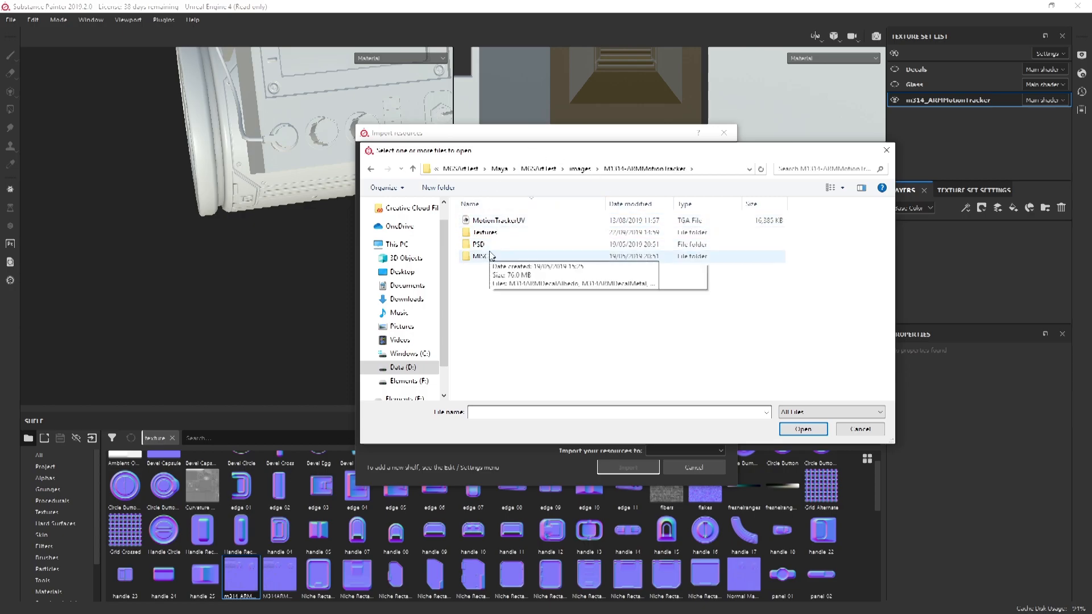
{"action": "double_click", "coordinate": [485, 232]}
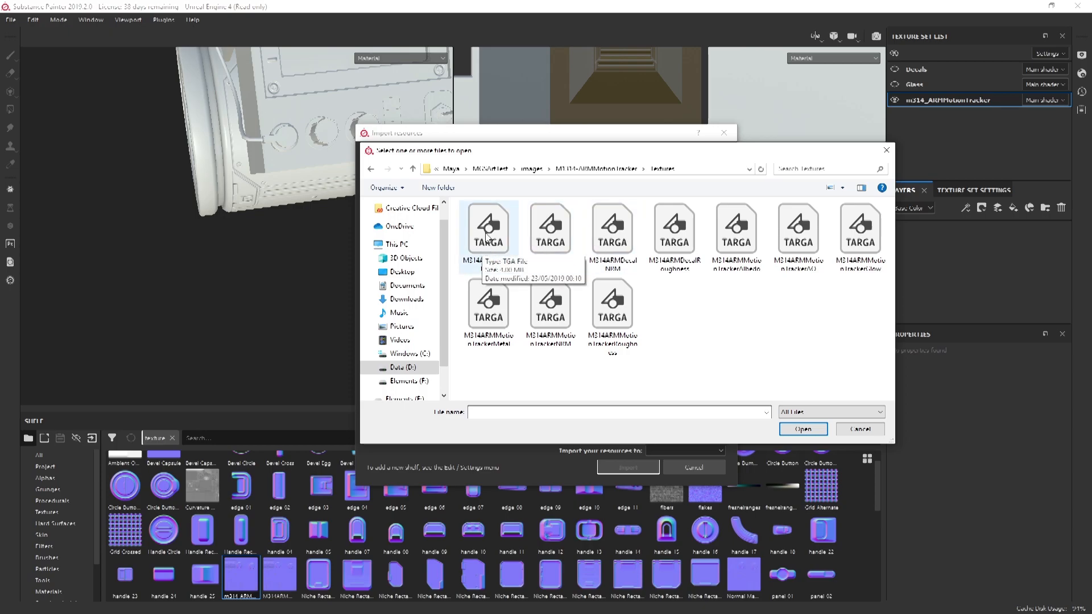
{"action": "key", "text": "alt+Left"}
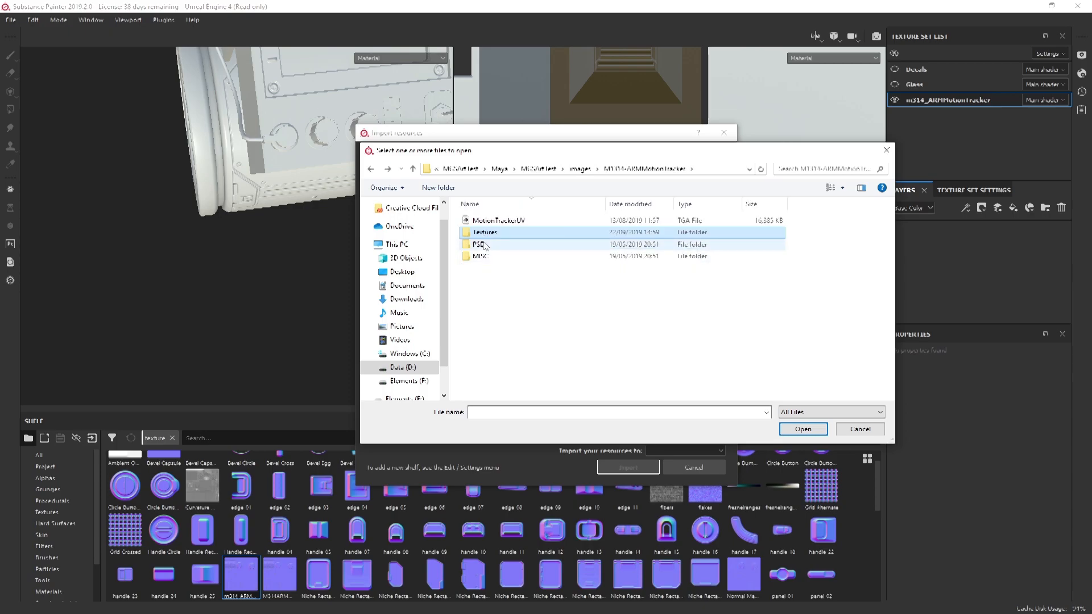
{"action": "double_click", "coordinate": [484, 256]}
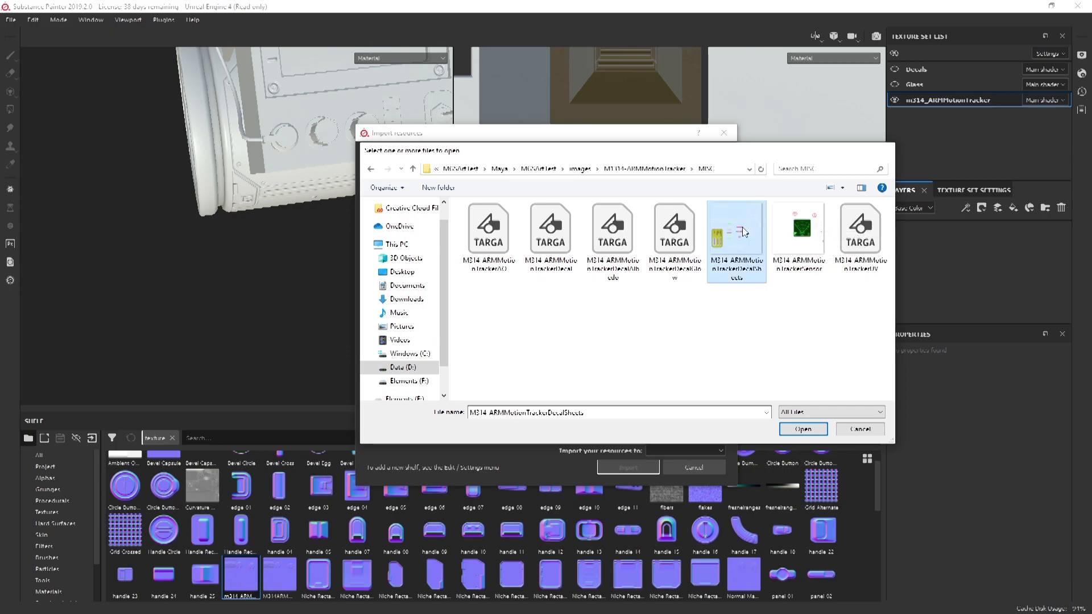
{"action": "double_click", "coordinate": [742, 230]}
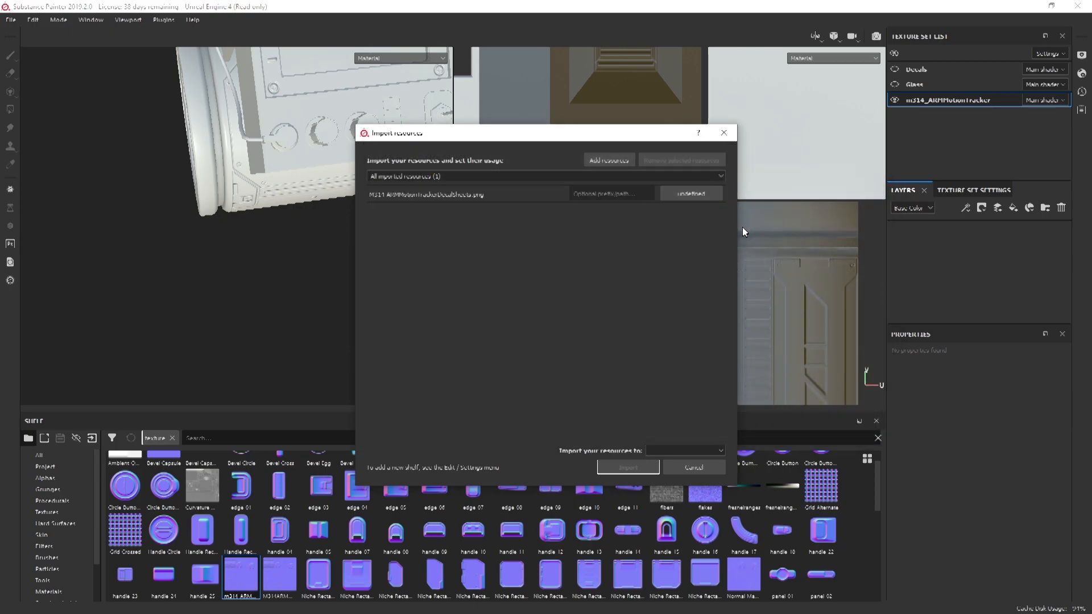
Set the decal sheet's usage to texture and import it into the current project
{"action": "left_click", "coordinate": [701, 193]}
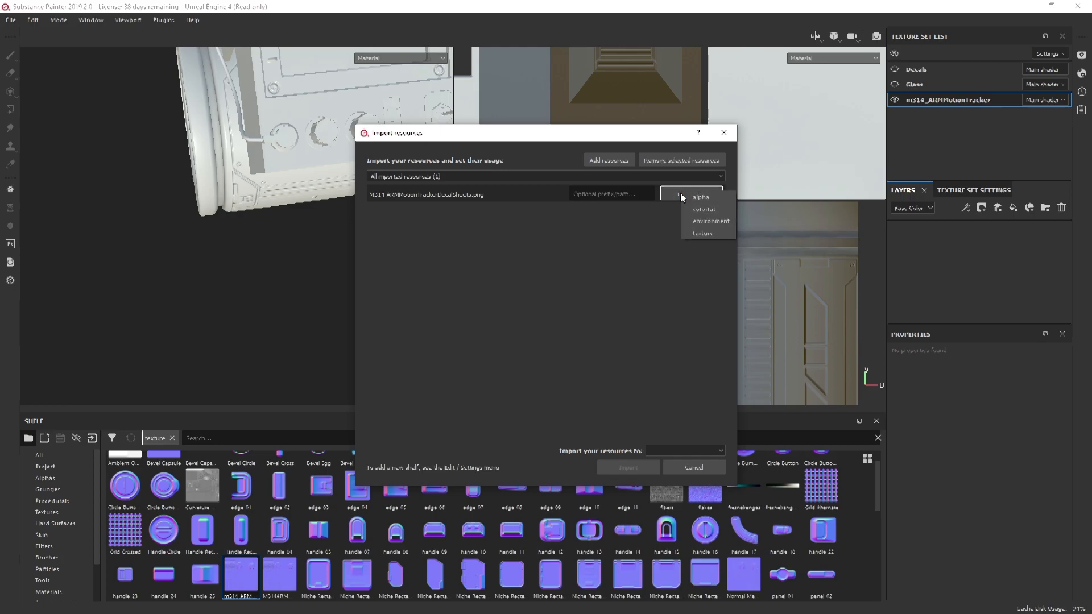
{"action": "left_click", "coordinate": [703, 233]}
{"action": "left_click", "coordinate": [695, 450]}
{"action": "left_click", "coordinate": [672, 469]}
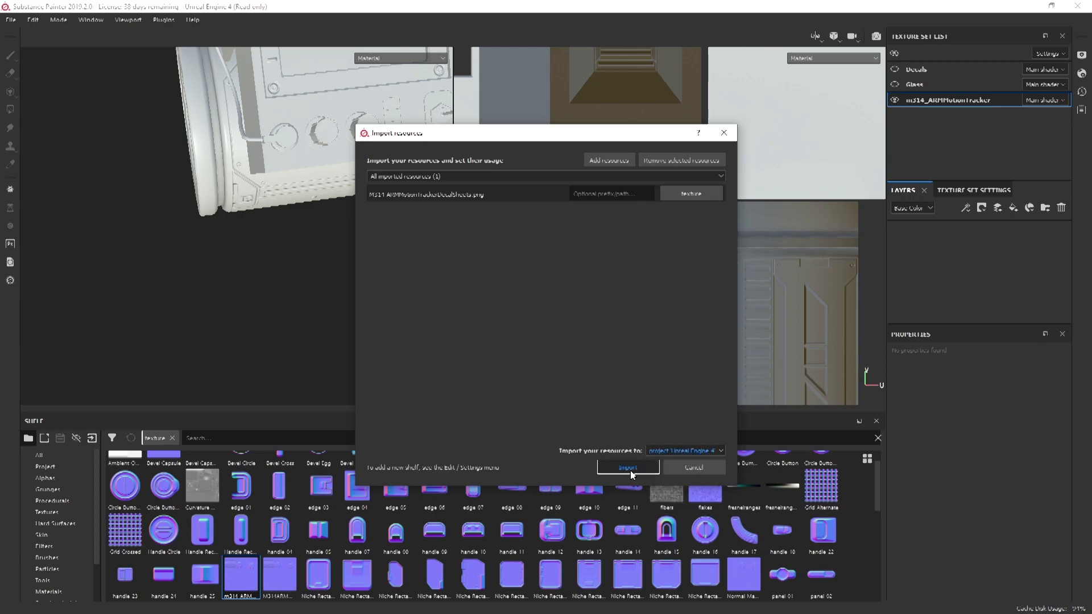
{"action": "left_click", "coordinate": [629, 468]}
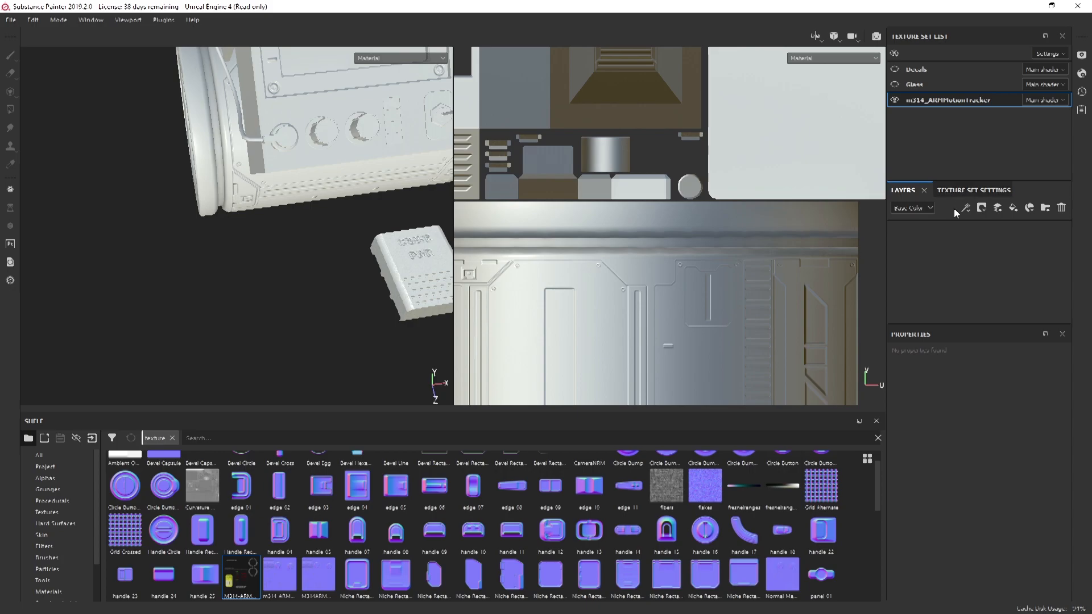
Switch to the Decals texture set and delete its default paint layer
{"action": "left_click", "coordinate": [1012, 207]}
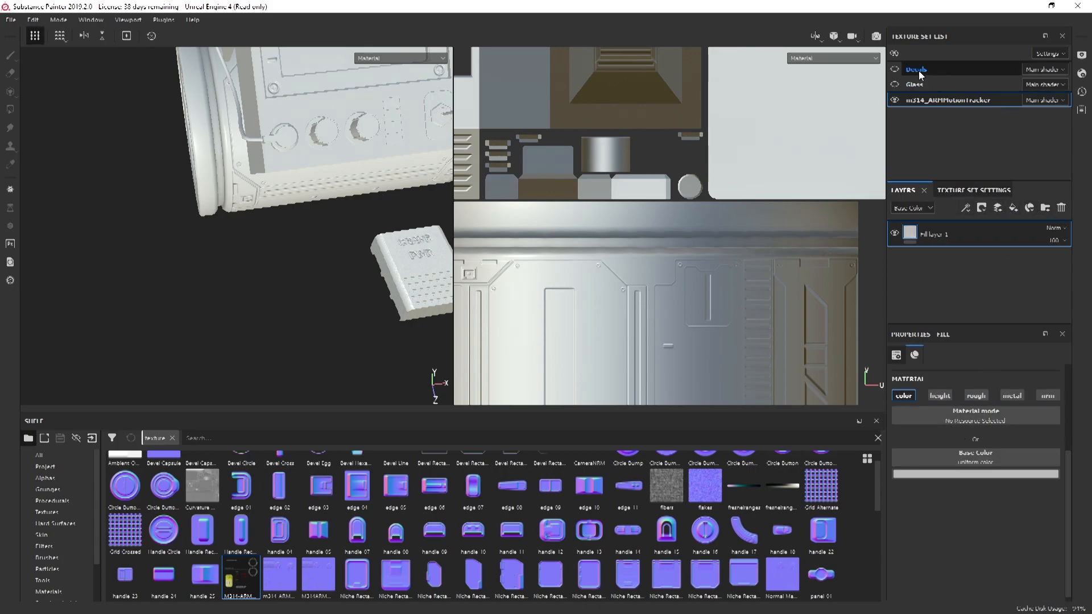
{"action": "left_click", "coordinate": [1061, 208]}
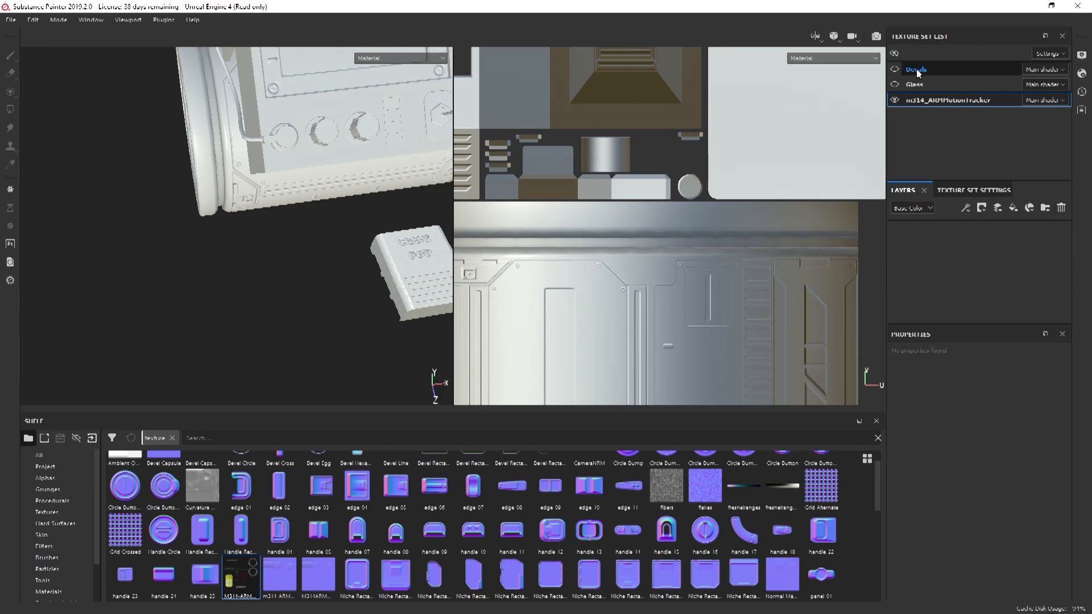
{"action": "left_click", "coordinate": [938, 70]}
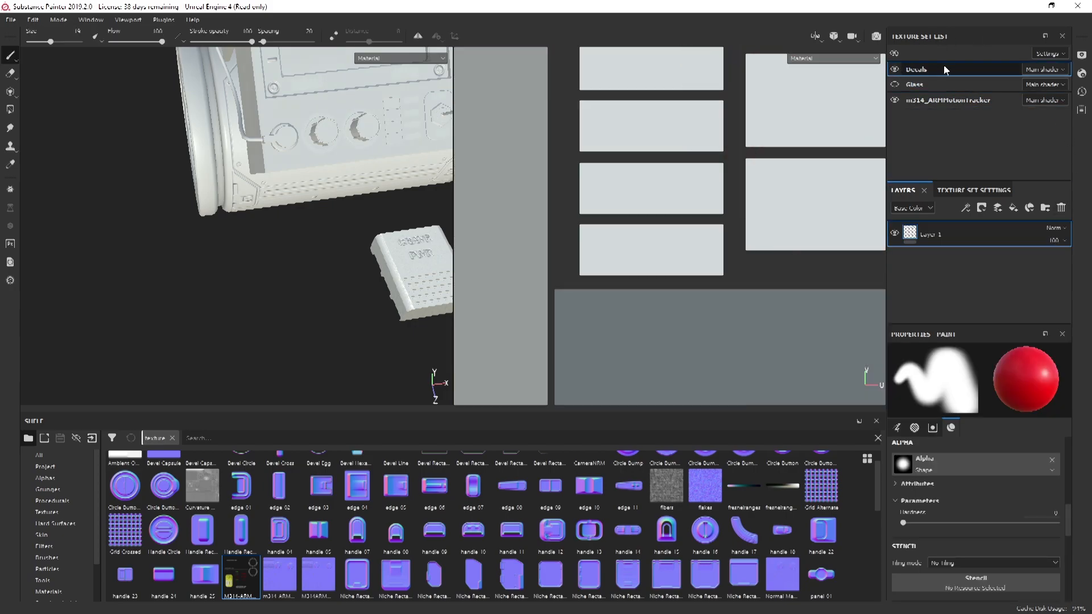
{"action": "left_click", "coordinate": [1062, 208]}
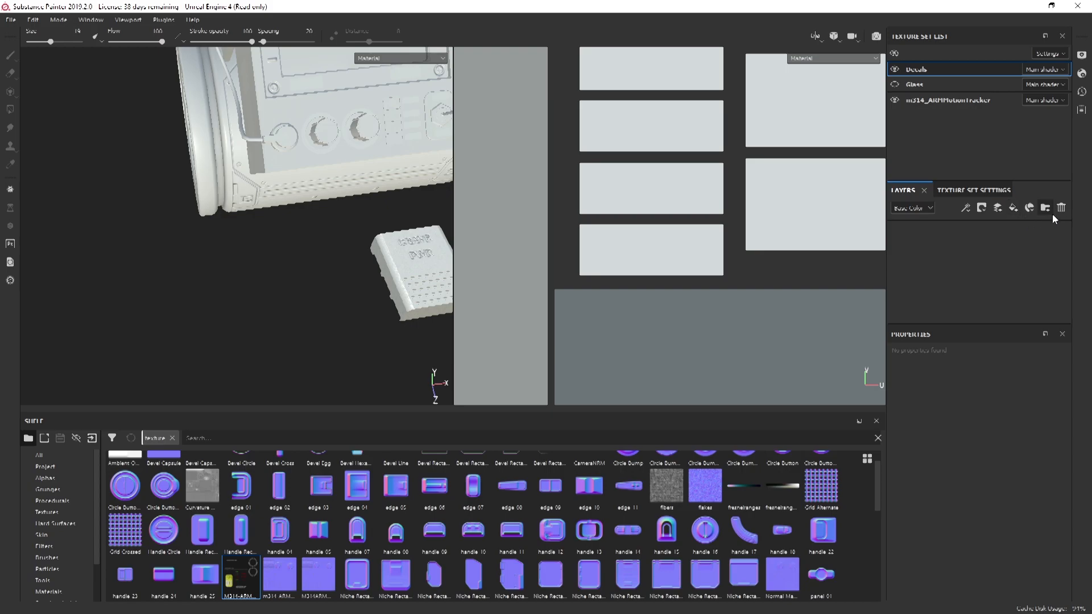
Add a fill layer with only the color channel enabled, assign M314-ARMMotionTrackerDecalSheets as its base color and inspect the decals on the model
{"action": "left_click", "coordinate": [1017, 210]}
{"action": "left_click", "coordinate": [939, 395]}
{"action": "left_click", "coordinate": [976, 395]}
{"action": "left_click", "coordinate": [1012, 395]}
{"action": "left_click", "coordinate": [1046, 396]}
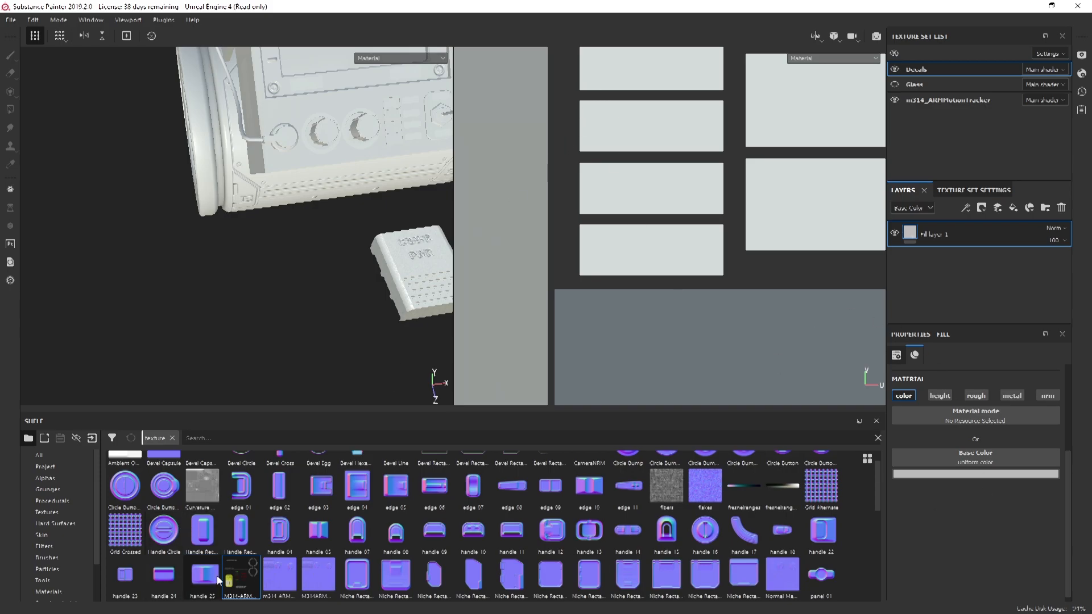
{"action": "left_click_drag", "start_coordinate": [241, 577], "coordinate": [989, 471]}
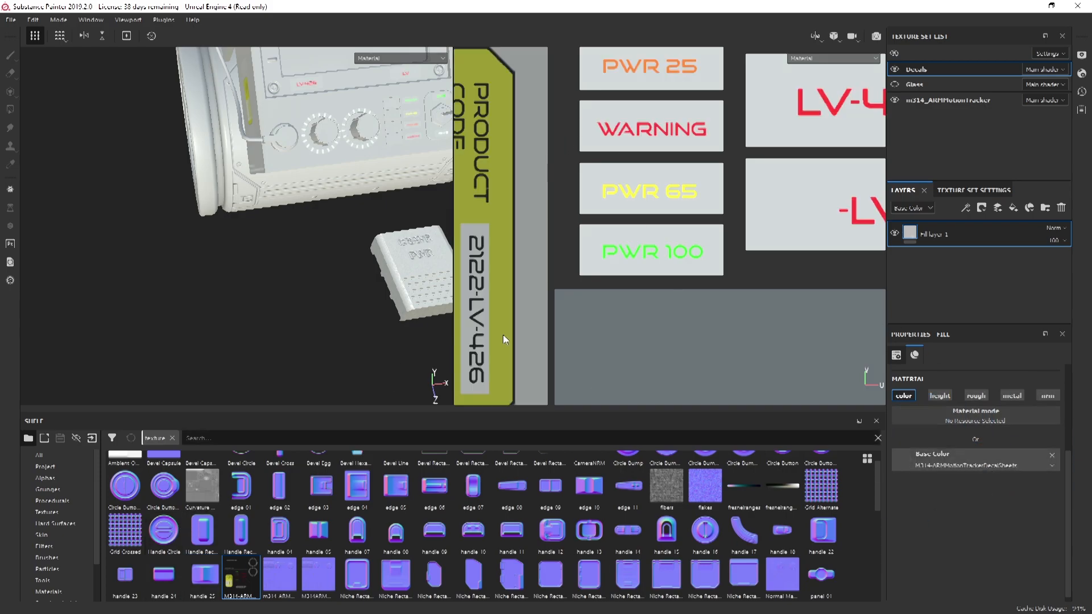
{"action": "left_click_drag", "start_coordinate": [429, 156], "coordinate": [301, 268], "text": "alt"}
{"action": "middle_click_drag", "start_coordinate": [302, 267], "coordinate": [309, 256], "text": "alt"}
{"action": "left_click_drag", "start_coordinate": [310, 255], "coordinate": [239, 193], "text": "alt"}
{"action": "left_click_drag", "start_coordinate": [242, 298], "coordinate": [282, 246], "text": "alt"}
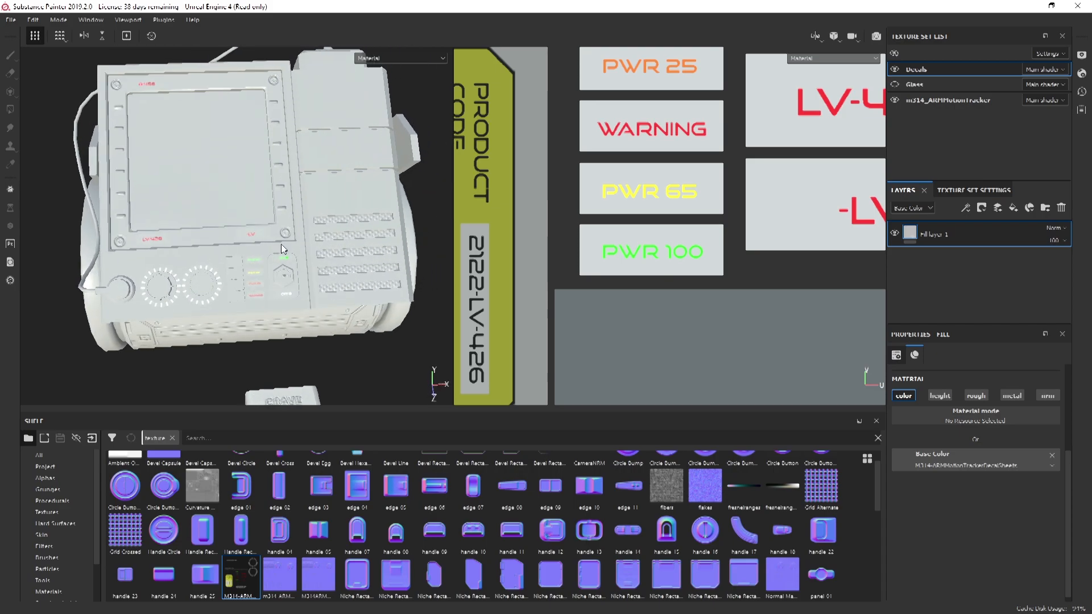
{"action": "middle_click_drag", "start_coordinate": [283, 246], "coordinate": [315, 211], "text": "alt"}
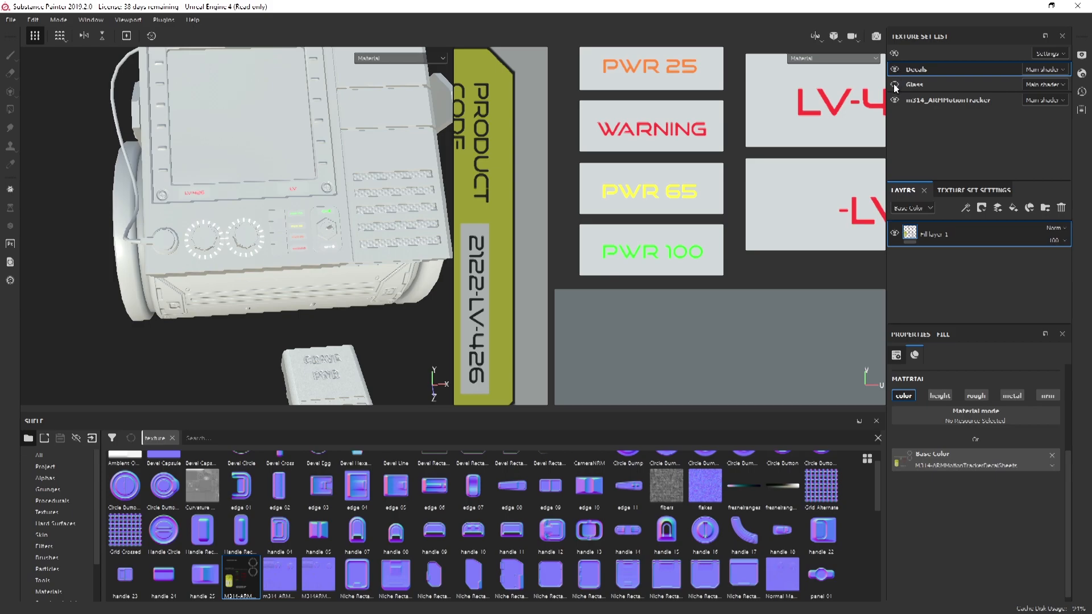
Add a fill layer to the m314_ARMMotionTracker texture set and import M314-ARMMotionTrackerSensor.png with its usage set to texture
{"action": "left_click", "coordinate": [949, 101]}
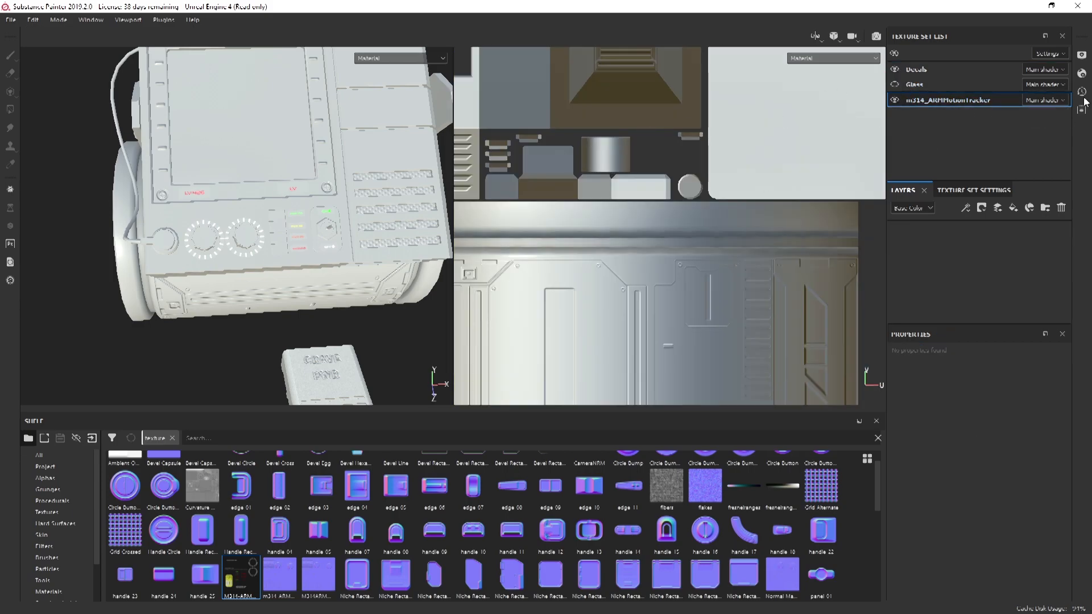
{"action": "left_click", "coordinate": [1013, 208]}
{"action": "left_click", "coordinate": [96, 440]}
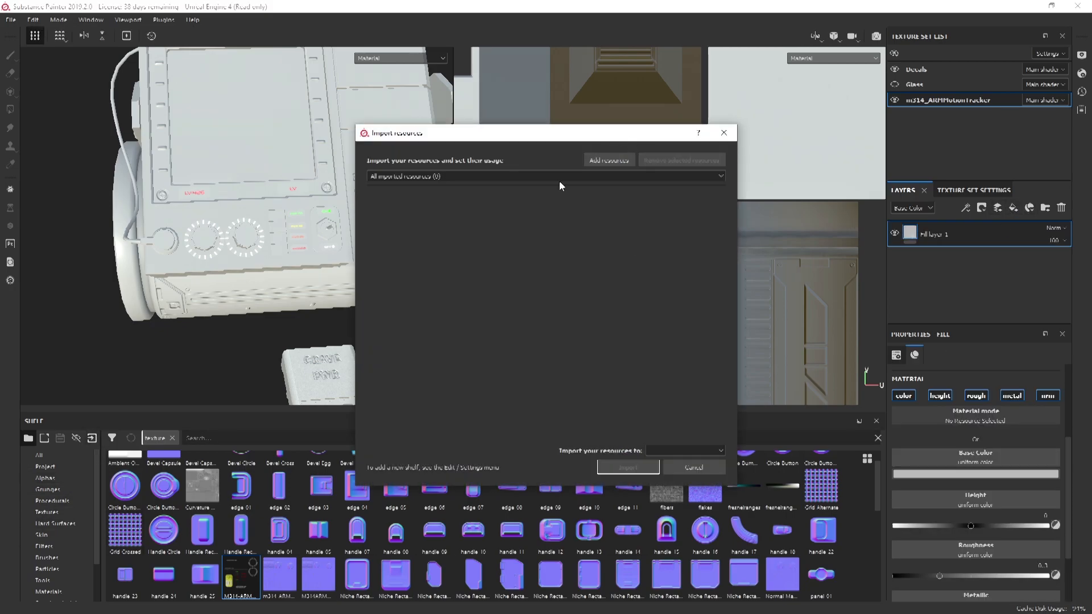
{"action": "left_click", "coordinate": [617, 160]}
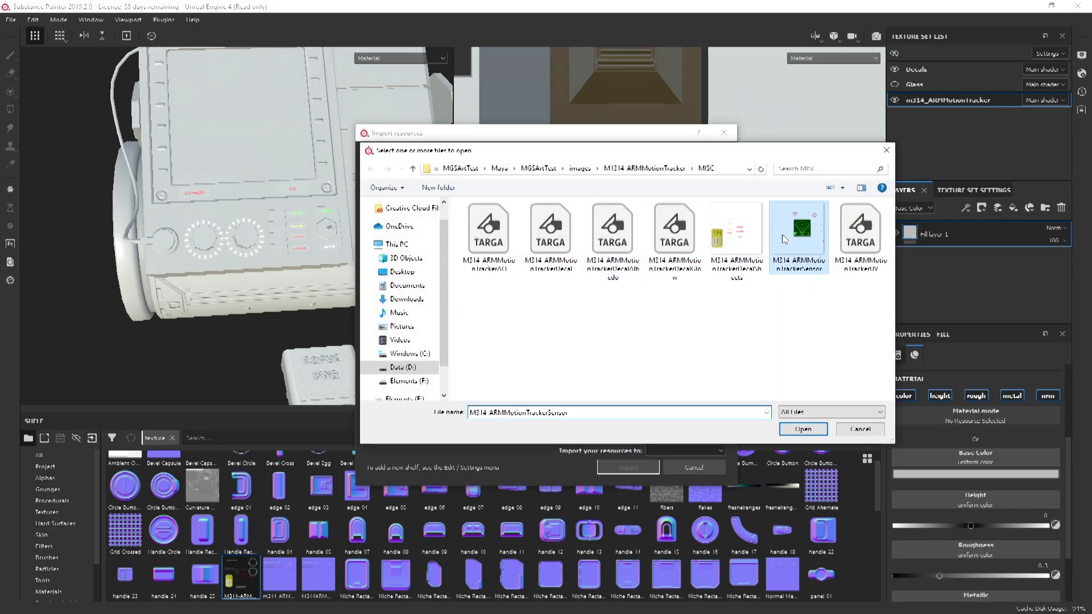
{"action": "double_click", "coordinate": [800, 234]}
{"action": "left_click", "coordinate": [691, 194]}
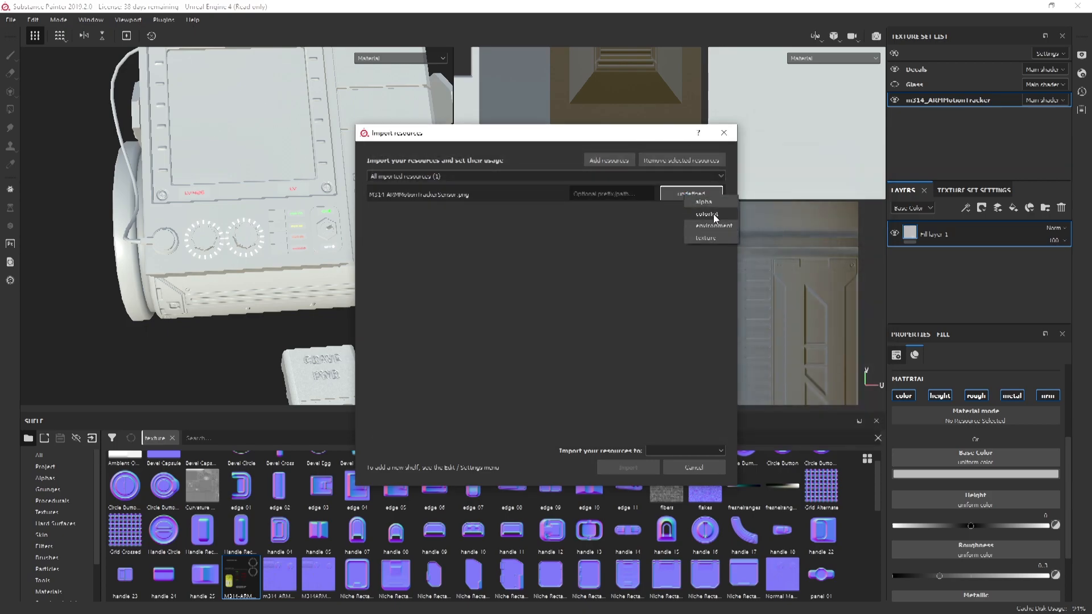
{"action": "left_click", "coordinate": [656, 447]}
{"action": "left_click", "coordinate": [657, 476]}
{"action": "left_click", "coordinate": [668, 456]}
{"action": "left_click", "coordinate": [670, 468]}
{"action": "left_click", "coordinate": [626, 467]}
Assign the M314-ARMMotionTrackerSensor texture as the fill layer's base color, disable every channel except color and inspect the tracker's screen
{"action": "left_click_drag", "start_coordinate": [283, 576], "coordinate": [996, 469]}
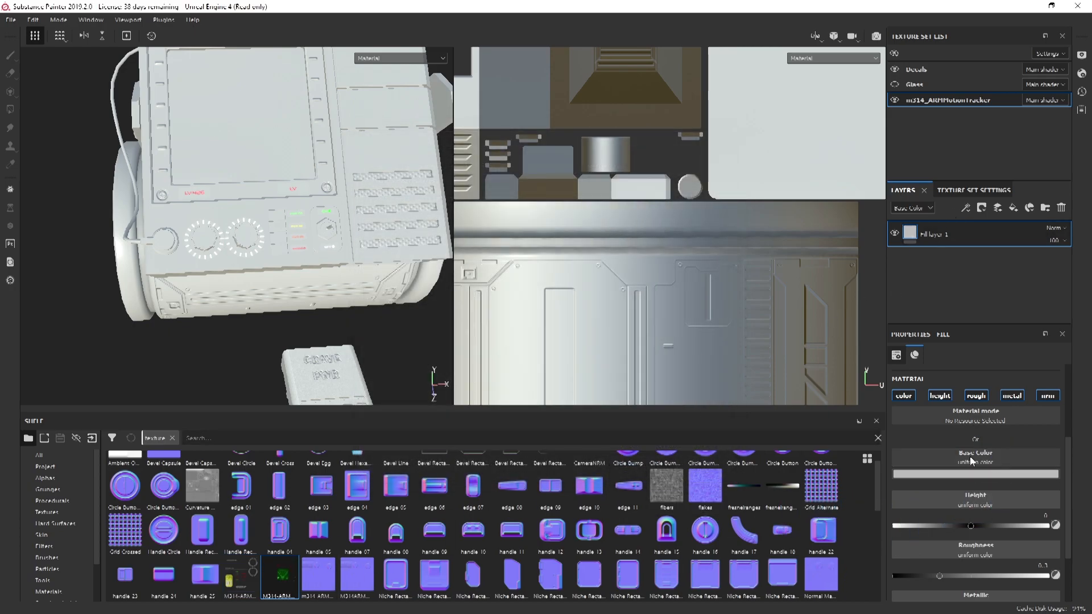
{"action": "left_click_drag", "start_coordinate": [272, 573], "coordinate": [971, 458]}
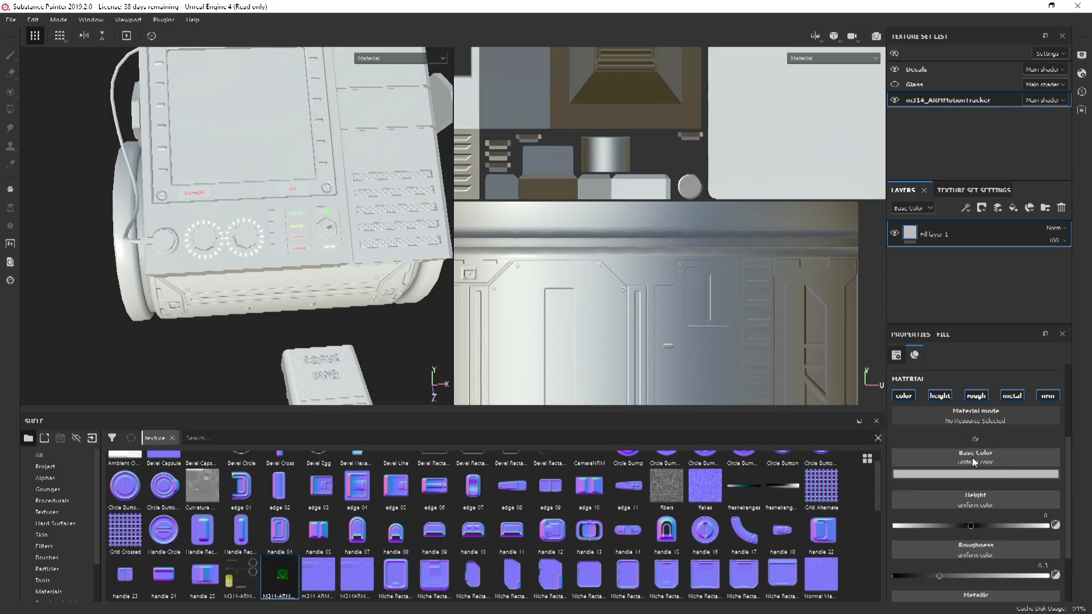
{"action": "left_click", "coordinate": [940, 396]}
{"action": "left_click", "coordinate": [976, 395]}
{"action": "left_click", "coordinate": [1019, 396]}
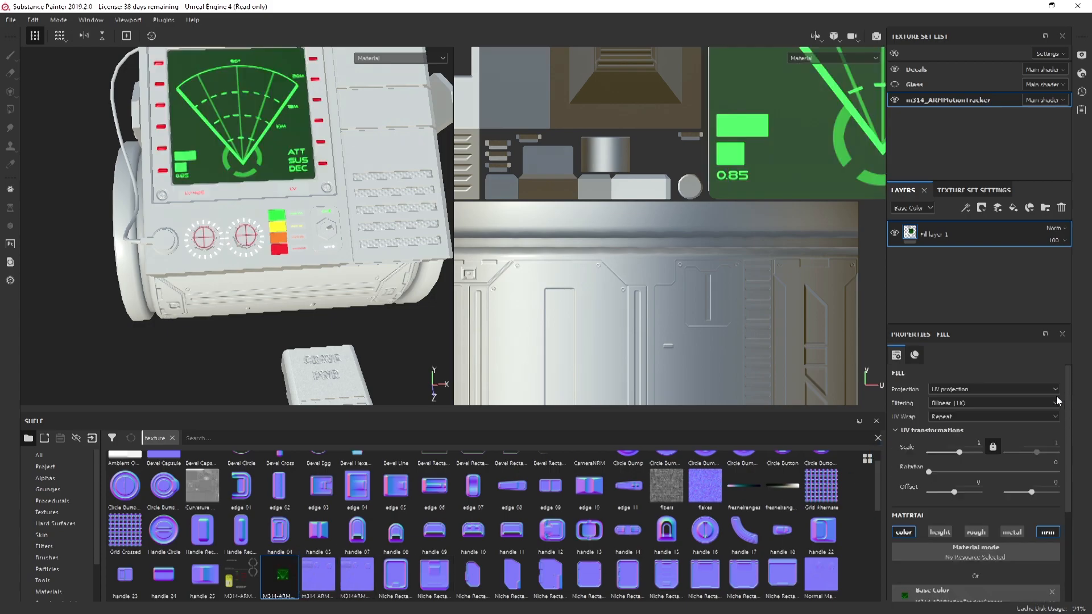
{"action": "left_click", "coordinate": [1044, 534]}
{"action": "left_click_drag", "start_coordinate": [268, 192], "coordinate": [216, 142], "text": "alt"}
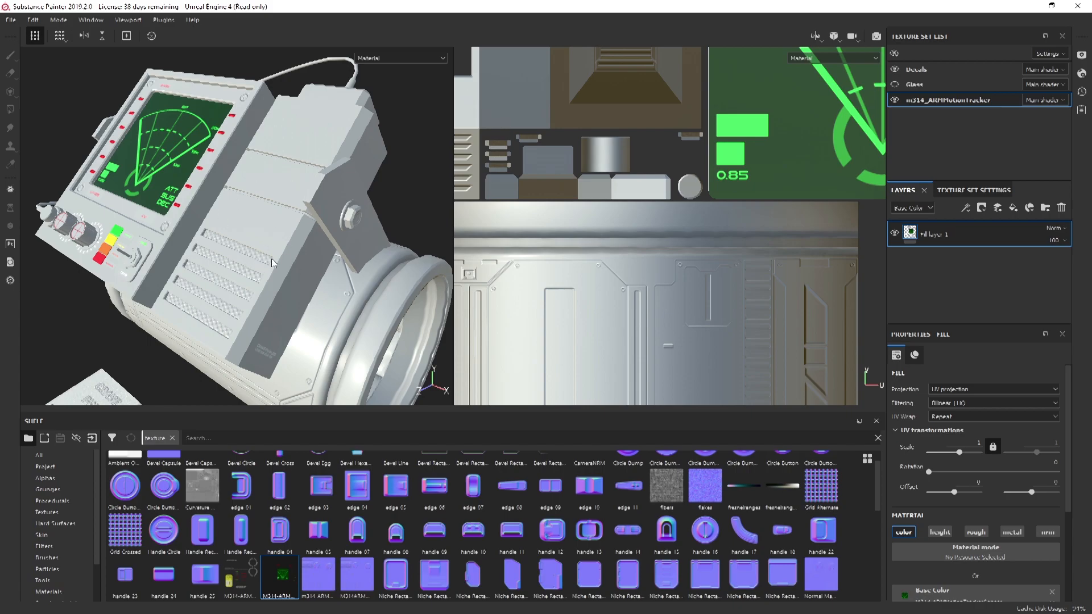
{"action": "left_click_drag", "start_coordinate": [217, 226], "coordinate": [1, 177], "text": "alt"}
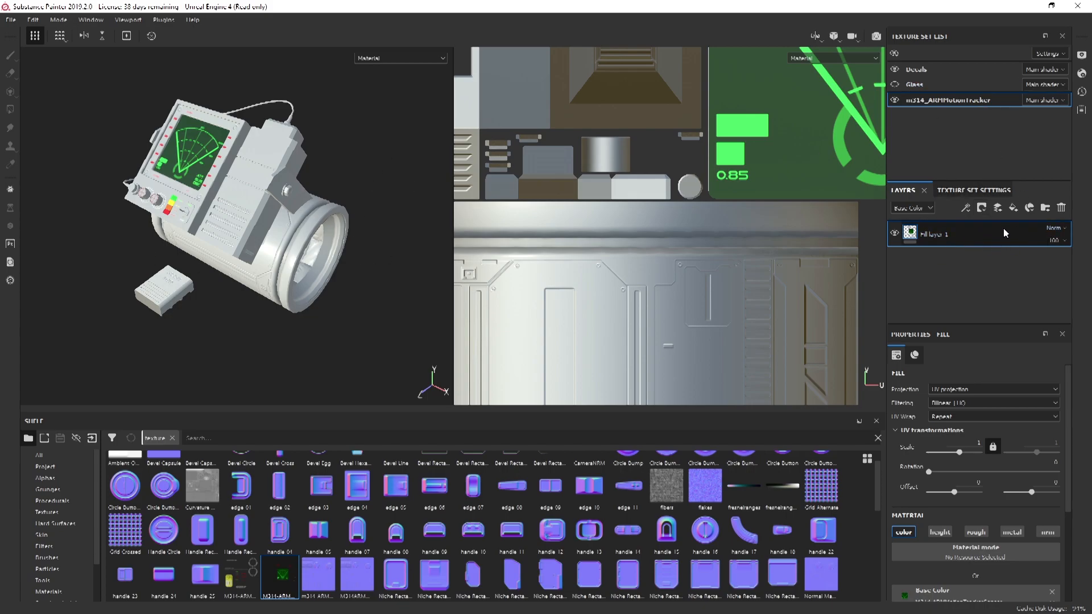
Rename the sensor fill layer as Decal
{"action": "double_click", "coordinate": [948, 234]}
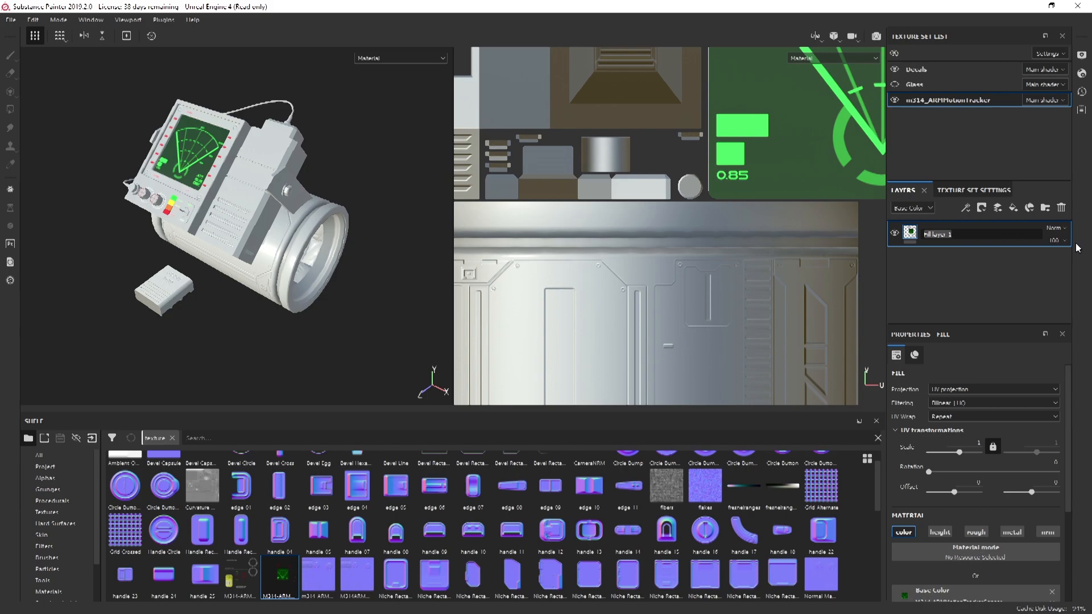
{"action": "type", "text": "de"}
{"action": "key", "text": "Return"}
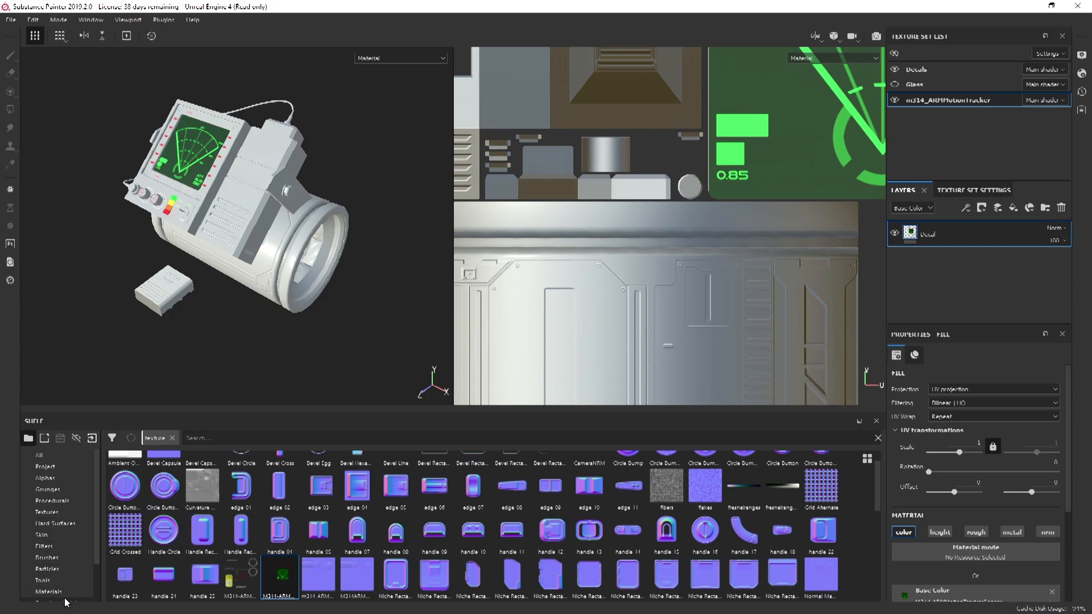
Search the material library for steel and add the Steel Painted material to the layer stack
{"action": "left_click", "coordinate": [48, 592]}
{"action": "left_click", "coordinate": [296, 439]}
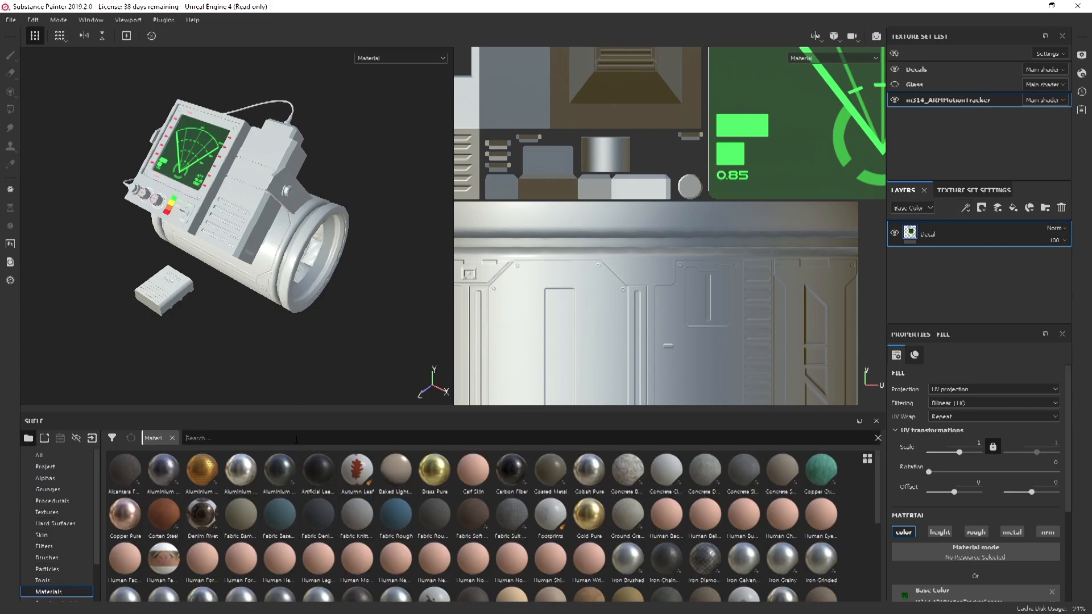
{"action": "type", "text": "rteel"}
{"action": "mouse_move", "coordinate": [279, 472]}
{"action": "left_mouse_down"}
{"action": "mouse_move", "coordinate": [563, 563]}
{"action": "mouse_move", "coordinate": [759, 555]}
{"action": "mouse_move", "coordinate": [339, 515]}
{"action": "mouse_move", "coordinate": [276, 476]}
{"action": "mouse_move", "coordinate": [807, 391]}
{"action": "mouse_move", "coordinate": [270, 484]}
{"action": "mouse_move", "coordinate": [286, 511]}
{"action": "mouse_move", "coordinate": [285, 499]}
{"action": "mouse_move", "coordinate": [943, 475]}
{"action": "mouse_move", "coordinate": [984, 240]}
{"action": "left_mouse_up"}
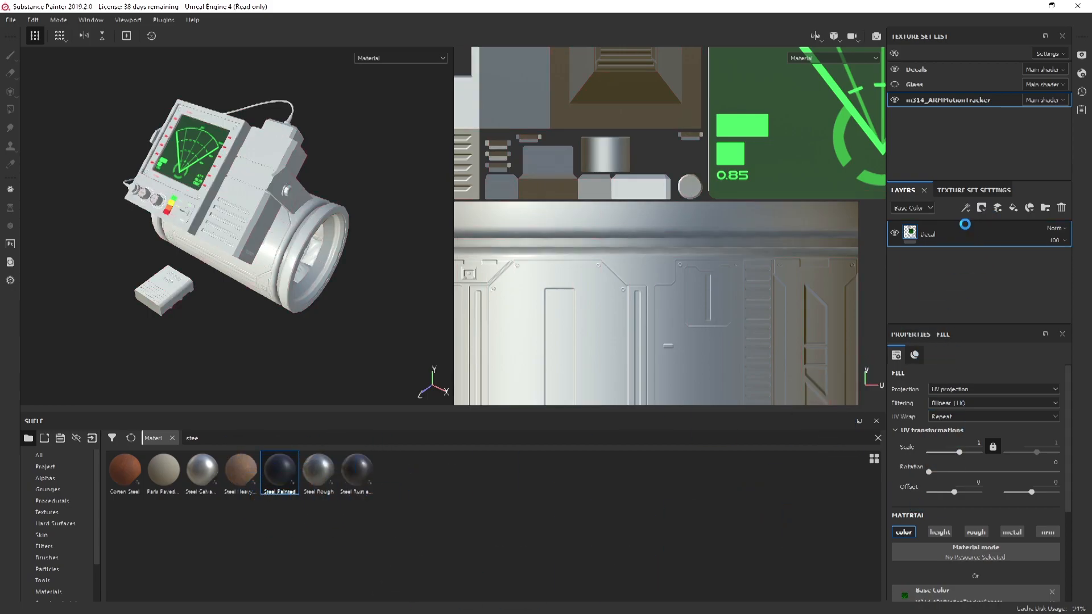
Add a black mask to the Steel Painted layer and make the mask active for editing
{"action": "mouse_move", "coordinate": [321, 208]}
{"action": "left_mouse_down", "text": "alt"}
{"action": "mouse_move", "coordinate": [239, 182]}
{"action": "mouse_move", "coordinate": [103, 92]}
{"action": "mouse_move", "coordinate": [278, 163]}
{"action": "mouse_move", "coordinate": [305, 213]}
{"action": "mouse_move", "coordinate": [314, 273]}
{"action": "left_mouse_up", "text": "alt"}
{"action": "left_click_drag", "start_coordinate": [346, 214], "coordinate": [326, 251], "text": "alt"}
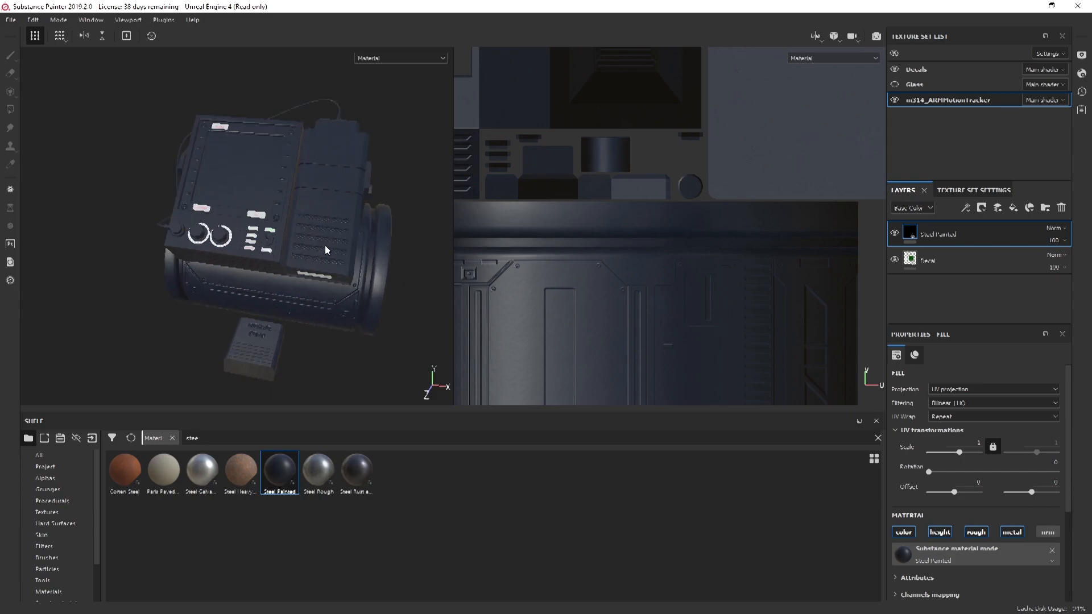
{"action": "right_click", "coordinate": [996, 235]}
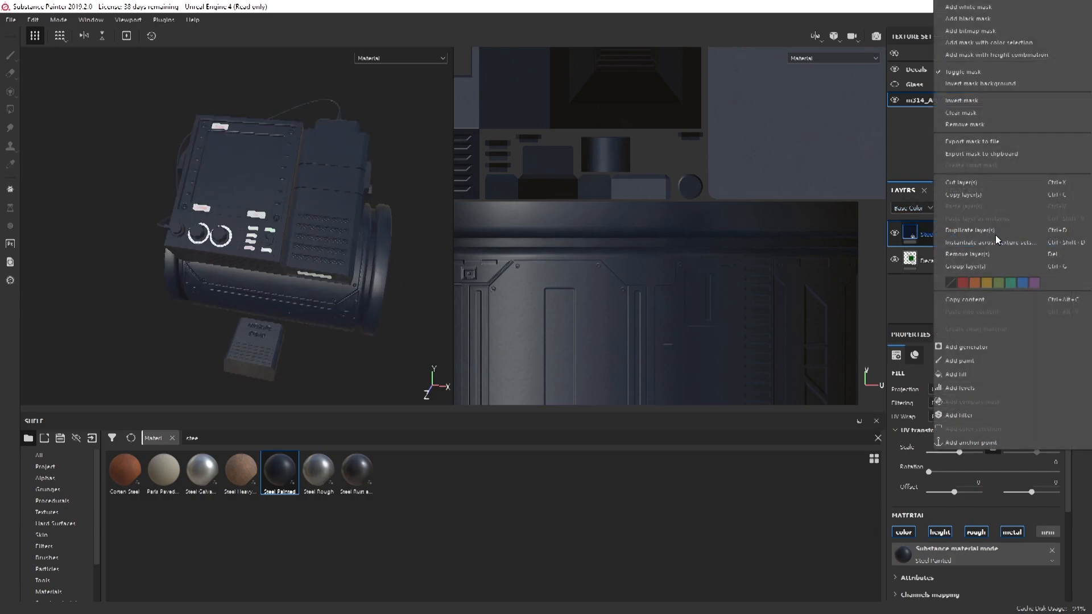
{"action": "left_click", "coordinate": [971, 18]}
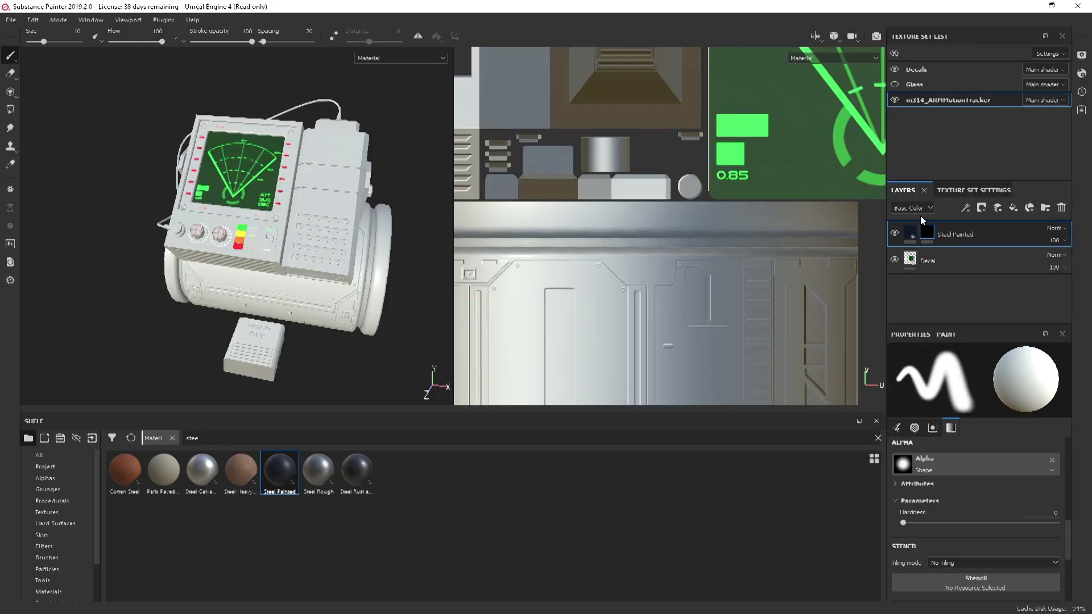
{"action": "left_click", "coordinate": [910, 235]}
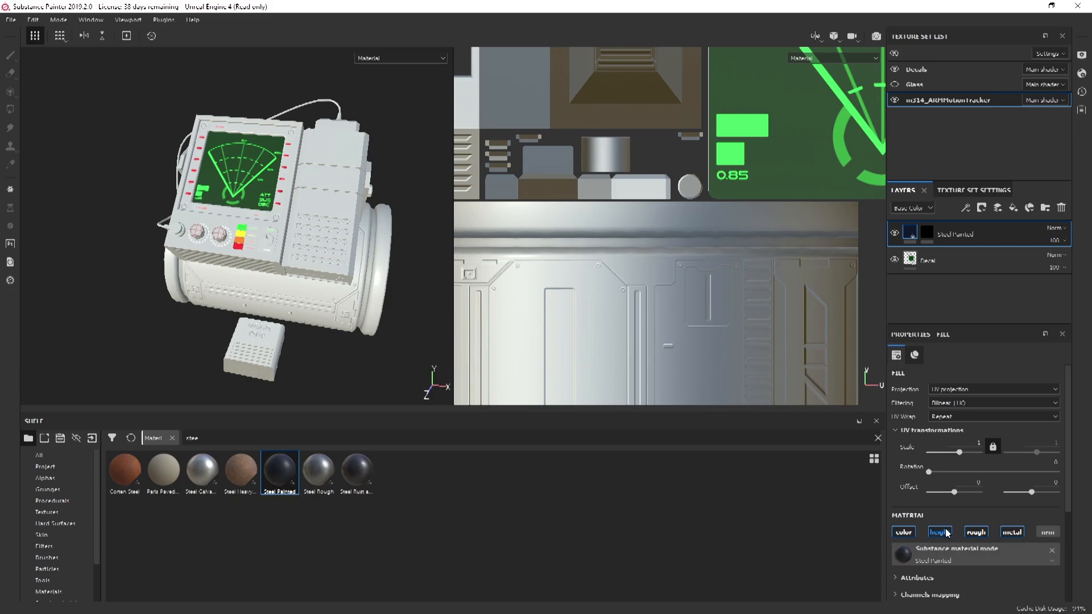
{"action": "scroll", "coordinate": [978, 536], "scroll_direction": "down", "scroll_amount": 3}
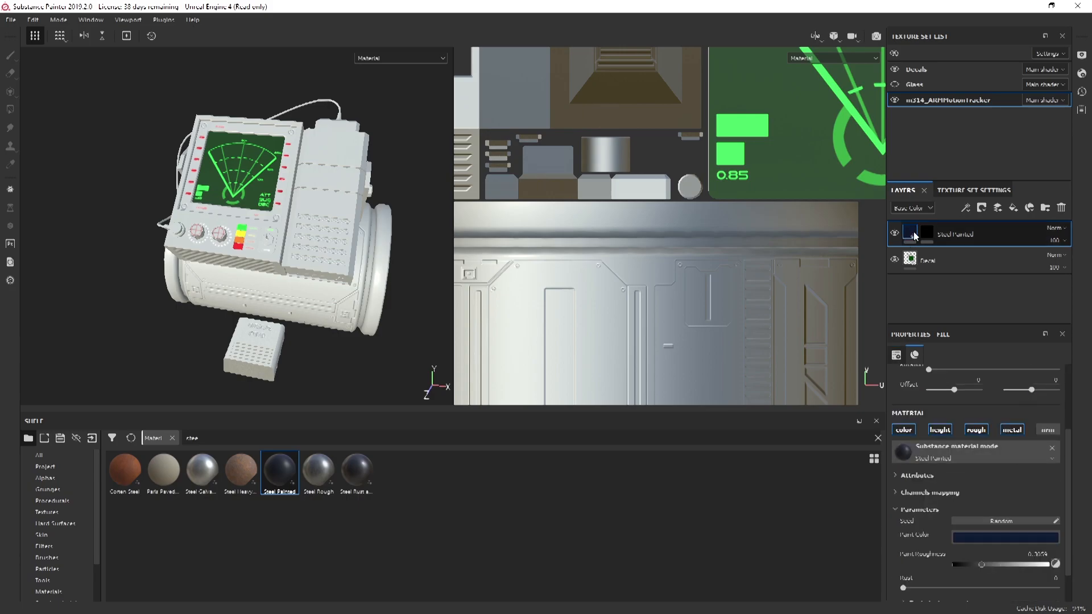
{"action": "left_click", "coordinate": [927, 234]}
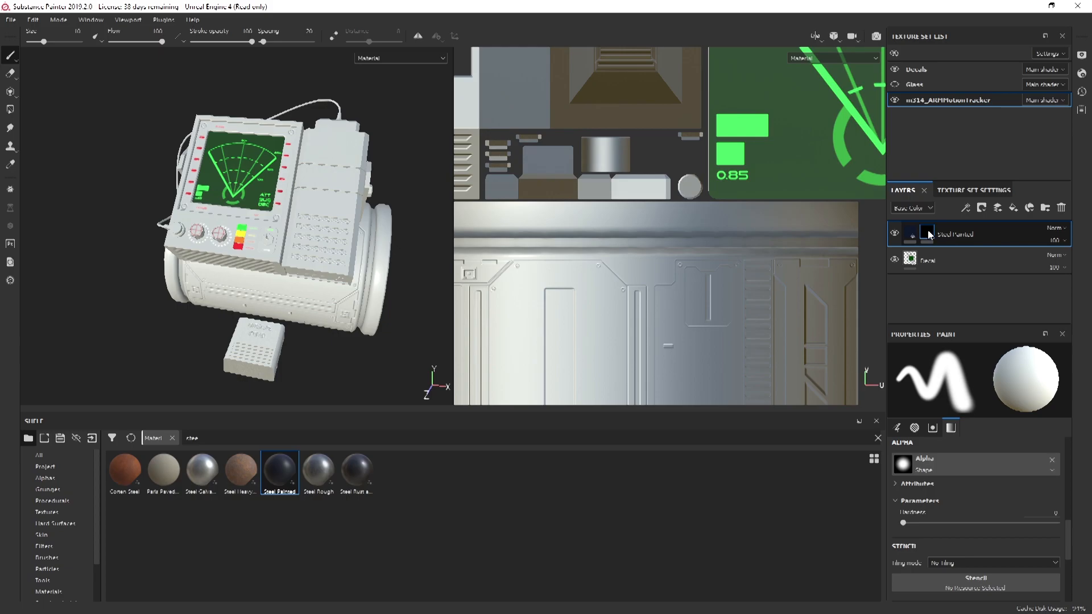
Try a freehand brush stroke on the Steel Painted mask over the side housing and undo it
{"action": "mouse_move", "coordinate": [329, 170]}
{"action": "left_mouse_down"}
{"action": "mouse_move", "coordinate": [366, 177]}
{"action": "mouse_move", "coordinate": [341, 225]}
{"action": "mouse_move", "coordinate": [353, 214]}
{"action": "left_mouse_up"}
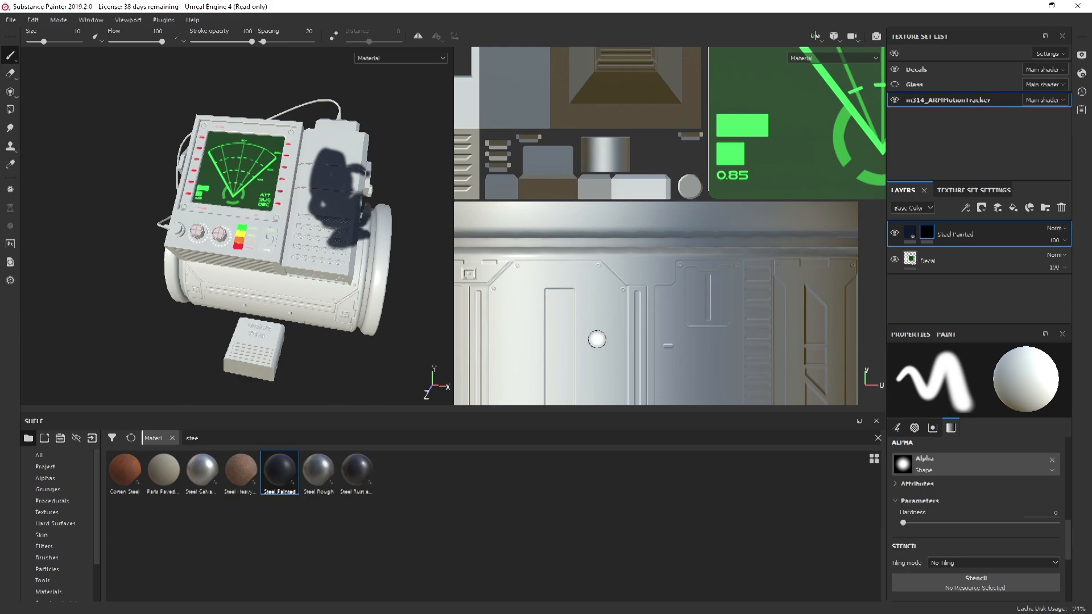
{"action": "key", "text": "ctrl+z"}
{"action": "key", "text": "ctrl+z"}
Use Polygon Fill in UV chunk mode to reveal the Steel Painted material on the cylinder body
{"action": "left_click_drag", "start_coordinate": [342, 201], "coordinate": [324, 198], "text": "alt"}
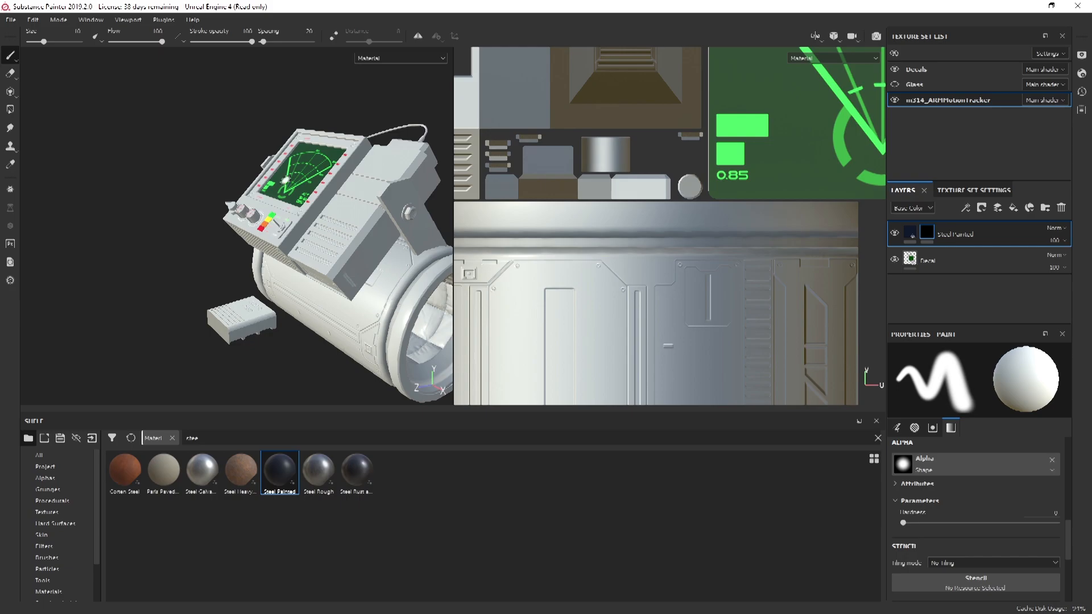
{"action": "left_click", "coordinate": [11, 110]}
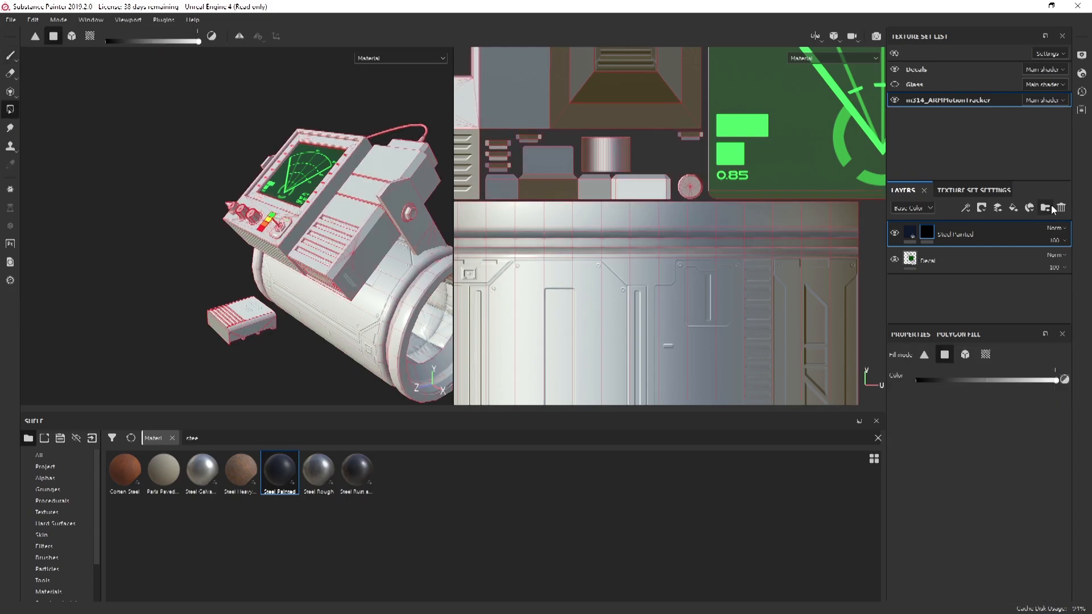
{"action": "left_click_drag", "start_coordinate": [298, 208], "coordinate": [347, 221], "text": "alt"}
{"action": "scroll", "coordinate": [358, 225], "scroll_direction": "up", "scroll_amount": 3}
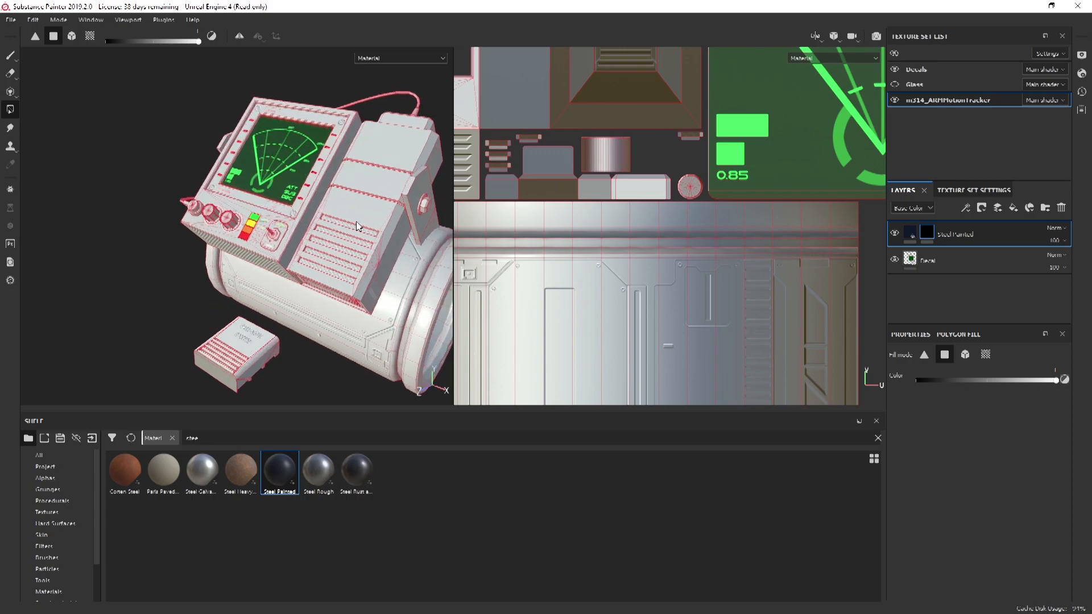
{"action": "left_click_drag", "start_coordinate": [378, 215], "coordinate": [323, 307], "text": "alt"}
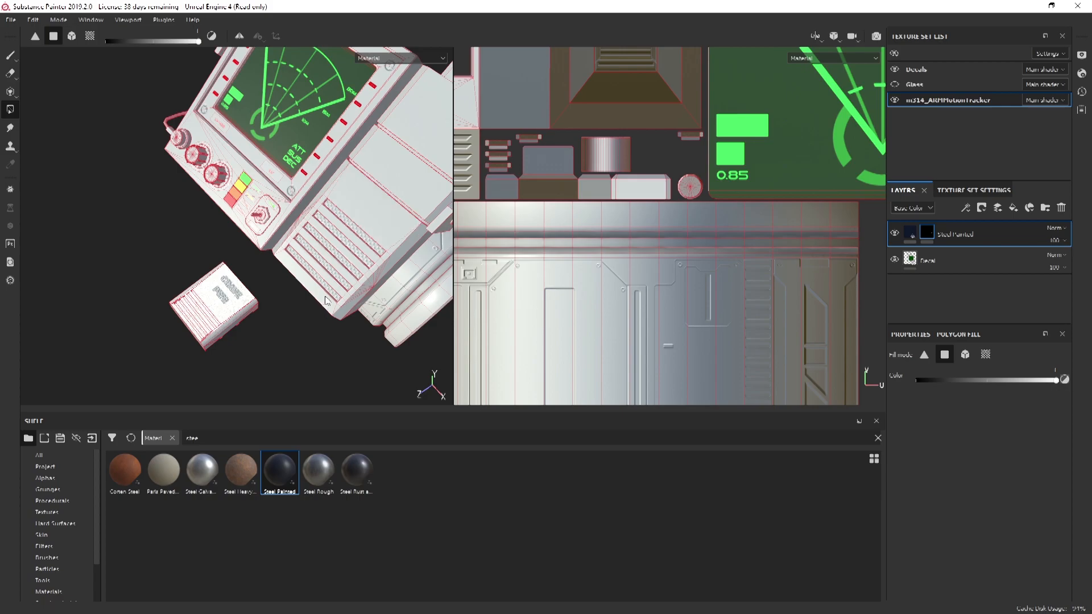
{"action": "left_click", "coordinate": [985, 355]}
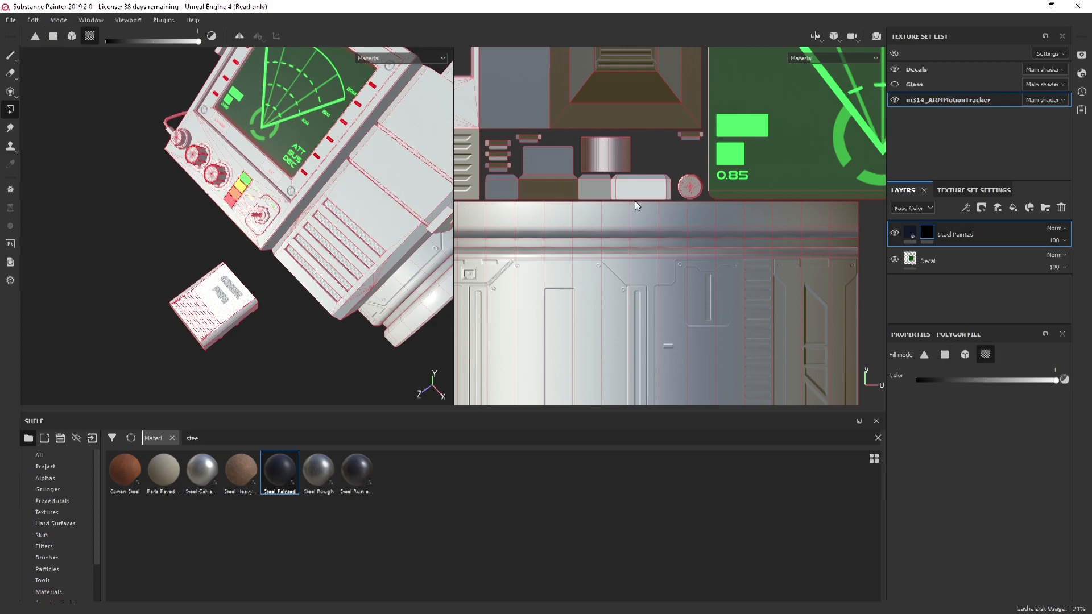
{"action": "left_click_drag", "start_coordinate": [627, 276], "coordinate": [713, 286], "text": "alt"}
{"action": "left_click_drag", "start_coordinate": [400, 283], "coordinate": [323, 203], "text": "alt"}
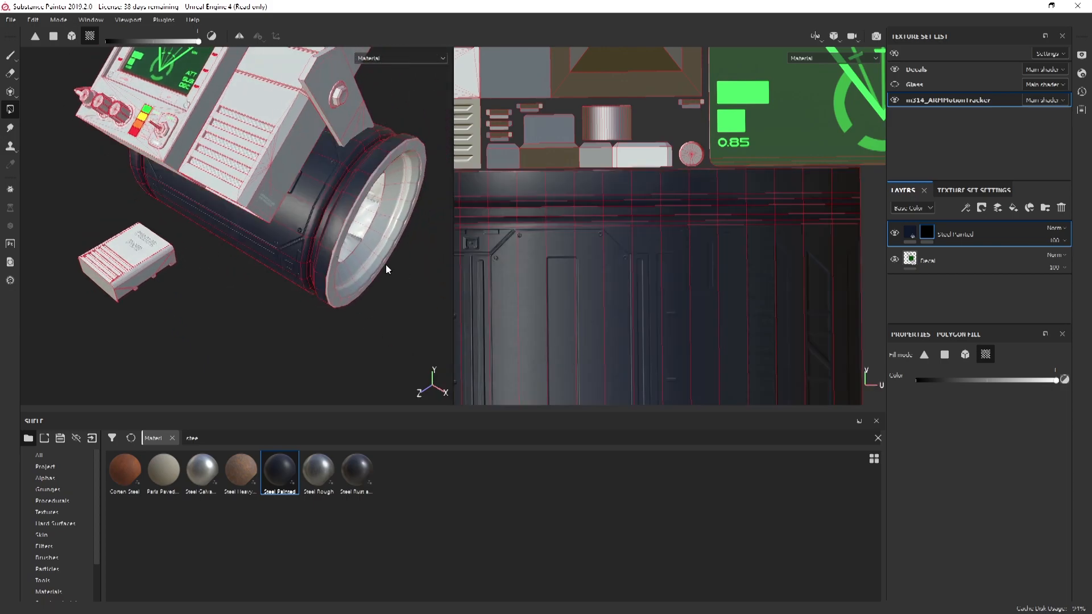
{"action": "scroll", "coordinate": [629, 290], "scroll_direction": "up", "scroll_amount": 4}
{"action": "scroll", "coordinate": [639, 332], "scroll_direction": "down", "scroll_amount": 8, "text": "alt"}
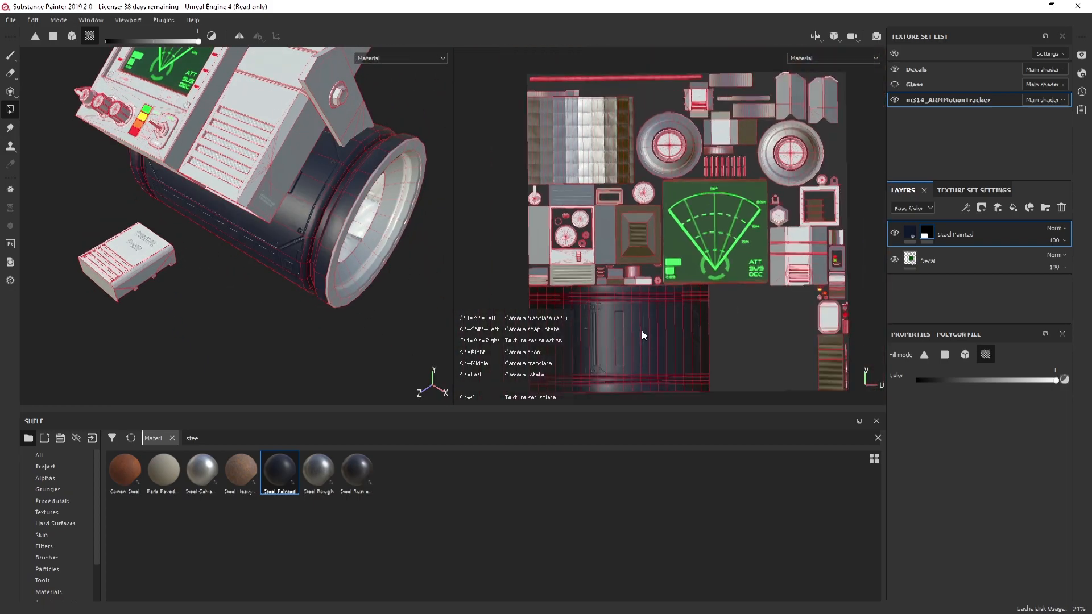
Fill the cylinder's end rim in the Steel Painted mask
{"action": "middle_click_drag", "start_coordinate": [643, 330], "coordinate": [670, 250], "text": "alt"}
{"action": "right_click_drag", "start_coordinate": [670, 249], "coordinate": [669, 189], "text": "alt"}
{"action": "left_click_drag", "start_coordinate": [307, 275], "coordinate": [325, 241], "text": "alt"}
{"action": "scroll", "coordinate": [324, 240], "scroll_direction": "down", "scroll_amount": 3}
{"action": "left_click", "coordinate": [345, 233]}
{"action": "middle_click_drag", "start_coordinate": [396, 246], "coordinate": [326, 263], "text": "alt"}
{"action": "left_click_drag", "start_coordinate": [325, 263], "coordinate": [113, 265], "text": "alt"}
{"action": "left_click_drag", "start_coordinate": [222, 241], "coordinate": [131, 210], "text": "alt"}
{"action": "scroll", "coordinate": [312, 257], "scroll_direction": "up", "scroll_amount": 3}
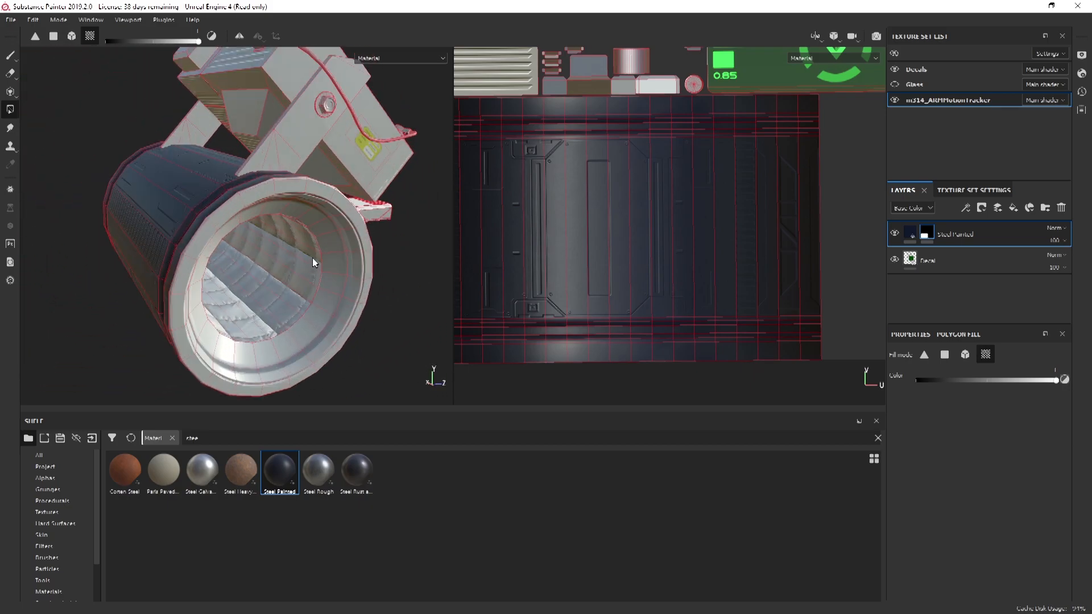
{"action": "left_click", "coordinate": [352, 251]}
{"action": "mouse_move", "coordinate": [352, 250]}
{"action": "left_mouse_down", "text": "alt"}
{"action": "mouse_move", "coordinate": [337, 302]}
{"action": "mouse_move", "coordinate": [304, 213]}
{"action": "mouse_move", "coordinate": [276, 254]}
{"action": "left_mouse_up", "text": "alt"}
{"action": "left_click", "coordinate": [199, 213]}
Fill the side mounting bracket and its bolt area in the Steel Painted mask, undoing any misplaced fill
{"action": "mouse_move", "coordinate": [199, 213]}
{"action": "left_mouse_down", "text": "alt"}
{"action": "mouse_move", "coordinate": [267, 244]}
{"action": "mouse_move", "coordinate": [260, 233]}
{"action": "mouse_move", "coordinate": [334, 178]}
{"action": "mouse_move", "coordinate": [227, 244]}
{"action": "mouse_move", "coordinate": [250, 266]}
{"action": "mouse_move", "coordinate": [393, 285]}
{"action": "mouse_move", "coordinate": [351, 278]}
{"action": "mouse_move", "coordinate": [188, 193]}
{"action": "left_mouse_up", "text": "alt"}
{"action": "scroll", "coordinate": [267, 244], "scroll_direction": "up", "scroll_amount": 5}
{"action": "left_click", "coordinate": [257, 259]}
{"action": "scroll", "coordinate": [249, 266], "scroll_direction": "down", "scroll_amount": 5}
{"action": "scroll", "coordinate": [317, 132], "scroll_direction": "up", "scroll_amount": 2}
{"action": "scroll", "coordinate": [317, 137], "scroll_direction": "up", "scroll_amount": 3}
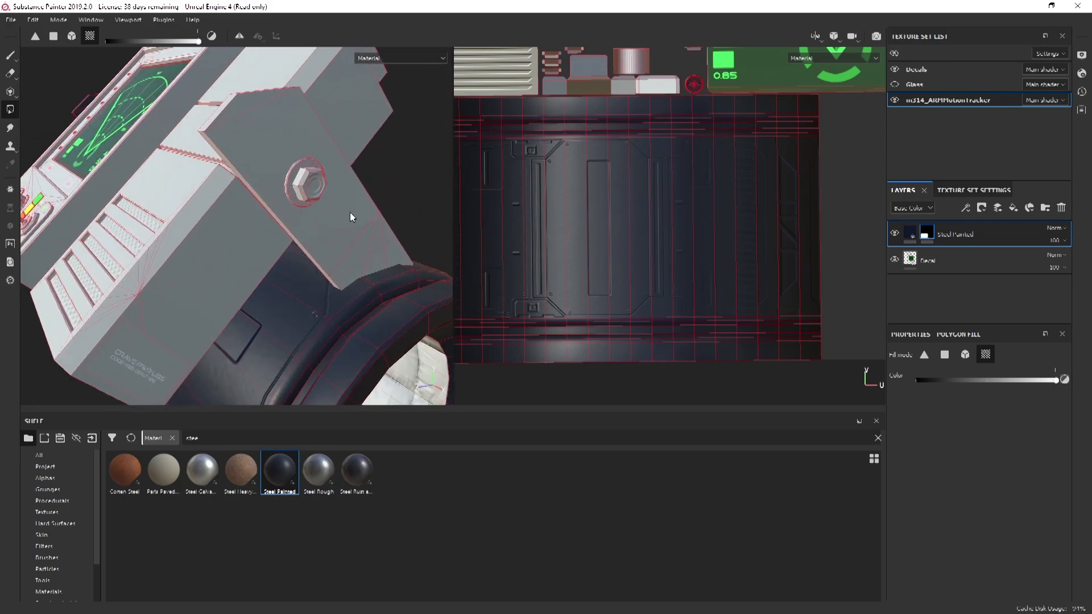
{"action": "left_click", "coordinate": [316, 184]}
{"action": "left_click", "coordinate": [296, 173]}
{"action": "left_click_drag", "start_coordinate": [301, 172], "coordinate": [272, 259], "text": "alt"}
{"action": "left_click", "coordinate": [400, 206]}
{"action": "key", "text": "ctrl+z"}
Extend the Steel Painted mask over the housing around the screen, undoing the stray fill
{"action": "mouse_move", "coordinate": [329, 281]}
{"action": "left_mouse_down", "text": "alt"}
{"action": "mouse_move", "coordinate": [279, 287]}
{"action": "mouse_move", "coordinate": [316, 181]}
{"action": "mouse_move", "coordinate": [348, 222]}
{"action": "mouse_move", "coordinate": [278, 245]}
{"action": "mouse_move", "coordinate": [203, 196]}
{"action": "mouse_move", "coordinate": [244, 204]}
{"action": "mouse_move", "coordinate": [262, 185]}
{"action": "mouse_move", "coordinate": [188, 243]}
{"action": "mouse_move", "coordinate": [164, 285]}
{"action": "mouse_move", "coordinate": [195, 331]}
{"action": "mouse_move", "coordinate": [189, 243]}
{"action": "mouse_move", "coordinate": [215, 203]}
{"action": "mouse_move", "coordinate": [348, 290]}
{"action": "mouse_move", "coordinate": [271, 271]}
{"action": "mouse_move", "coordinate": [453, 219]}
{"action": "mouse_move", "coordinate": [473, 187]}
{"action": "mouse_move", "coordinate": [414, 214]}
{"action": "left_mouse_up", "text": "alt"}
{"action": "scroll", "coordinate": [293, 284], "scroll_direction": "up", "scroll_amount": 3}
{"action": "left_click_drag", "start_coordinate": [331, 248], "coordinate": [150, 309]}
{"action": "key", "text": "ctrl+z"}
{"action": "left_click_drag", "start_coordinate": [346, 268], "coordinate": [159, 221], "text": "alt"}
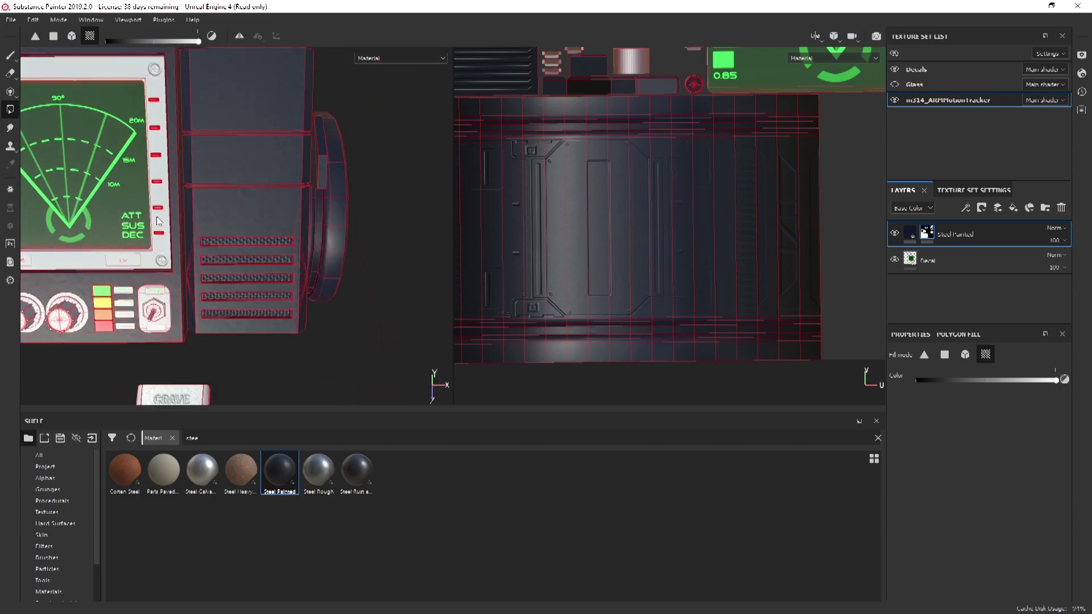
Rename the Steel Painted layer as BasePaintMainbody
{"action": "middle_click_drag", "start_coordinate": [181, 262], "coordinate": [341, 231], "text": "alt"}
{"action": "left_click_drag", "start_coordinate": [342, 230], "coordinate": [398, 183], "text": "alt"}
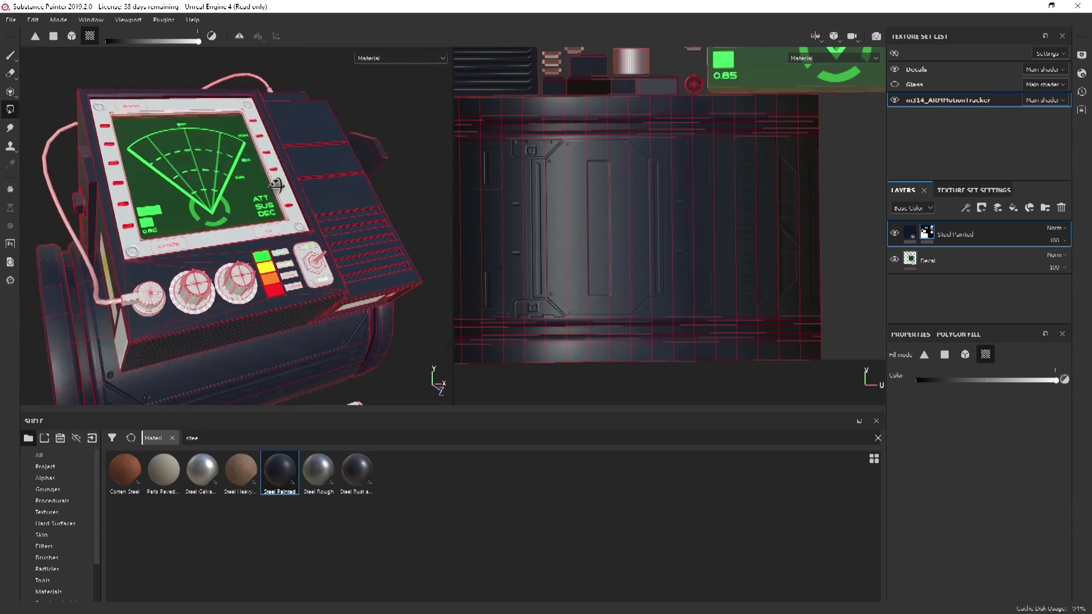
{"action": "double_click", "coordinate": [985, 239]}
{"action": "double_click", "coordinate": [969, 236]}
{"action": "type", "text": "L"}
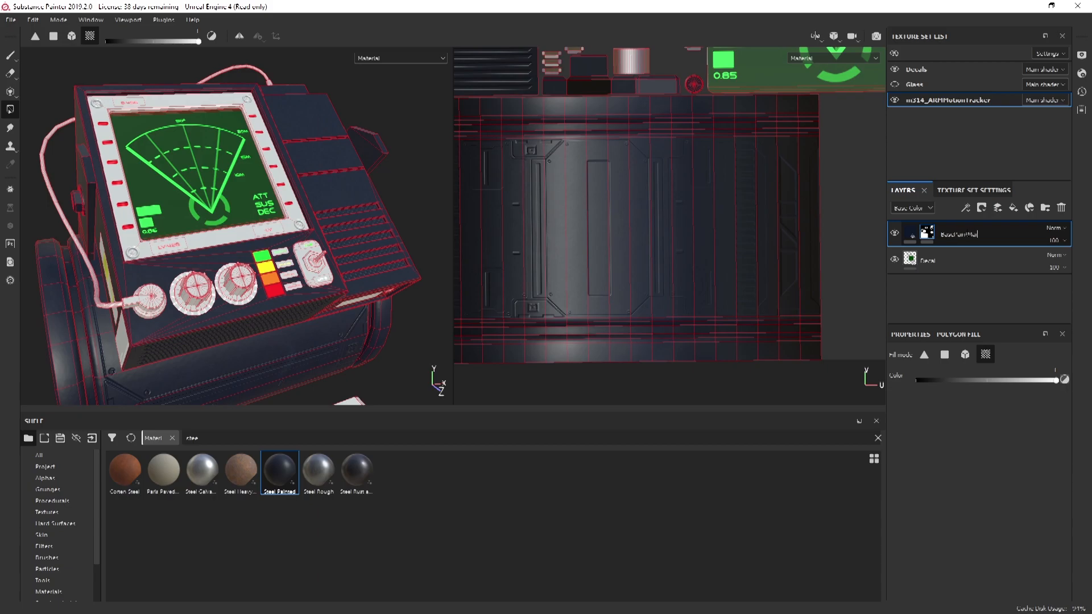
{"action": "key", "text": "Return"}
Search the material library for Rubber and add Rubber Dots Recessed Grain above the BasePaintMainbody layer
{"action": "scroll", "coordinate": [474, 236], "scroll_direction": "up", "scroll_amount": 1}
{"action": "left_click_drag", "start_coordinate": [328, 267], "coordinate": [268, 188], "text": "alt"}
{"action": "middle_click_drag", "start_coordinate": [268, 188], "coordinate": [259, 123], "text": "alt"}
{"action": "left_click", "coordinate": [209, 437]}
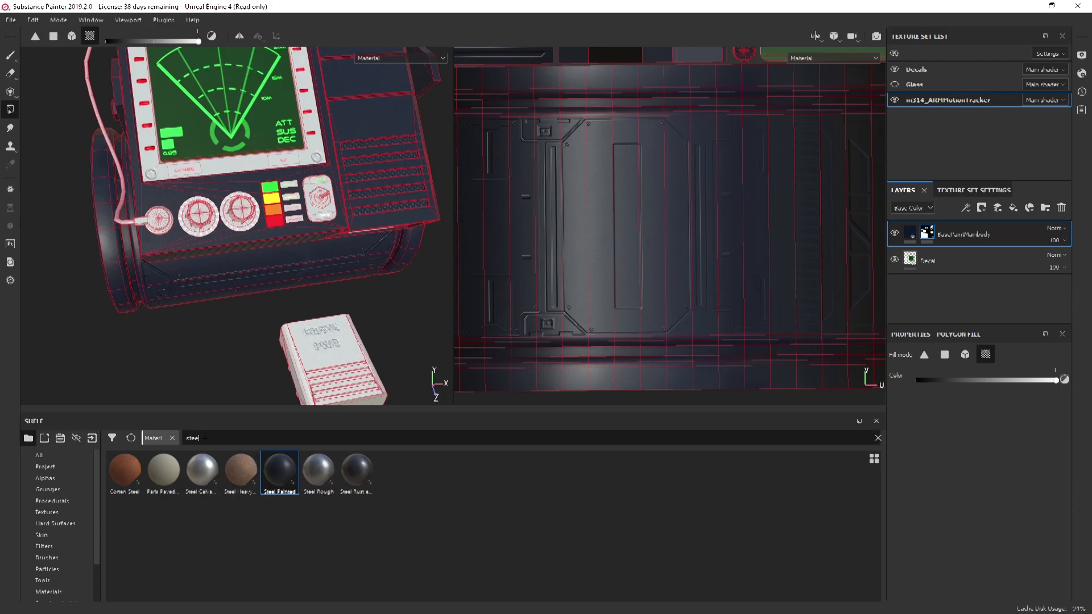
{"action": "type", "text": "Rubber"}
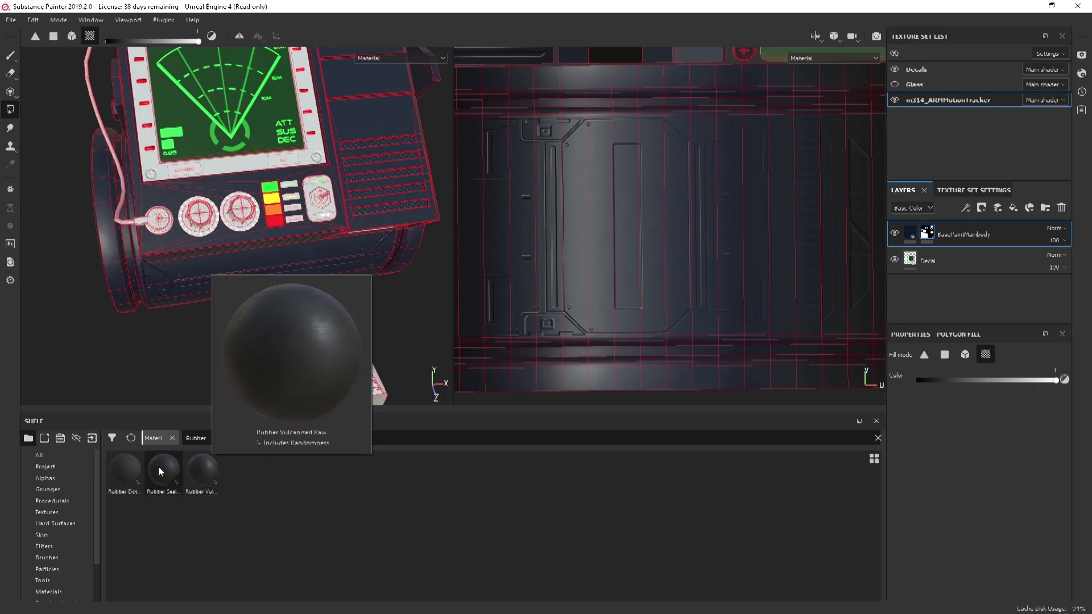
{"action": "mouse_move", "coordinate": [160, 471]}
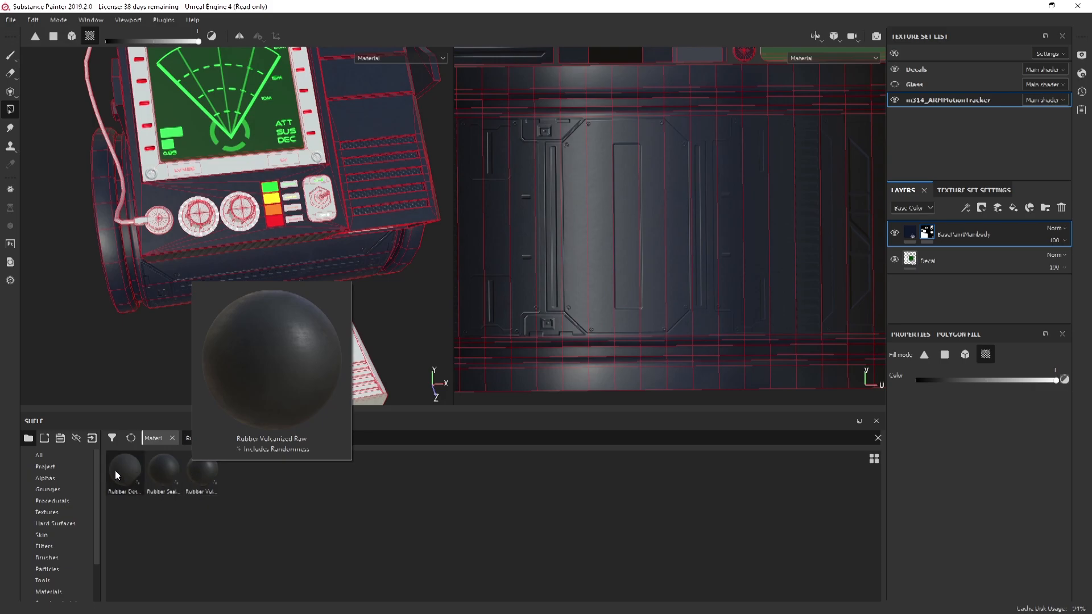
{"action": "mouse_move", "coordinate": [115, 469]}
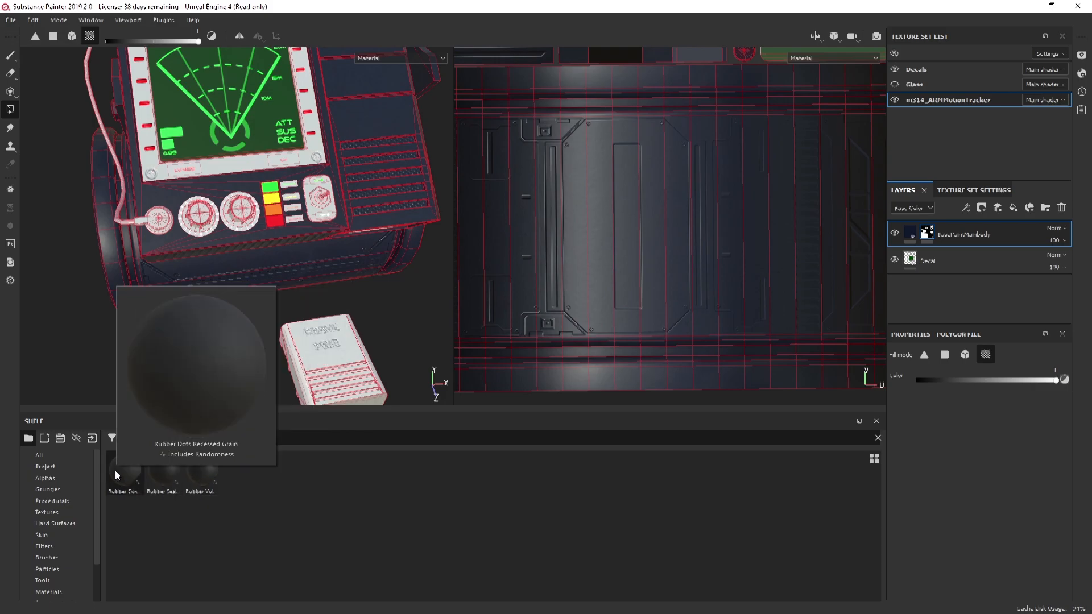
{"action": "left_click_drag", "start_coordinate": [114, 469], "coordinate": [922, 312]}
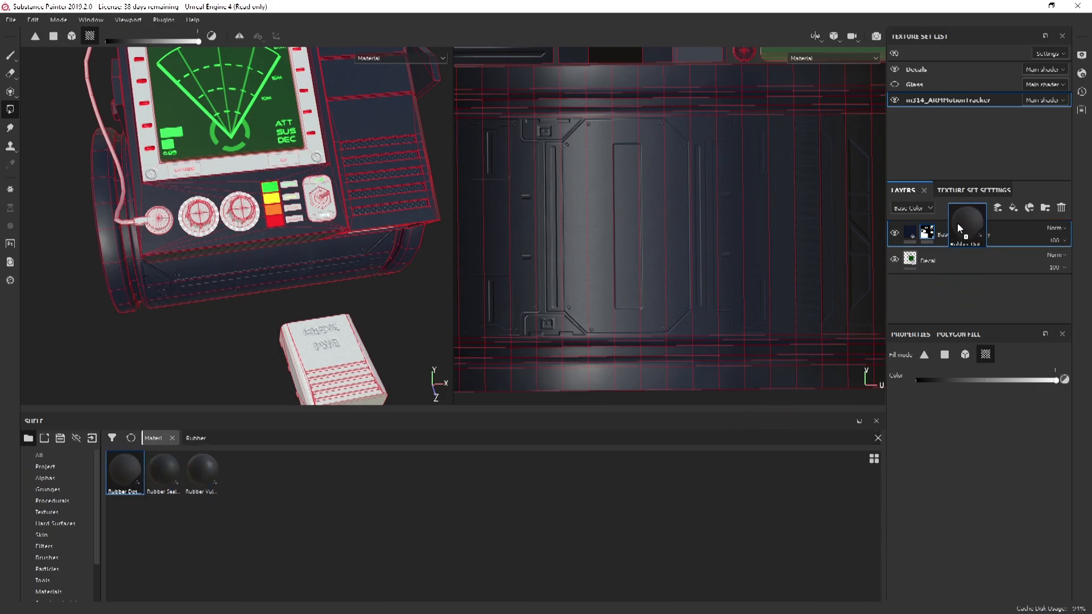
{"action": "left_click_drag", "start_coordinate": [955, 223], "coordinate": [955, 224]}
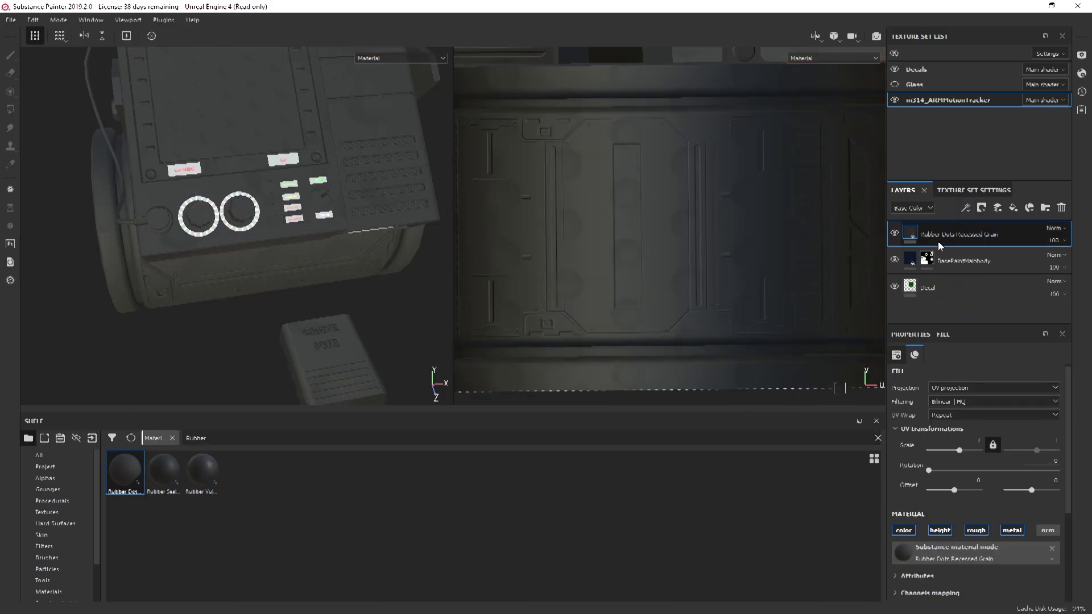
Give the Rubber Dots Recessed Grain layer a black mask and set its UV scale to 20
{"action": "right_click", "coordinate": [964, 236]}
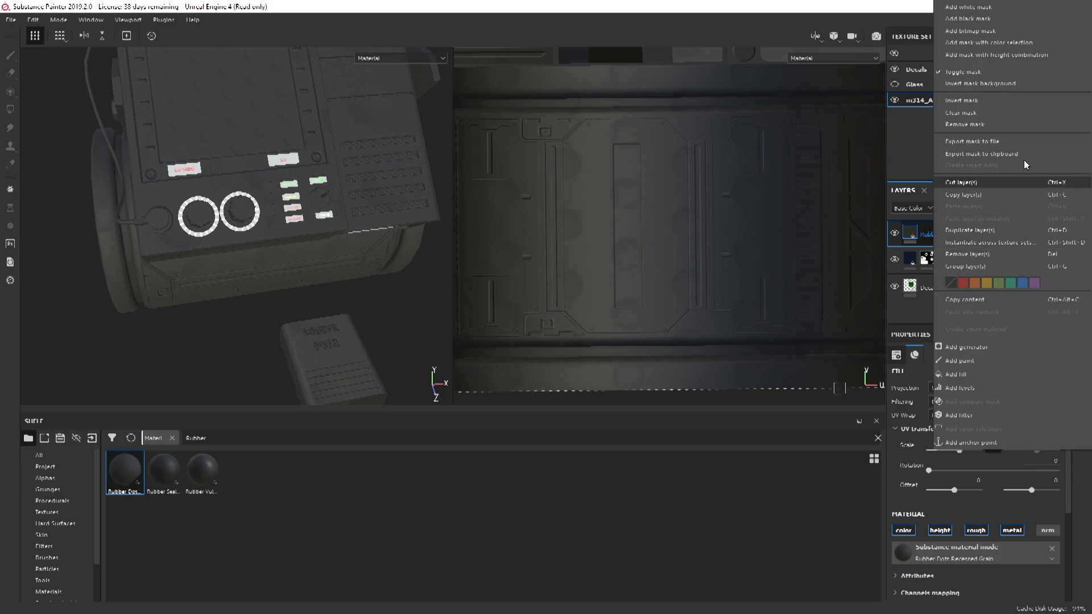
{"action": "left_click", "coordinate": [983, 20]}
{"action": "left_click", "coordinate": [905, 234]}
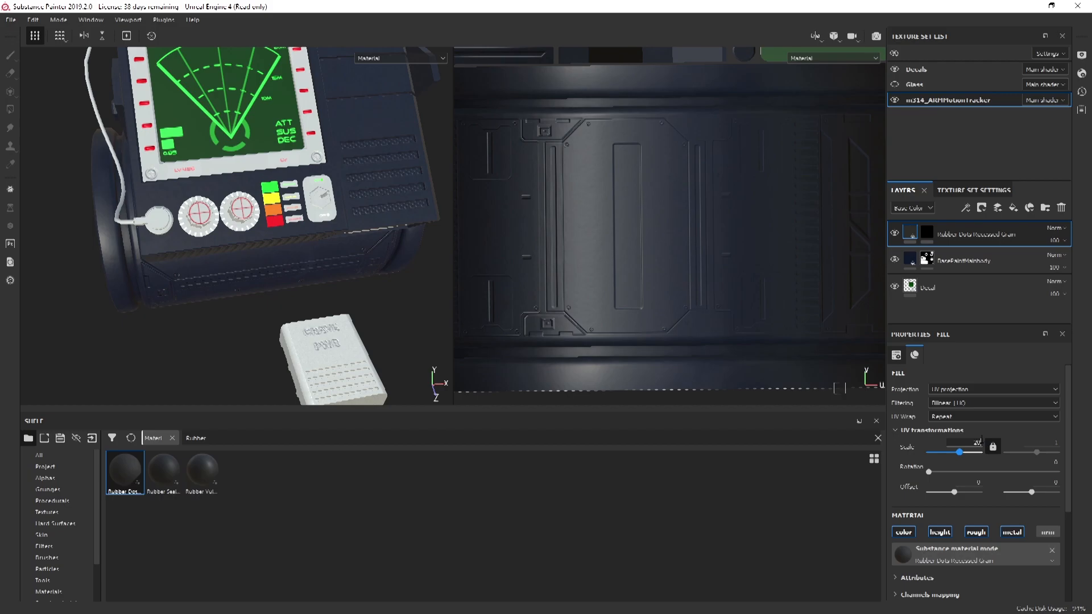
Polygon-fill the screen's surrounding bezel in the rubber layer's mask
{"action": "left_click", "coordinate": [934, 238]}
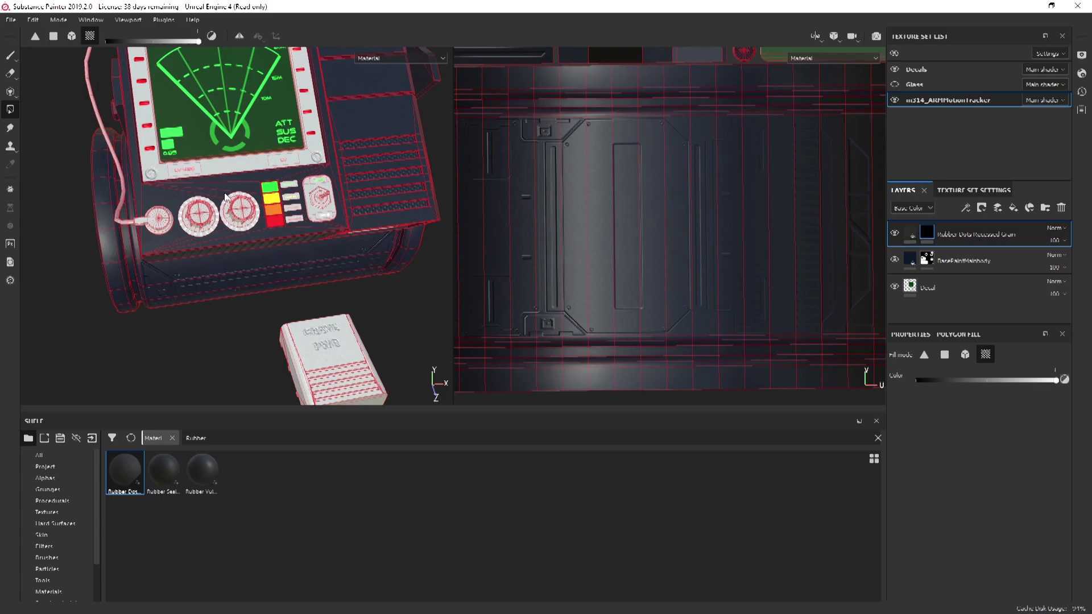
{"action": "middle_click_drag", "start_coordinate": [271, 112], "coordinate": [300, 194], "text": "alt"}
{"action": "scroll", "coordinate": [300, 194], "scroll_direction": "up", "scroll_amount": 3}
{"action": "left_click", "coordinate": [347, 176]}
{"action": "left_click_drag", "start_coordinate": [349, 187], "coordinate": [380, 258], "text": "alt"}
{"action": "middle_click_drag", "start_coordinate": [357, 114], "coordinate": [341, 195], "text": "alt"}
{"action": "left_click_drag", "start_coordinate": [341, 195], "coordinate": [290, 262], "text": "alt"}
{"action": "scroll", "coordinate": [290, 277], "scroll_direction": "down", "scroll_amount": 3}
{"action": "middle_click_drag", "start_coordinate": [290, 262], "coordinate": [342, 216], "text": "alt"}
{"action": "left_click_drag", "start_coordinate": [342, 216], "coordinate": [346, 112], "text": "alt"}
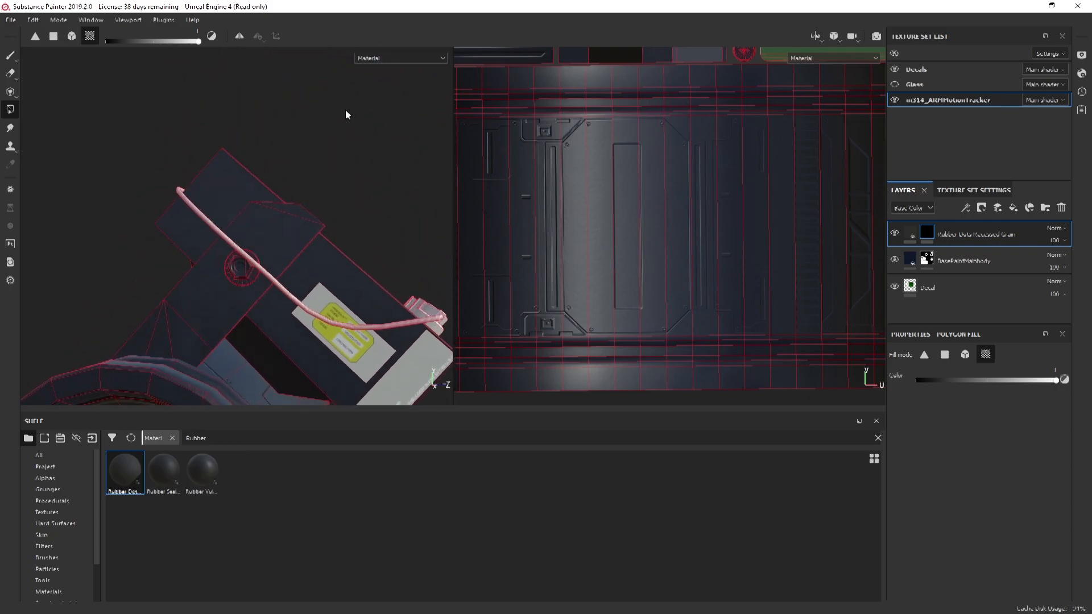
{"action": "middle_click_drag", "start_coordinate": [344, 289], "coordinate": [238, 181], "text": "alt"}
{"action": "left_click_drag", "start_coordinate": [344, 181], "coordinate": [256, 176], "text": "alt"}
Hide the Decals texture set and inspect the rubber bezel and control panel up close
{"action": "left_click", "coordinate": [896, 69]}
{"action": "left_click_drag", "start_coordinate": [350, 145], "coordinate": [309, 168], "text": "alt"}
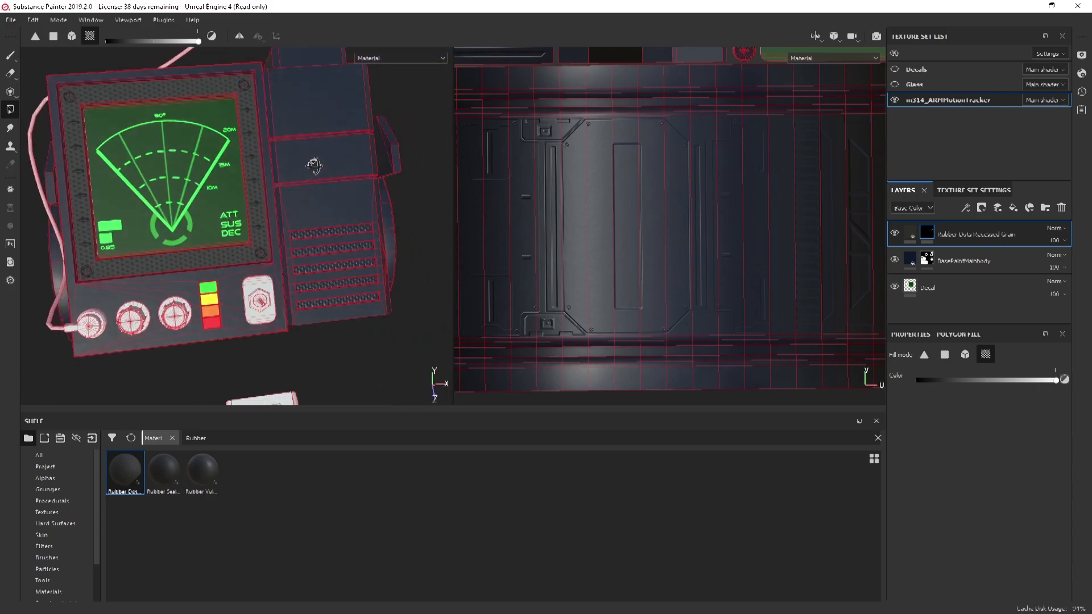
{"action": "right_click_drag", "start_coordinate": [309, 168], "coordinate": [258, 222], "text": "alt"}
{"action": "middle_click_drag", "start_coordinate": [285, 262], "coordinate": [316, 228], "text": "alt"}
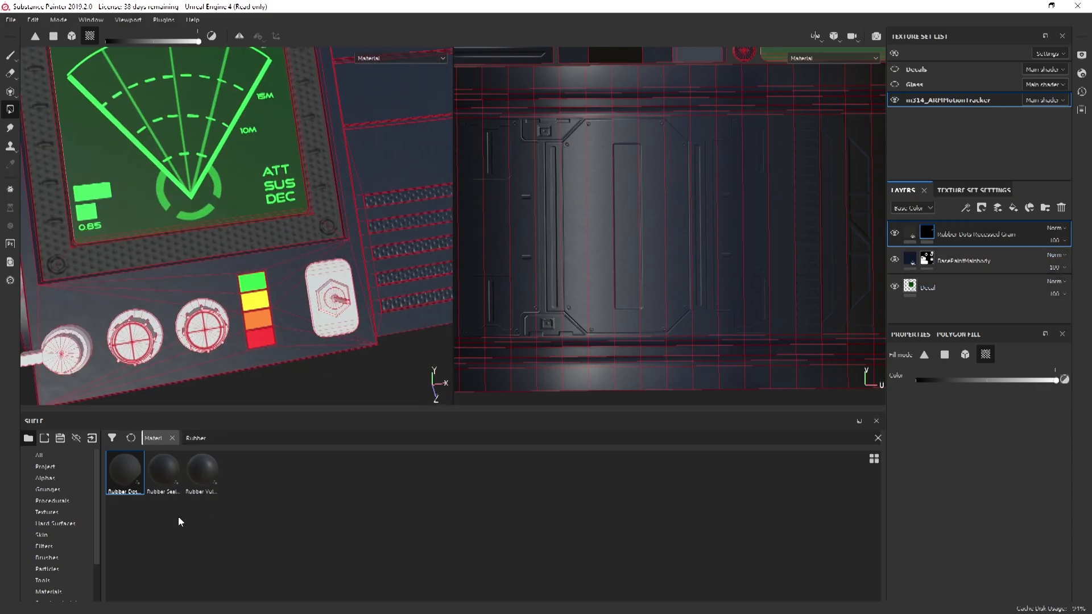
Replace the bezel layer's material with Rubber Seal Fine Grain
{"action": "left_click", "coordinate": [905, 235]}
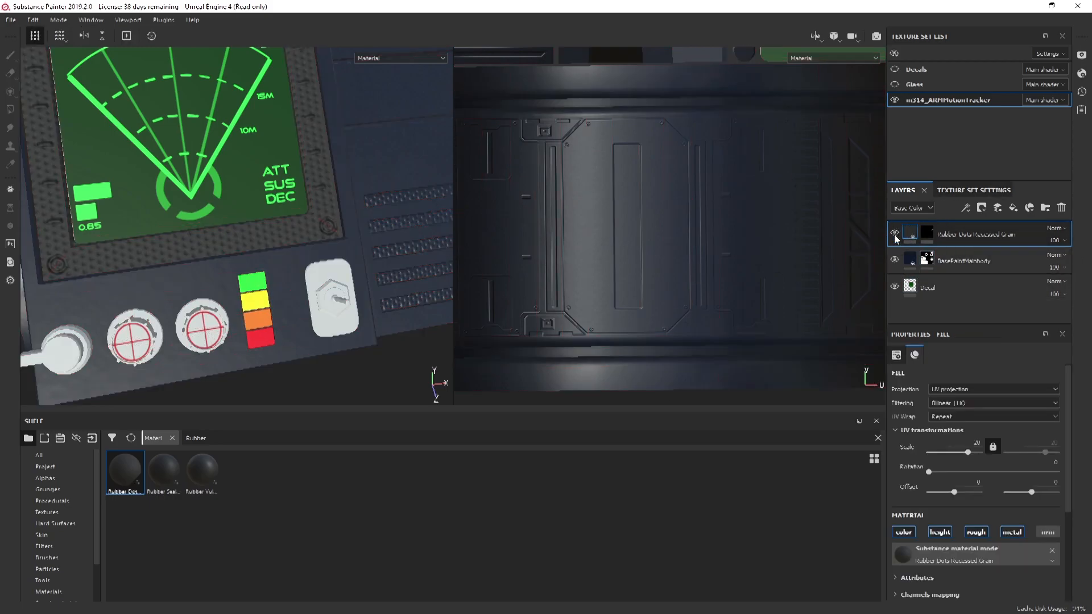
{"action": "left_click", "coordinate": [167, 471]}
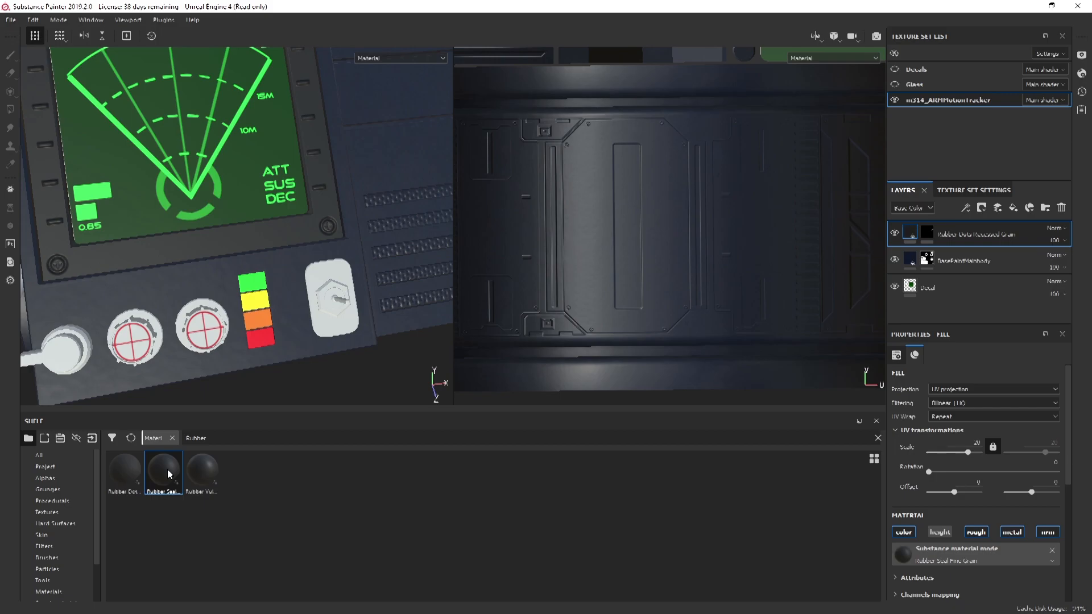
{"action": "left_click_drag", "start_coordinate": [283, 274], "coordinate": [351, 158], "text": "alt"}
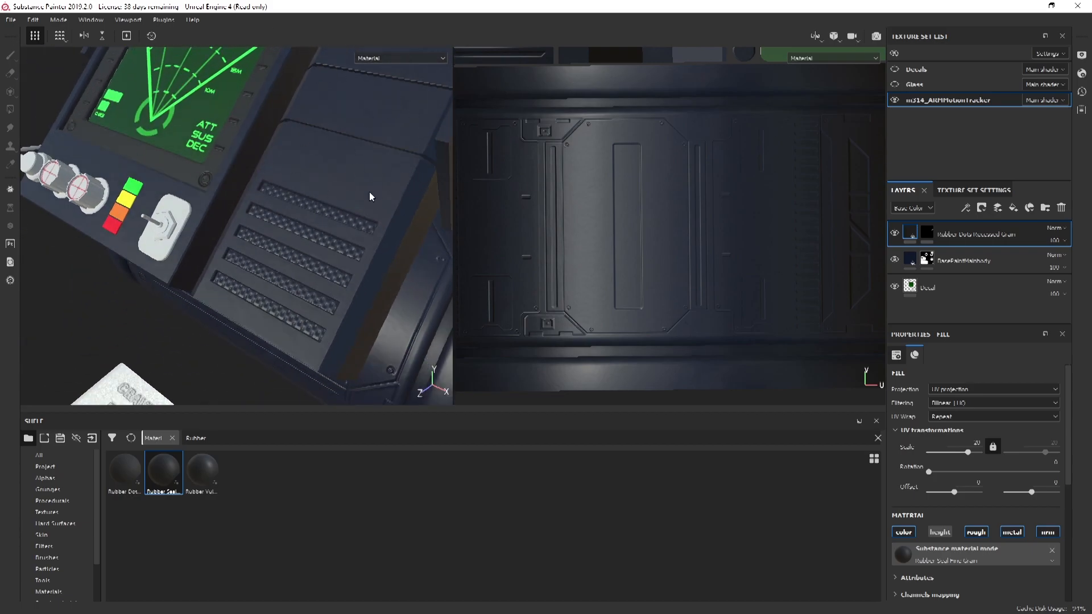
Change the BasePaintMainbody layer's paint colour to a neutral grey with RGB values of 0.302 by sampling the screen
{"action": "left_click", "coordinate": [923, 273]}
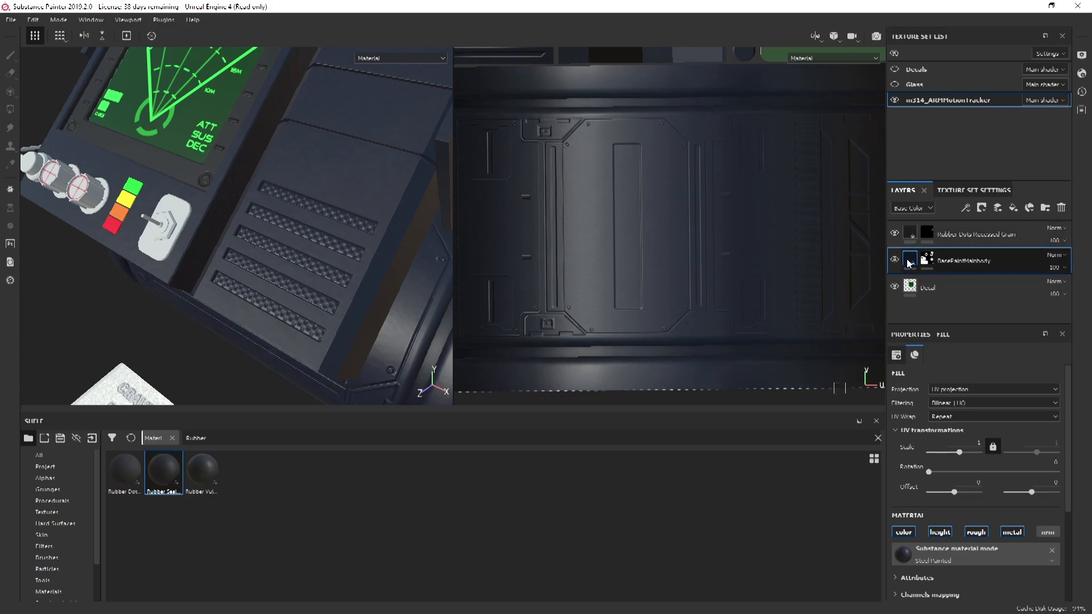
{"action": "scroll", "coordinate": [969, 526], "scroll_direction": "down", "scroll_amount": 5}
{"action": "left_click", "coordinate": [1006, 500]}
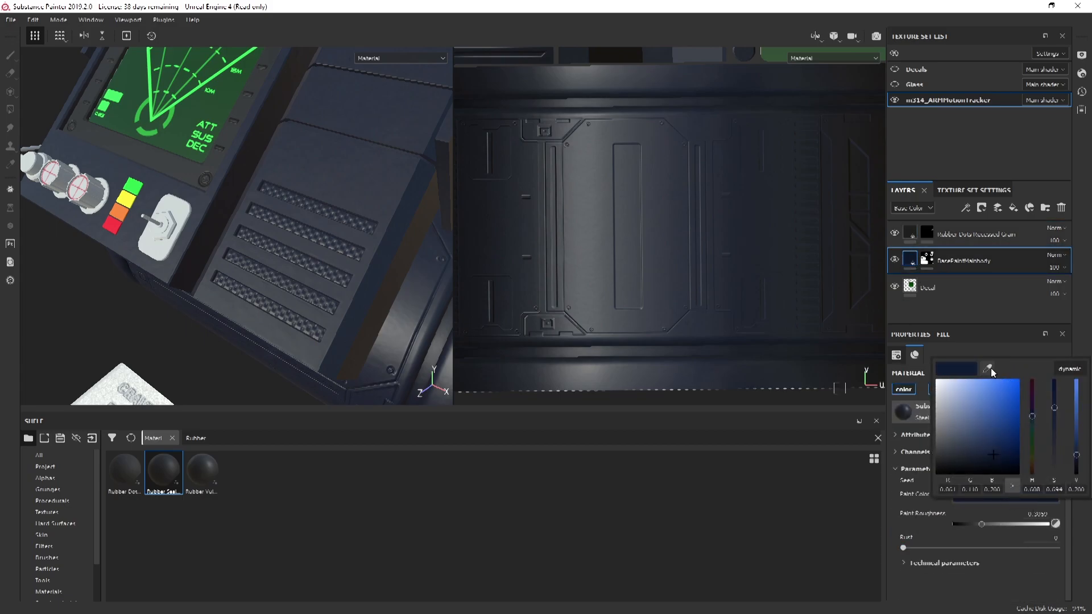
{"action": "left_click", "coordinate": [990, 368]}
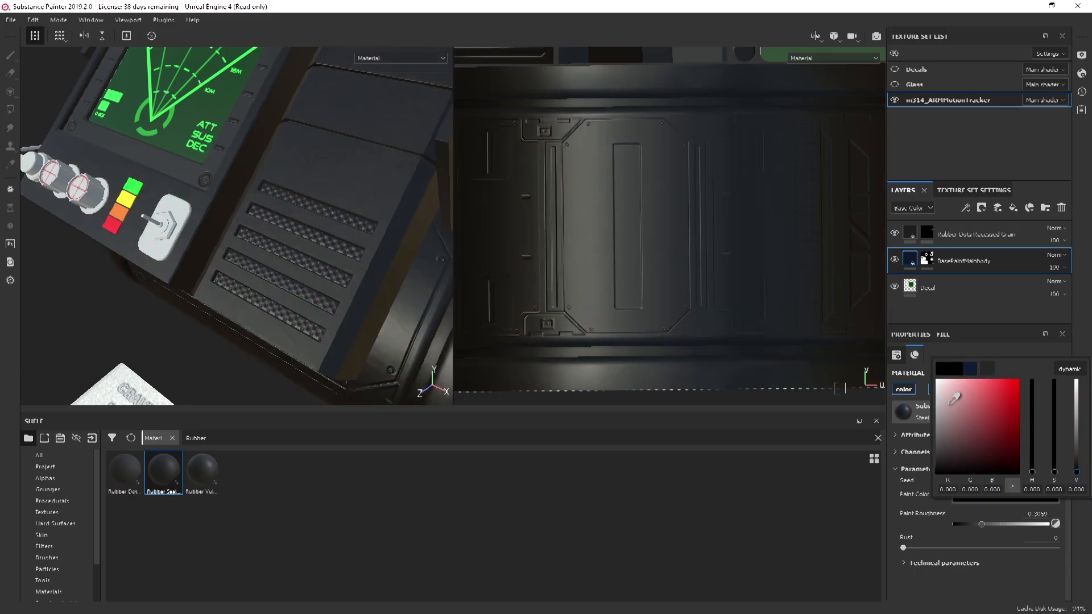
{"action": "left_click", "coordinate": [933, 404]}
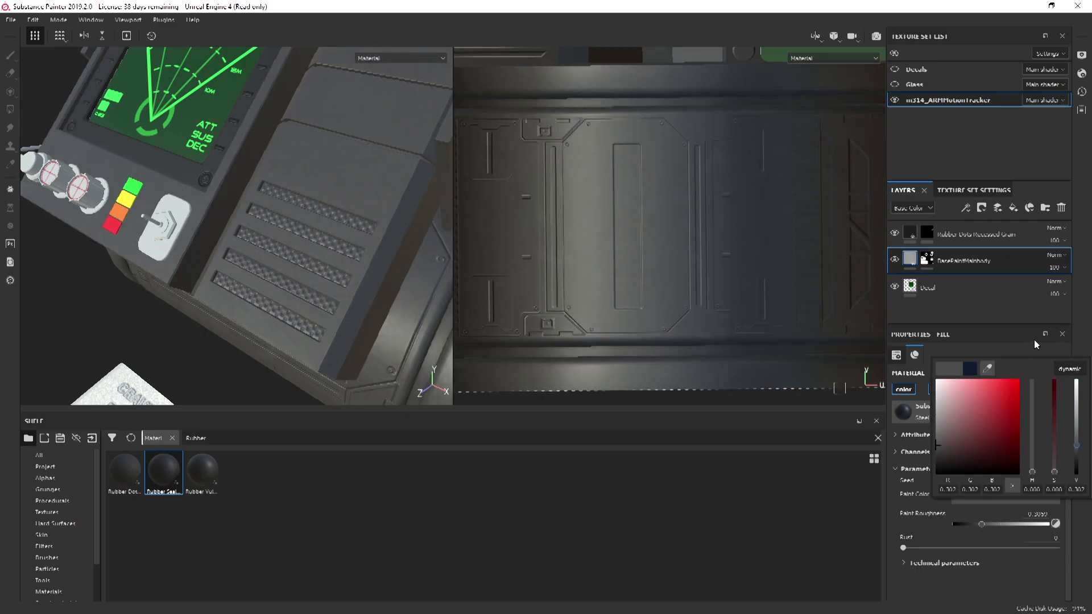
Fit the Substance Painter window to half the screen and search Google in Chrome for "alien tracker"
{"action": "left_click_drag", "start_coordinate": [488, 6], "coordinate": [1091, 98]}
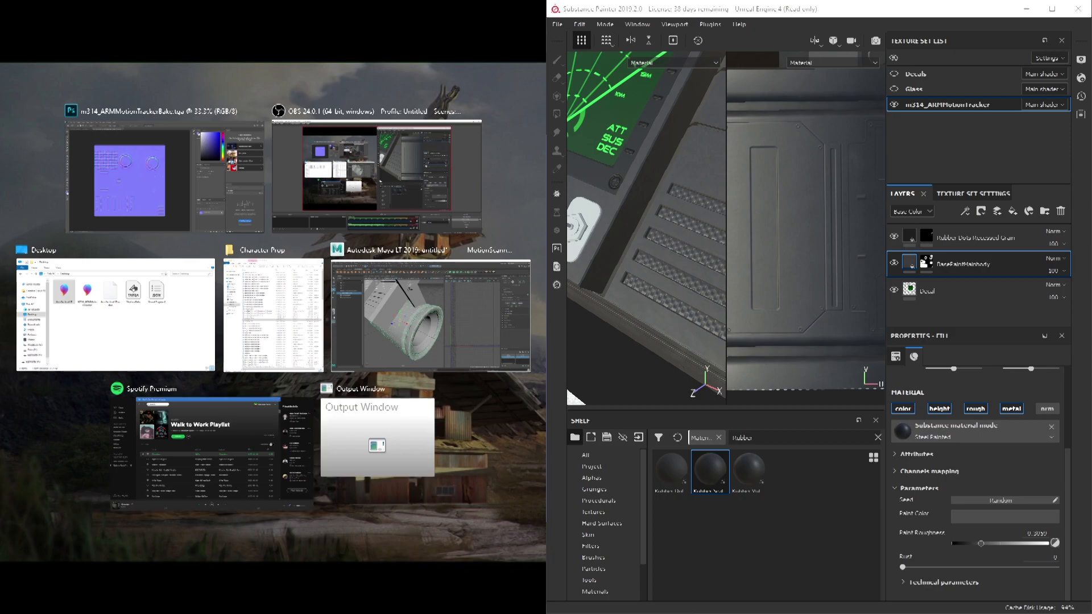
{"action": "left_click", "coordinate": [254, 107]}
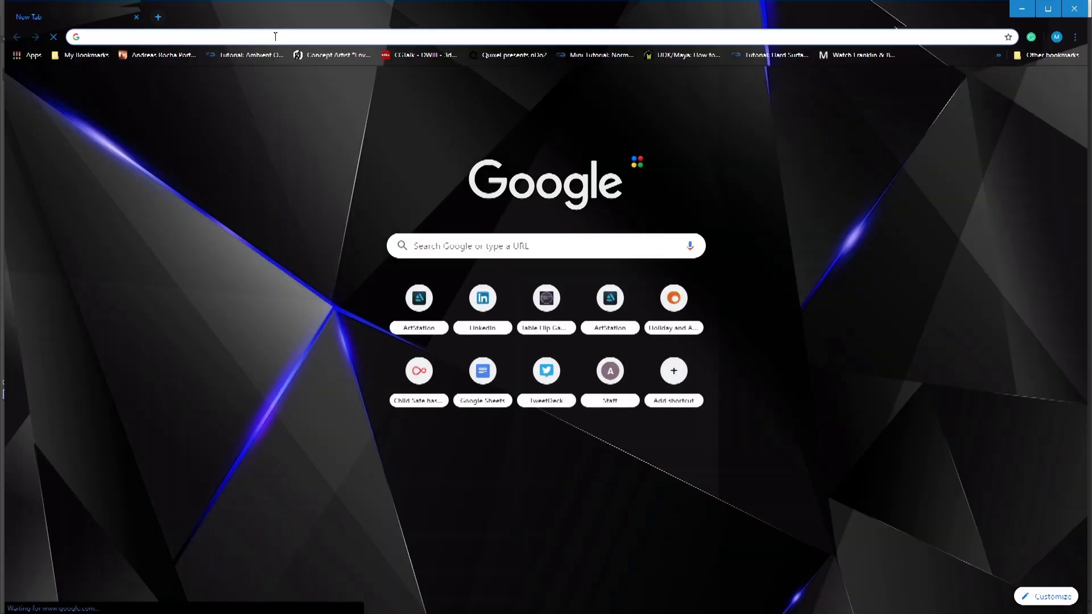
{"action": "left_click", "coordinate": [276, 37]}
{"action": "type", "text": "alien"}
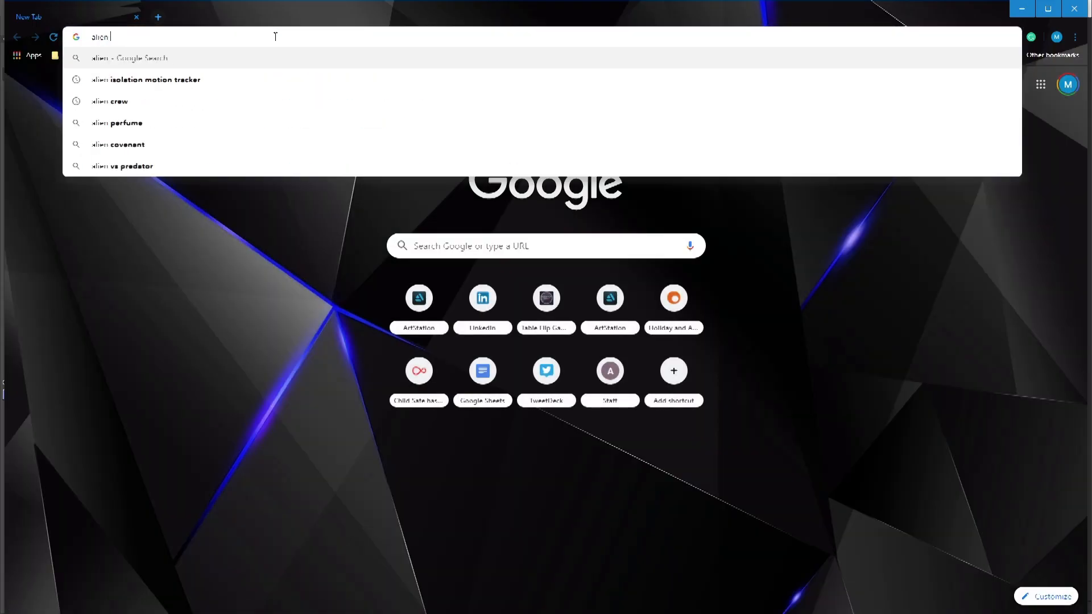
{"action": "type", "text": " tracker"}
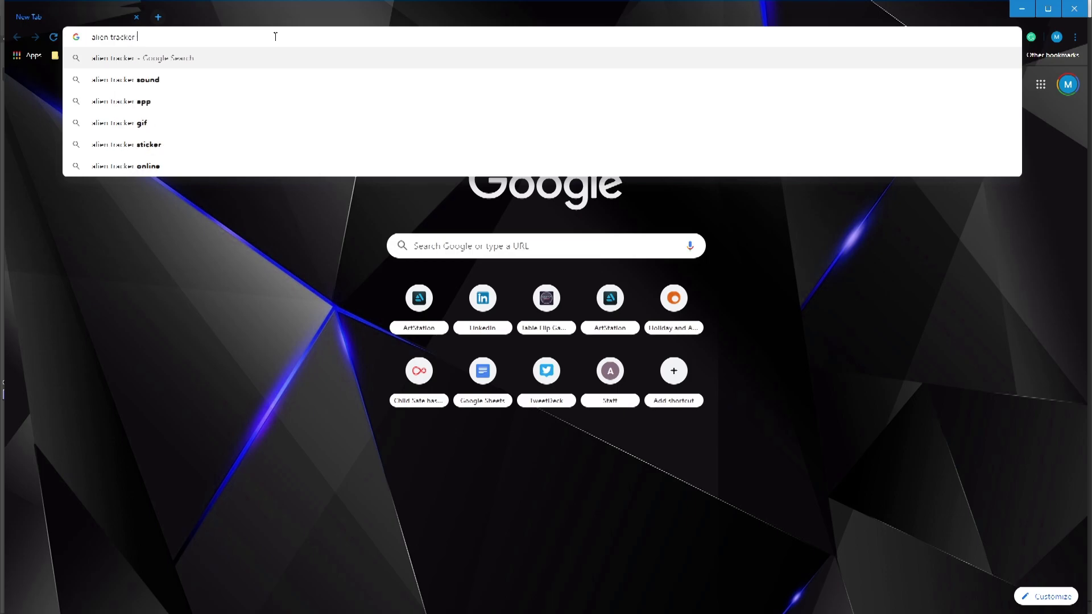
{"action": "key", "text": "Return"}
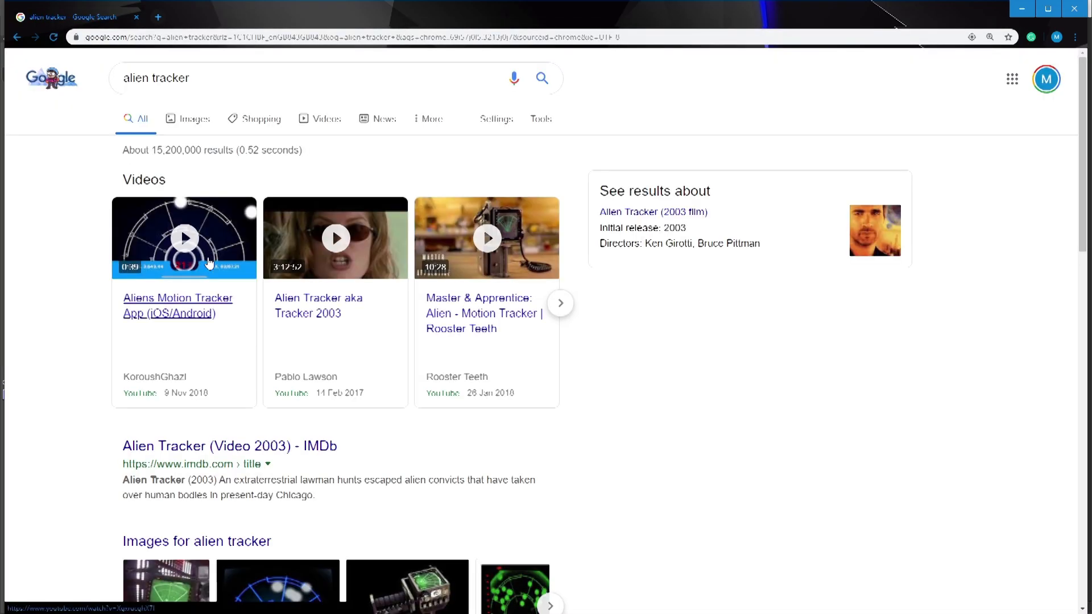
Open the ArtStation Alien Isolation motion tracker picture from the image results and place the browser beside Substance Painter
{"action": "scroll", "coordinate": [346, 456], "scroll_direction": "down", "scroll_amount": 4}
{"action": "scroll", "coordinate": [346, 456], "scroll_direction": "down", "scroll_amount": 1}
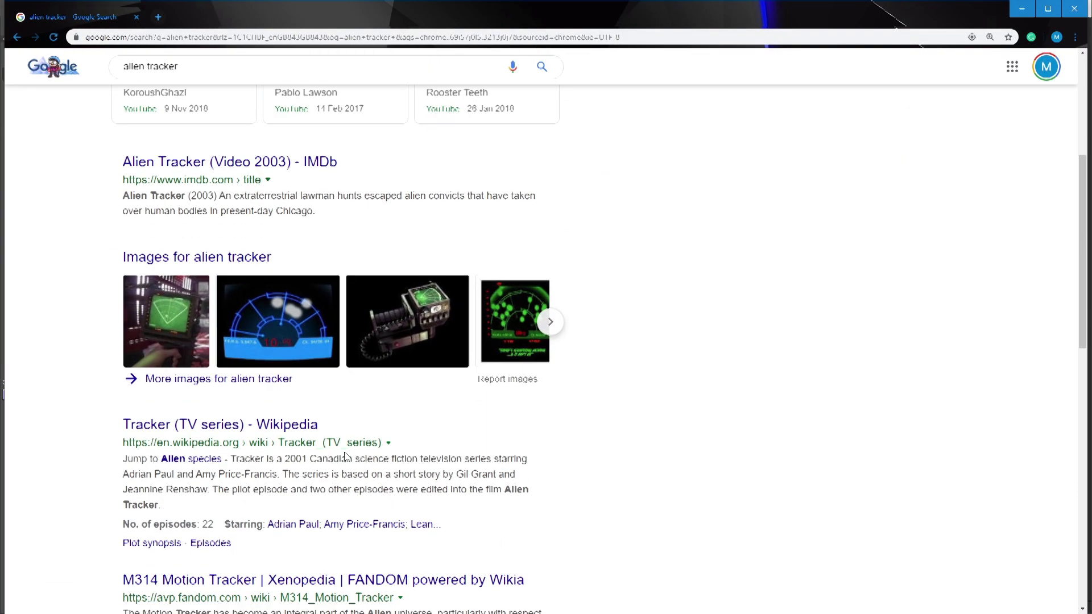
{"action": "scroll", "coordinate": [346, 456], "scroll_direction": "up", "scroll_amount": 4}
{"action": "left_click", "coordinate": [188, 60]}
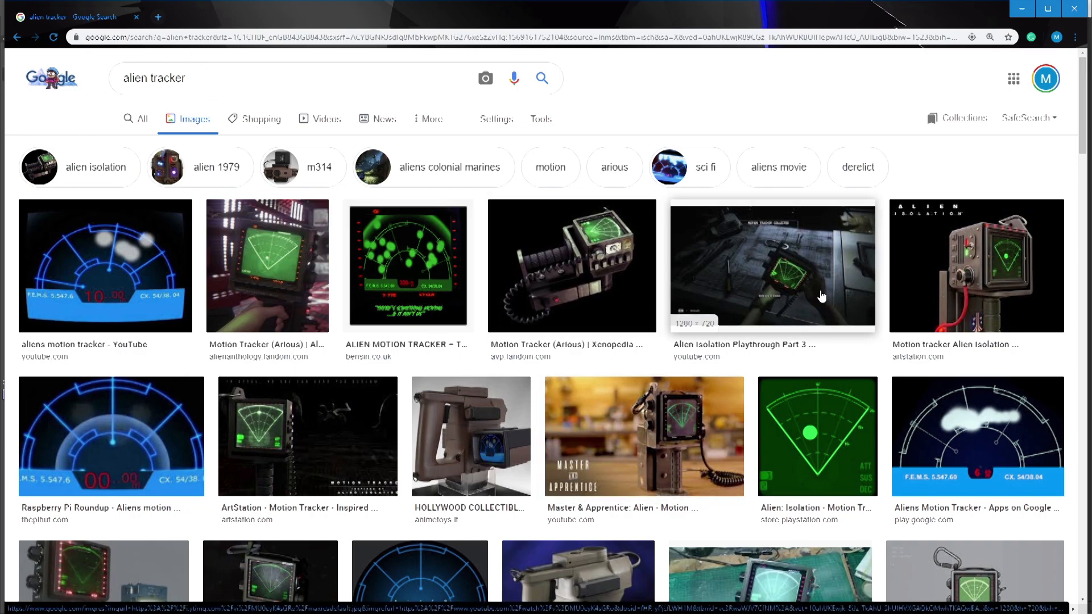
{"action": "left_click", "coordinate": [978, 251]}
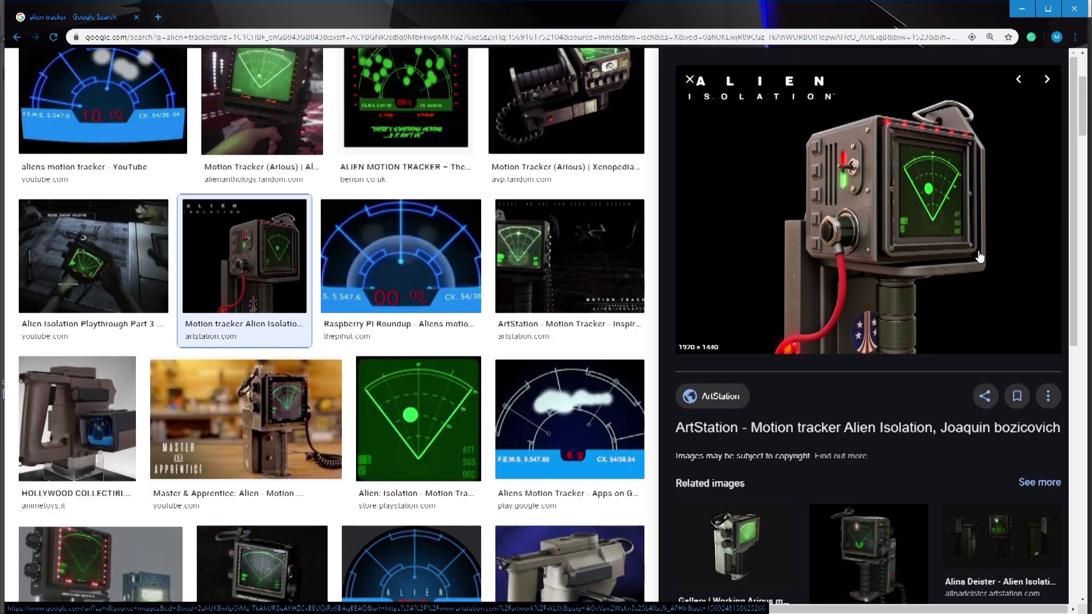
{"action": "mouse_move", "coordinate": [840, 16]}
{"action": "left_mouse_down"}
{"action": "mouse_move", "coordinate": [296, 176]}
{"action": "mouse_move", "coordinate": [279, 61]}
{"action": "mouse_move", "coordinate": [307, 41]}
{"action": "left_mouse_up"}
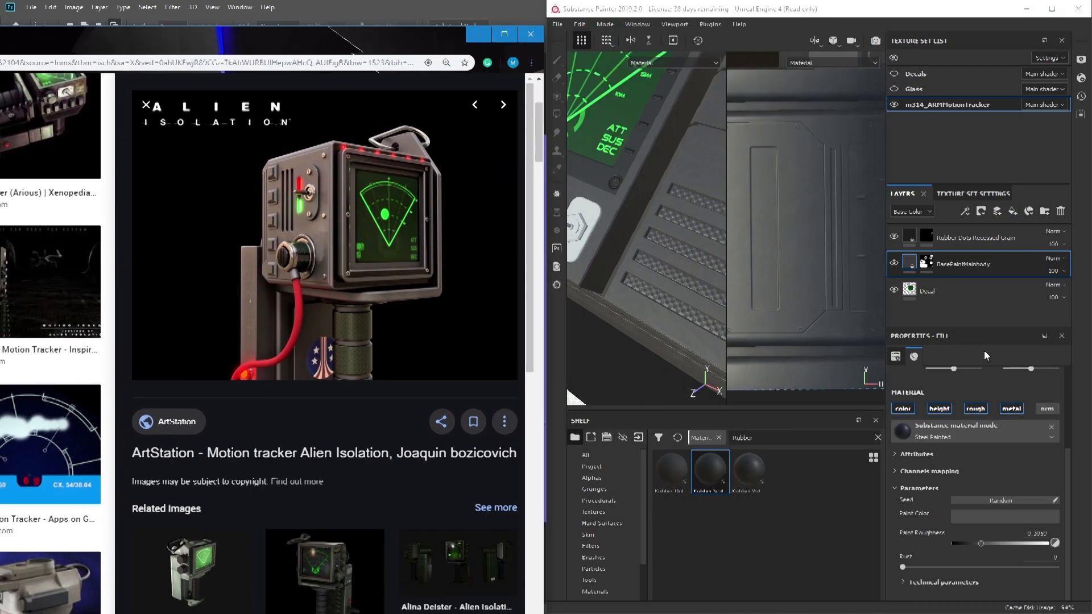
Sample the brown casing colour from the reference picture as BasePaintMainbody's paint colour, then return to a maximised Substance Painter
{"action": "left_click", "coordinate": [913, 265]}
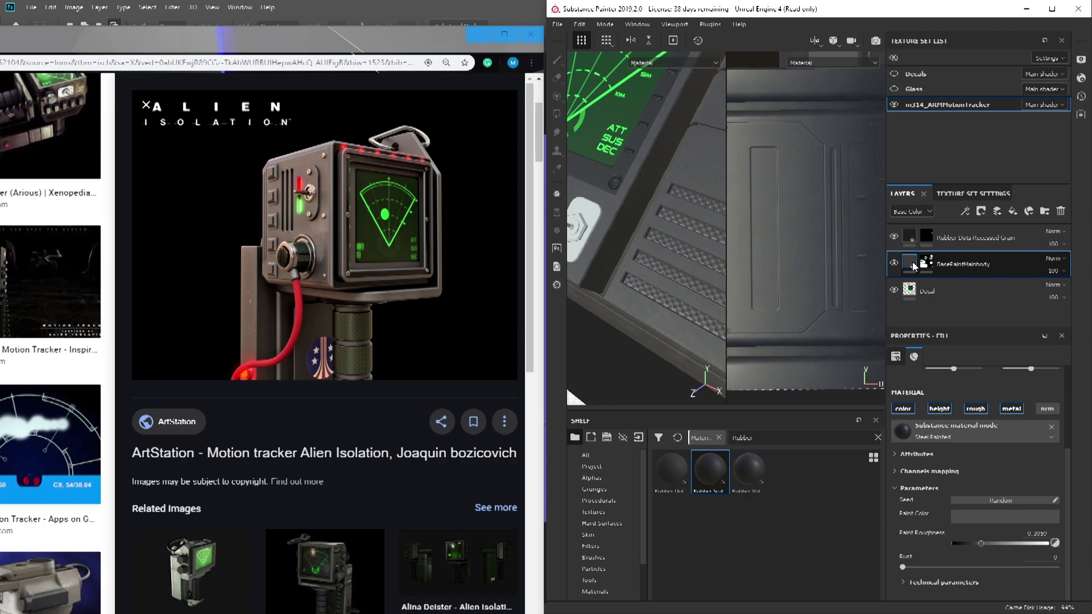
{"action": "left_click", "coordinate": [996, 516]}
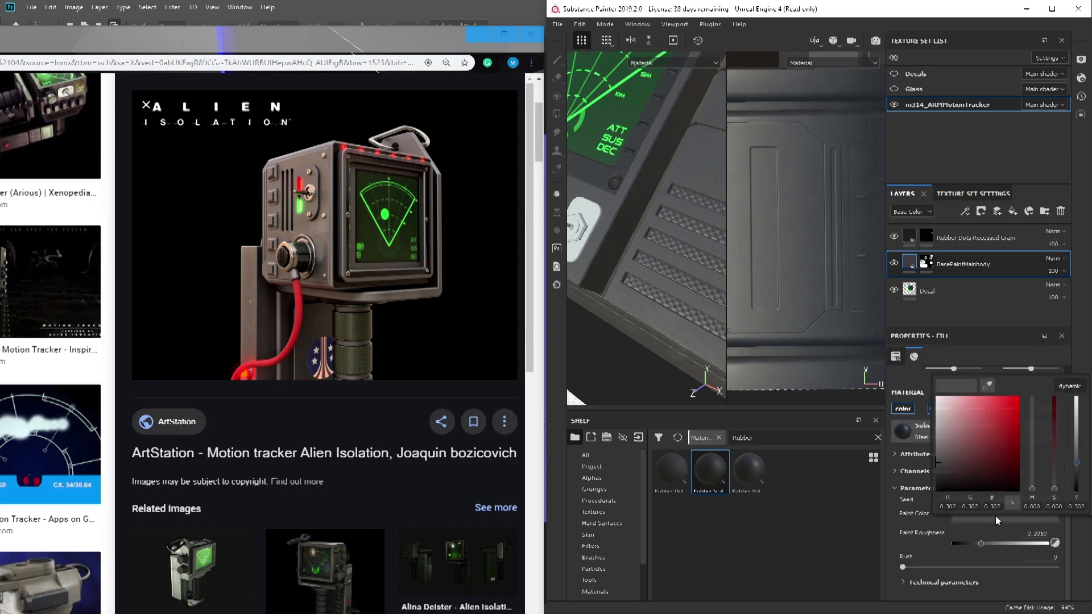
{"action": "left_click", "coordinate": [987, 386]}
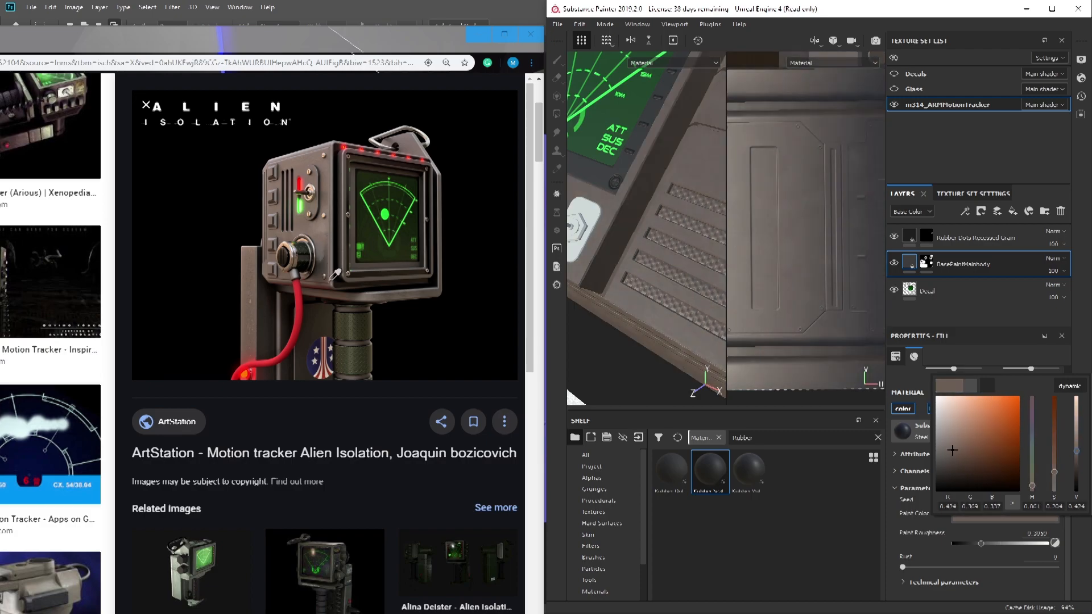
{"action": "left_click", "coordinate": [332, 264]}
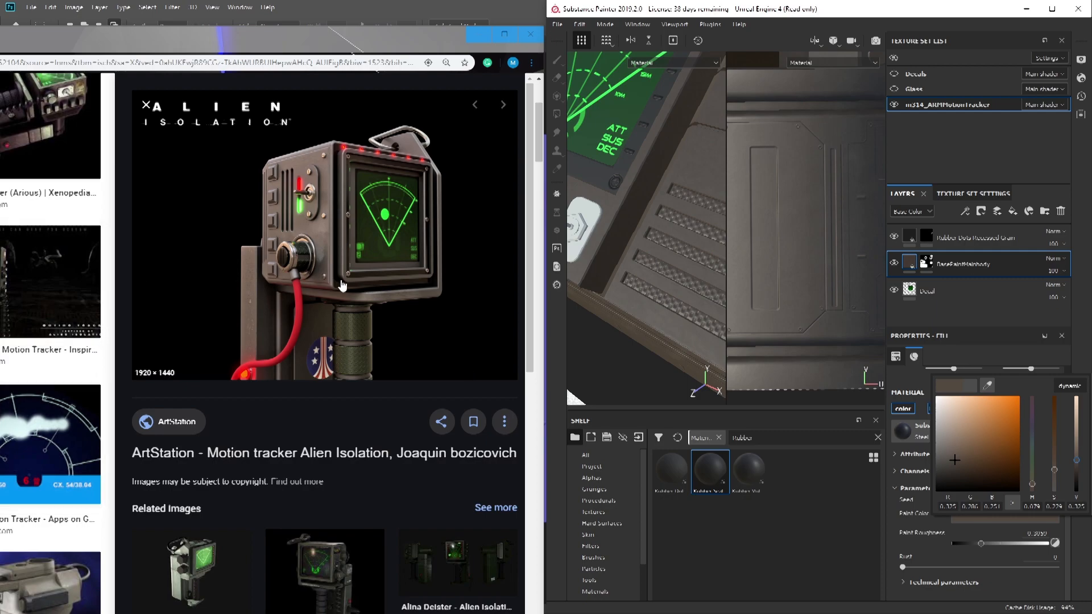
{"action": "left_click", "coordinate": [529, 36]}
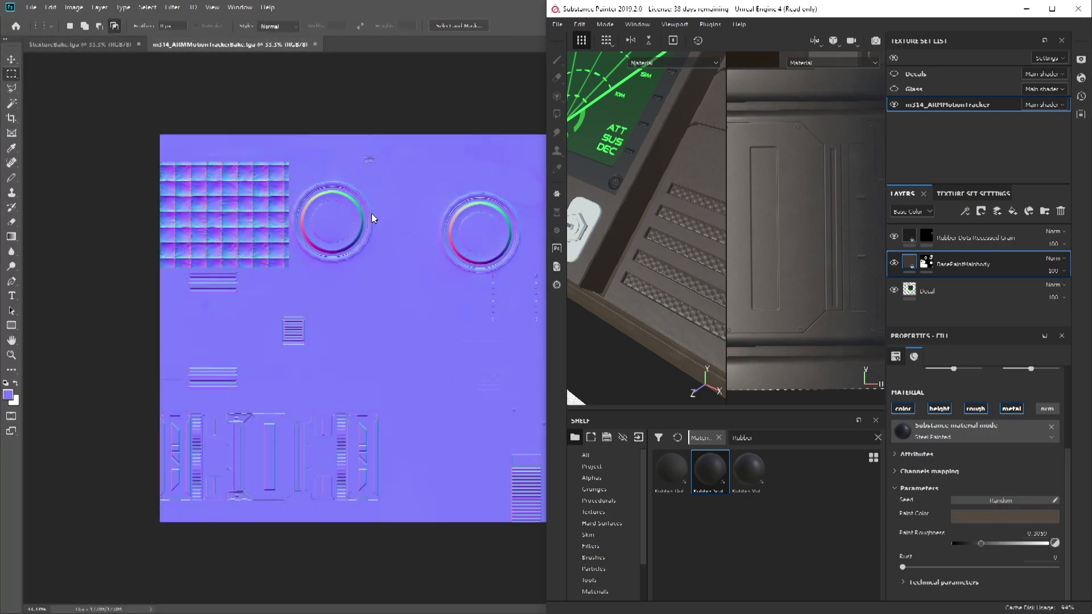
{"action": "left_click", "coordinate": [1052, 9]}
Shift the main body's paint colour to a dark olive green, about RGB 0.276, 0.287, 0.225
{"action": "mouse_move", "coordinate": [295, 234]}
{"action": "left_mouse_down", "text": "alt"}
{"action": "mouse_move", "coordinate": [308, 275]}
{"action": "mouse_move", "coordinate": [293, 278]}
{"action": "mouse_move", "coordinate": [400, 227]}
{"action": "mouse_move", "coordinate": [273, 233]}
{"action": "left_mouse_up", "text": "alt"}
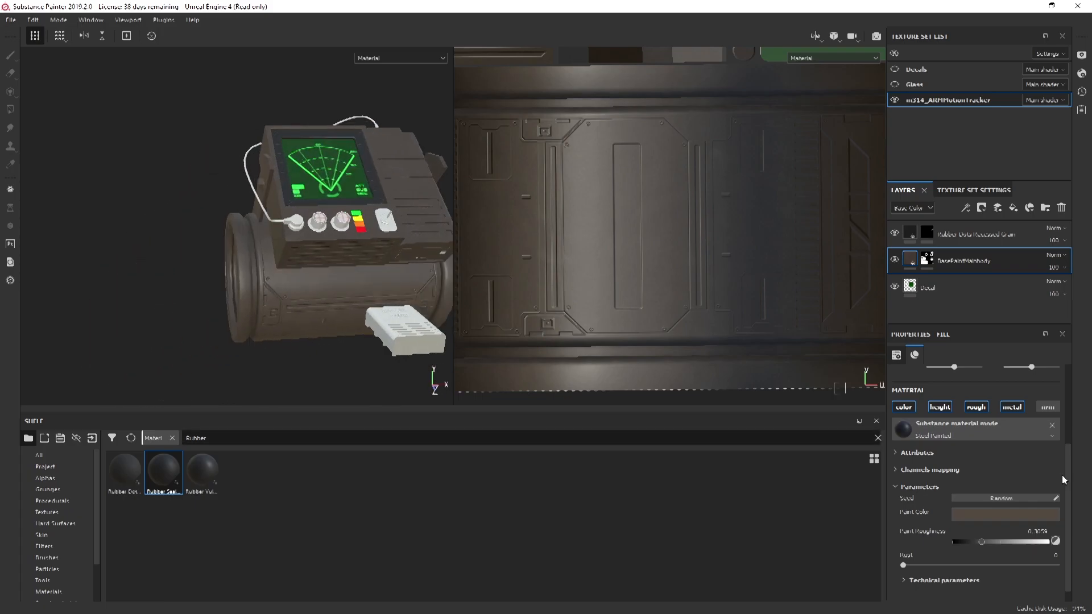
{"action": "left_click", "coordinate": [1019, 514]}
{"action": "left_click_drag", "start_coordinate": [1034, 475], "coordinate": [1032, 468]}
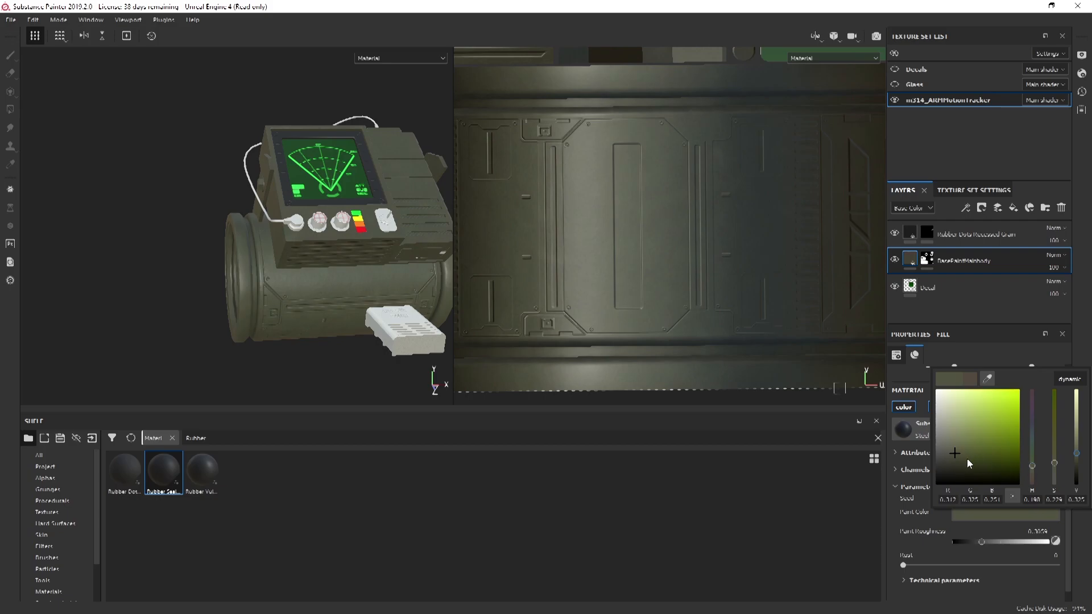
{"action": "left_click_drag", "start_coordinate": [957, 455], "coordinate": [954, 458]}
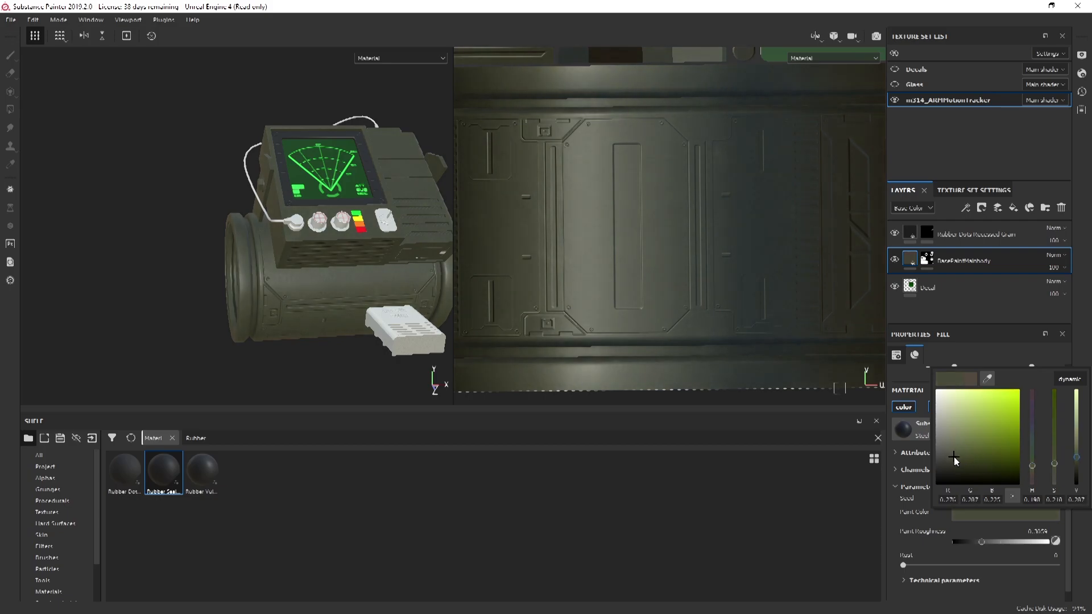
Polygon-fill the cable's end connector and its sleeve in the Rubber Dots Recessed Grain layer's mask
{"action": "left_click_drag", "start_coordinate": [277, 257], "coordinate": [282, 227], "text": "alt"}
{"action": "middle_click_drag", "start_coordinate": [283, 226], "coordinate": [239, 299], "text": "alt"}
{"action": "scroll", "coordinate": [268, 302], "scroll_direction": "up", "scroll_amount": 3}
{"action": "middle_click_drag", "start_coordinate": [376, 219], "coordinate": [319, 282], "text": "alt"}
{"action": "left_click", "coordinate": [926, 233]}
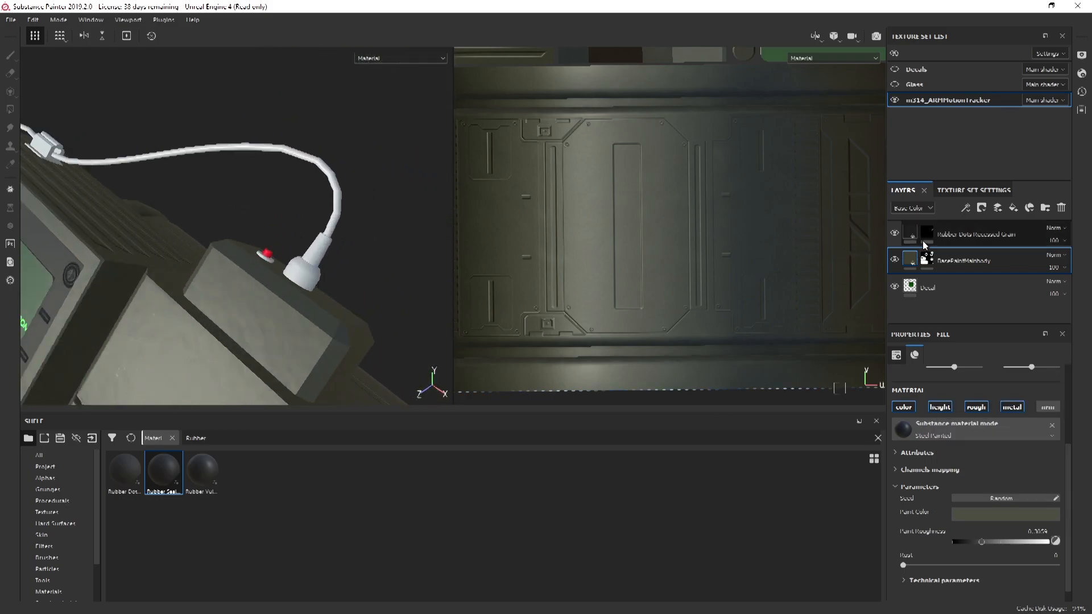
{"action": "key", "text": "4"}
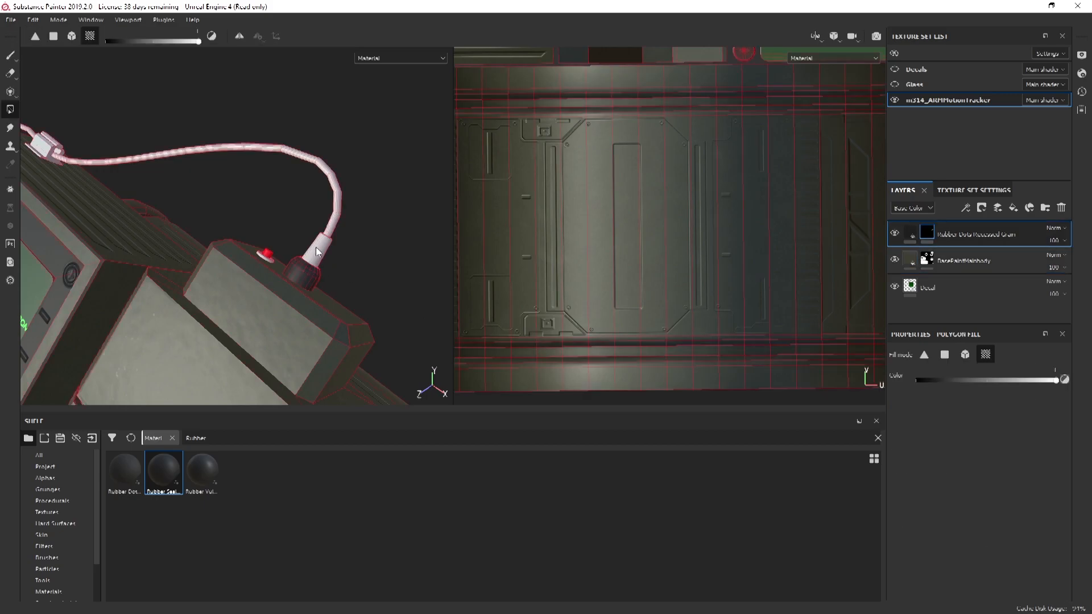
{"action": "left_click_drag", "start_coordinate": [264, 292], "coordinate": [281, 251], "text": "alt"}
{"action": "scroll", "coordinate": [281, 237], "scroll_direction": "up", "scroll_amount": 5}
{"action": "left_click", "coordinate": [243, 249]}
{"action": "scroll", "coordinate": [244, 254], "scroll_direction": "down", "scroll_amount": 5}
{"action": "left_click_drag", "start_coordinate": [309, 258], "coordinate": [344, 272], "text": "alt"}
{"action": "scroll", "coordinate": [343, 272], "scroll_direction": "up", "scroll_amount": 4}
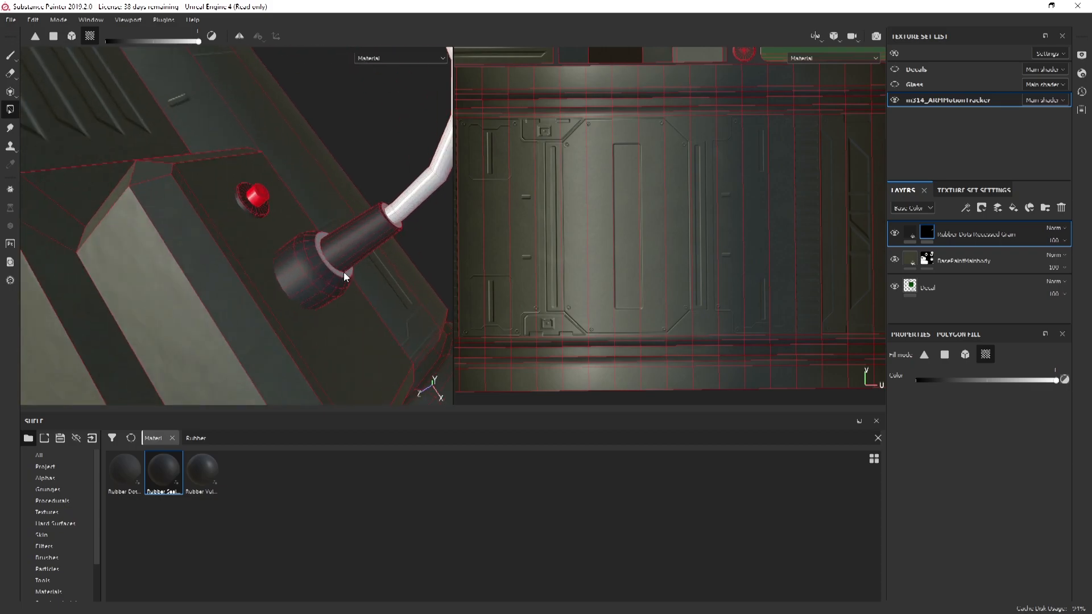
Polygon-fill the cap and gripping sides of the knob nearest the coloured indicator bars in the rubber layer's mask
{"action": "scroll", "coordinate": [333, 271], "scroll_direction": "down", "scroll_amount": 3}
{"action": "left_click_drag", "start_coordinate": [394, 234], "coordinate": [367, 268], "text": "alt"}
{"action": "scroll", "coordinate": [281, 274], "scroll_direction": "down", "scroll_amount": 5}
{"action": "scroll", "coordinate": [135, 319], "scroll_direction": "up", "scroll_amount": 5}
{"action": "left_click_drag", "start_coordinate": [135, 319], "coordinate": [287, 263], "text": "alt"}
{"action": "left_click", "coordinate": [244, 244]}
{"action": "scroll", "coordinate": [279, 262], "scroll_direction": "up", "scroll_amount": 4}
{"action": "left_click", "coordinate": [277, 287]}
{"action": "left_click", "coordinate": [221, 307]}
{"action": "left_click", "coordinate": [232, 282]}
{"action": "left_click_drag", "start_coordinate": [248, 277], "coordinate": [350, 360], "text": "alt"}
{"action": "left_click", "coordinate": [298, 187]}
{"action": "left_click", "coordinate": [365, 151]}
{"action": "left_click_drag", "start_coordinate": [364, 152], "coordinate": [266, 234], "text": "alt"}
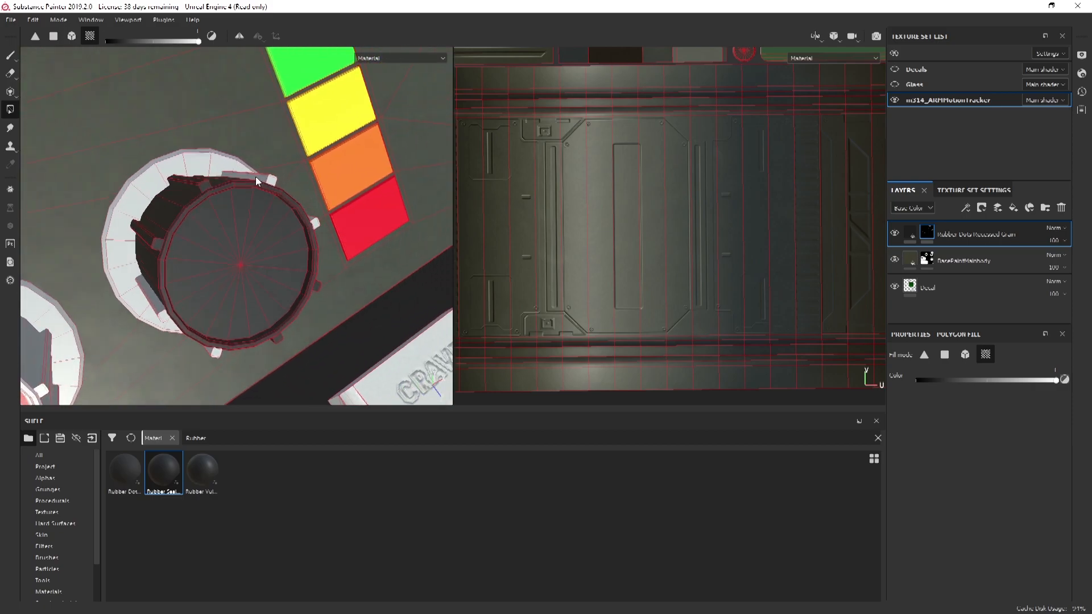
Move the Decal layer above the rubber layer and inspect the knob's crosshair marking
{"action": "left_click", "coordinate": [1001, 284]}
{"action": "left_click_drag", "start_coordinate": [1001, 283], "coordinate": [980, 225]}
{"action": "mouse_move", "coordinate": [332, 215]}
{"action": "left_mouse_down", "text": "alt"}
{"action": "mouse_move", "coordinate": [277, 152]}
{"action": "mouse_move", "coordinate": [274, 184]}
{"action": "left_mouse_up", "text": "alt"}
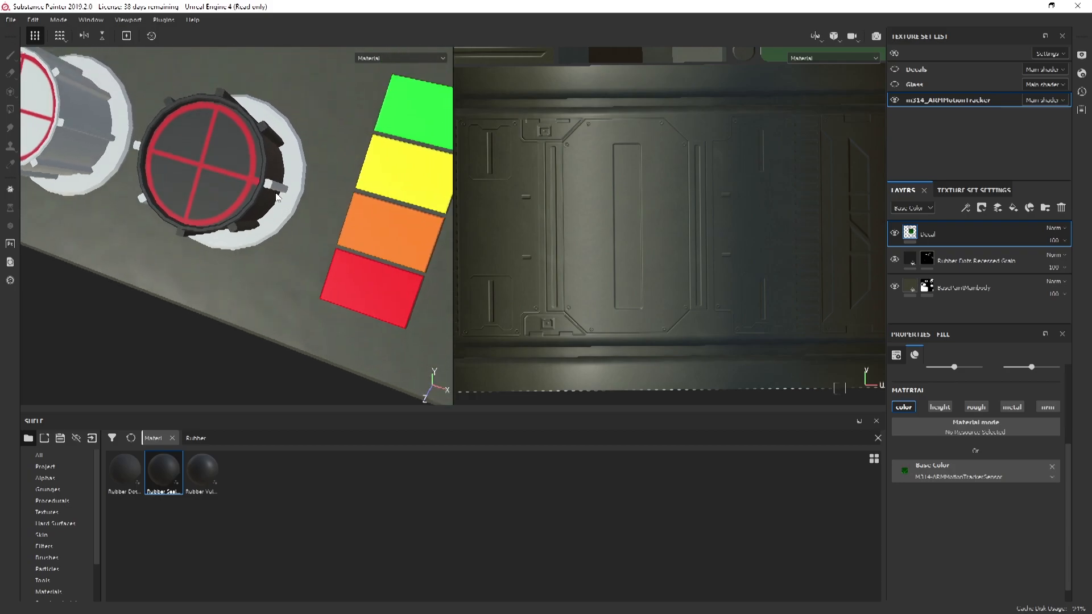
{"action": "left_click_drag", "start_coordinate": [185, 190], "coordinate": [268, 157], "text": "alt"}
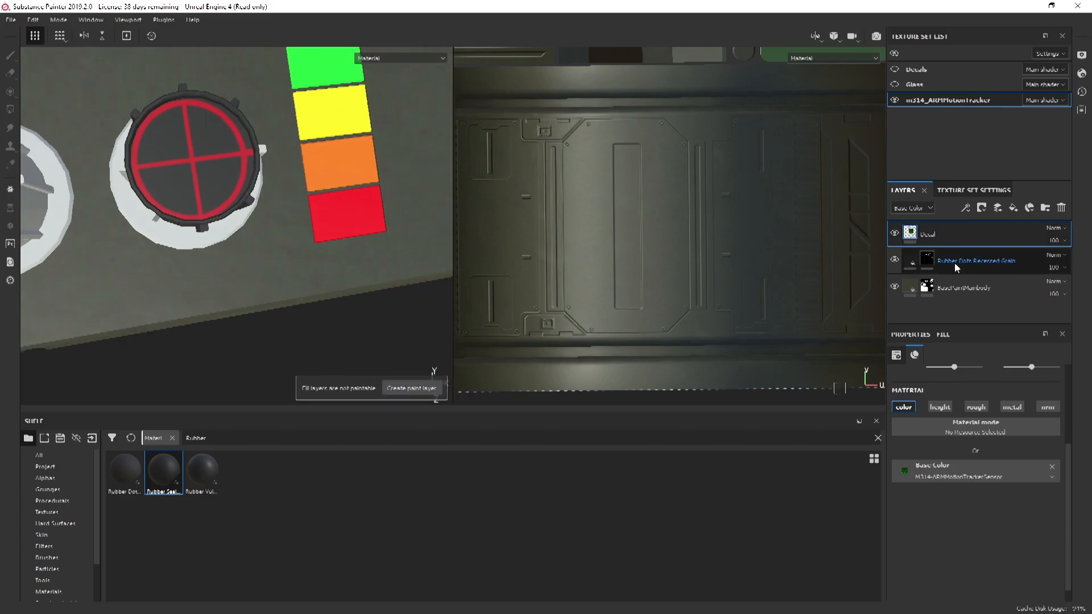
Polygon-fill the second crosshair knob in the rubber layer's mask and undo the fill on its base ring
{"action": "left_click", "coordinate": [927, 258]}
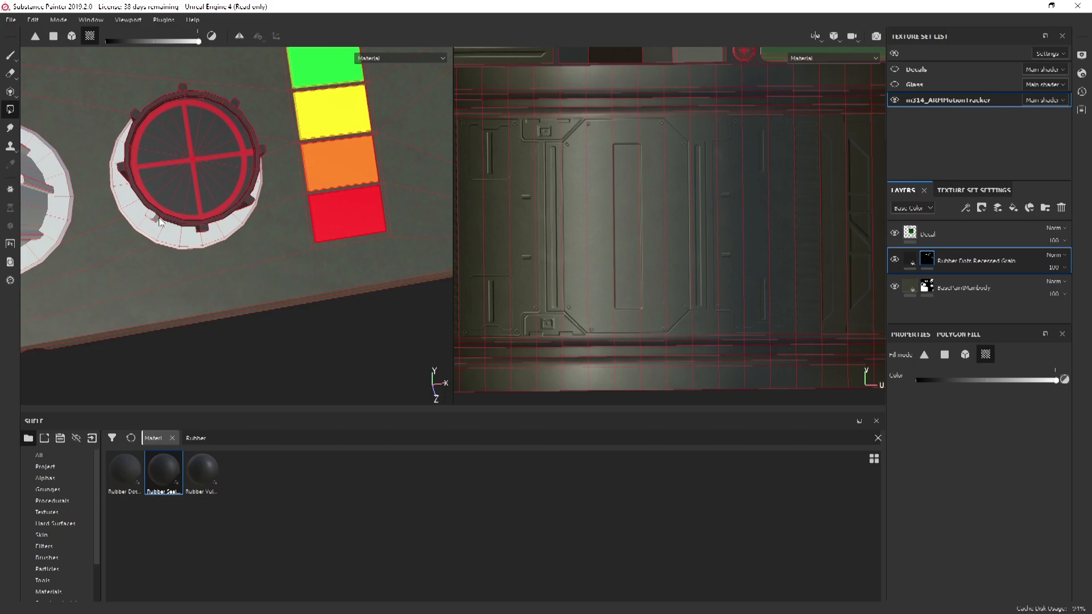
{"action": "middle_click_drag", "start_coordinate": [151, 213], "coordinate": [294, 202], "text": "alt"}
{"action": "left_click", "coordinate": [132, 210]}
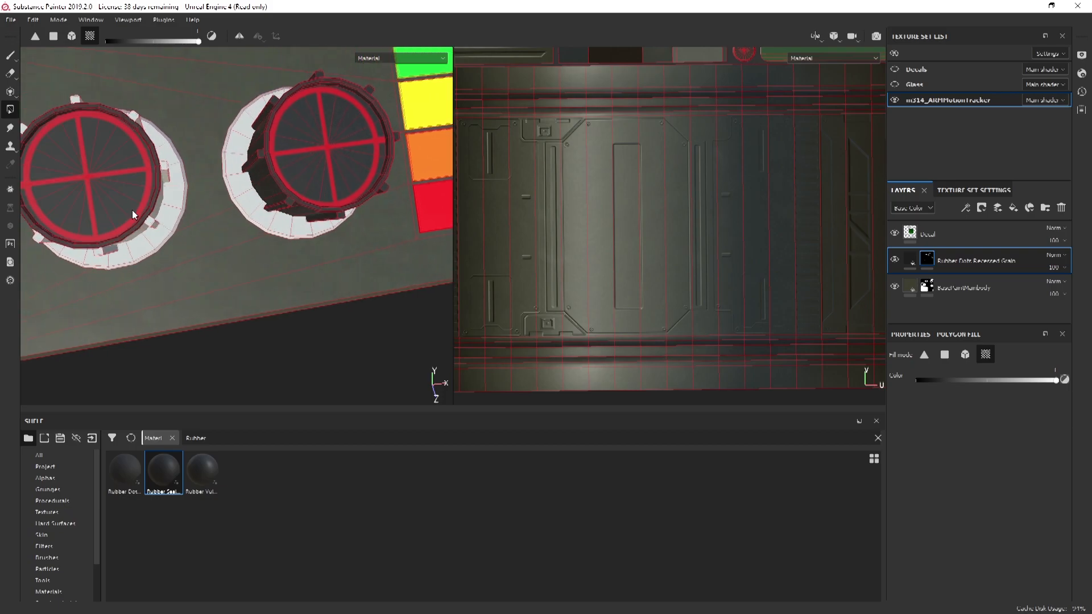
{"action": "left_click", "coordinate": [151, 222]}
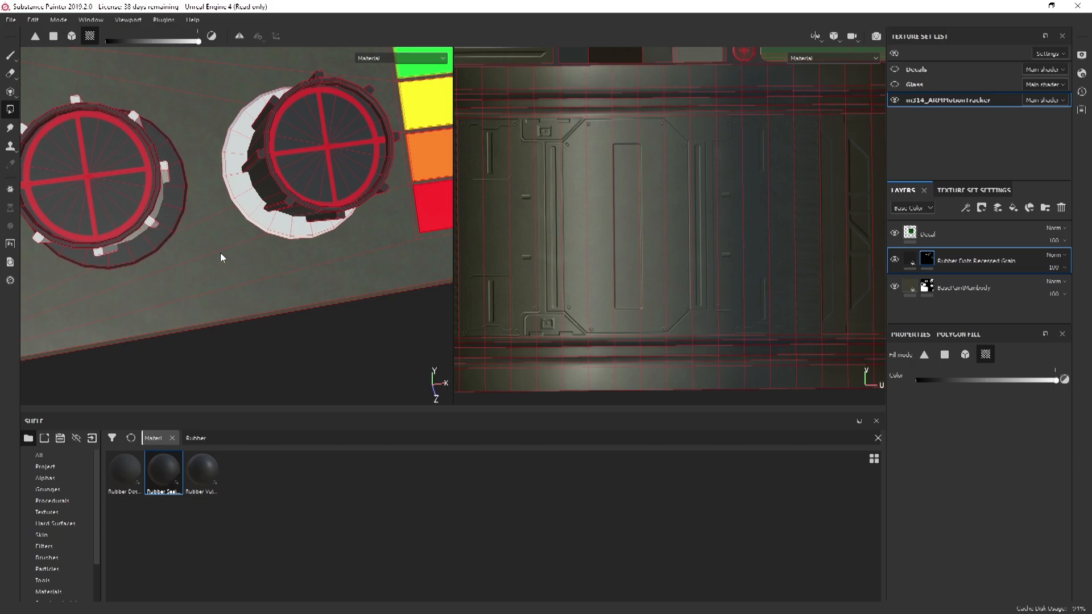
{"action": "key", "text": "ctrl+z"}
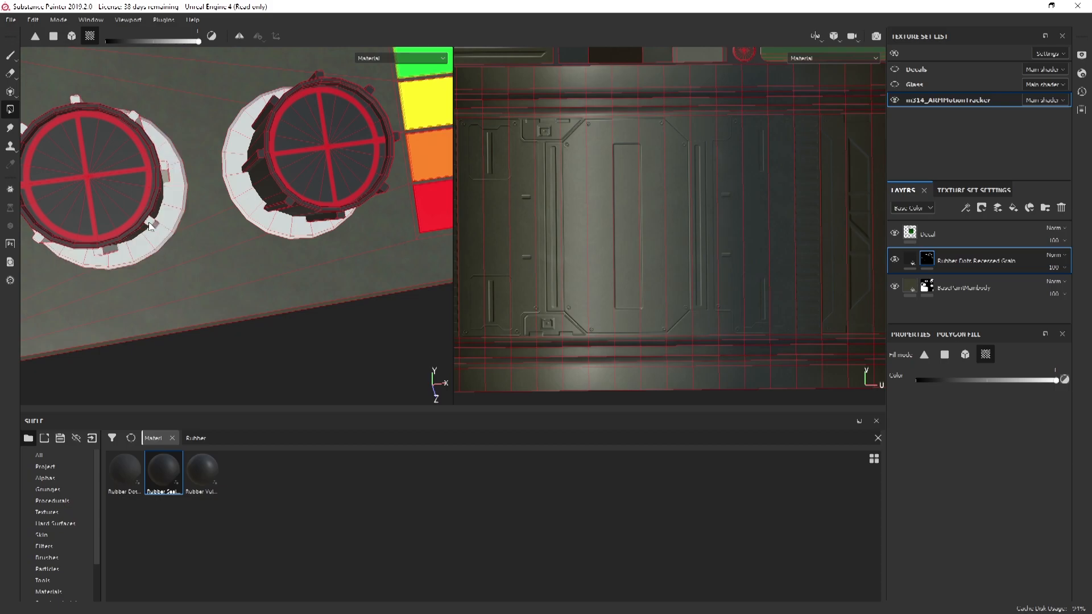
Try masking out rubber on the second knob by polygon-filling its cap with black
{"action": "middle_click_drag", "start_coordinate": [71, 242], "coordinate": [238, 250], "text": "alt"}
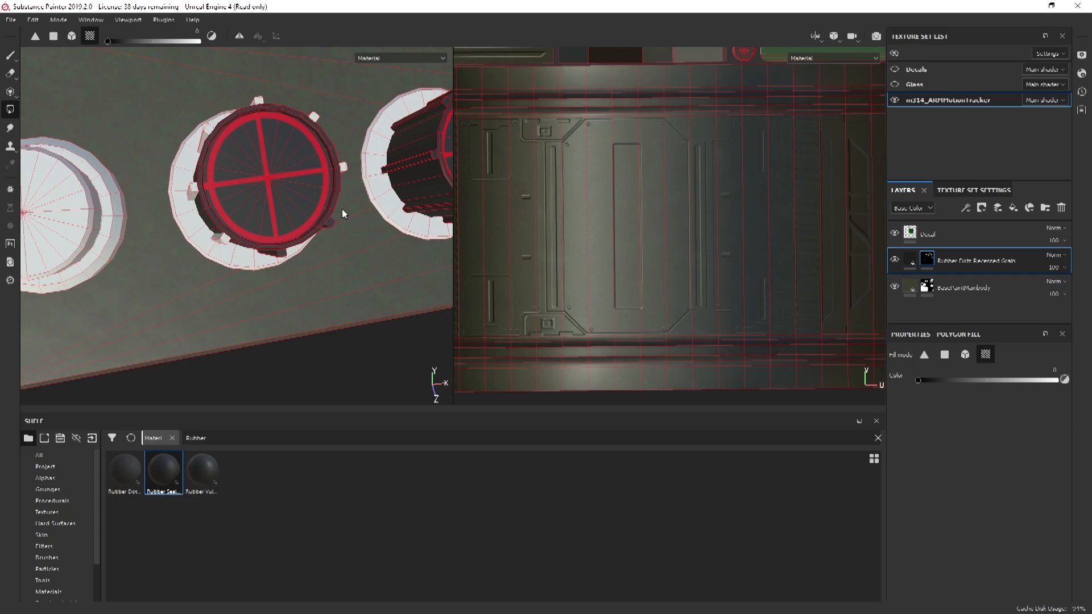
{"action": "left_click", "coordinate": [259, 179]}
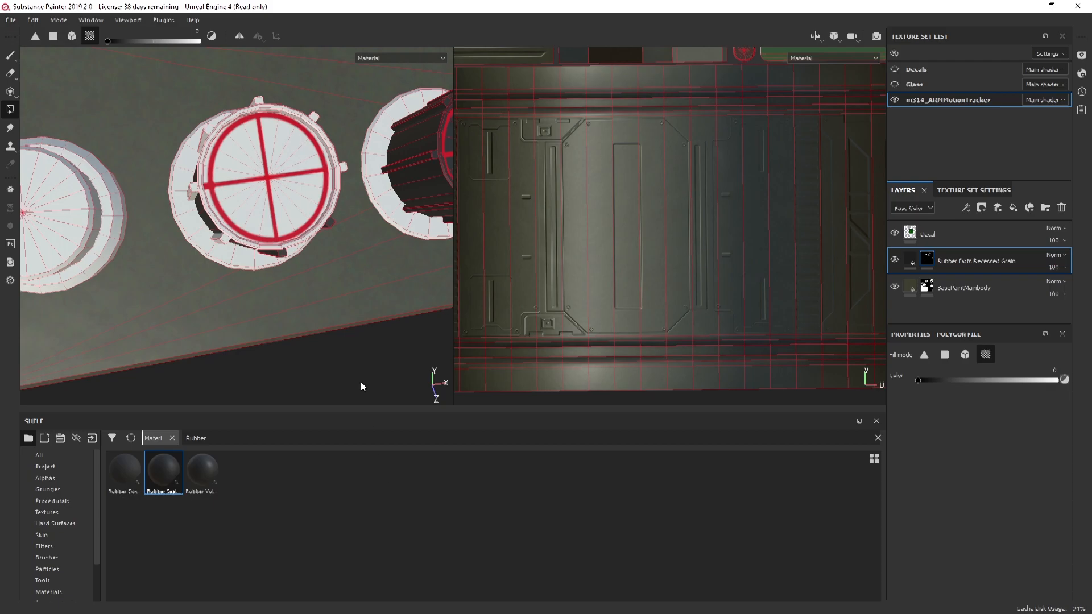
{"action": "key", "text": "x"}
Polygon-fill the second knob's remaining grip ridges in the rubber layer's mask, undoing any stray fill
{"action": "left_click_drag", "start_coordinate": [240, 186], "coordinate": [220, 245], "text": "alt"}
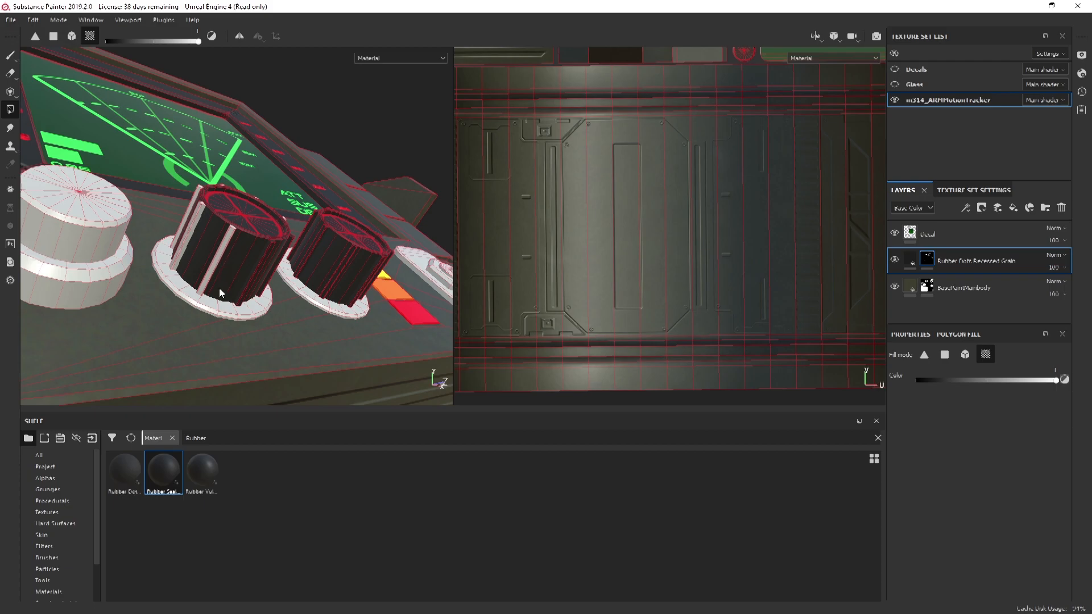
{"action": "left_click", "coordinate": [213, 309]}
{"action": "key", "text": "ctrl+z"}
{"action": "scroll", "coordinate": [710, 324], "scroll_direction": "down", "scroll_amount": 6}
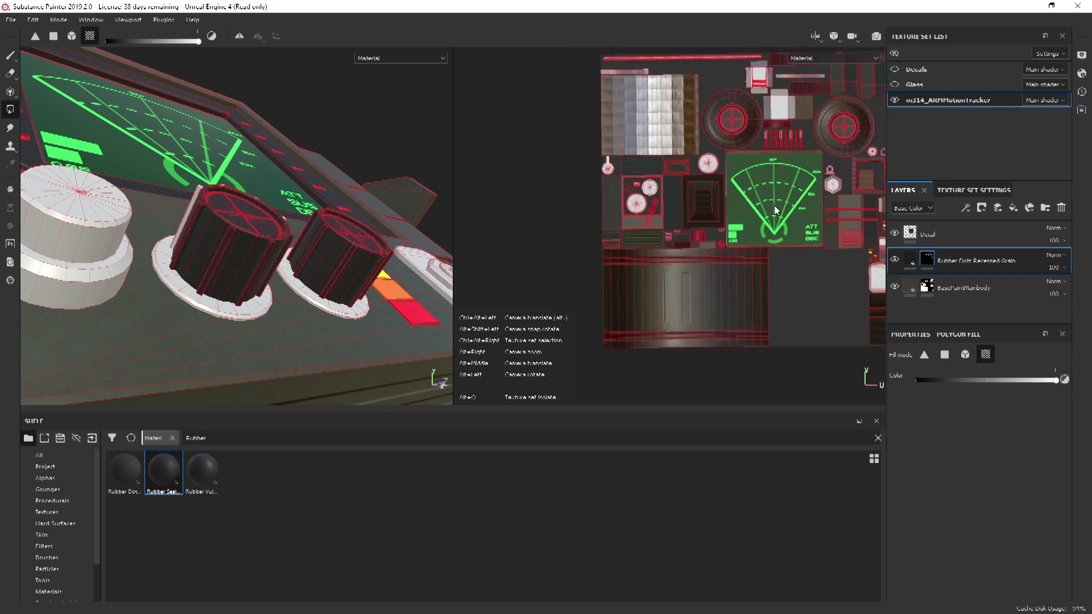
Try polygon-filling the small UV islands beside the rounded switch plate in the rubber layer's mask, then undo the fill
{"action": "middle_click_drag", "start_coordinate": [769, 214], "coordinate": [591, 267], "text": "alt"}
{"action": "scroll", "coordinate": [636, 271], "scroll_direction": "up", "scroll_amount": 2}
{"action": "scroll", "coordinate": [739, 274], "scroll_direction": "up", "scroll_amount": 3}
{"action": "middle_click_drag", "start_coordinate": [745, 272], "coordinate": [647, 199], "text": "alt"}
{"action": "scroll", "coordinate": [649, 200], "scroll_direction": "down", "scroll_amount": 3}
{"action": "scroll", "coordinate": [651, 302], "scroll_direction": "up", "scroll_amount": 8}
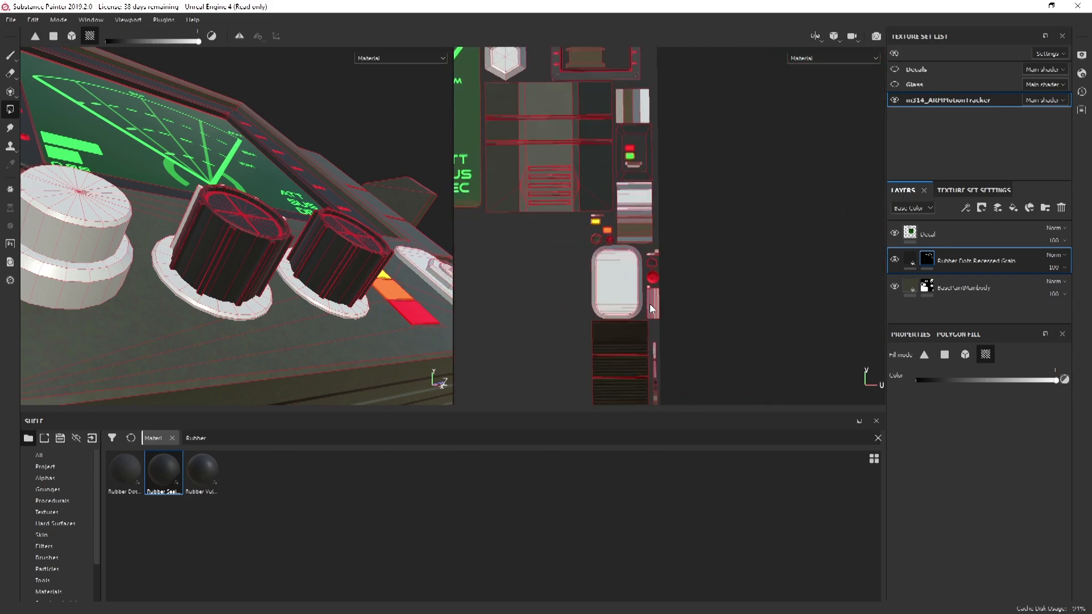
{"action": "left_click_drag", "start_coordinate": [647, 244], "coordinate": [681, 272]}
{"action": "left_click_drag", "start_coordinate": [211, 173], "coordinate": [155, 309], "text": "alt"}
{"action": "middle_click_drag", "start_coordinate": [155, 309], "coordinate": [238, 243], "text": "alt"}
{"action": "key", "text": "ctrl+z"}
Polygon-fill the remaining knob grip-ridge UV islands in the rubber layer's mask and check both knobs on the model
{"action": "middle_click_drag", "start_coordinate": [613, 320], "coordinate": [658, 176], "text": "alt"}
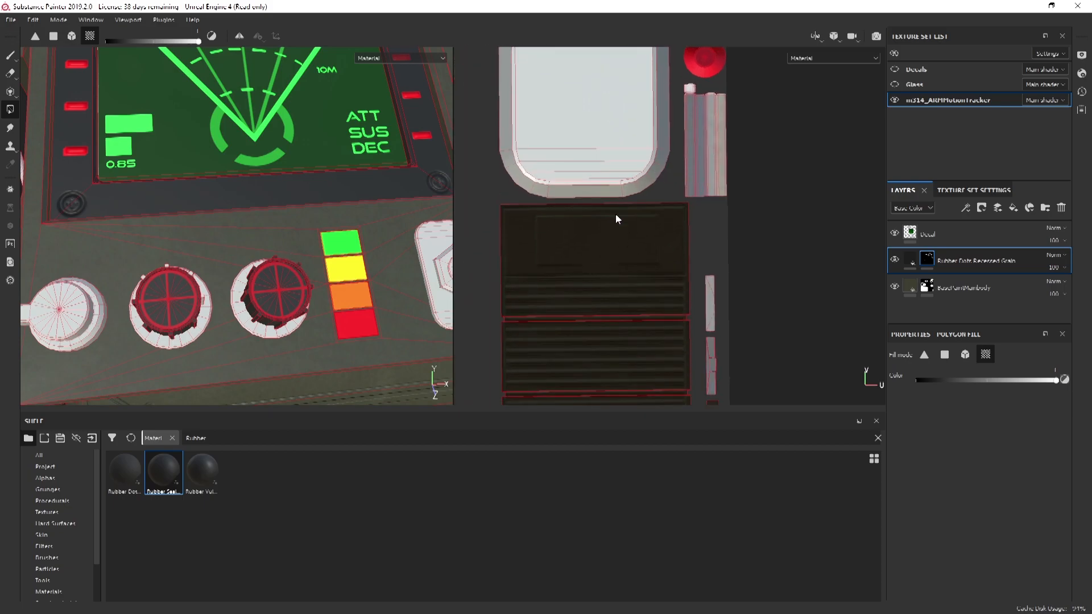
{"action": "scroll", "coordinate": [637, 279], "scroll_direction": "down", "scroll_amount": 5}
{"action": "middle_click_drag", "start_coordinate": [654, 57], "coordinate": [716, 313], "text": "alt"}
{"action": "scroll", "coordinate": [629, 261], "scroll_direction": "up", "scroll_amount": 3}
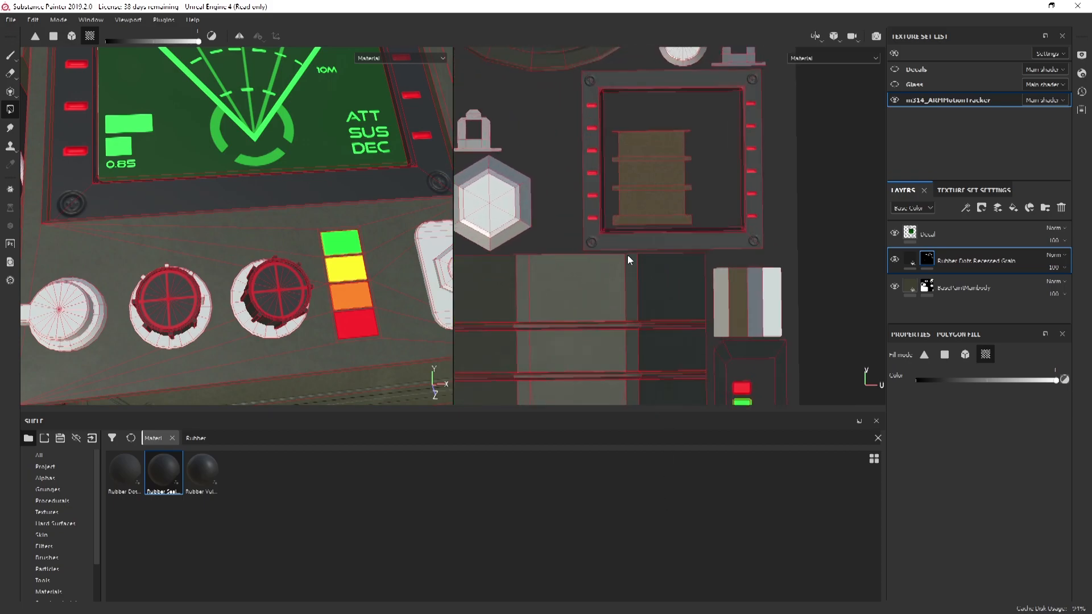
{"action": "middle_click_drag", "start_coordinate": [603, 182], "coordinate": [654, 323], "text": "alt"}
{"action": "scroll", "coordinate": [637, 297], "scroll_direction": "down", "scroll_amount": 6}
{"action": "middle_click_drag", "start_coordinate": [631, 167], "coordinate": [755, 226], "text": "alt"}
{"action": "scroll", "coordinate": [647, 302], "scroll_direction": "up", "scroll_amount": 8}
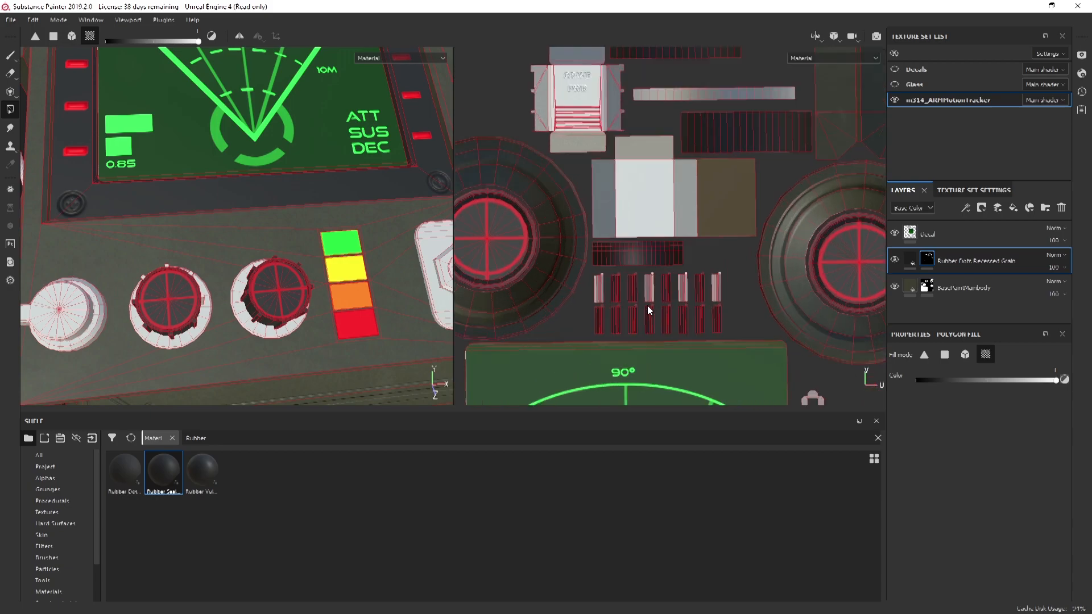
{"action": "left_click_drag", "start_coordinate": [750, 268], "coordinate": [820, 267]}
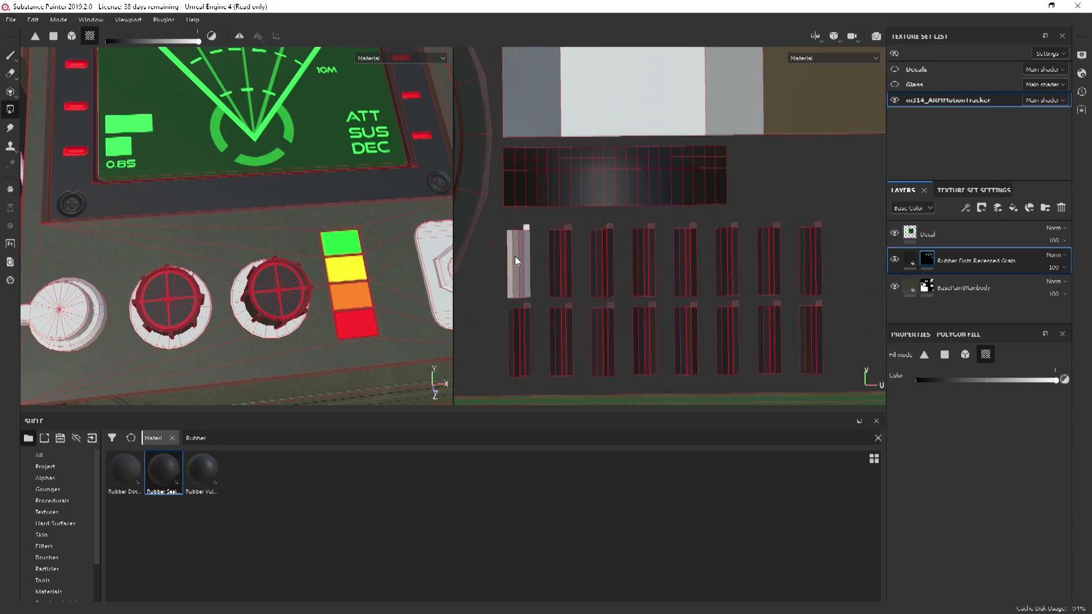
{"action": "middle_click_drag", "start_coordinate": [221, 327], "coordinate": [271, 288], "text": "alt"}
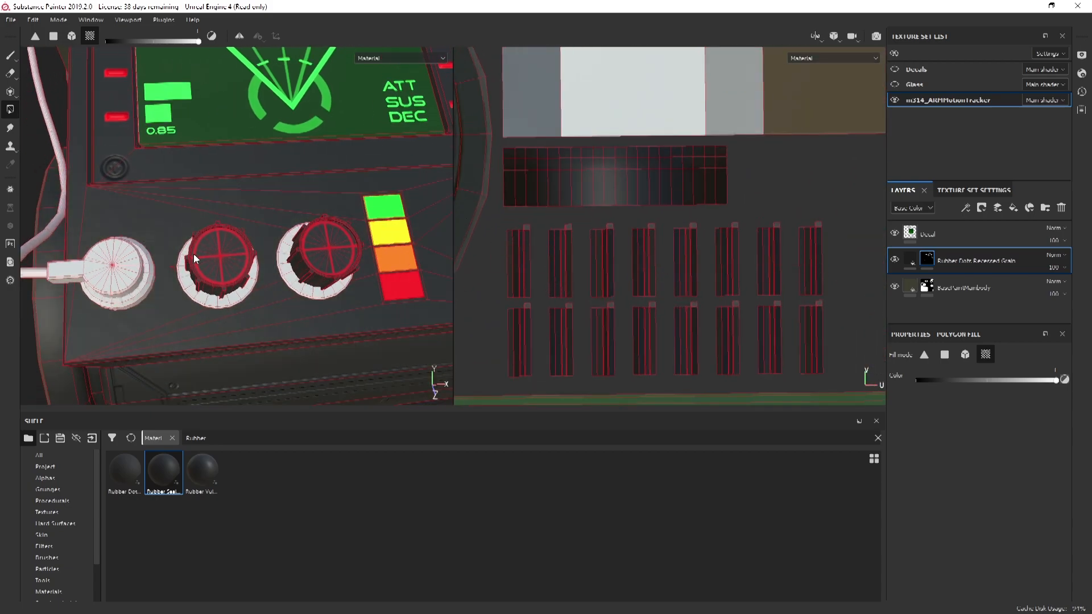
{"action": "mouse_move", "coordinate": [301, 253]}
{"action": "left_mouse_down", "text": "alt"}
{"action": "mouse_move", "coordinate": [284, 239]}
{"action": "mouse_move", "coordinate": [287, 267]}
{"action": "left_mouse_up", "text": "alt"}
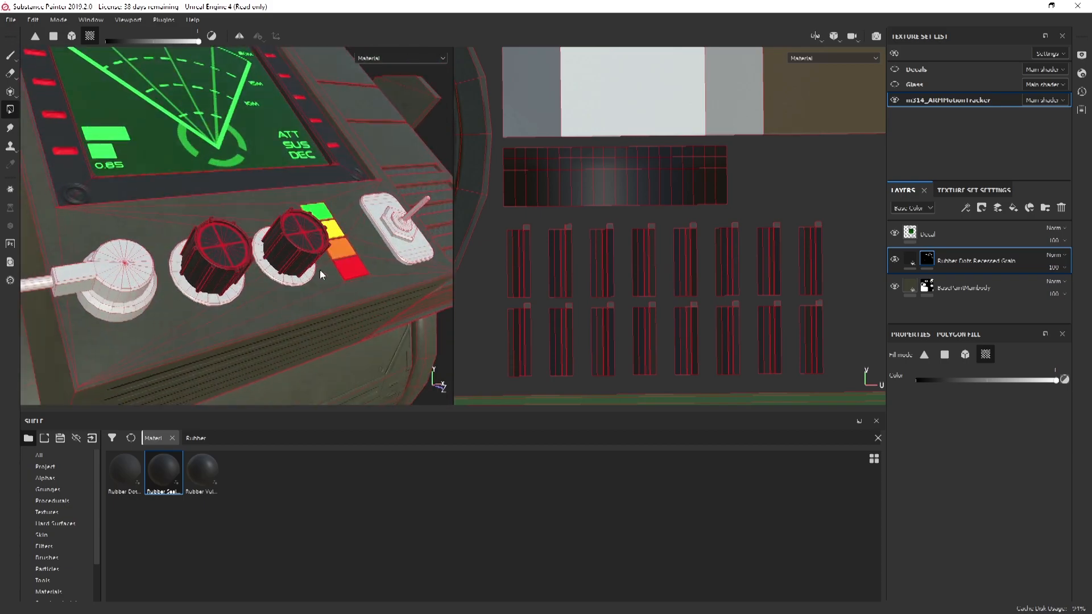
{"action": "left_click", "coordinate": [298, 301]}
{"action": "left_click_drag", "start_coordinate": [364, 149], "coordinate": [309, 178], "text": "alt"}
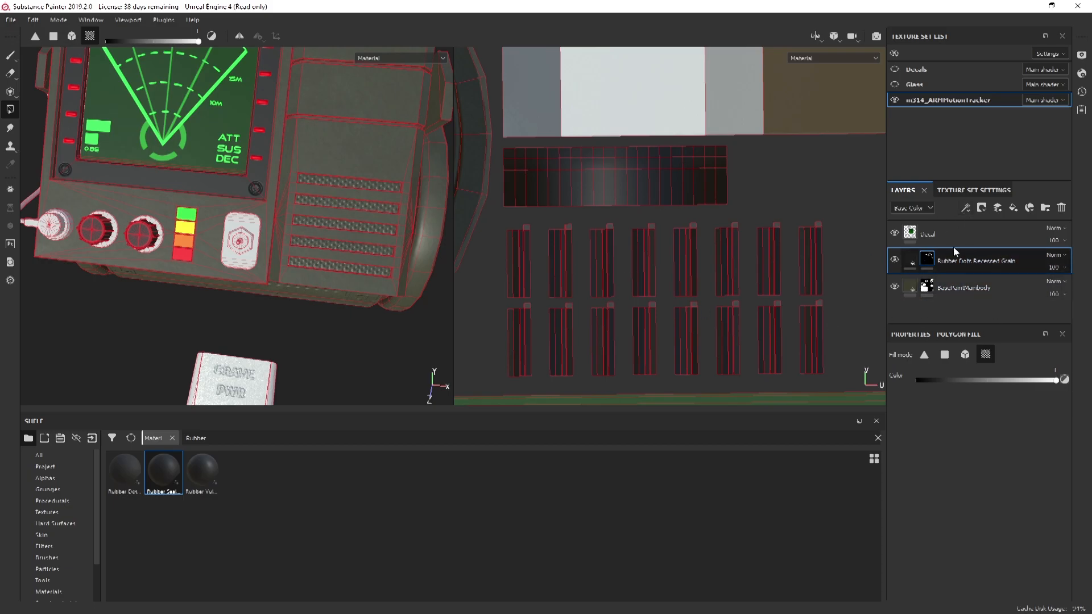
Rename the Rubber Dots Recessed Grain layer as RubberTracker
{"action": "double_click", "coordinate": [967, 261]}
{"action": "type", "text": "RubberTracker"}
{"action": "key", "text": "Return"}
Examine the knobs, cable, cable clips and painted body from several angles with the BasePaintMainbody mask selected
{"action": "middle_click_drag", "start_coordinate": [229, 176], "coordinate": [295, 202], "text": "alt"}
{"action": "left_click_drag", "start_coordinate": [212, 229], "coordinate": [307, 222], "text": "alt"}
{"action": "middle_click_drag", "start_coordinate": [307, 222], "coordinate": [340, 185], "text": "alt"}
{"action": "mouse_move", "coordinate": [341, 184]}
{"action": "right_mouse_down", "text": "alt"}
{"action": "mouse_move", "coordinate": [302, 213]}
{"action": "mouse_move", "coordinate": [342, 191]}
{"action": "right_mouse_up", "text": "alt"}
{"action": "left_click_drag", "start_coordinate": [288, 196], "coordinate": [319, 189], "text": "alt"}
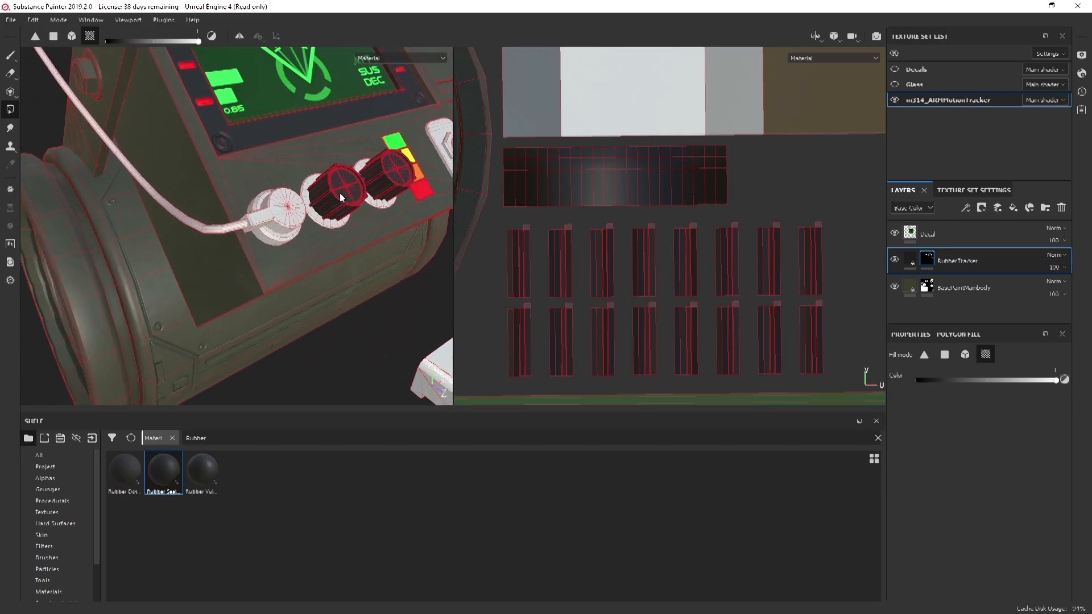
{"action": "left_click", "coordinate": [925, 286]}
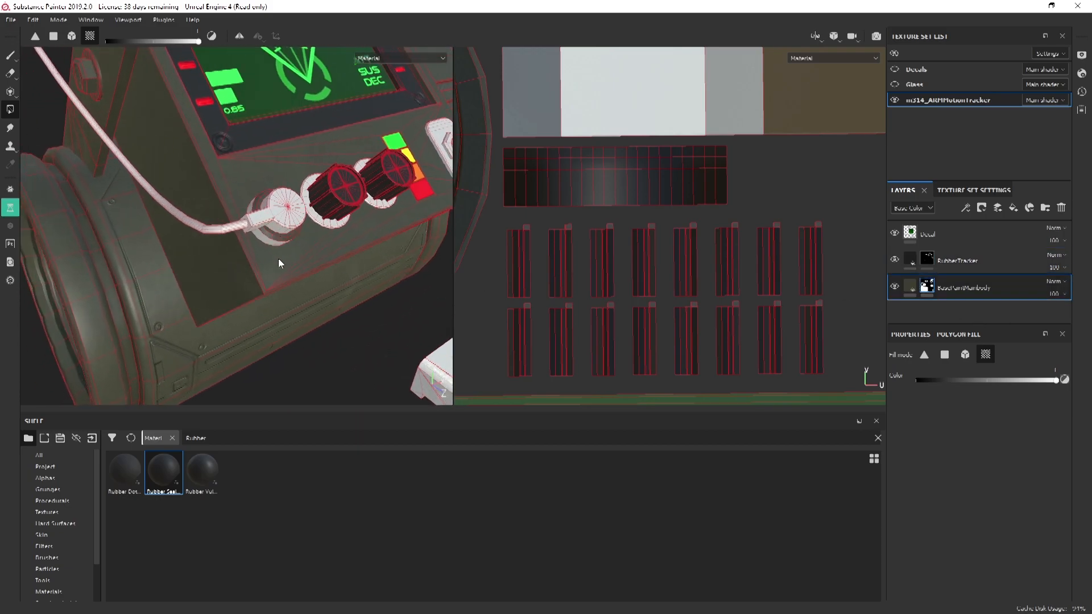
{"action": "left_click_drag", "start_coordinate": [264, 236], "coordinate": [164, 219], "text": "alt"}
{"action": "right_click_drag", "start_coordinate": [163, 215], "coordinate": [163, 248], "text": "alt"}
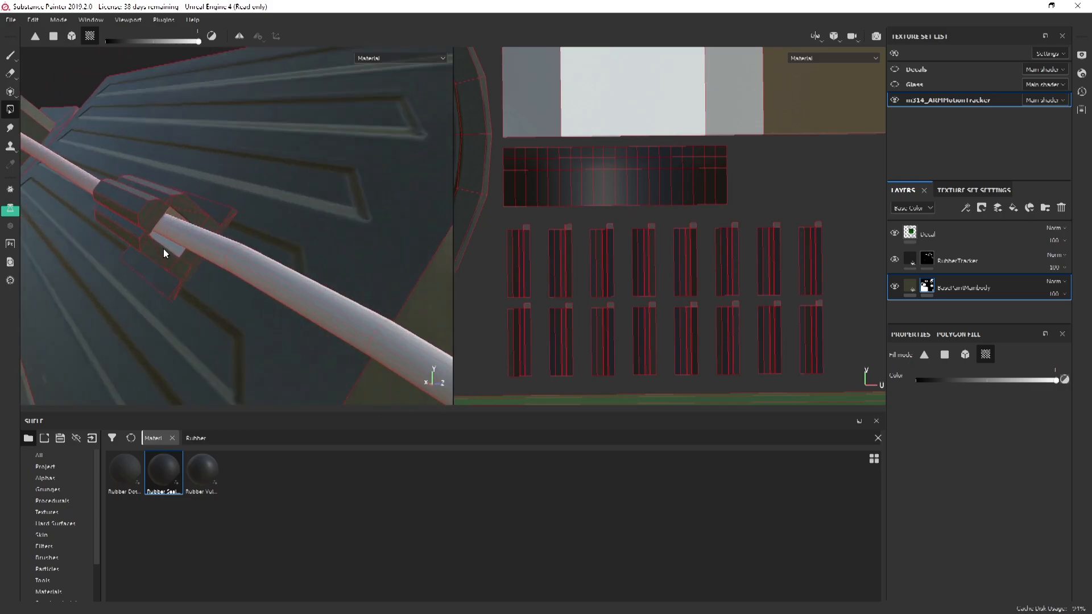
{"action": "left_click_drag", "start_coordinate": [178, 251], "coordinate": [225, 236], "text": "alt"}
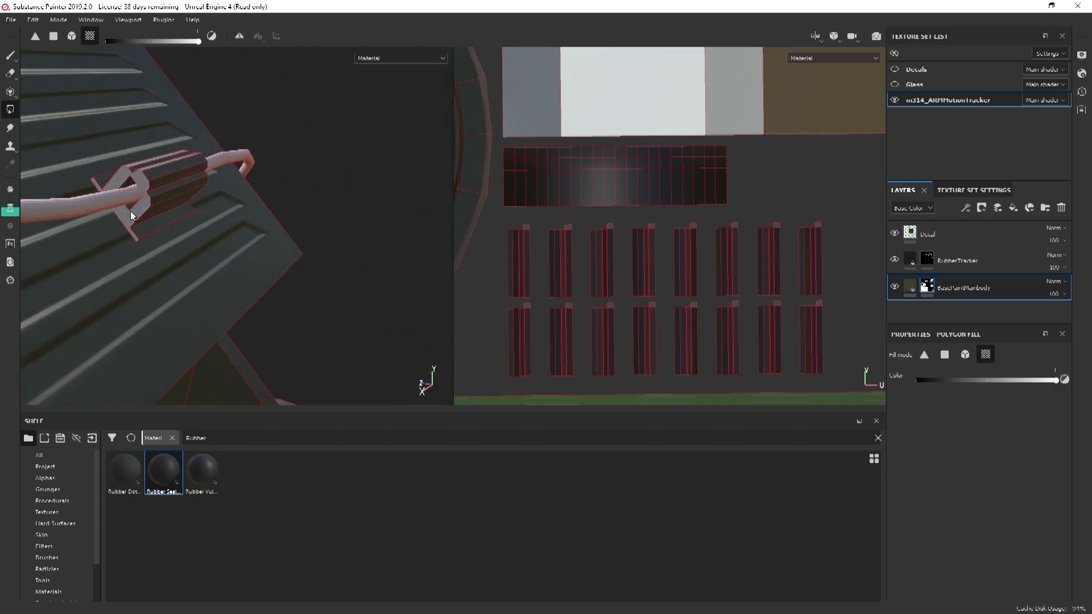
{"action": "right_click_drag", "start_coordinate": [131, 210], "coordinate": [161, 254], "text": "alt"}
{"action": "left_click_drag", "start_coordinate": [161, 254], "coordinate": [152, 224], "text": "alt"}
{"action": "right_click_drag", "start_coordinate": [151, 224], "coordinate": [185, 263], "text": "alt"}
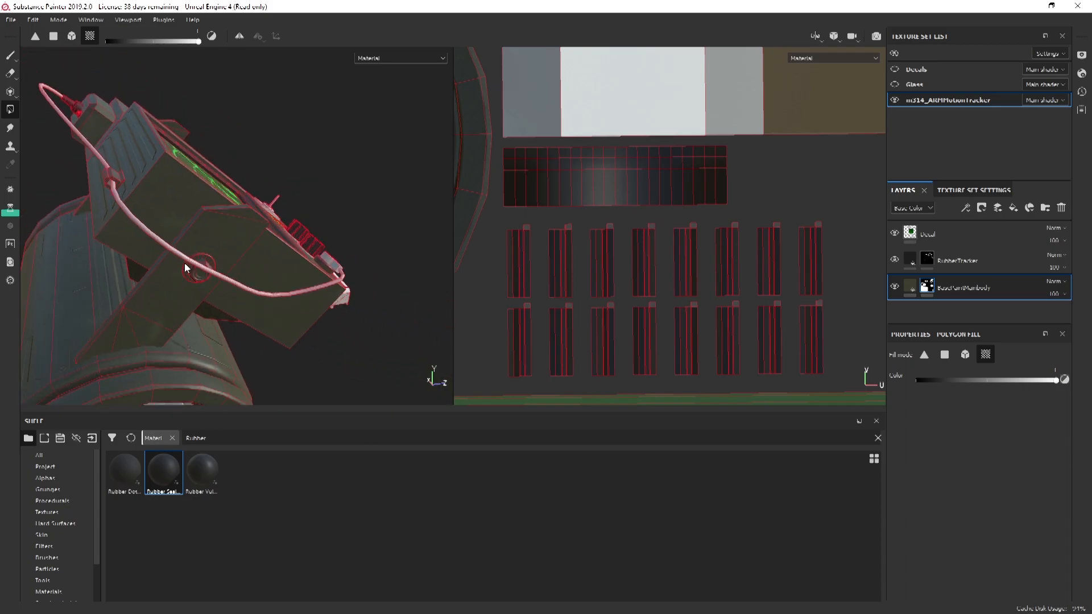
{"action": "left_click_drag", "start_coordinate": [184, 268], "coordinate": [275, 277], "text": "alt"}
{"action": "right_click_drag", "start_coordinate": [275, 277], "coordinate": [254, 224], "text": "alt"}
{"action": "left_click_drag", "start_coordinate": [253, 224], "coordinate": [245, 209], "text": "alt"}
{"action": "middle_click_drag", "start_coordinate": [245, 209], "coordinate": [155, 222], "text": "alt"}
{"action": "scroll", "coordinate": [158, 224], "scroll_direction": "down", "scroll_amount": 3}
{"action": "left_click_drag", "start_coordinate": [158, 224], "coordinate": [237, 215], "text": "alt"}
{"action": "right_click_drag", "start_coordinate": [236, 215], "coordinate": [213, 254], "text": "alt"}
{"action": "left_click_drag", "start_coordinate": [213, 253], "coordinate": [191, 302], "text": "alt"}
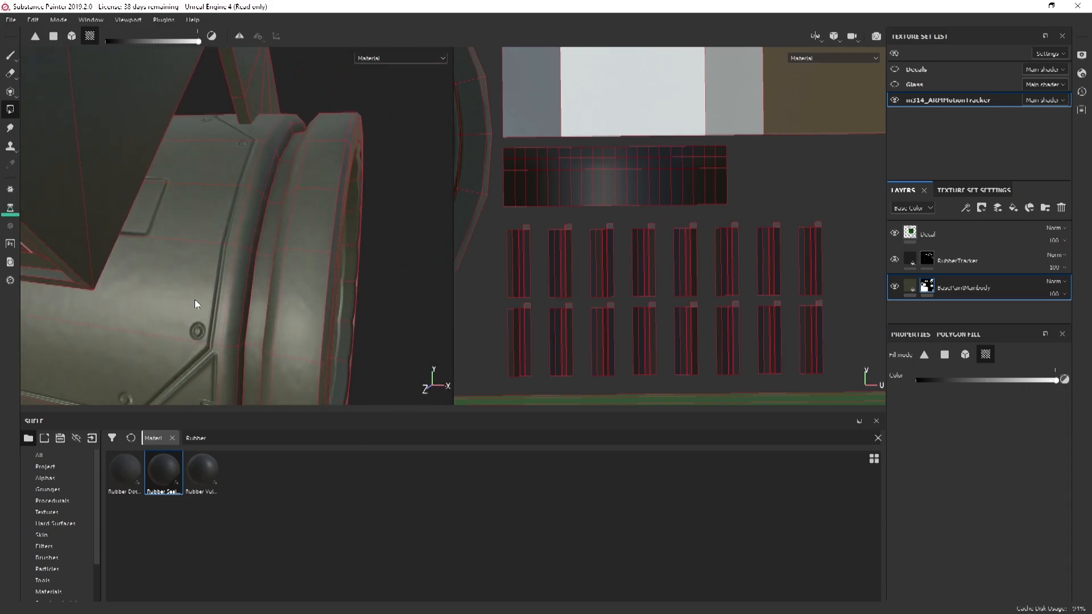
Set the UV scale of the BasePaintMainbody fill to 20 and check the paint grain on the body
{"action": "left_click", "coordinate": [909, 289]}
{"action": "scroll", "coordinate": [954, 380], "scroll_direction": "up", "scroll_amount": 3}
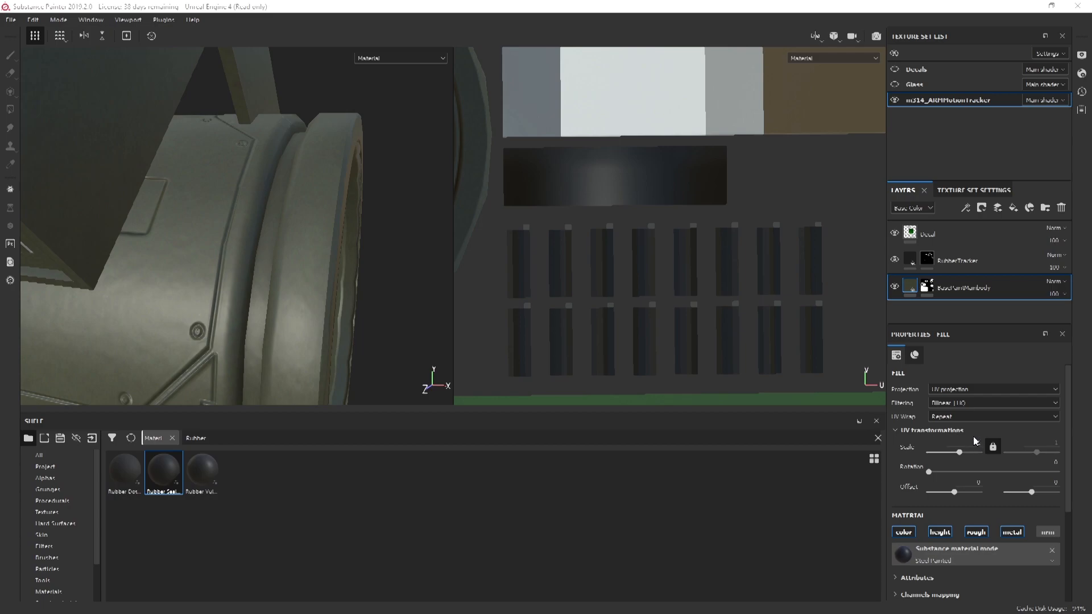
{"action": "left_click", "coordinate": [972, 432]}
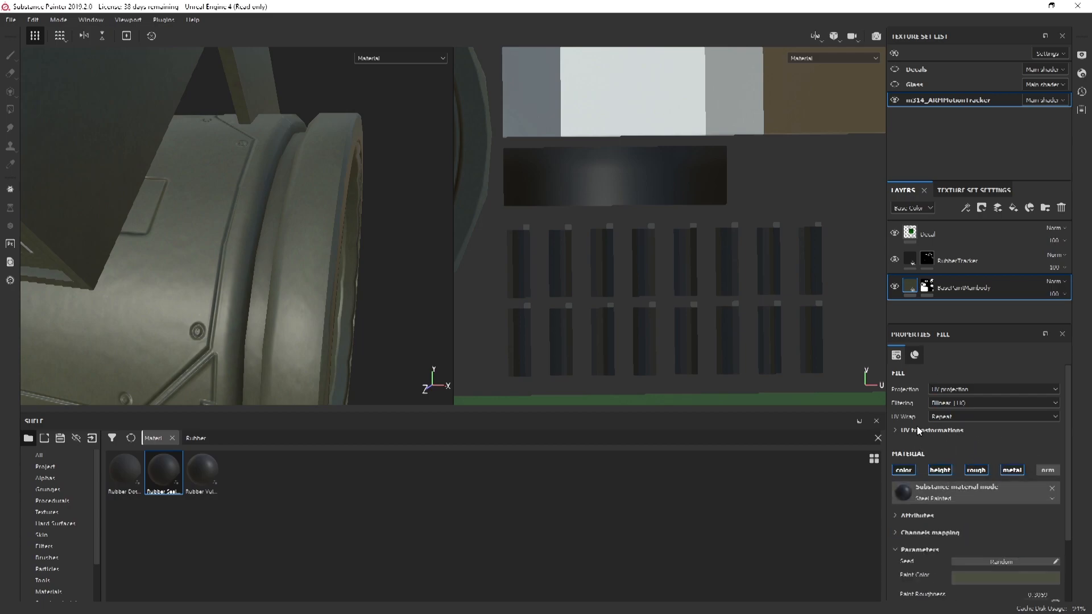
{"action": "left_click", "coordinate": [899, 430]}
{"action": "type", "text": "10"}
{"action": "key", "text": "Return"}
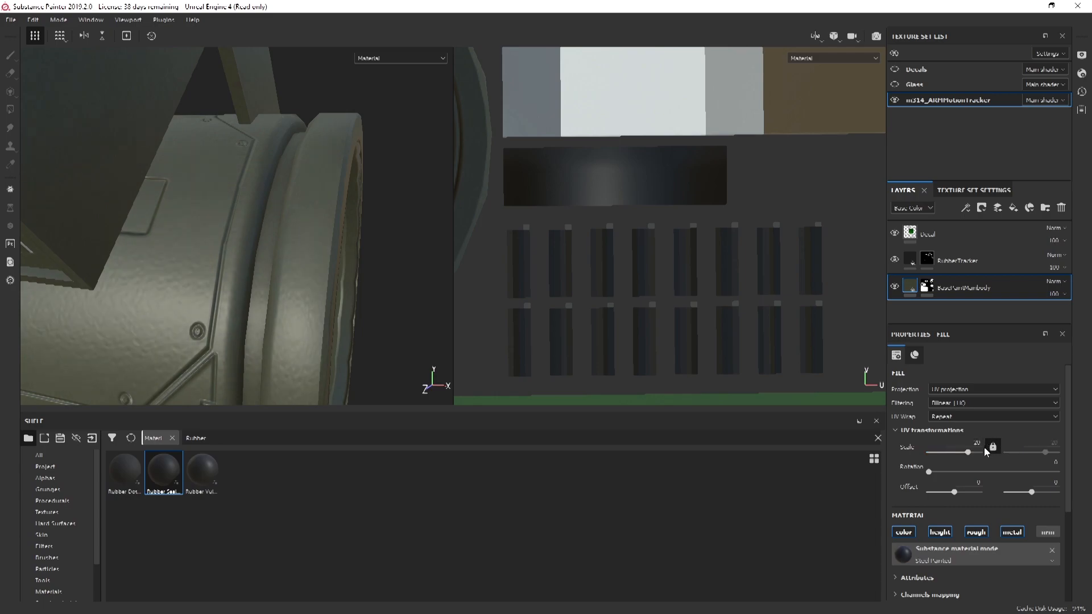
{"action": "scroll", "coordinate": [170, 313], "scroll_direction": "down", "scroll_amount": 4}
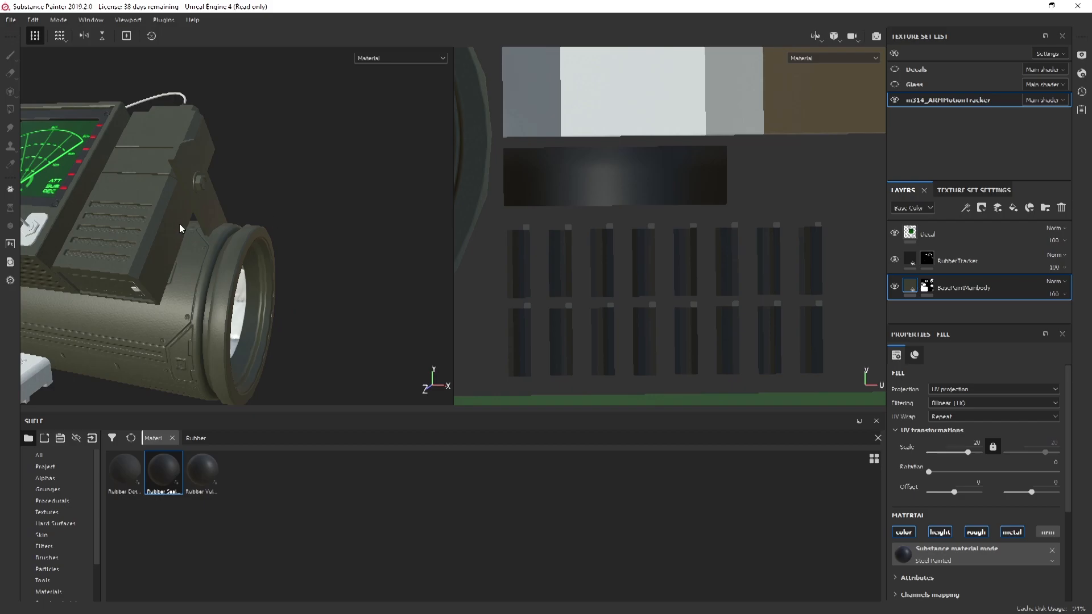
{"action": "left_click_drag", "start_coordinate": [179, 230], "coordinate": [211, 222], "text": "alt"}
{"action": "scroll", "coordinate": [213, 220], "scroll_direction": "up", "scroll_amount": 4}
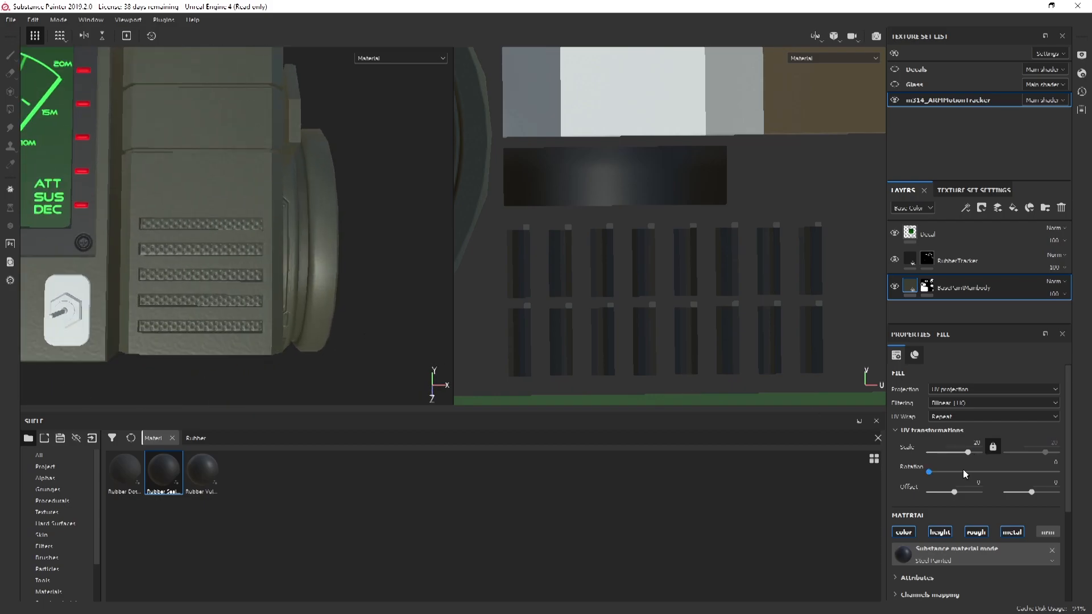
Lower the base paint material's Height Range to 0.02 and check the body surface
{"action": "scroll", "coordinate": [974, 455], "scroll_direction": "down", "scroll_amount": 5}
{"action": "scroll", "coordinate": [974, 549], "scroll_direction": "down", "scroll_amount": 5}
{"action": "scroll", "coordinate": [973, 548], "scroll_direction": "down", "scroll_amount": 1}
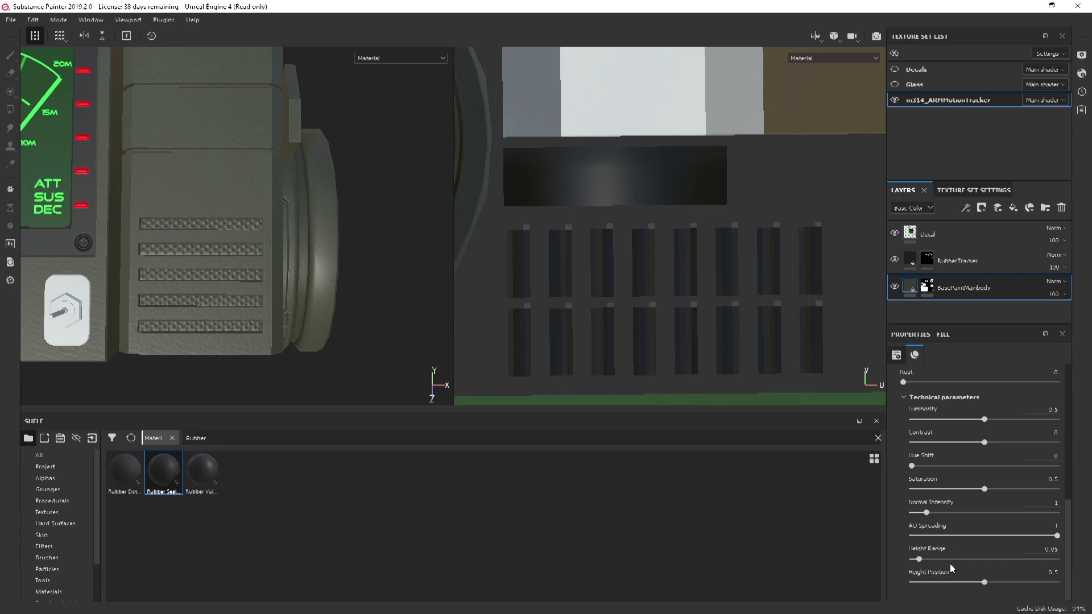
{"action": "left_click_drag", "start_coordinate": [921, 559], "coordinate": [915, 560]}
{"action": "left_click_drag", "start_coordinate": [220, 297], "coordinate": [278, 291], "text": "alt"}
{"action": "left_click_drag", "start_coordinate": [276, 266], "coordinate": [412, 315], "text": "alt"}
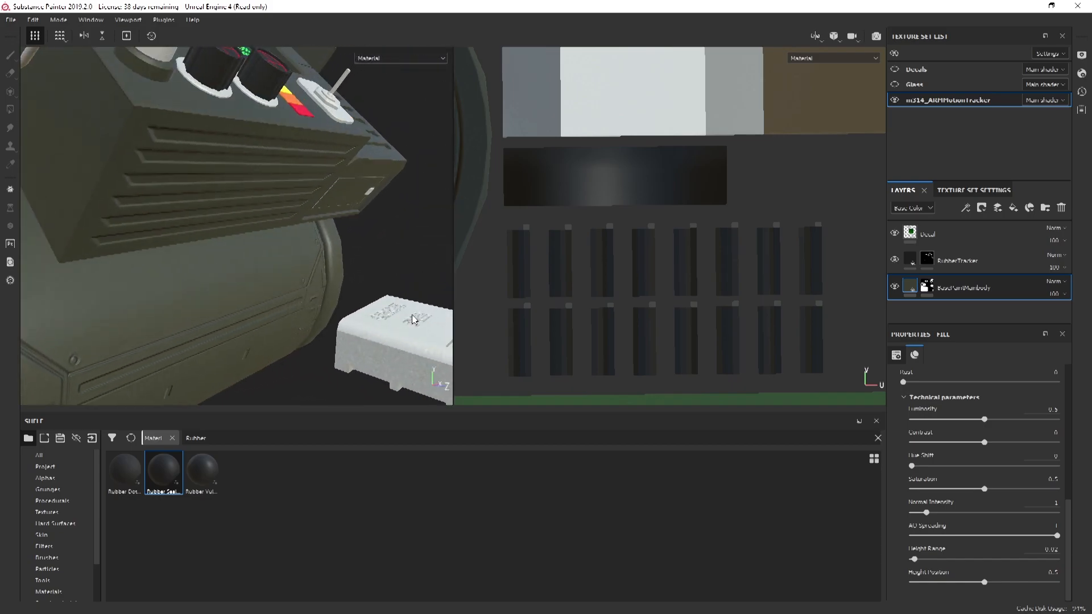
Lower the base paint material's Height Position to 0.12 and check the vented side panel
{"action": "left_click_drag", "start_coordinate": [981, 588], "coordinate": [926, 581]}
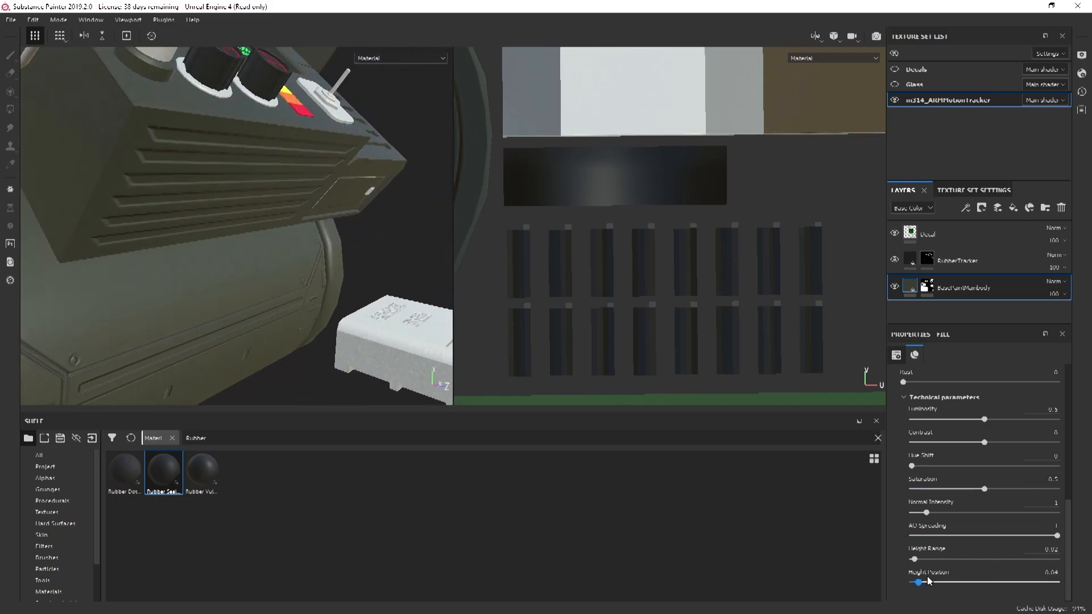
{"action": "left_click_drag", "start_coordinate": [340, 285], "coordinate": [295, 276], "text": "alt"}
{"action": "scroll", "coordinate": [335, 265], "scroll_direction": "down", "scroll_amount": 4}
{"action": "scroll", "coordinate": [295, 275], "scroll_direction": "up", "scroll_amount": 5}
{"action": "left_click_drag", "start_coordinate": [275, 200], "coordinate": [264, 234], "text": "alt"}
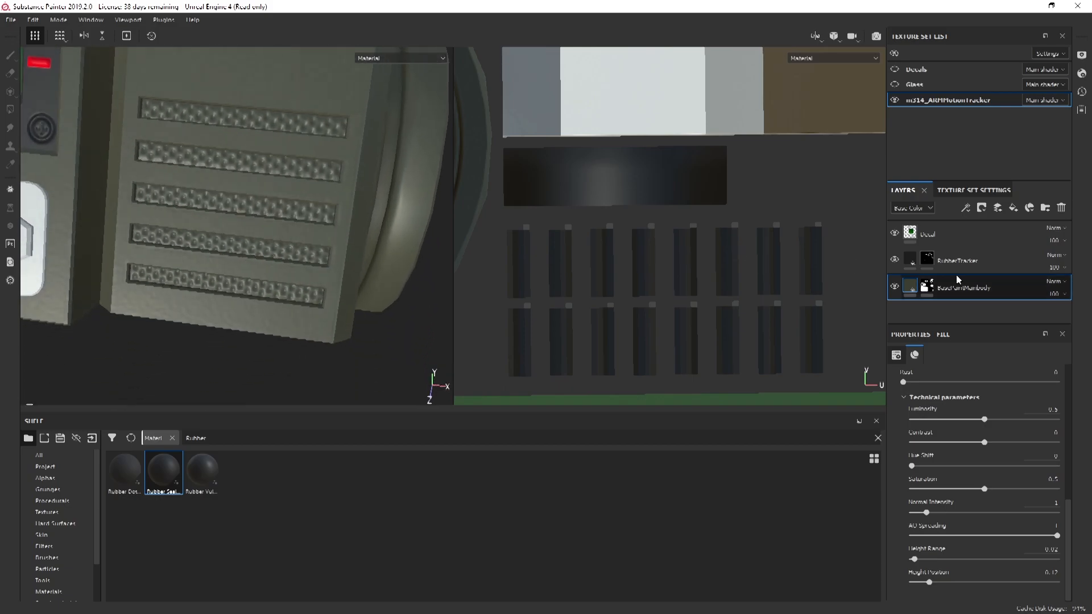
Fill the five recessed vent strips on the side panel in the RubberTracker mask, using quad fill mode
{"action": "left_click", "coordinate": [931, 259]}
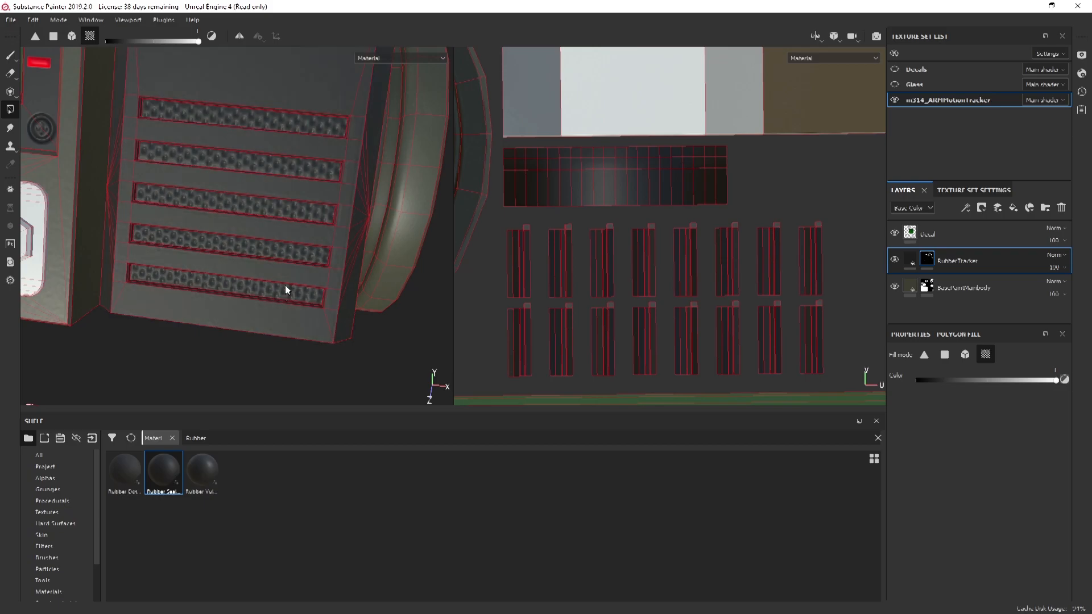
{"action": "left_click", "coordinate": [944, 355]}
{"action": "left_click", "coordinate": [268, 290]}
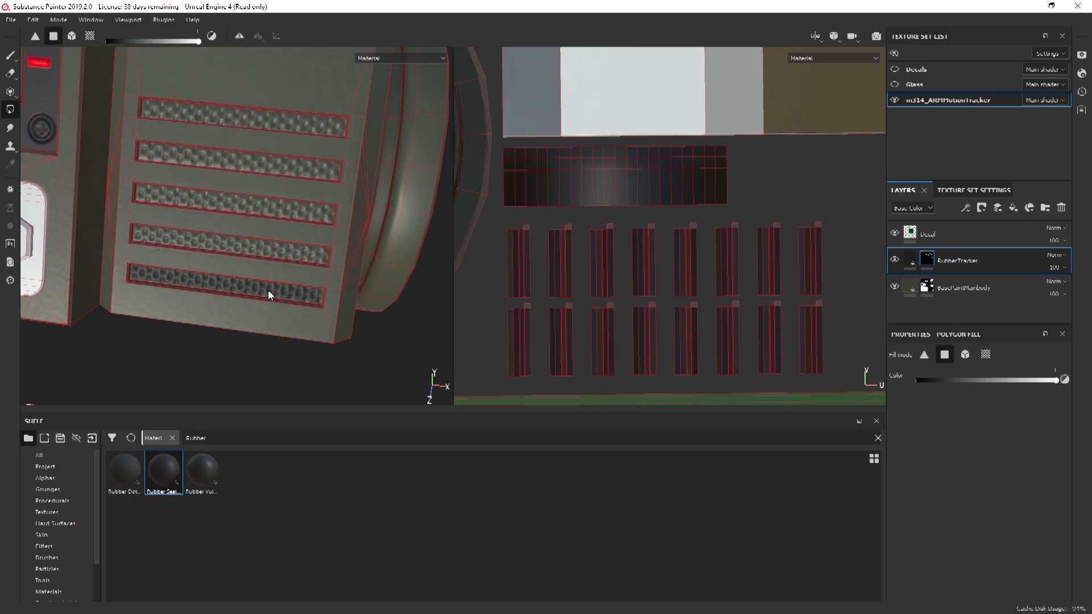
{"action": "left_click", "coordinate": [295, 249]}
{"action": "left_click", "coordinate": [289, 199]}
{"action": "left_click", "coordinate": [291, 166]}
{"action": "left_click", "coordinate": [296, 126]}
{"action": "left_click_drag", "start_coordinate": [297, 128], "coordinate": [367, 274], "text": "alt"}
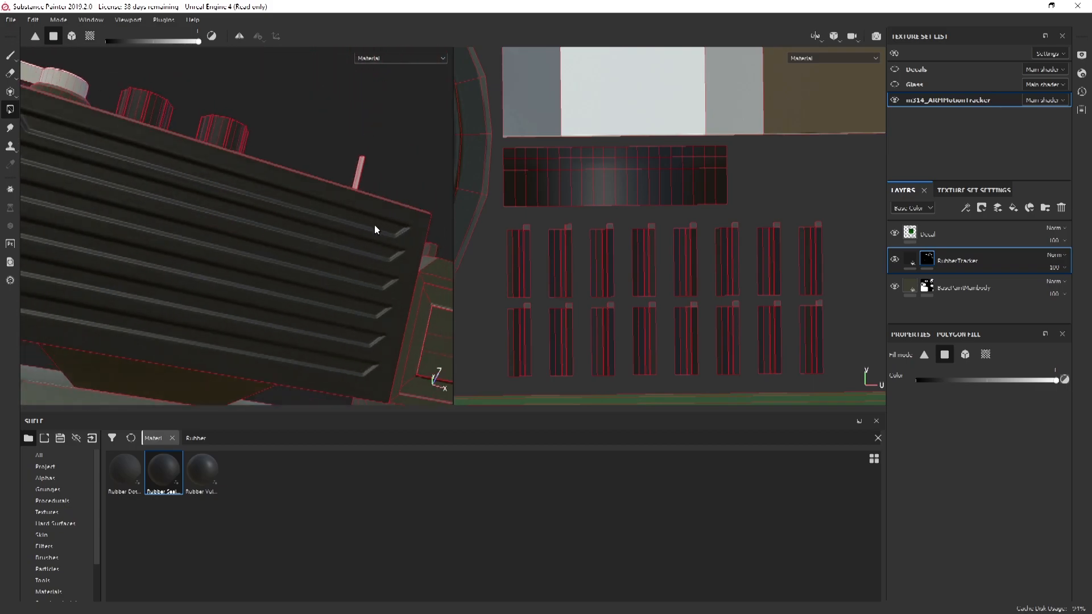
Examine the toggle switch, underside grooves, control panel and lens barrel for parts that still need a material
{"action": "left_click_drag", "start_coordinate": [395, 234], "coordinate": [371, 259], "text": "alt"}
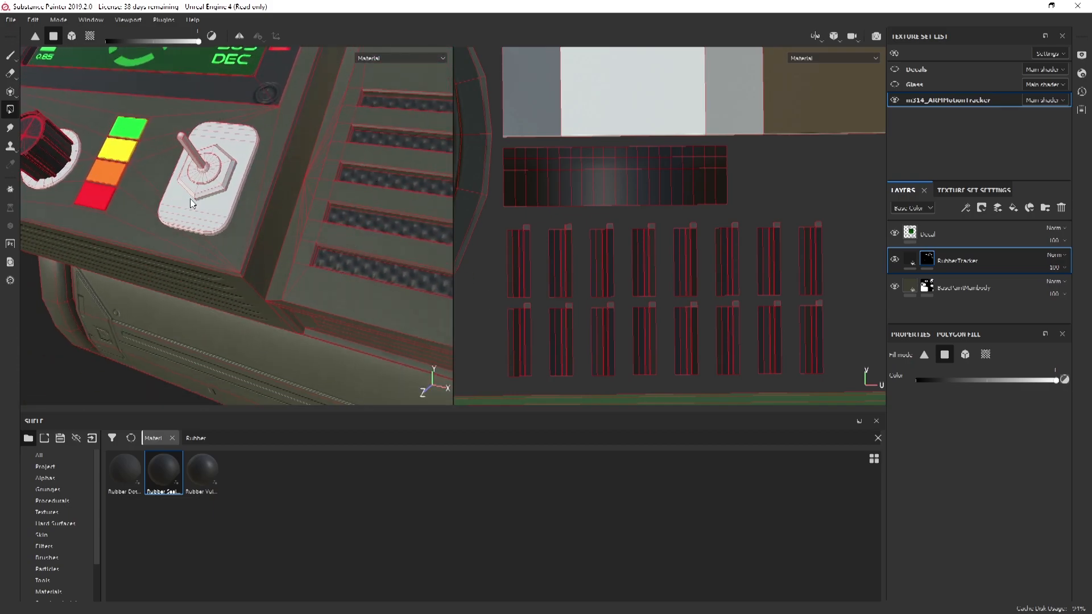
{"action": "left_click_drag", "start_coordinate": [398, 318], "coordinate": [272, 259], "text": "alt"}
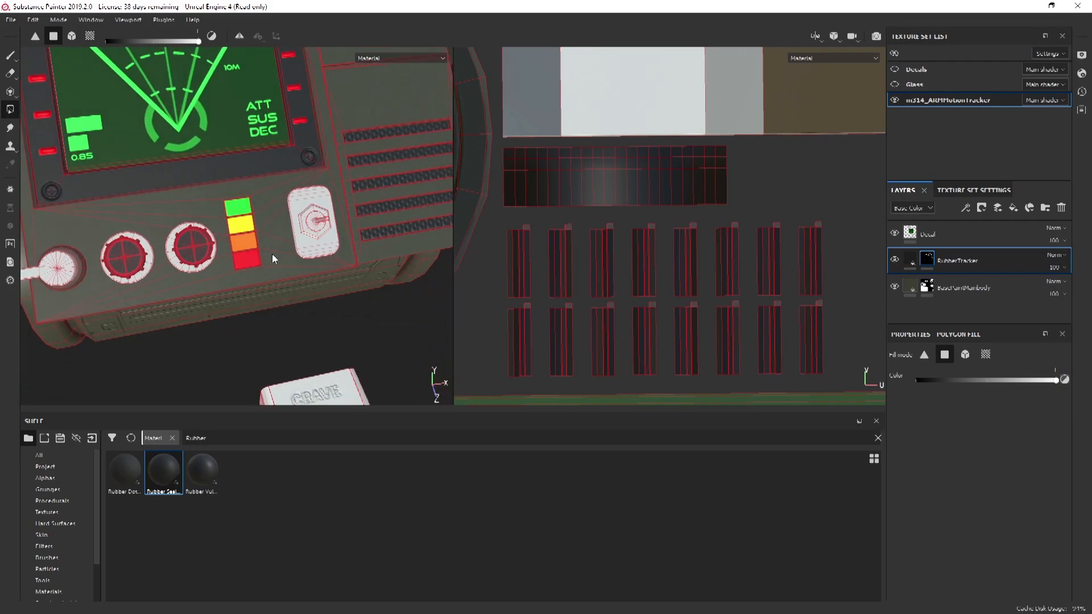
{"action": "left_click_drag", "start_coordinate": [258, 247], "coordinate": [71, 293], "text": "alt"}
{"action": "left_click_drag", "start_coordinate": [267, 329], "coordinate": [347, 293], "text": "alt"}
{"action": "scroll", "coordinate": [241, 257], "scroll_direction": "up", "scroll_amount": 1}
{"action": "scroll", "coordinate": [242, 257], "scroll_direction": "down", "scroll_amount": 4}
{"action": "mouse_move", "coordinate": [208, 142]}
{"action": "left_mouse_down", "text": "alt"}
{"action": "mouse_move", "coordinate": [178, 188]}
{"action": "mouse_move", "coordinate": [205, 142]}
{"action": "left_mouse_up", "text": "alt"}
{"action": "middle_click_drag", "start_coordinate": [204, 143], "coordinate": [183, 215], "text": "alt"}
{"action": "scroll", "coordinate": [183, 215], "scroll_direction": "up", "scroll_amount": 3}
{"action": "left_click_drag", "start_coordinate": [230, 229], "coordinate": [178, 242], "text": "alt"}
{"action": "scroll", "coordinate": [200, 288], "scroll_direction": "down", "scroll_amount": 4}
{"action": "left_click_drag", "start_coordinate": [245, 287], "coordinate": [197, 268], "text": "alt"}
{"action": "middle_click_drag", "start_coordinate": [197, 268], "coordinate": [218, 244], "text": "alt"}
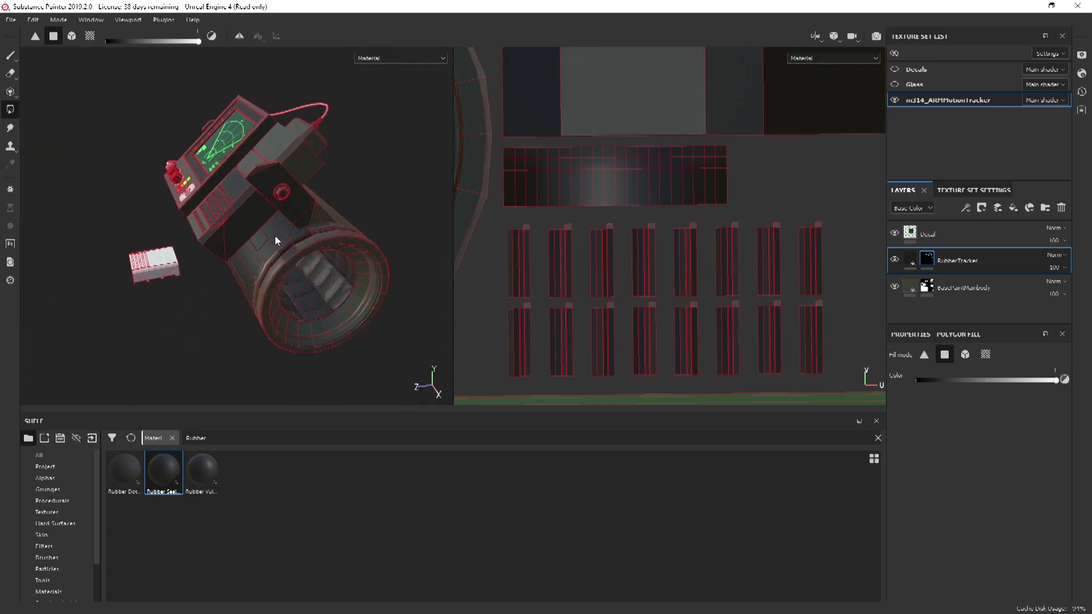
{"action": "left_click_drag", "start_coordinate": [239, 245], "coordinate": [287, 246], "text": "alt"}
{"action": "scroll", "coordinate": [243, 288], "scroll_direction": "up", "scroll_amount": 5}
{"action": "left_click_drag", "start_coordinate": [244, 288], "coordinate": [363, 258], "text": "alt"}
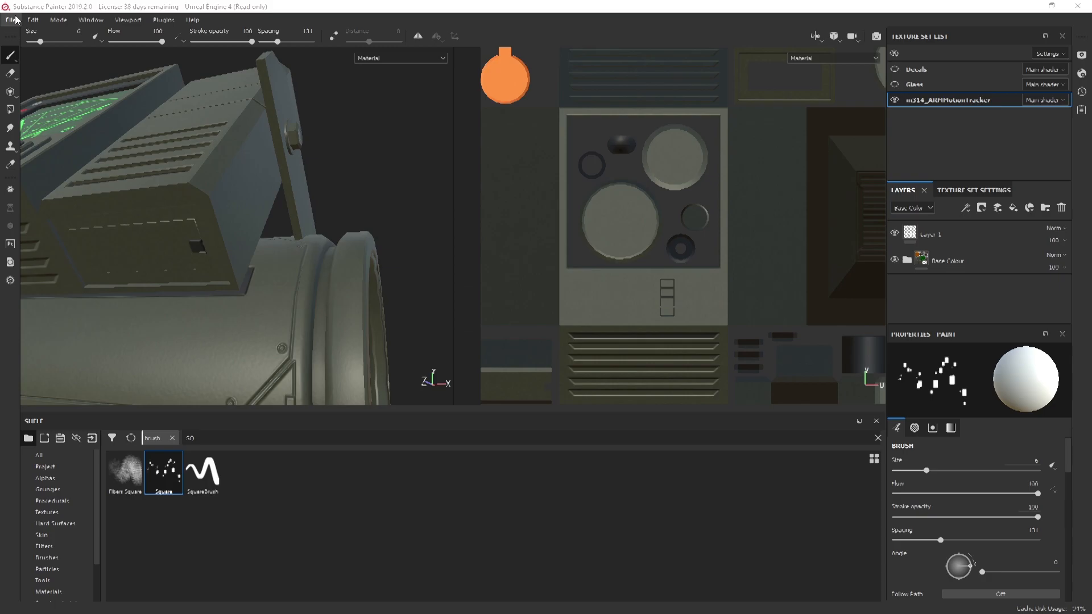
Save the project to the Desktop under the file name Tracker
{"action": "scroll", "coordinate": [613, 227], "scroll_direction": "up", "scroll_amount": 3}
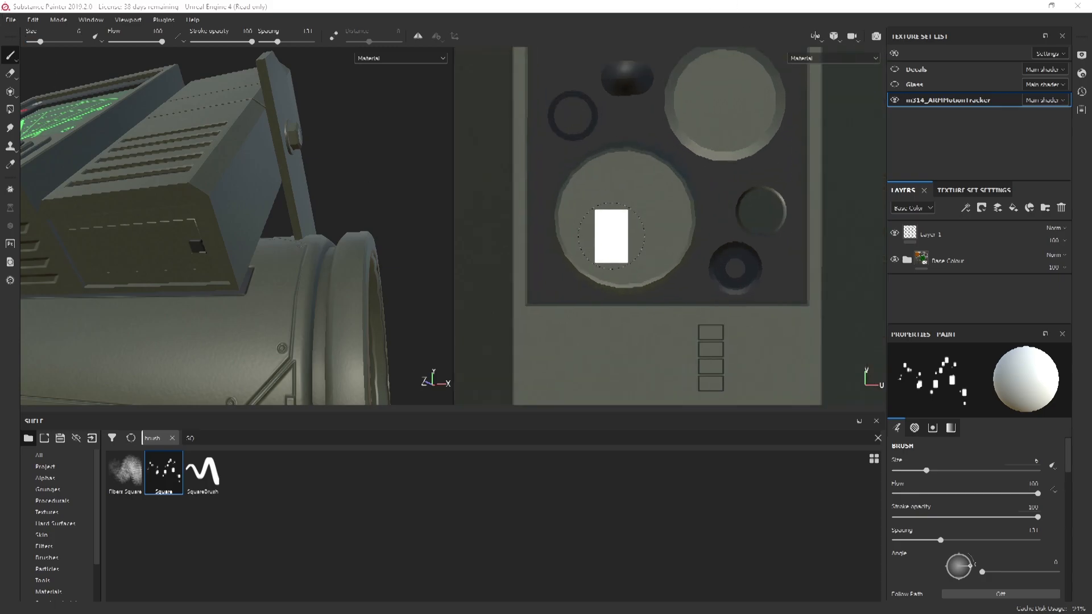
{"action": "scroll", "coordinate": [596, 271], "scroll_direction": "down", "scroll_amount": 8}
{"action": "scroll", "coordinate": [576, 287], "scroll_direction": "down", "scroll_amount": 2}
{"action": "left_click_drag", "start_coordinate": [204, 242], "coordinate": [207, 160], "text": "alt"}
{"action": "left_click", "coordinate": [10, 19]}
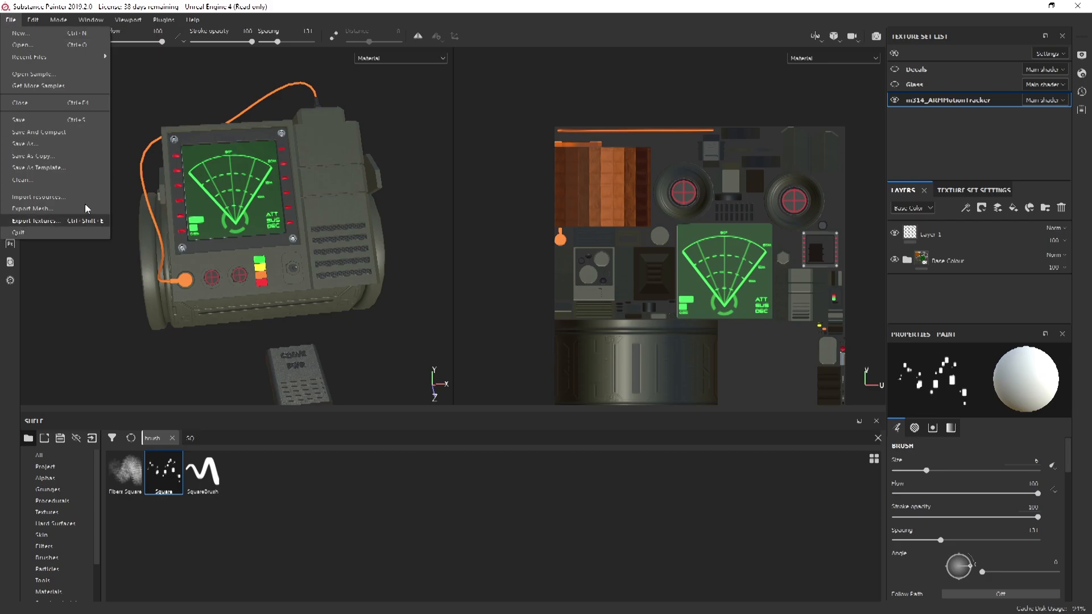
{"action": "left_click", "coordinate": [39, 146]}
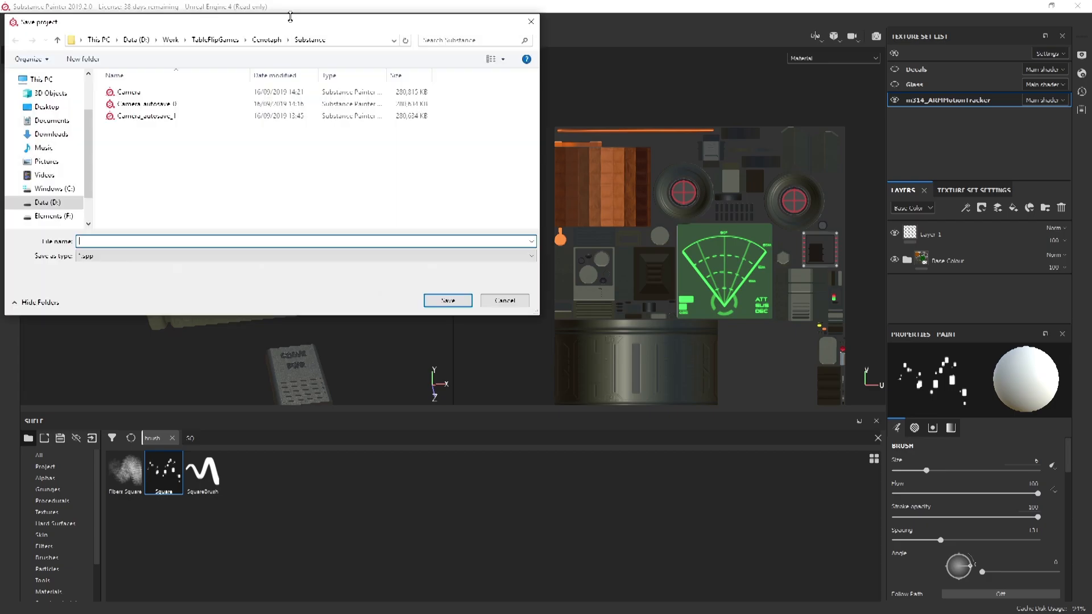
{"action": "left_click", "coordinate": [233, 39]}
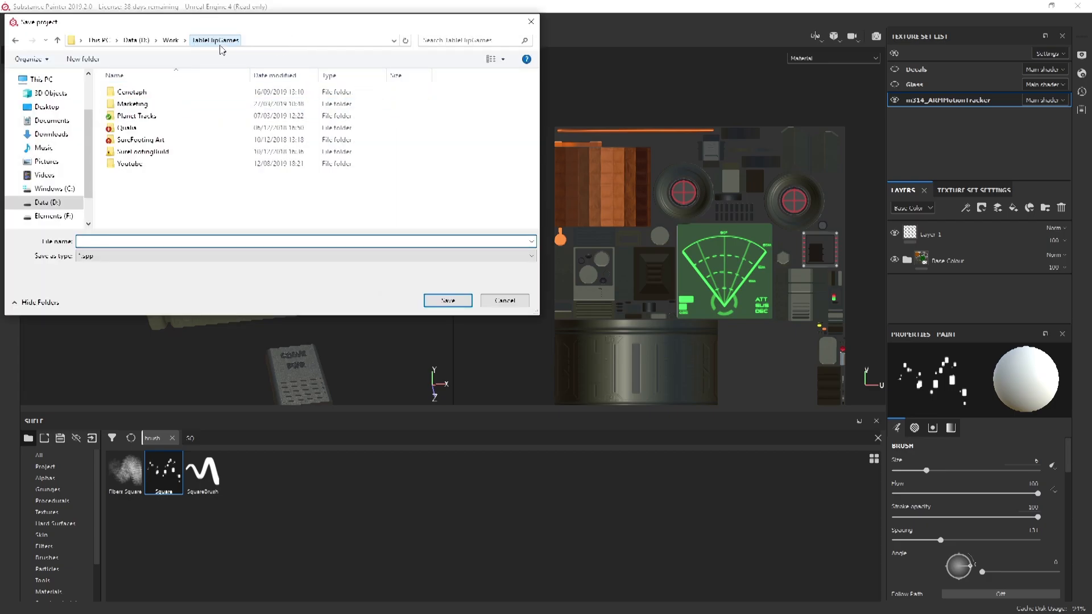
{"action": "left_click", "coordinate": [55, 108]}
{"action": "left_click", "coordinate": [142, 241]}
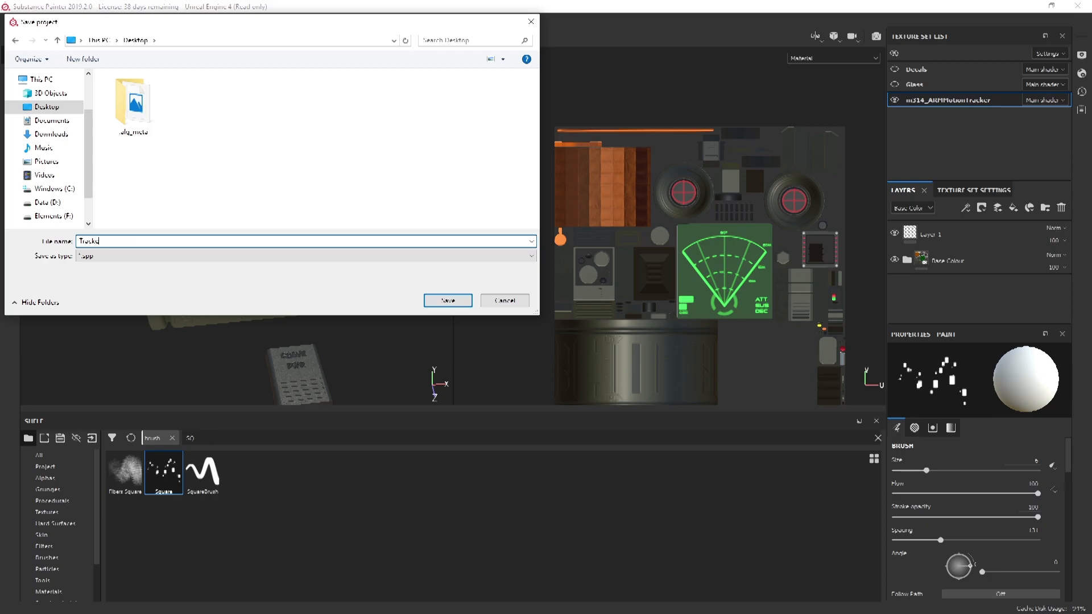
{"action": "key", "text": "Return"}
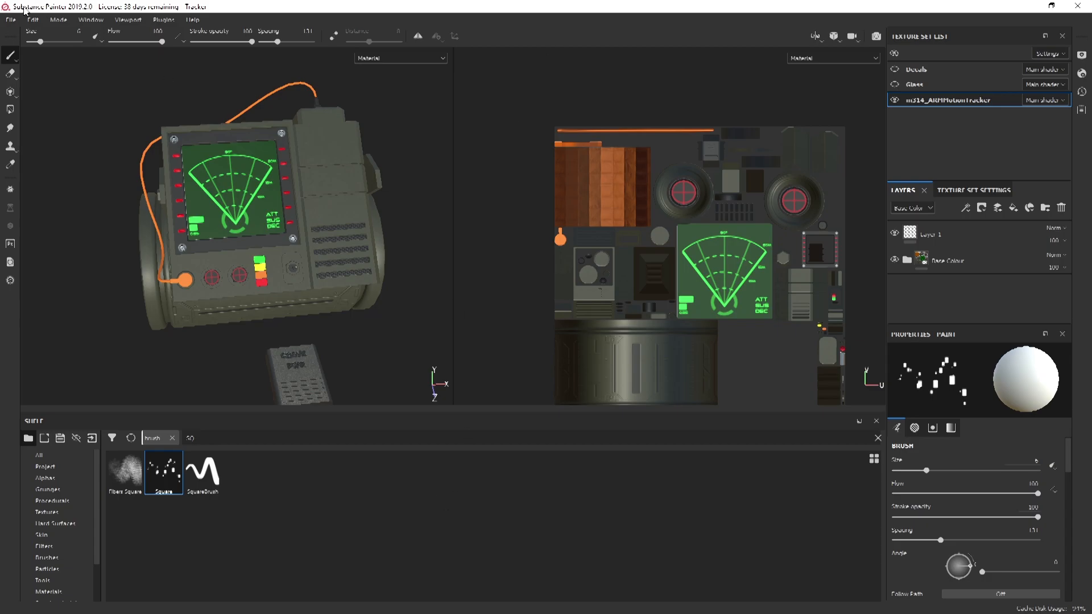
Review the texture export settings for the m314_ARMMotionTracker texture set without exporting
{"action": "left_click", "coordinate": [11, 20]}
{"action": "left_click", "coordinate": [41, 224]}
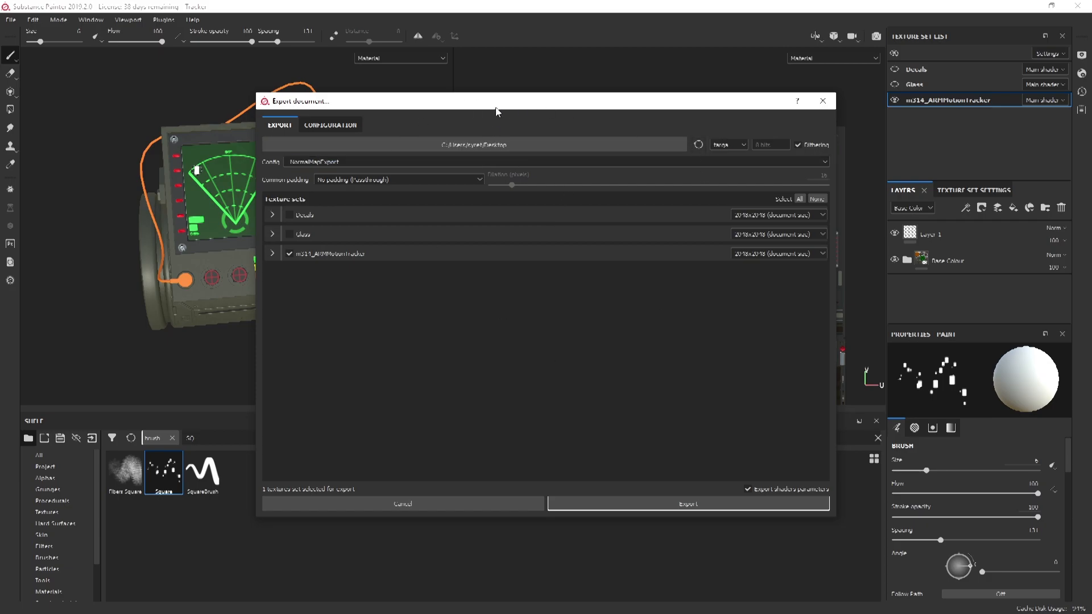
{"action": "left_click", "coordinate": [833, 101]}
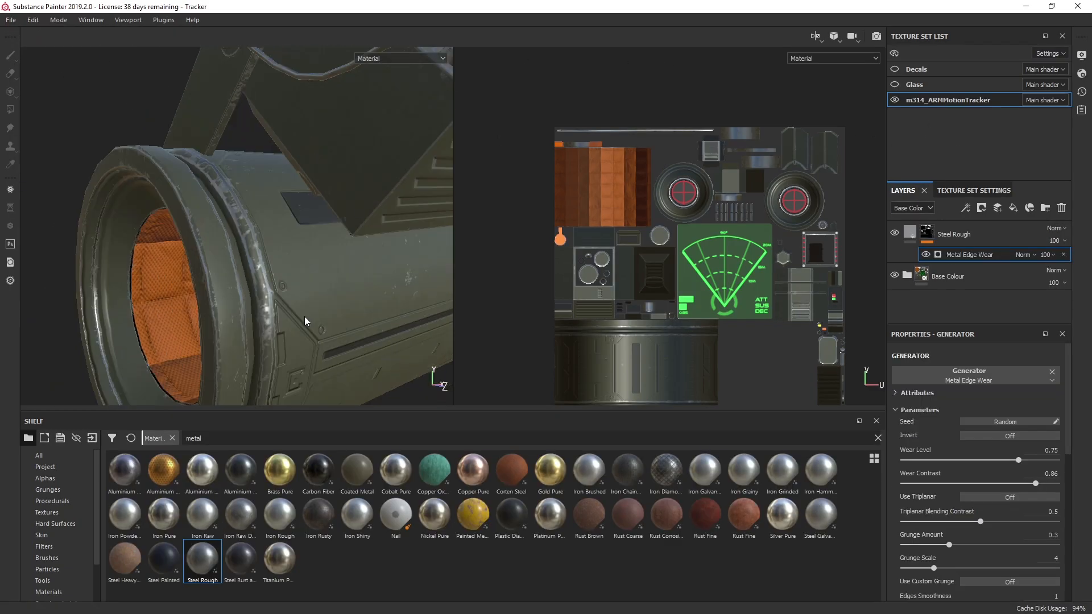
Set the Wear Level of the Steel Rough layer's Metal Edge Wear generator to 0.58 and check the edges
{"action": "left_click_drag", "start_coordinate": [1018, 460], "coordinate": [992, 460]}
{"action": "left_click_drag", "start_coordinate": [356, 195], "coordinate": [319, 267], "text": "alt"}
Try to mask the CRAVE PWR pack out of the Steel Rough layer with a black polygon fill in quad mode
{"action": "left_click", "coordinate": [927, 232]}
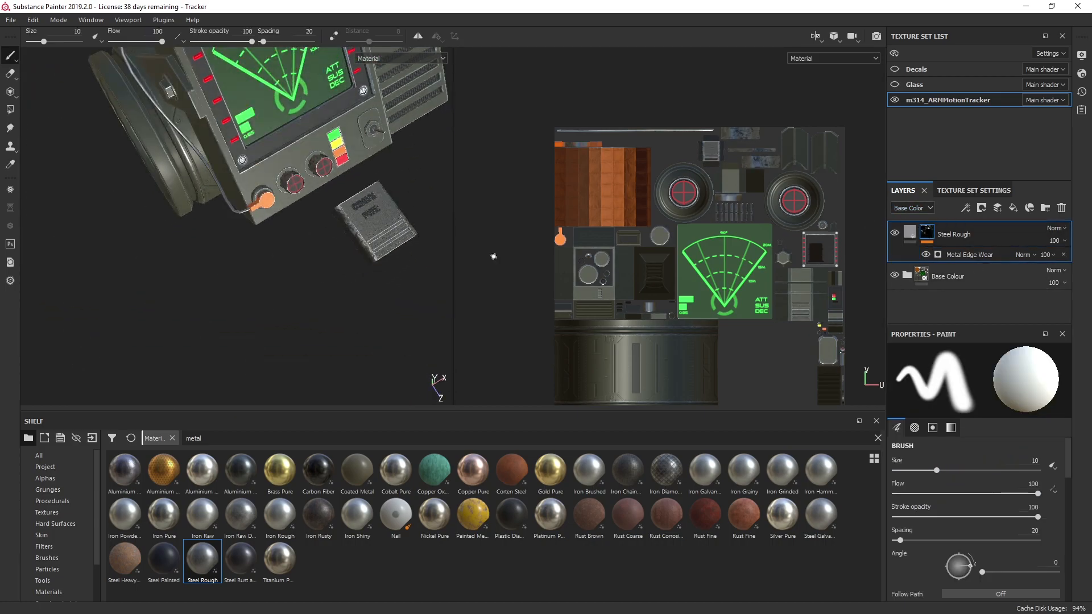
{"action": "scroll", "coordinate": [434, 242], "scroll_direction": "up", "scroll_amount": 3}
{"action": "left_click", "coordinate": [9, 109]}
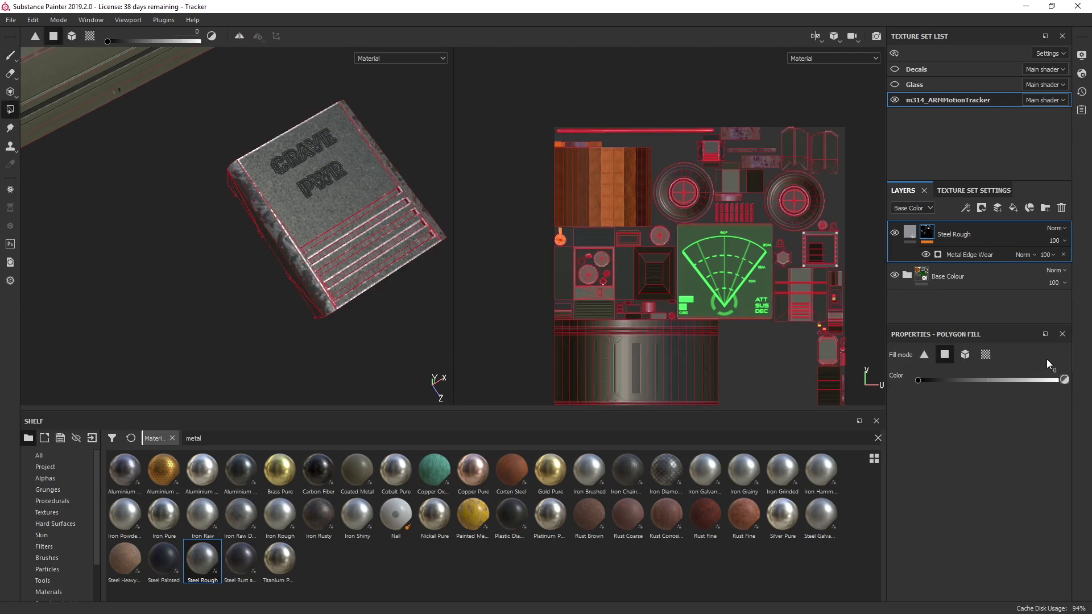
{"action": "left_click_drag", "start_coordinate": [440, 339], "coordinate": [440, 339]}
{"action": "left_click_drag", "start_coordinate": [398, 308], "coordinate": [76, 66], "text": "alt"}
{"action": "scroll", "coordinate": [276, 262], "scroll_direction": "down", "scroll_amount": 3}
{"action": "scroll", "coordinate": [210, 244], "scroll_direction": "up", "scroll_amount": 2}
Reduce the Metal Edge Wear generator's Wear Level further while checking the edges around the cable plug and knobs
{"action": "left_click", "coordinate": [969, 254]}
{"action": "left_click_drag", "start_coordinate": [336, 368], "coordinate": [342, 251], "text": "alt"}
{"action": "middle_click_drag", "start_coordinate": [341, 250], "coordinate": [311, 269], "text": "alt"}
{"action": "scroll", "coordinate": [311, 269], "scroll_direction": "up", "scroll_amount": 5}
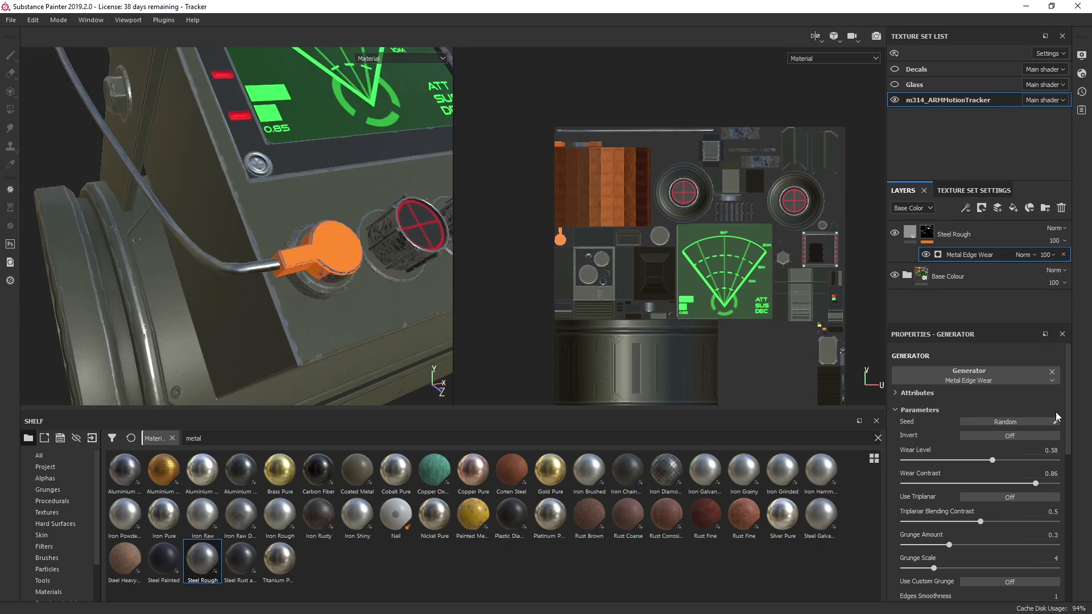
{"action": "left_click_drag", "start_coordinate": [992, 459], "coordinate": [977, 460]}
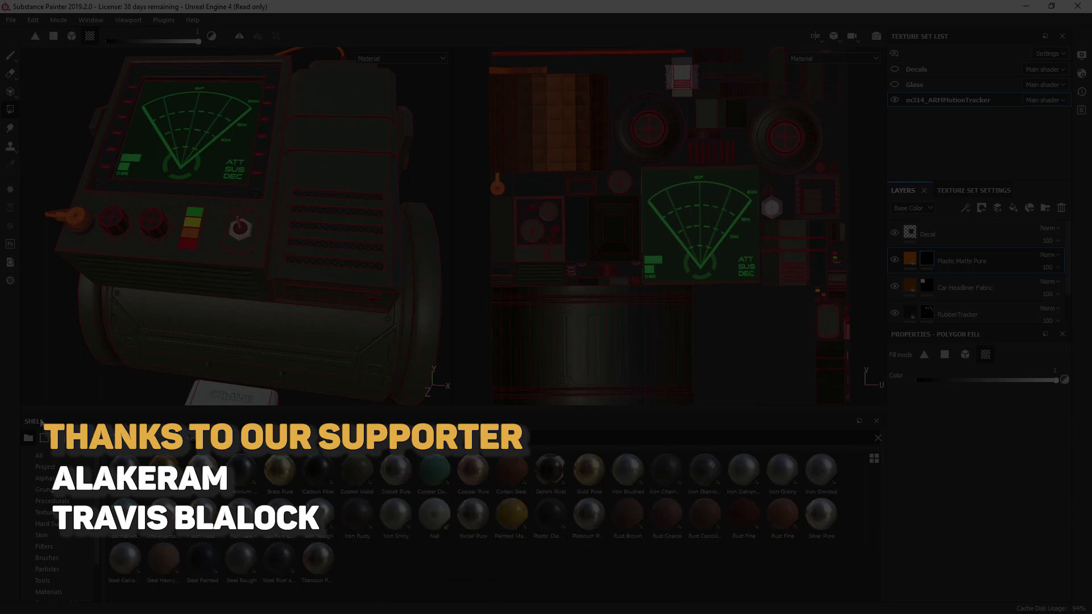
Add Iron Rough as a masked layer between Decal and Plastic Matte Pure for the toggle switch
{"action": "left_click_drag", "start_coordinate": [279, 515], "coordinate": [987, 247]}
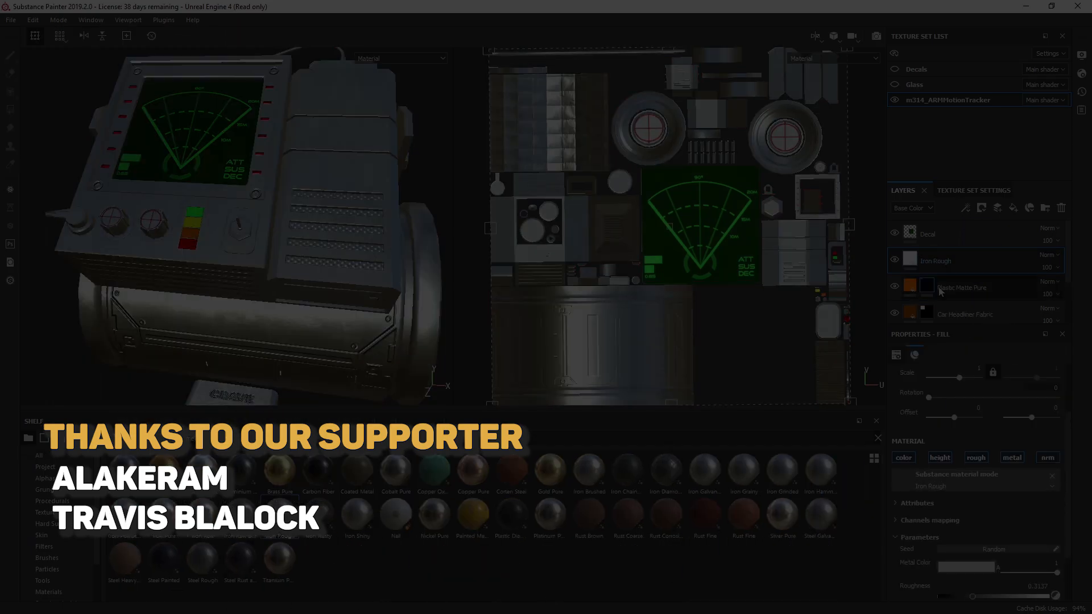
{"action": "scroll", "coordinate": [224, 235], "scroll_direction": "up", "scroll_amount": 5}
{"action": "left_click_drag", "start_coordinate": [224, 231], "coordinate": [262, 246], "text": "alt"}
{"action": "scroll", "coordinate": [261, 245], "scroll_direction": "down", "scroll_amount": 4}
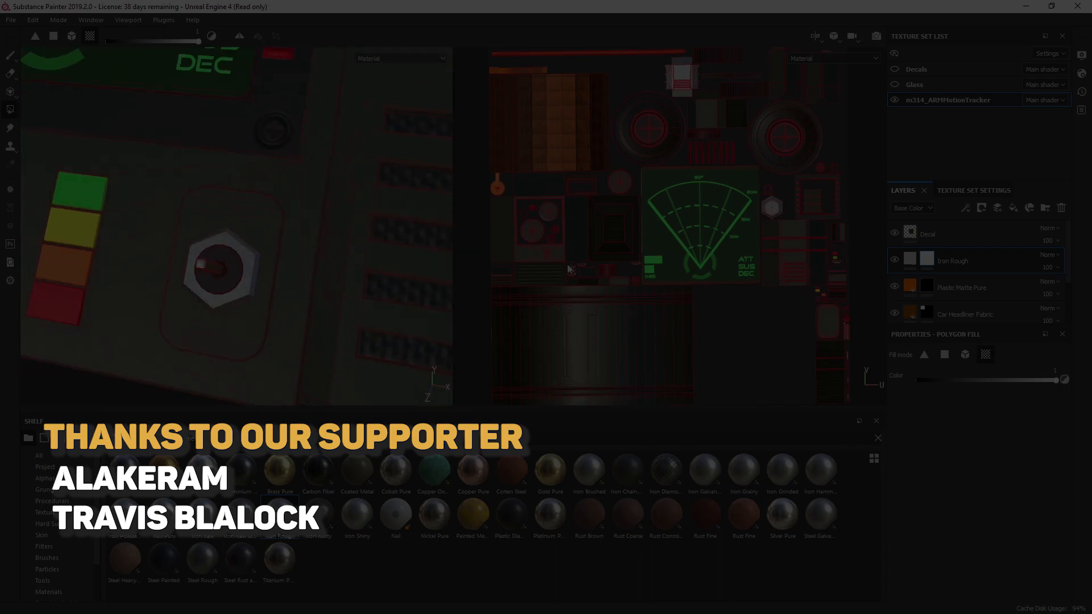
Fill the hexagonal nut around the toggle switch in the base paint layer's mask with polygon fill
{"action": "left_click_drag", "start_coordinate": [231, 305], "coordinate": [200, 287], "text": "alt"}
{"action": "scroll", "coordinate": [967, 273], "scroll_direction": "down", "scroll_amount": 3}
{"action": "left_click", "coordinate": [926, 303]}
{"action": "key", "text": "x"}
{"action": "left_click", "coordinate": [227, 295]}
Search the base materials for plastic and add Plastic Grainy as a layer between Decal and Iron Rough
{"action": "scroll", "coordinate": [251, 319], "scroll_direction": "down", "scroll_amount": 3}
{"action": "left_click_drag", "start_coordinate": [251, 319], "coordinate": [204, 256], "text": "alt"}
{"action": "scroll", "coordinate": [205, 256], "scroll_direction": "up", "scroll_amount": 3}
{"action": "left_click_drag", "start_coordinate": [208, 438], "coordinate": [106, 444]}
{"action": "type", "text": "plastic"}
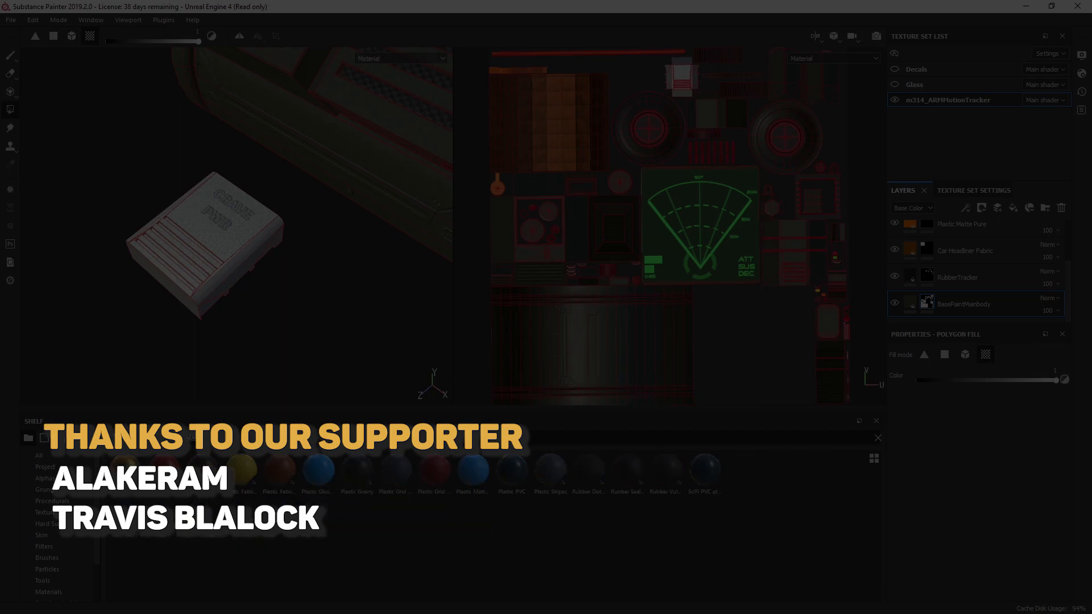
{"action": "left_click_drag", "start_coordinate": [997, 222], "coordinate": [977, 234]}
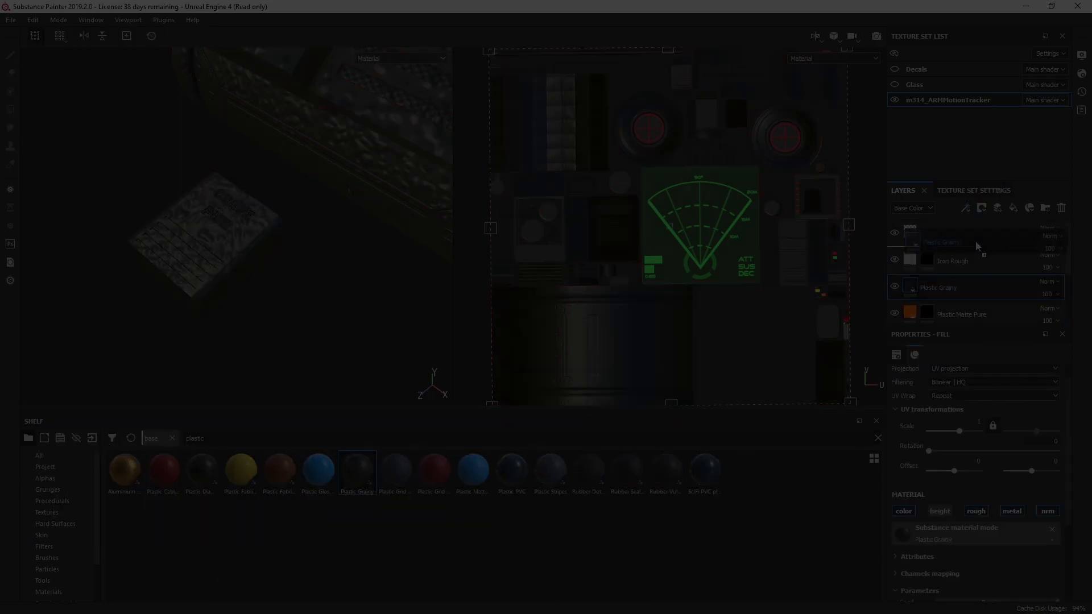
Set the Plastic Grainy layer's UV scale to 20 and its Normal Intensity to about 0.51
{"action": "left_click", "coordinate": [910, 259]}
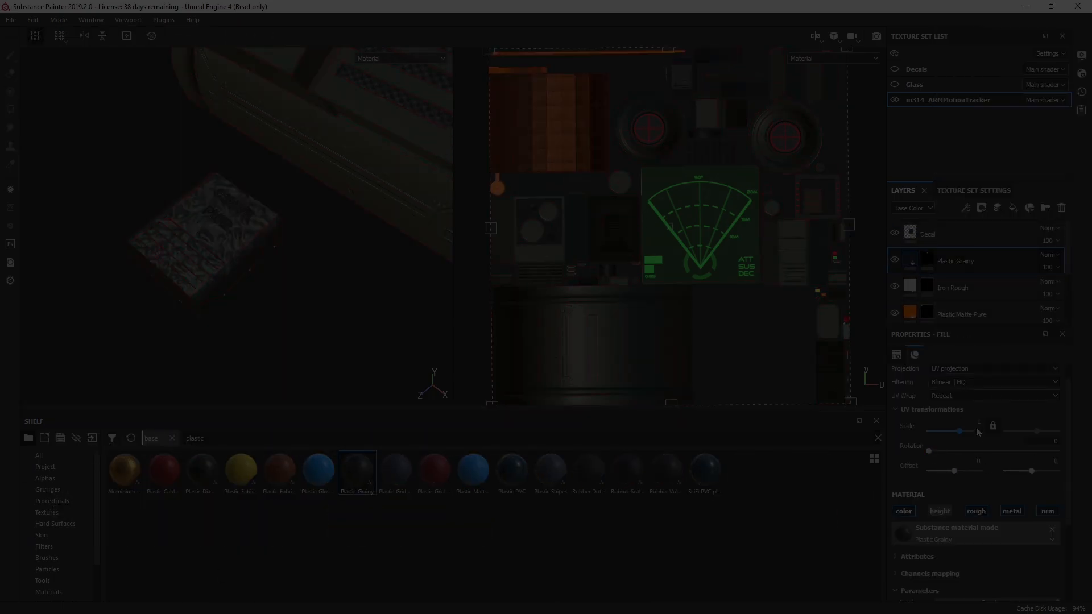
{"action": "scroll", "coordinate": [1006, 524], "scroll_direction": "down", "scroll_amount": 5}
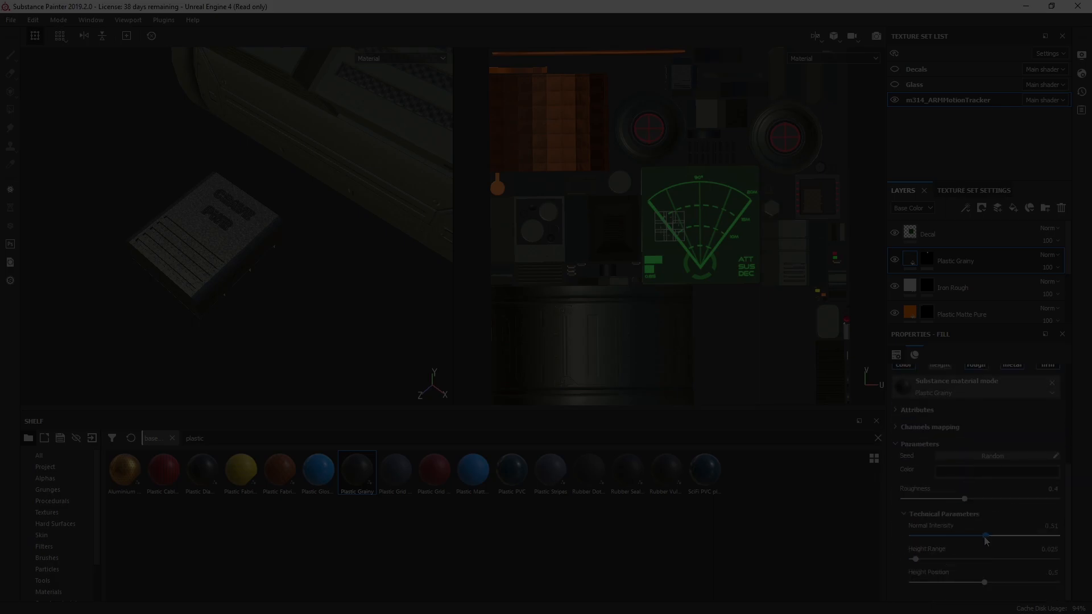
{"action": "right_click_drag", "start_coordinate": [250, 298], "coordinate": [472, 293], "text": "alt"}
{"action": "left_click_drag", "start_coordinate": [251, 298], "coordinate": [315, 398], "text": "alt"}
{"action": "scroll", "coordinate": [1006, 420], "scroll_direction": "up", "scroll_amount": 5}
{"action": "left_click", "coordinate": [976, 411]}
{"action": "type", "text": "20"}
{"action": "key", "text": "Return"}
Fill further parts of the model in the Plastic Grainy mask with polygon fill, then return to the brush
{"action": "scroll", "coordinate": [202, 280], "scroll_direction": "down", "scroll_amount": 3}
{"action": "left_click_drag", "start_coordinate": [202, 281], "coordinate": [179, 210], "text": "alt"}
{"action": "key", "text": "4"}
{"action": "left_click", "coordinate": [172, 308]}
{"action": "scroll", "coordinate": [178, 211], "scroll_direction": "up", "scroll_amount": 4}
{"action": "left_click", "coordinate": [179, 211]}
{"action": "mouse_move", "coordinate": [245, 316]}
{"action": "left_mouse_down", "text": "alt"}
{"action": "mouse_move", "coordinate": [284, 315]}
{"action": "mouse_move", "coordinate": [272, 195]}
{"action": "mouse_move", "coordinate": [188, 222]}
{"action": "mouse_move", "coordinate": [478, 211]}
{"action": "left_mouse_up", "text": "alt"}
{"action": "left_click", "coordinate": [284, 315]}
{"action": "left_click", "coordinate": [13, 59]}
{"action": "scroll", "coordinate": [239, 228], "scroll_direction": "down", "scroll_amount": 5}
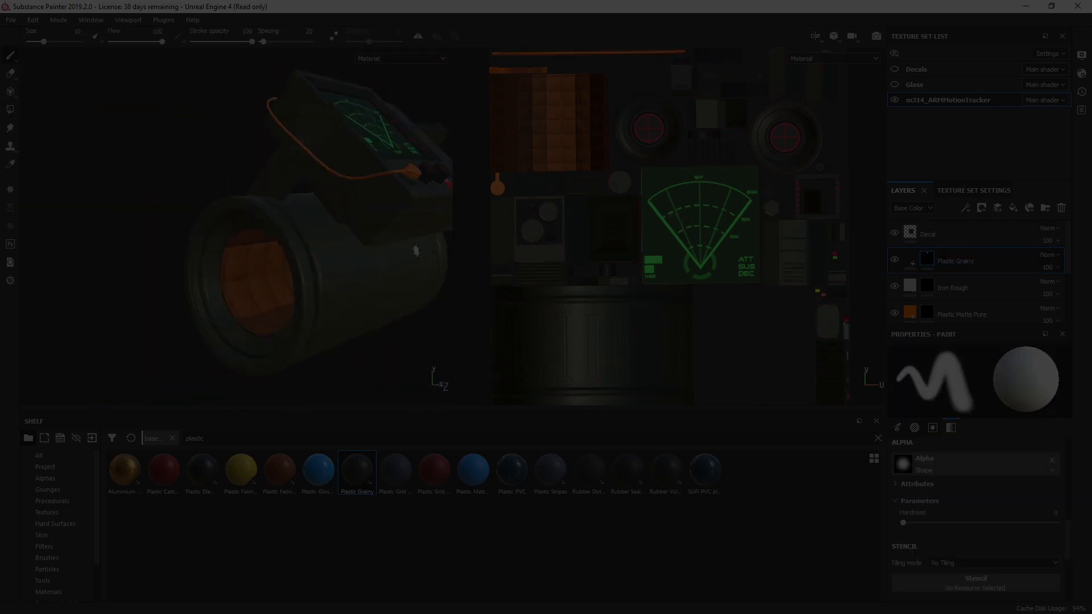
Group all layers from Decal down to the base paint into a folder named Base Colour and collapse it
{"action": "left_click", "coordinate": [983, 233]}
{"action": "left_click", "coordinate": [975, 307], "text": "shift"}
{"action": "key", "text": "ctrl+g"}
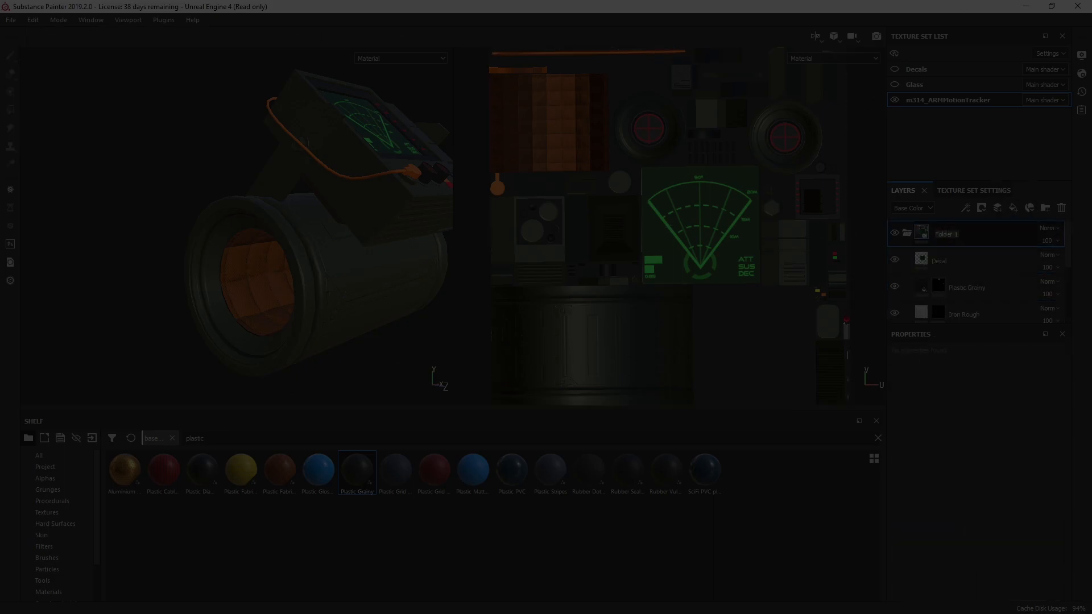
{"action": "left_click", "coordinate": [906, 232]}
{"action": "left_click_drag", "start_coordinate": [305, 298], "coordinate": [239, 284], "text": "alt"}
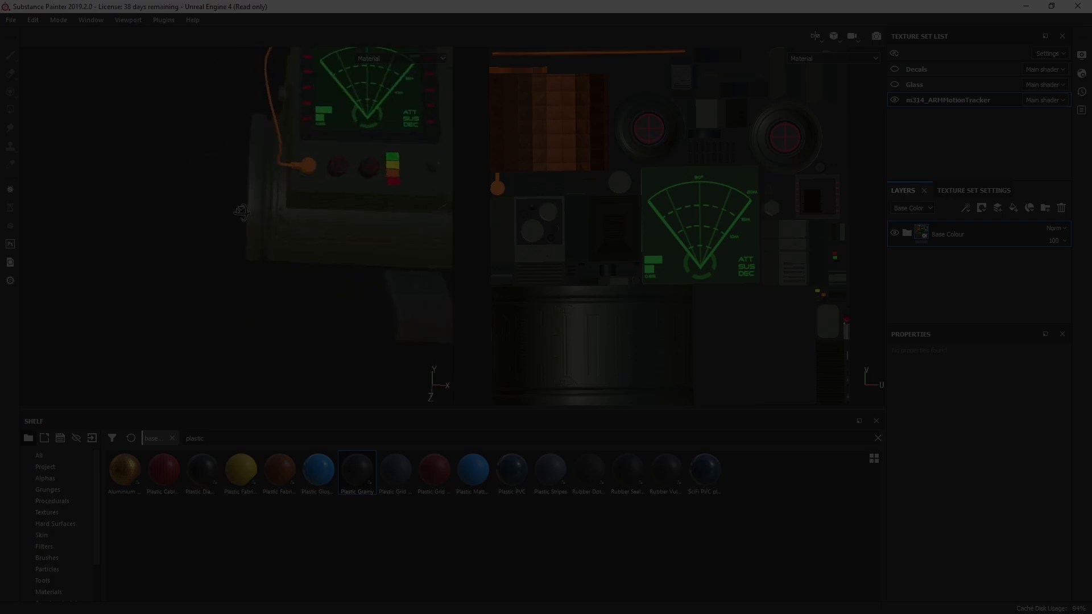
{"action": "middle_click_drag", "start_coordinate": [341, 227], "coordinate": [226, 267], "text": "alt"}
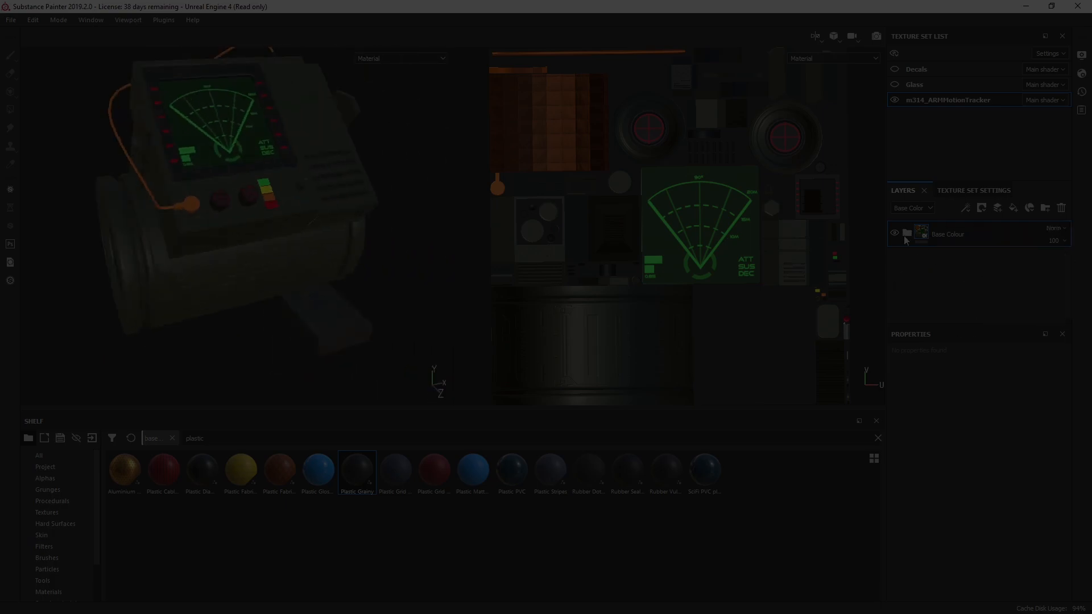
{"action": "scroll", "coordinate": [434, 377], "scroll_direction": "up", "scroll_amount": 10}
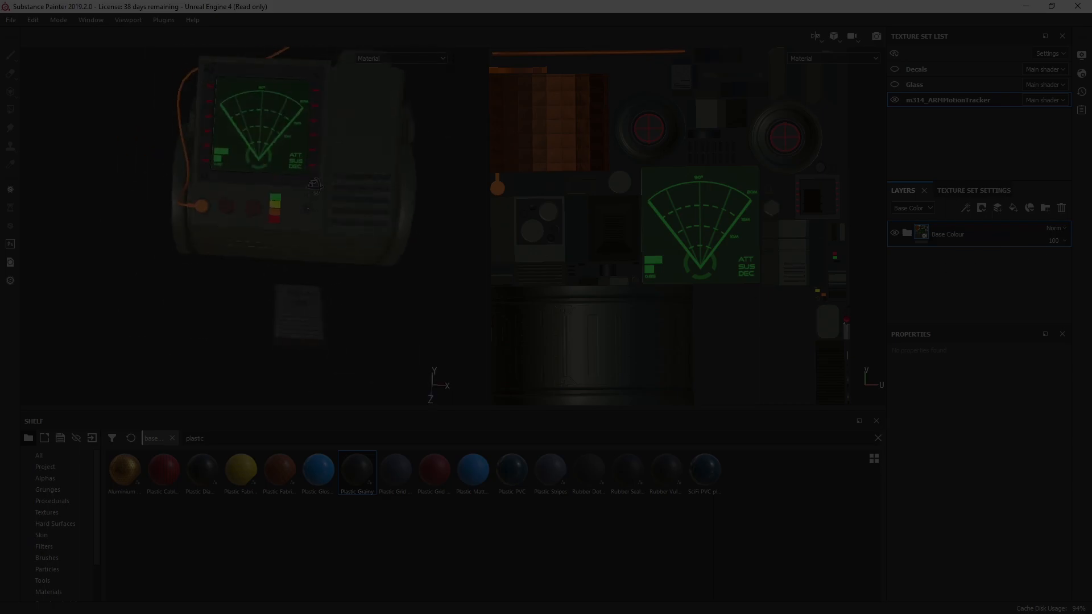